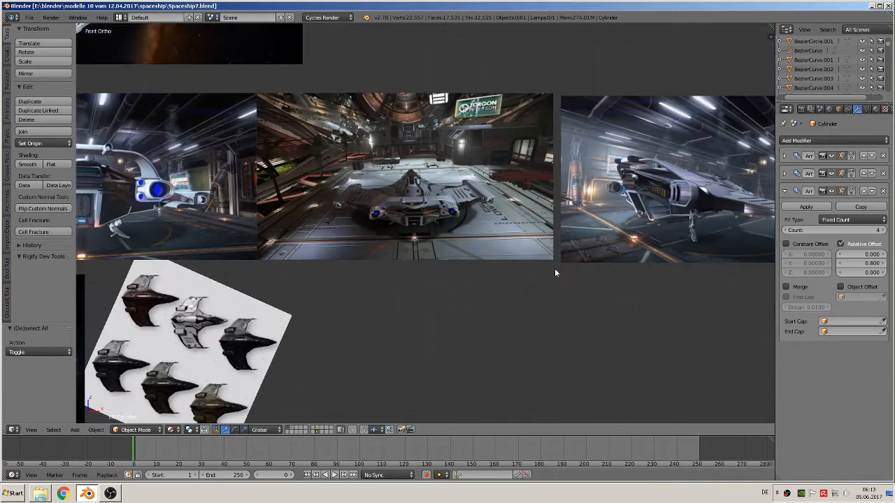
Add a mesh circle near the engine nozzle in the rear-view reference image and rotate it 90° about the X axis.
scroll(534, 264, up, 5)
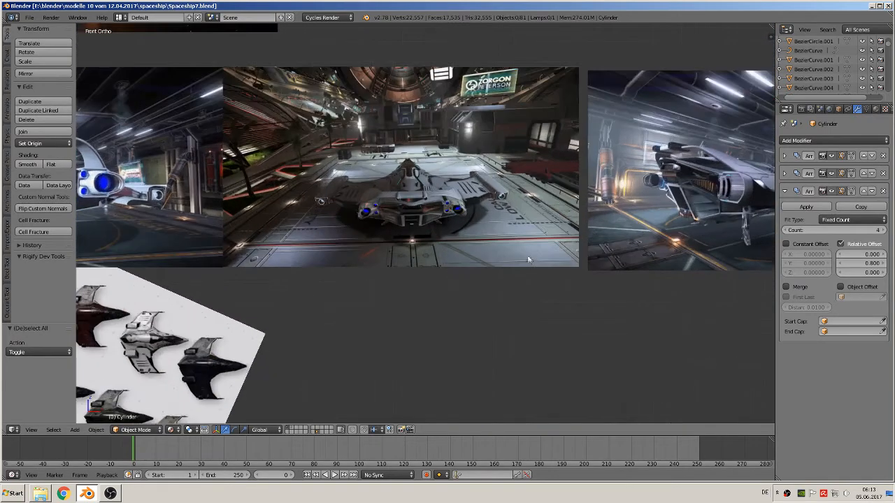
scroll(448, 338, up, 3)
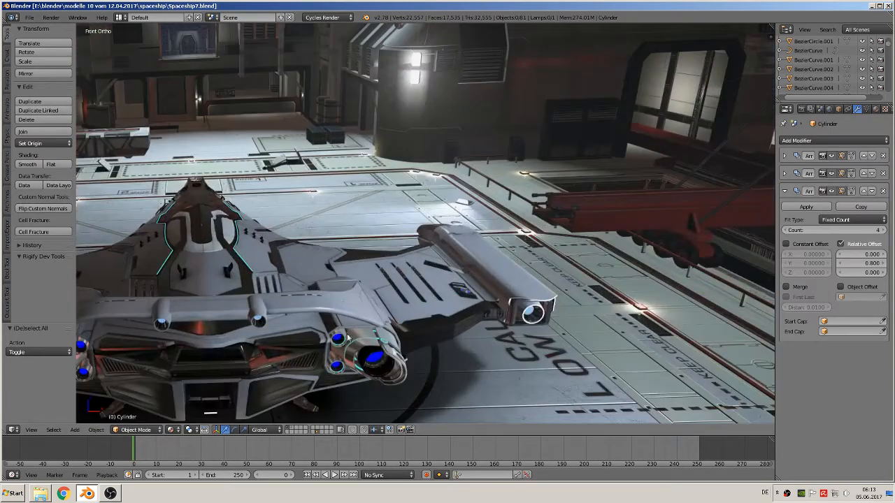
shift+middle_drag(569, 349, 436, 309)
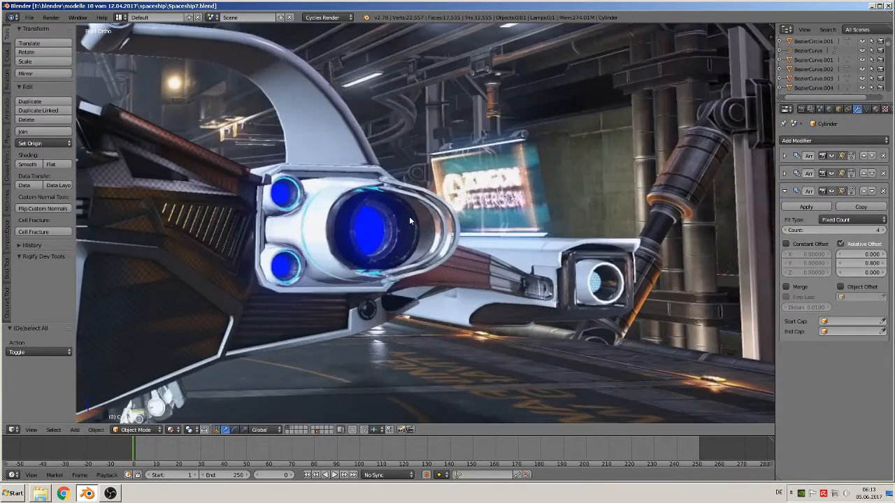
click(75, 430)
mouse_move(86, 420)
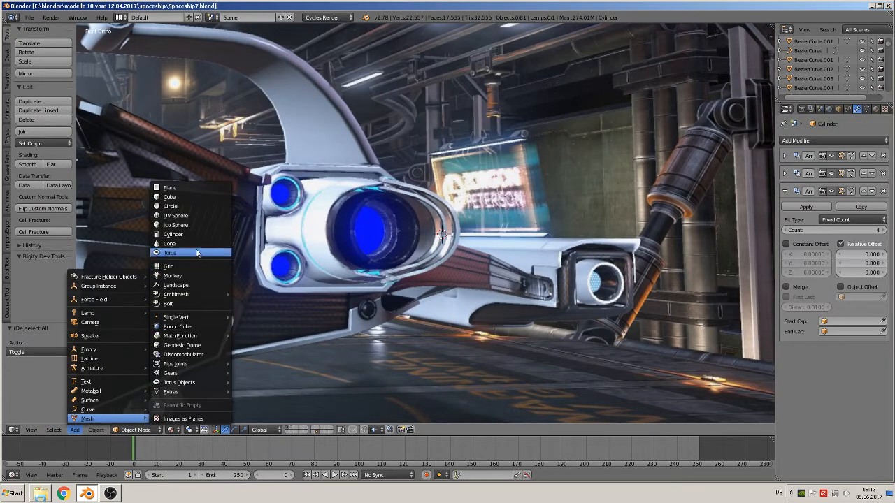
click(188, 206)
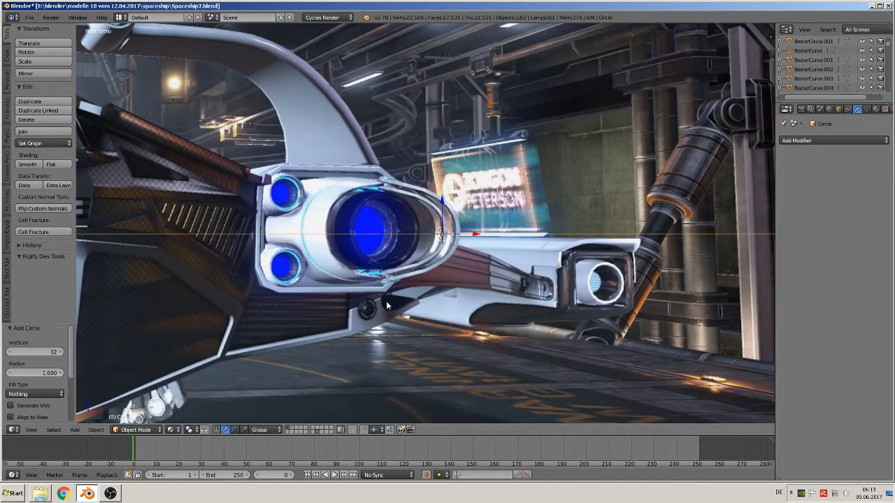
key(r)
key(x)
key(9)
key(0)
key(Return)
Scale the circle by 0.144, 0.314 and 1.18 and move it over the opening of the large engine nozzle.
key(s)
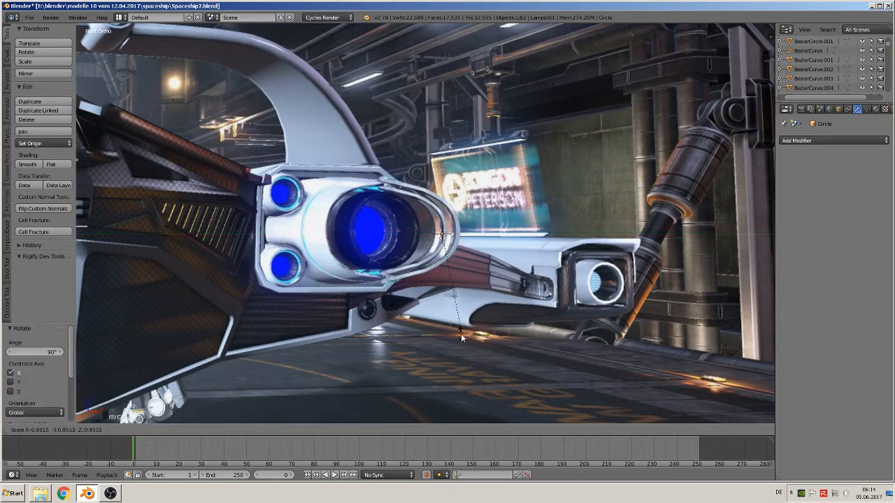
click(431, 246)
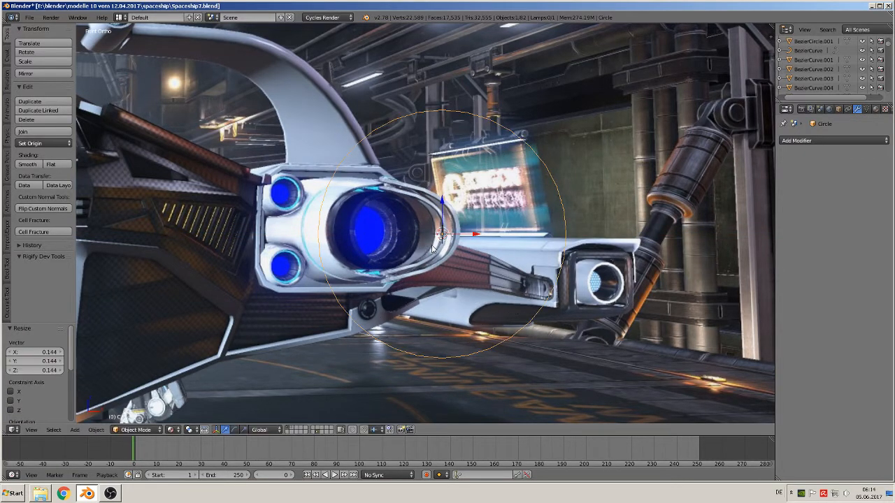
key(s)
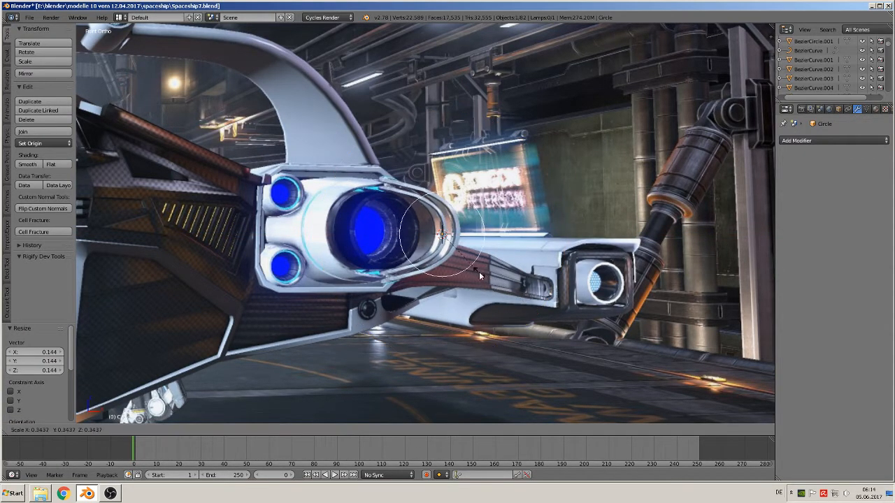
click(476, 270)
key(g)
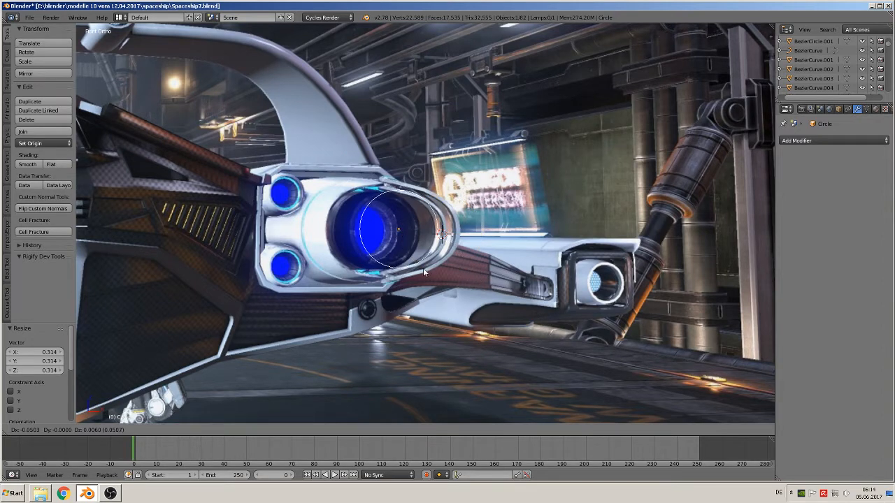
click(418, 272)
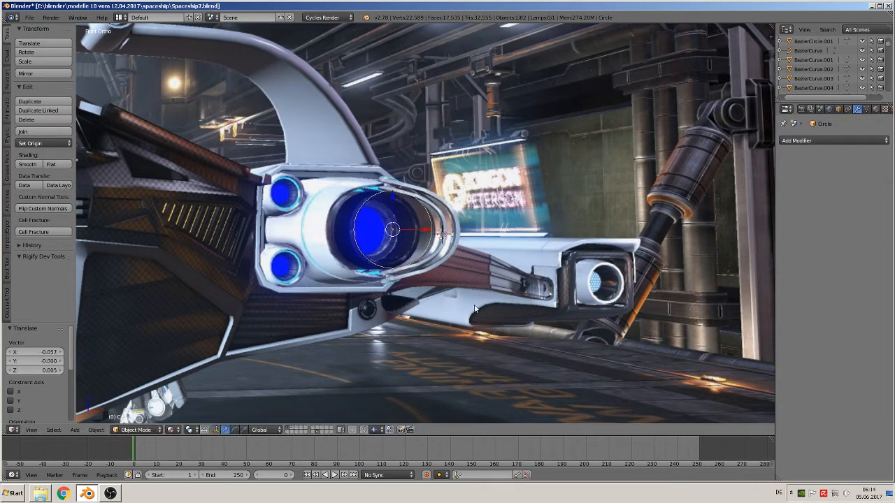
key(s)
click(504, 310)
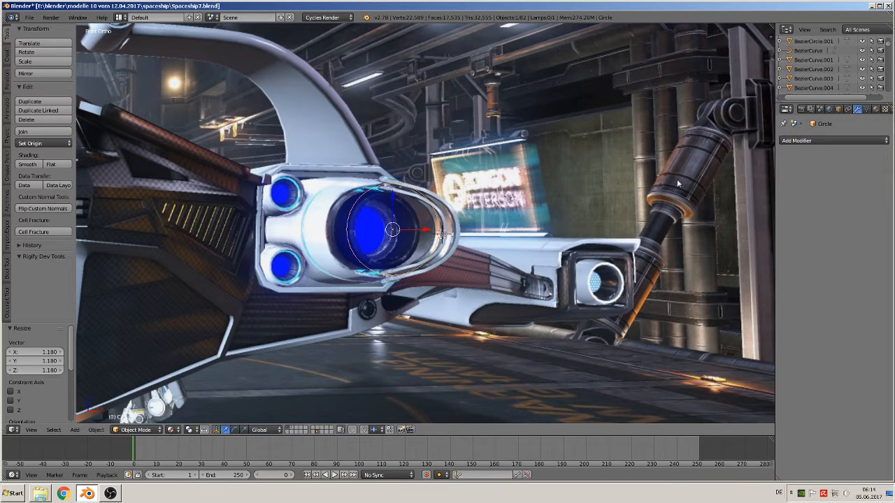
Move the circle about 0.187 along the X axis, clear of the engine nozzle in the reference image.
key(n)
key(n)
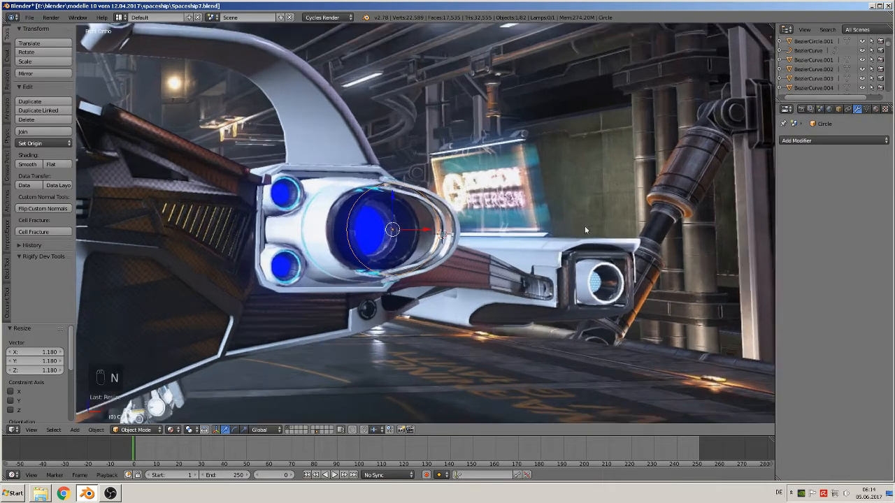
drag(422, 230, 589, 240)
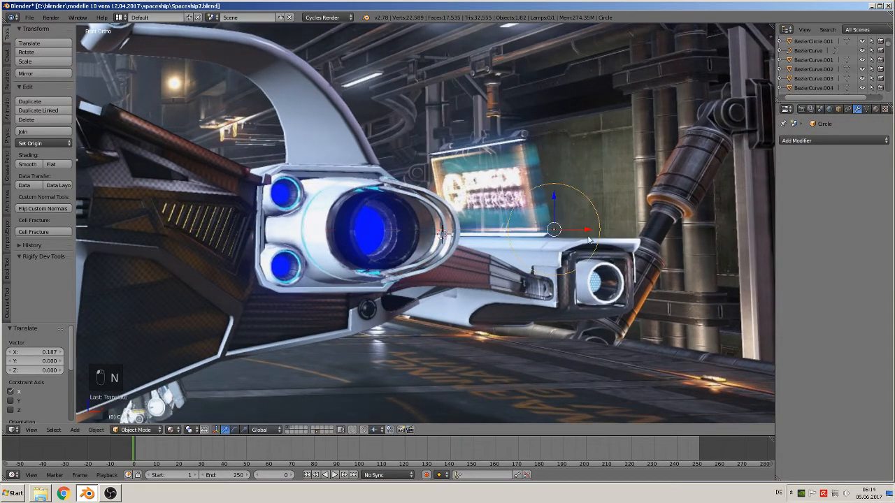
Delete the vertices of the circle's left half in Edit Mode, leaving a half-circle arc.
key(Tab)
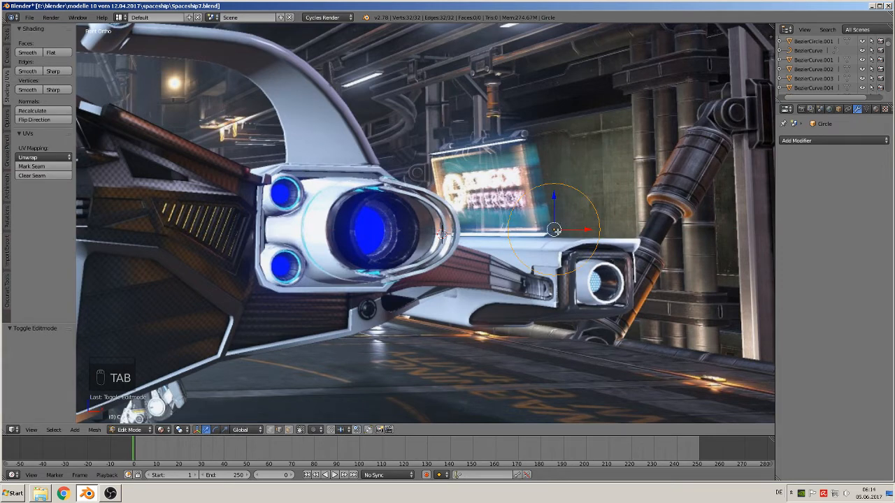
key(Tab)
key(Tab)
key(Tab)
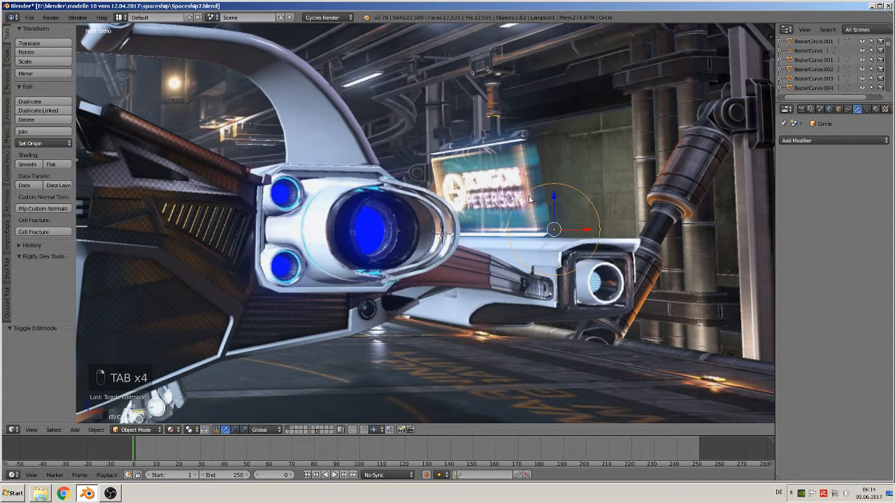
key(Tab)
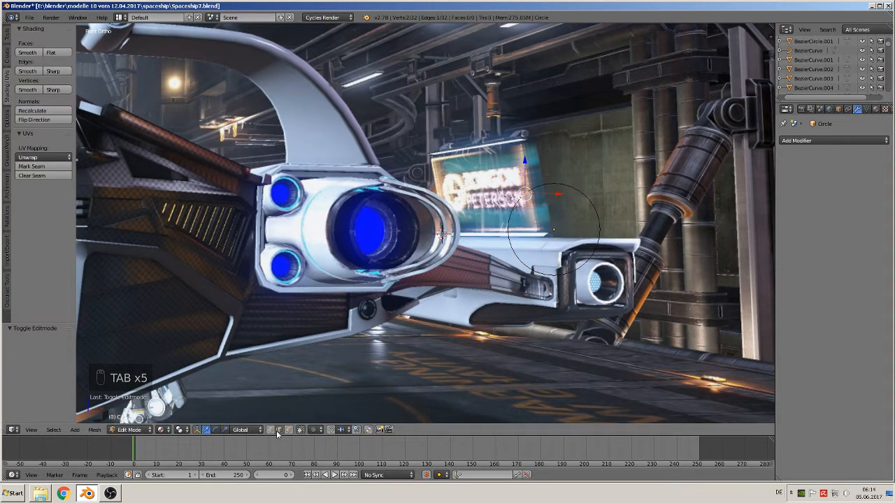
key(a)
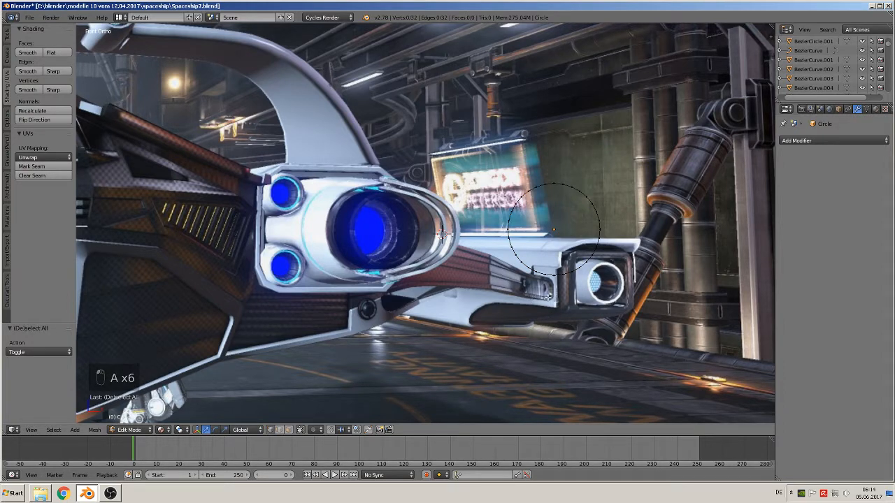
key(b)
drag(549, 292, 494, 152)
key(x)
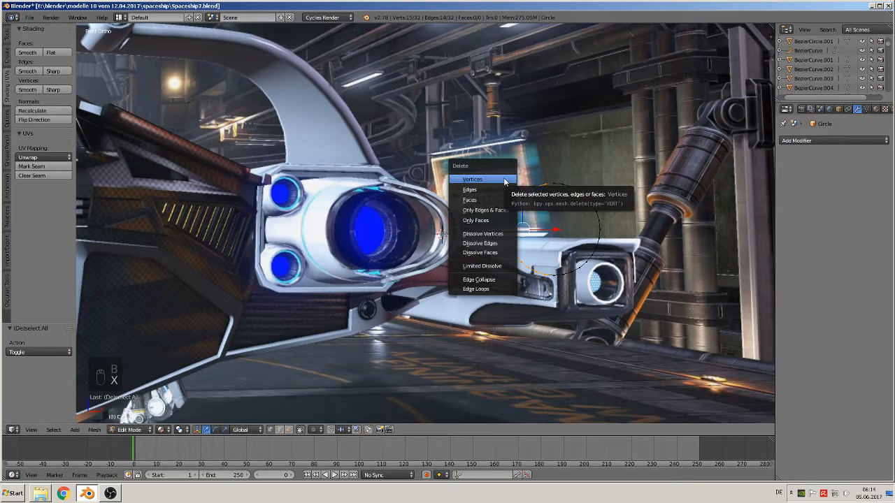
click(505, 178)
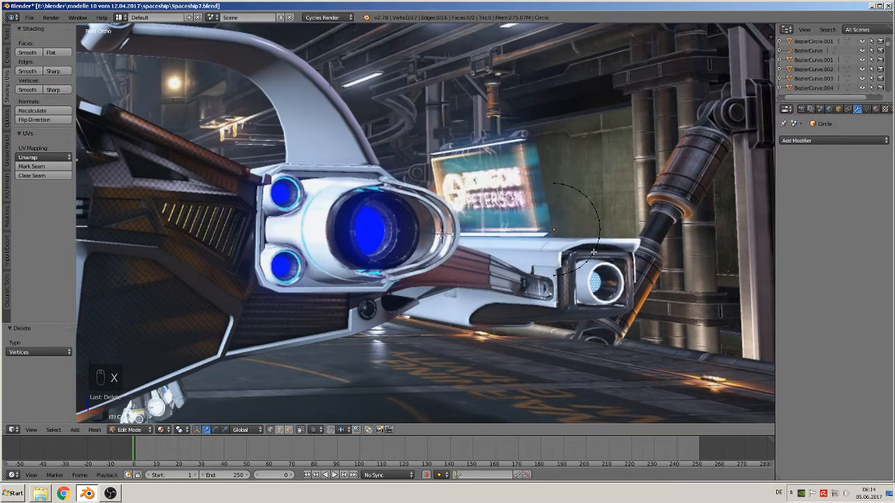
Move the whole arc about 2.79 along the X axis onto the side-view spaceship reference image, beside the engine.
scroll(592, 251, down, 2)
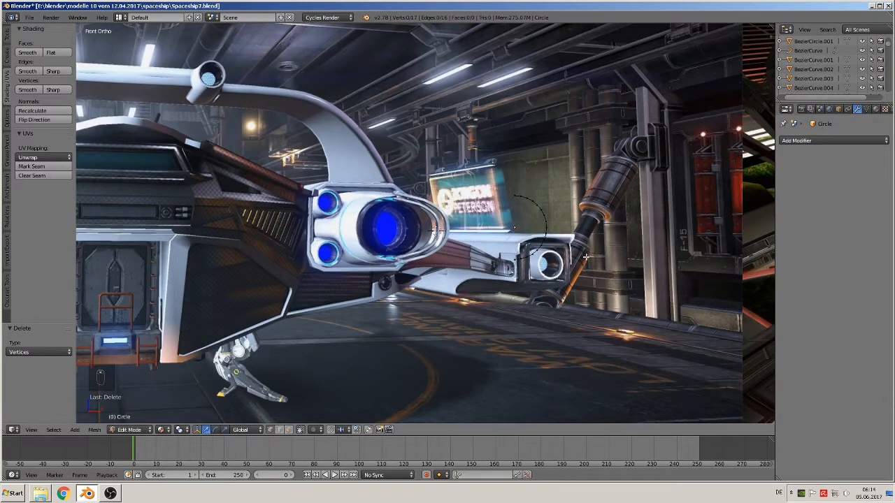
key(a)
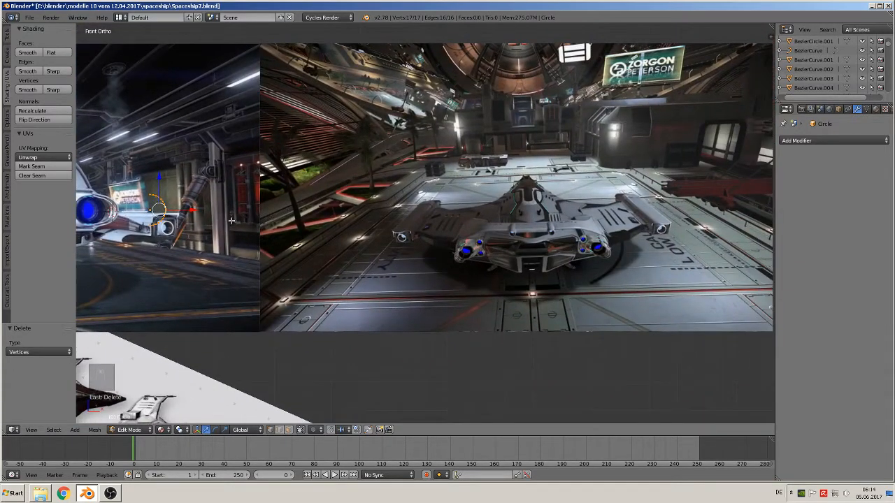
scroll(271, 224, down, 4)
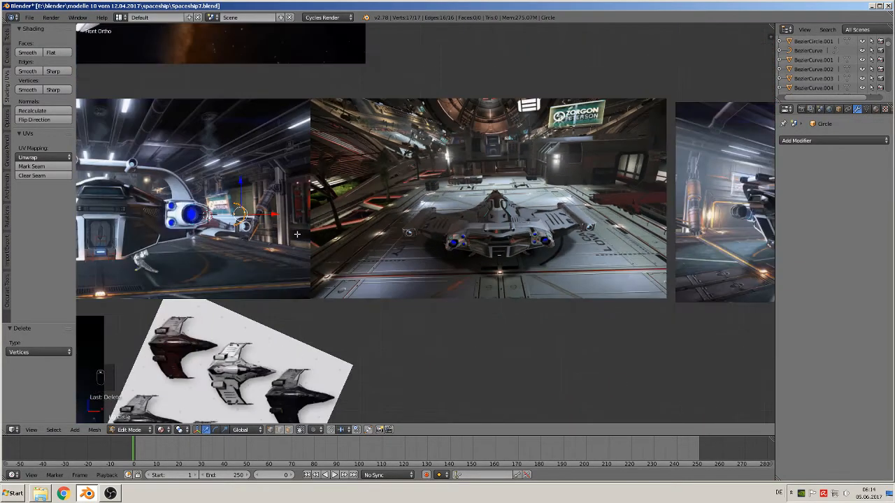
drag(347, 219, 673, 219)
Extrude the half-circle arc about -0.143 along the Y axis into a curved shell.
scroll(673, 219, up, 8)
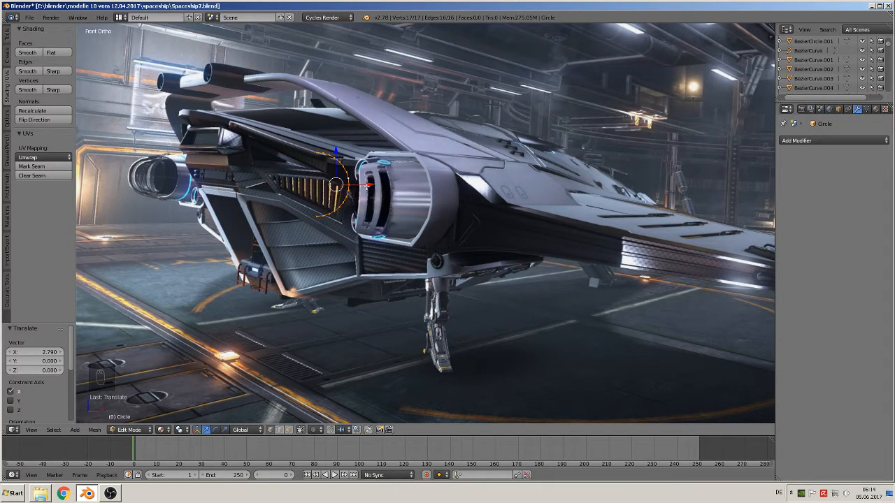
middle_drag(366, 200, 356, 188)
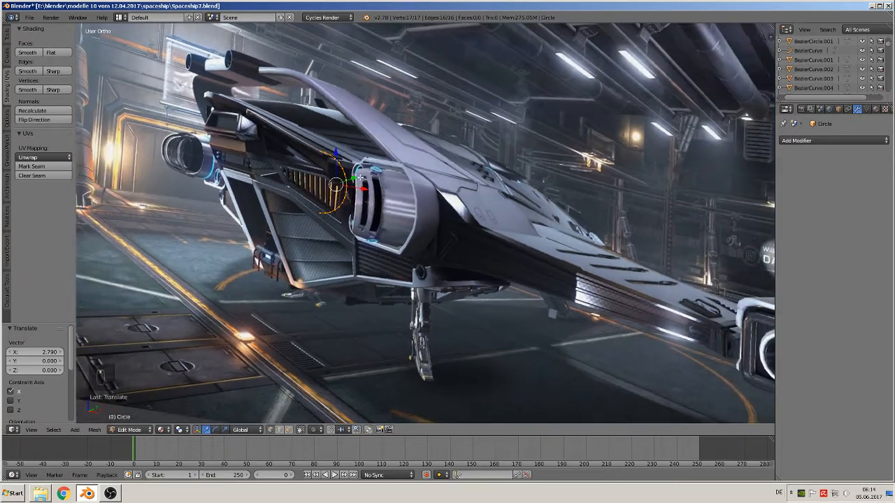
key(e)
right_click(344, 188)
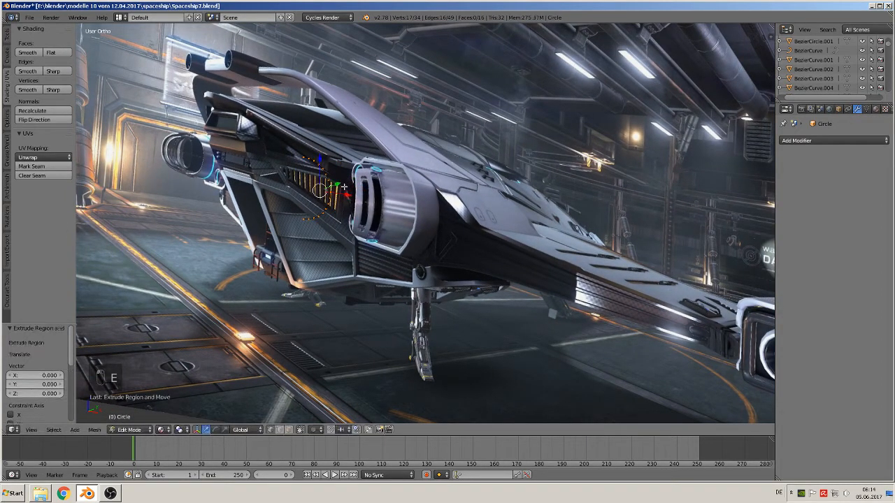
key(g)
key(y)
click(292, 202)
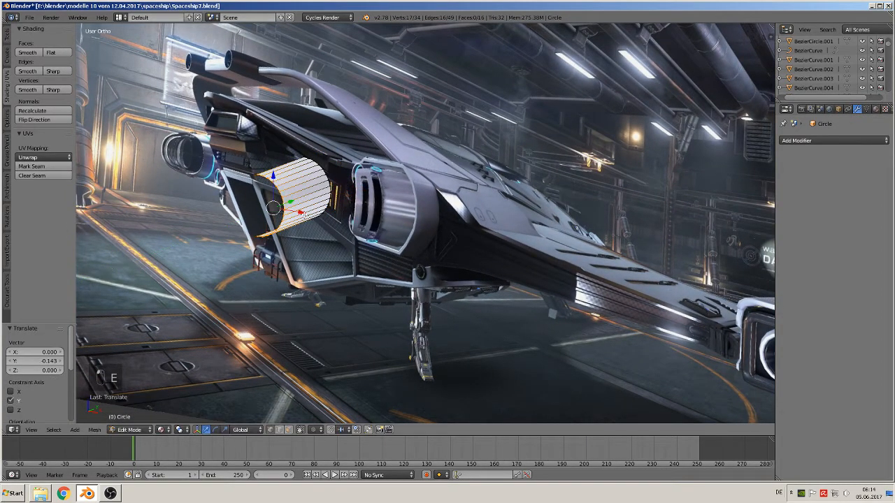
Scale the extruded edge down slightly to taper the shell and shift that edge about 0.013 along the Y axis.
middle_drag(302, 211, 332, 217)
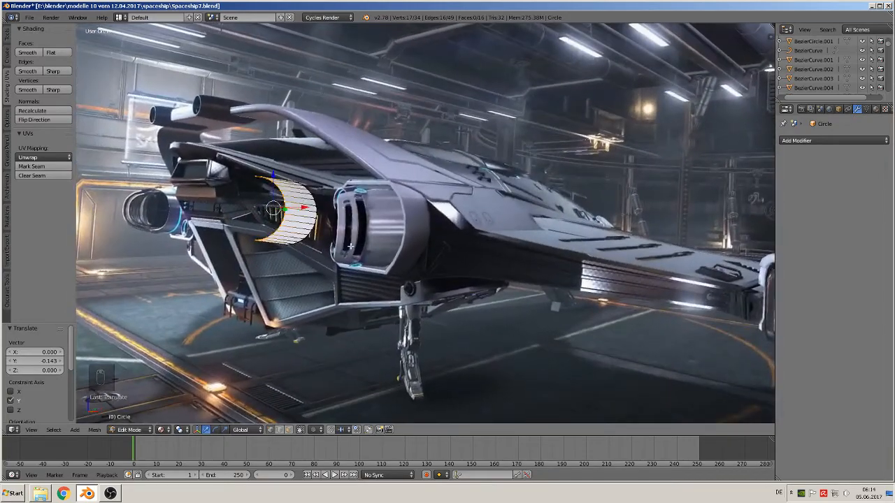
key(s)
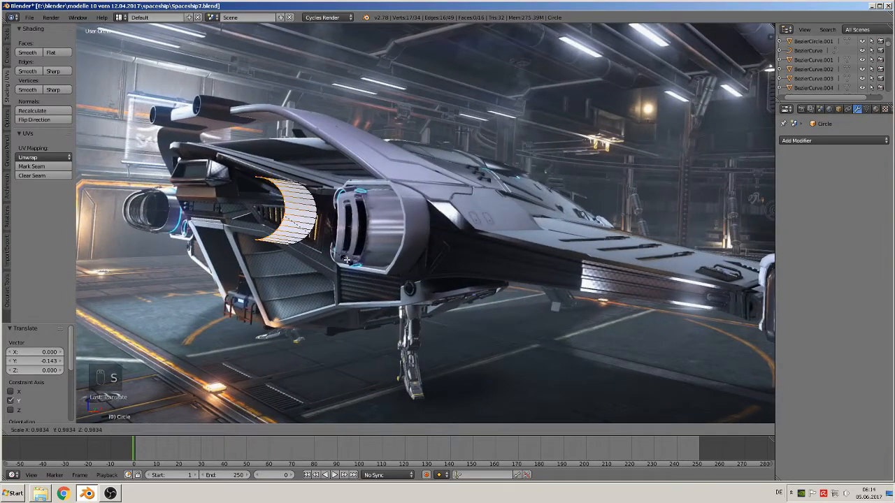
click(343, 256)
mouse_move(343, 256)
middle_down()
mouse_move(263, 259)
mouse_move(343, 269)
middle_up()
key(s)
click(283, 262)
drag(303, 205, 310, 203)
middle_drag(310, 204, 310, 243)
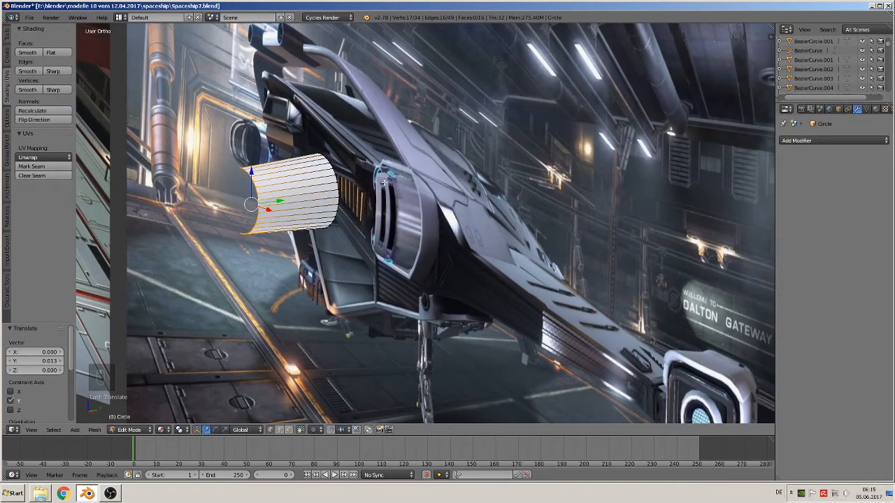
Add one loop cut across the curved shell's length and shift it along the Y axis toward the tapered end.
key(ctrl+r)
click(274, 184)
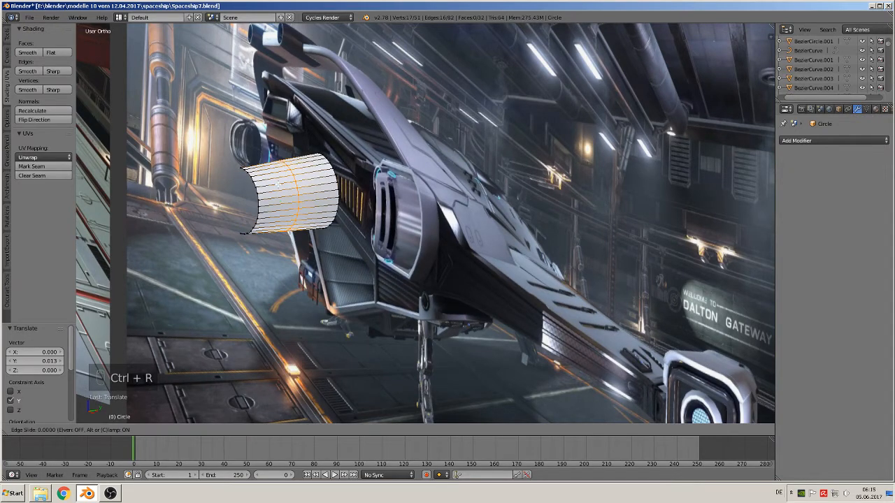
right_click(273, 183)
key(g)
key(y)
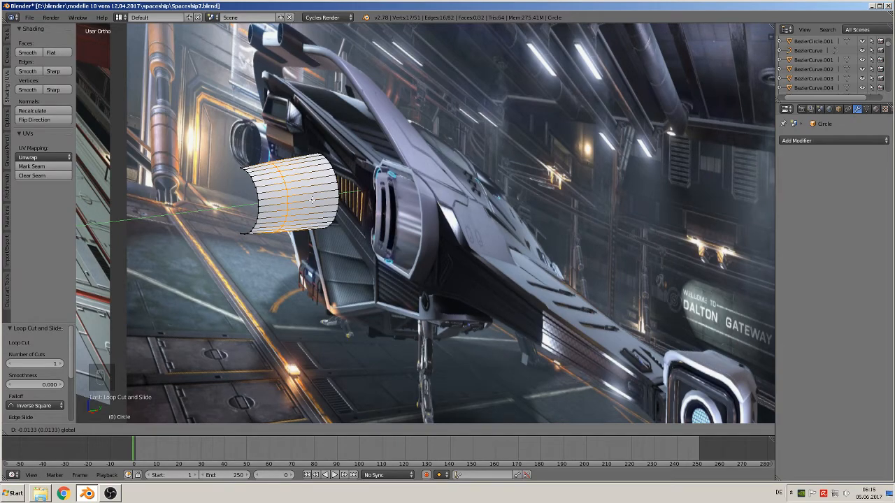
click(312, 200)
middle_drag(312, 200, 402, 218)
key(g)
key(y)
click(403, 209)
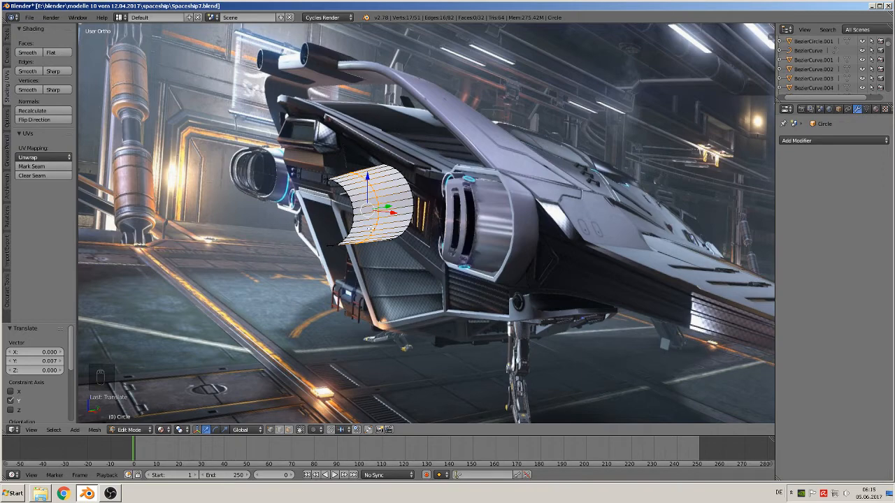
scroll(386, 244, up, 1)
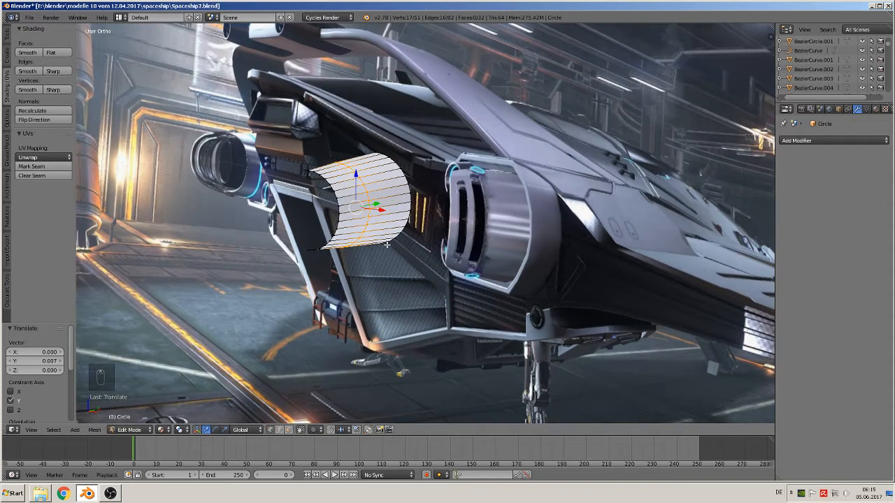
middle_drag(387, 244, 391, 251)
scroll(391, 251, up, 4)
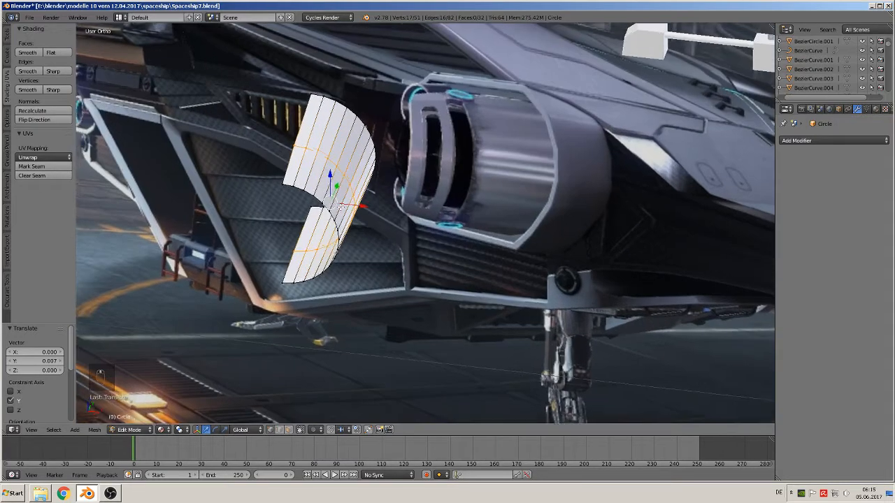
scroll(317, 175, up, 1)
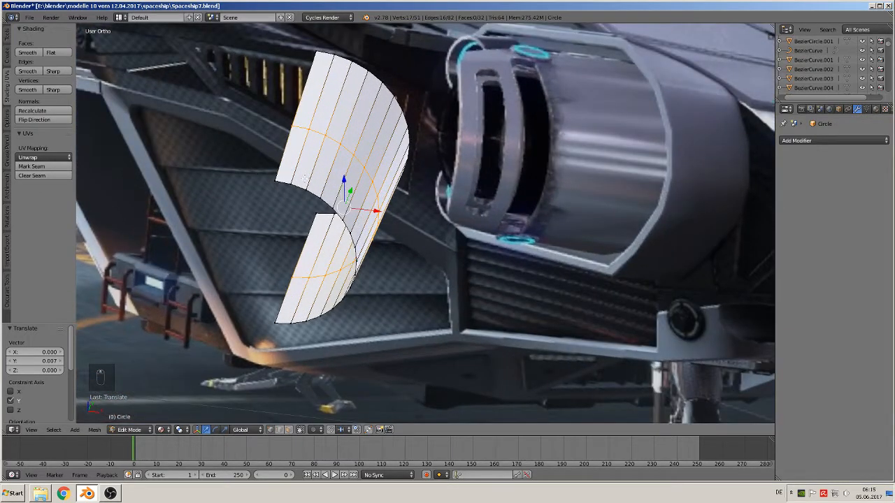
Add one loop cut across the curved shell and slide it close to the shell's tapered open edge.
key(ctrl+r)
click(287, 186)
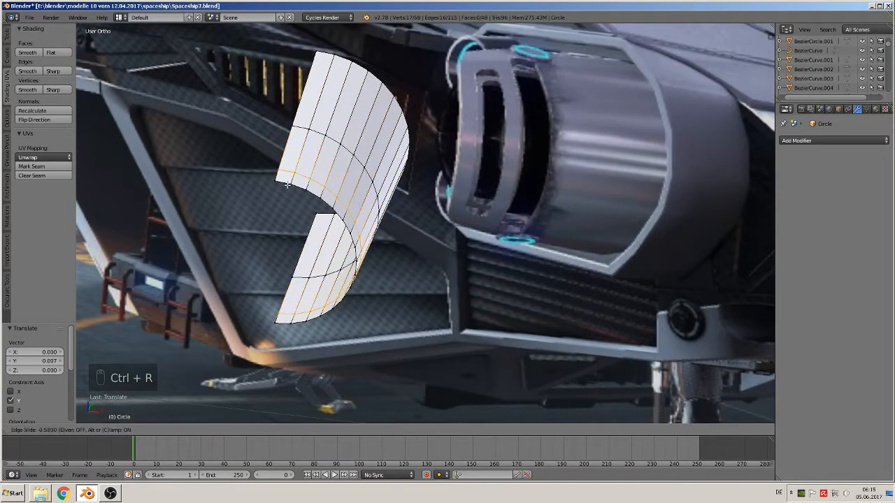
click(286, 186)
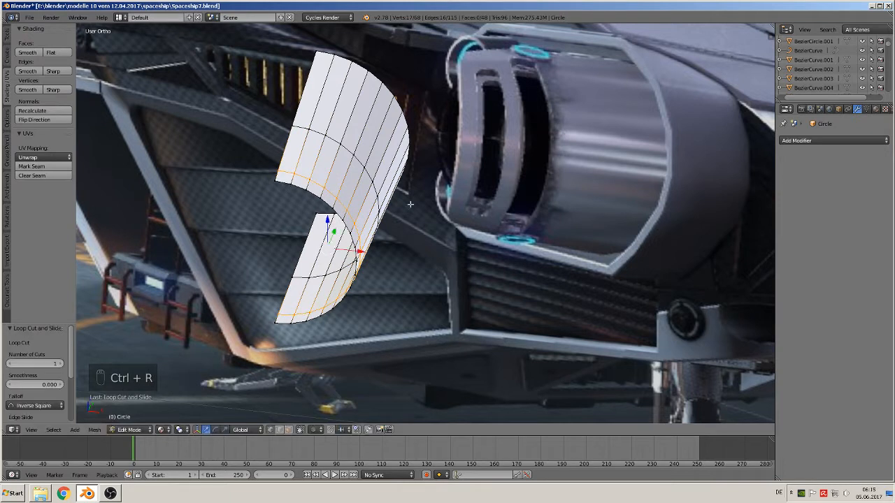
right_click(279, 180)
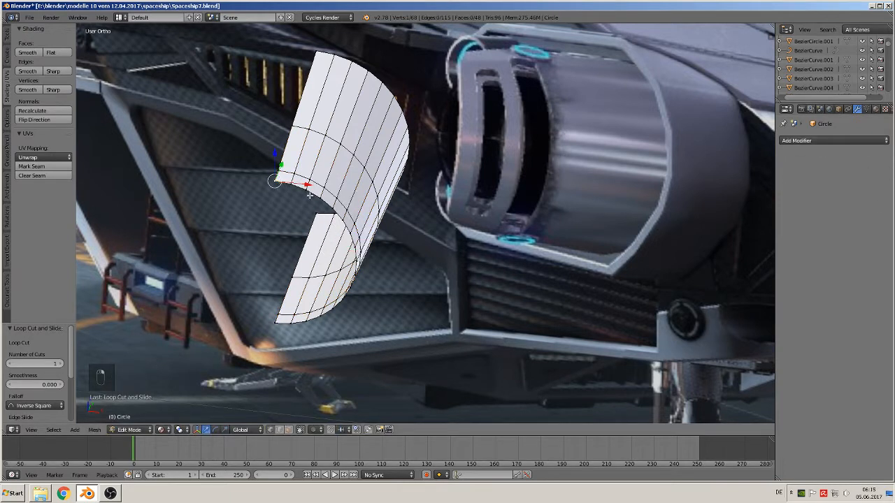
key(ctrl+b)
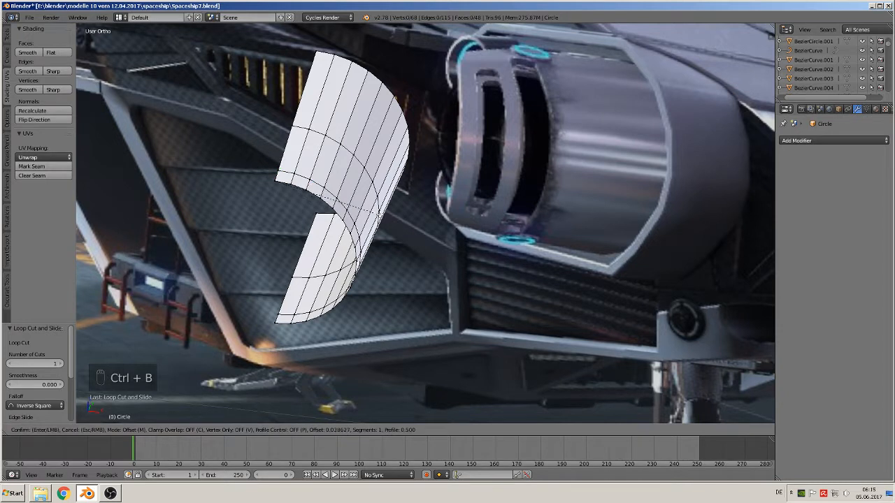
right_click(306, 202)
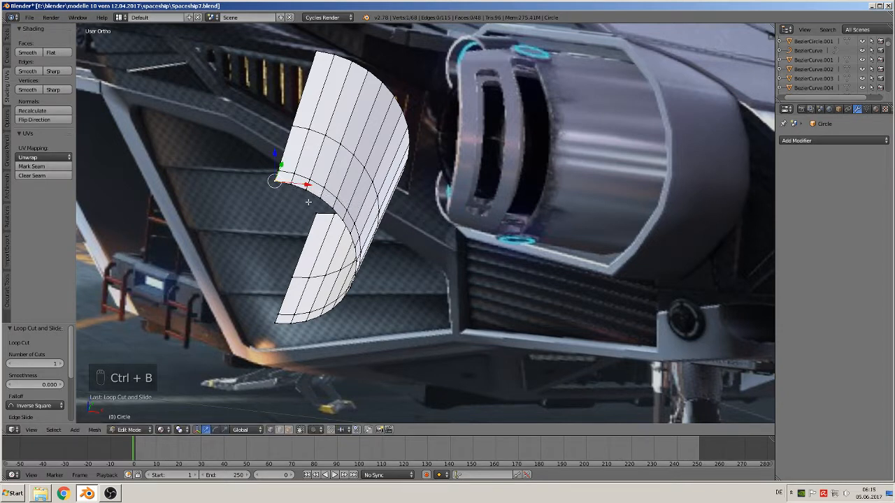
key(alt+b)
right_click(311, 203)
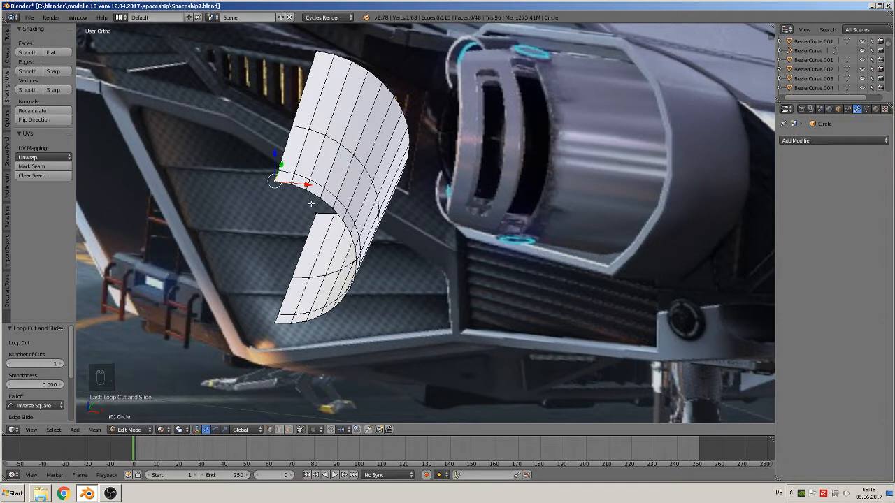
key(shift+b)
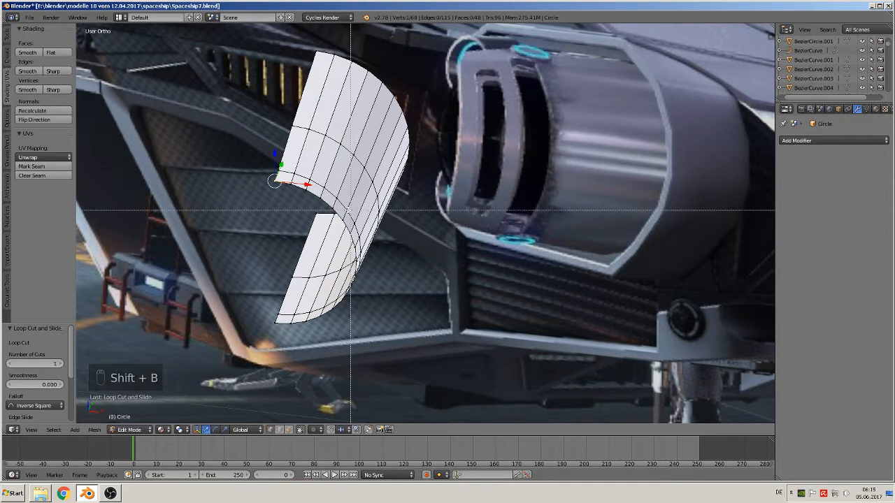
right_click(295, 200)
key(ctrl+b)
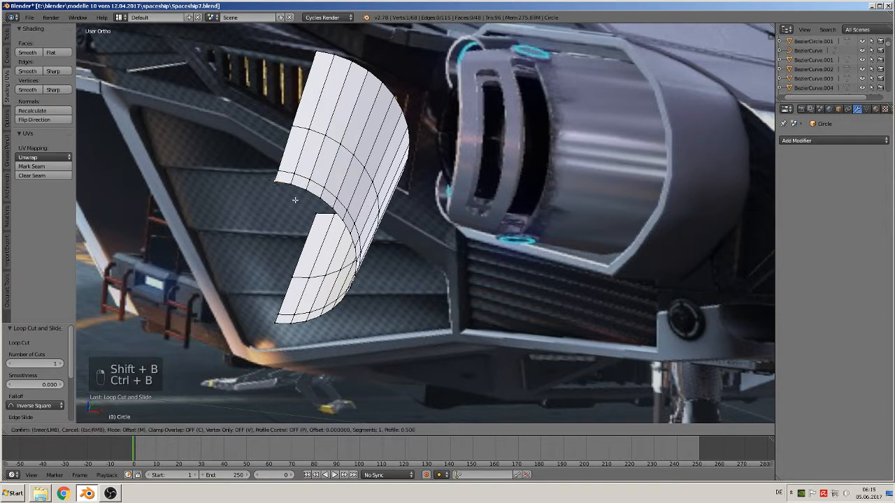
right_click(298, 198)
scroll(294, 197, up, 1)
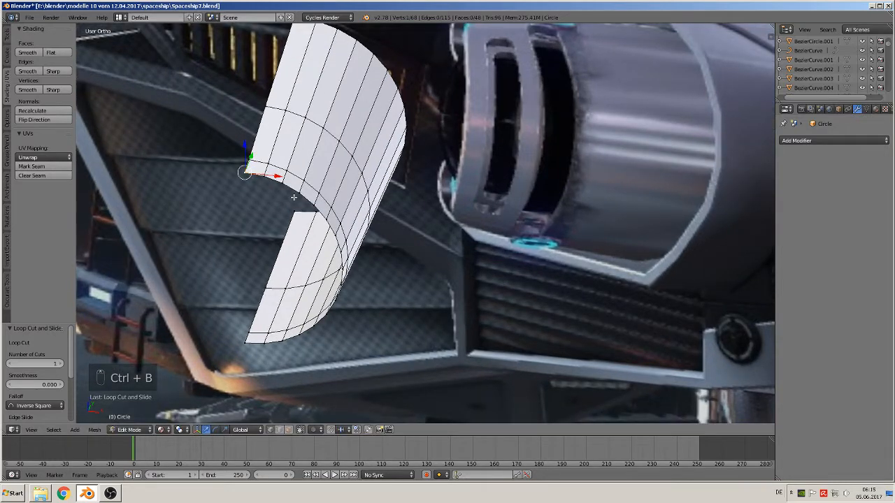
key(b)
right_click(319, 199)
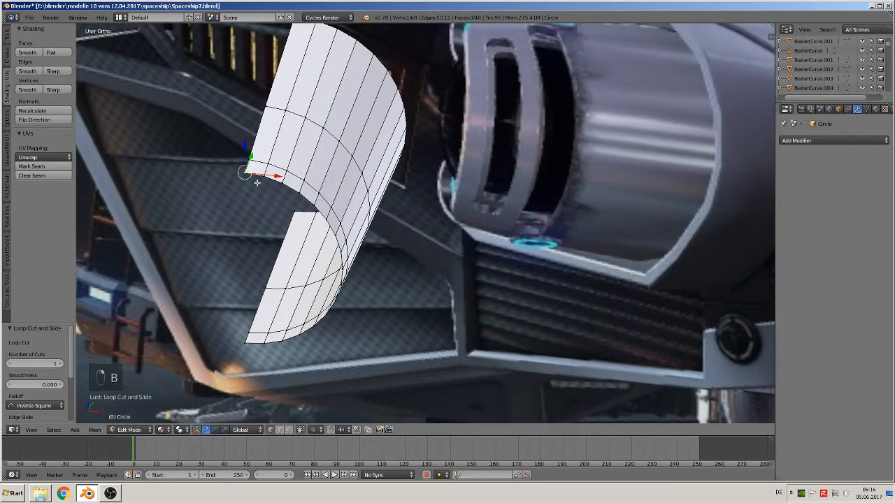
key(g)
right_click(259, 184)
Add two more loop cuts between the shell's two existing loops, one near each, leaving two narrow bands around the shell.
scroll(294, 180, up, 1)
shift+middle_drag(293, 177, 394, 173)
shift+middle_drag(399, 222, 400, 237)
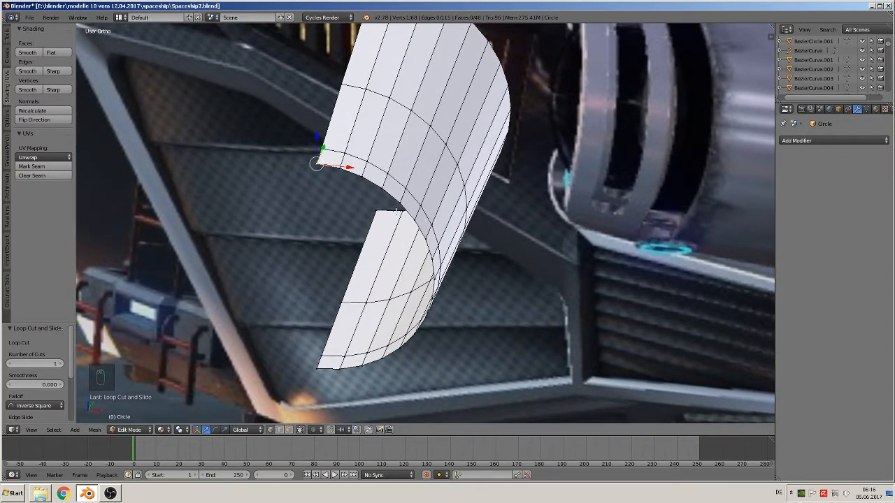
middle_drag(362, 192, 378, 191)
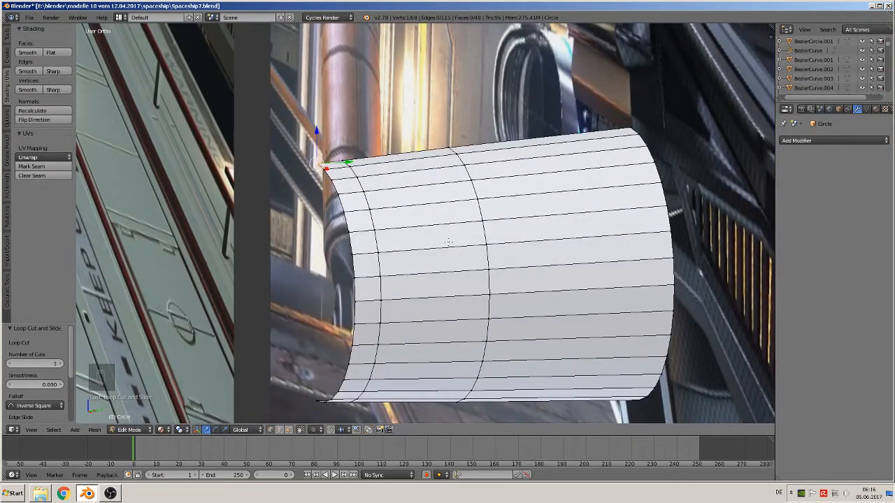
scroll(414, 224, down, 7)
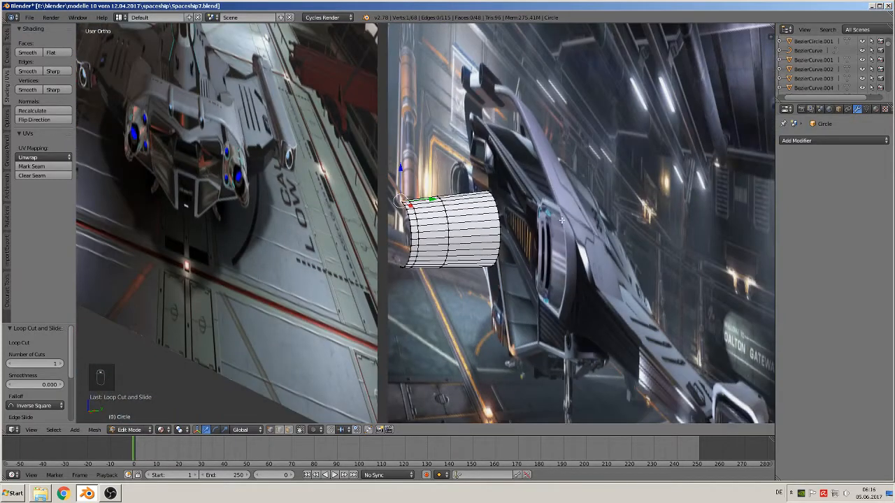
scroll(492, 252, up, 5)
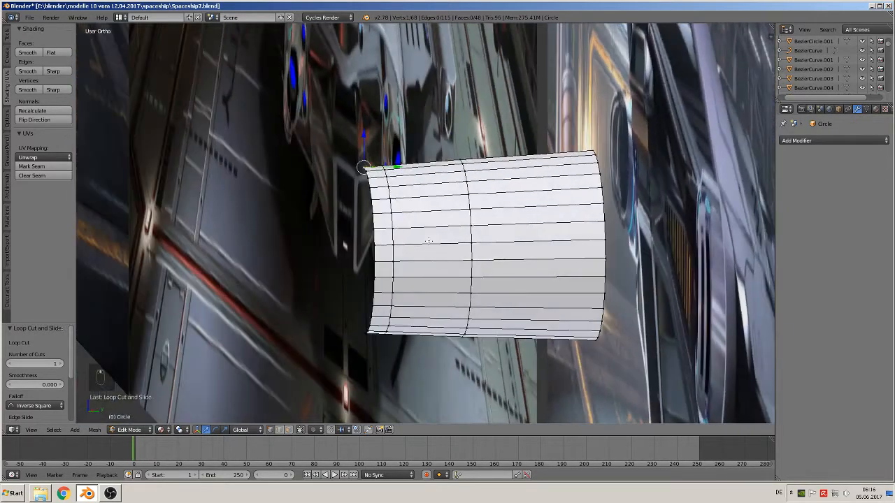
key(ctrl+r)
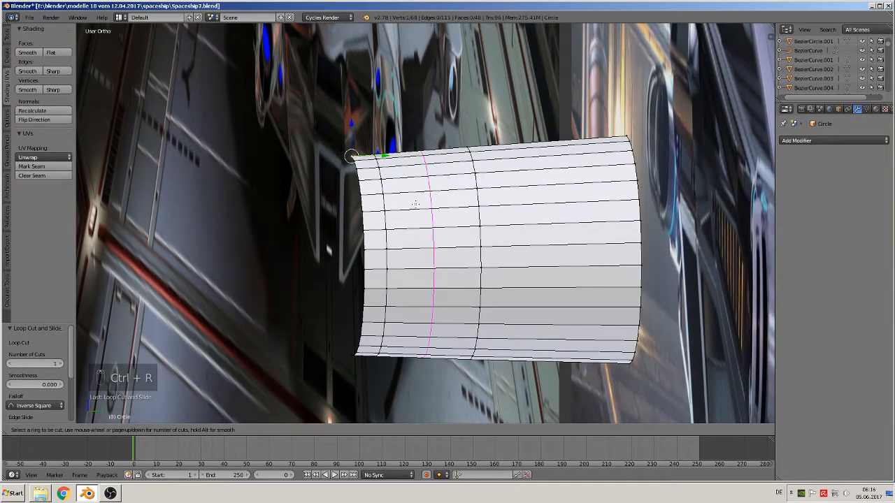
click(414, 205)
drag(414, 204, 462, 187)
key(ctrl+r)
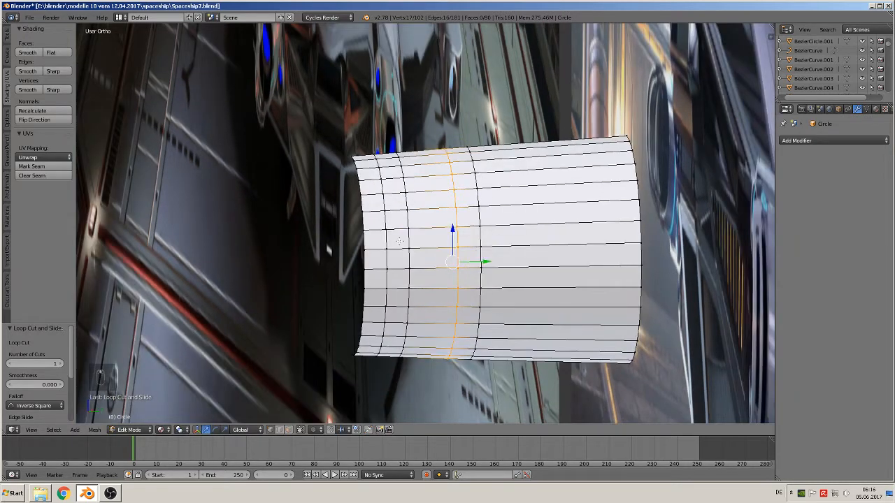
Delete the five middle cross edges in each of the two narrow bands to cut two parallel slots into the shell.
click(280, 430)
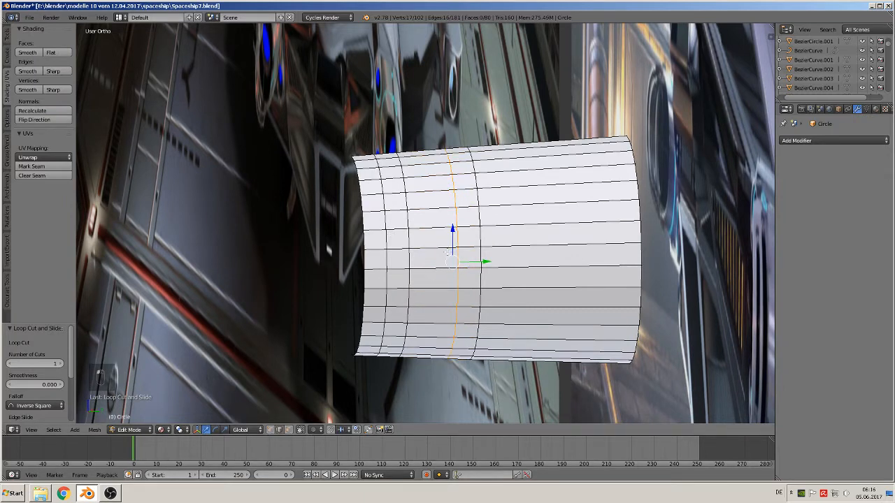
middle_drag(448, 254, 442, 250)
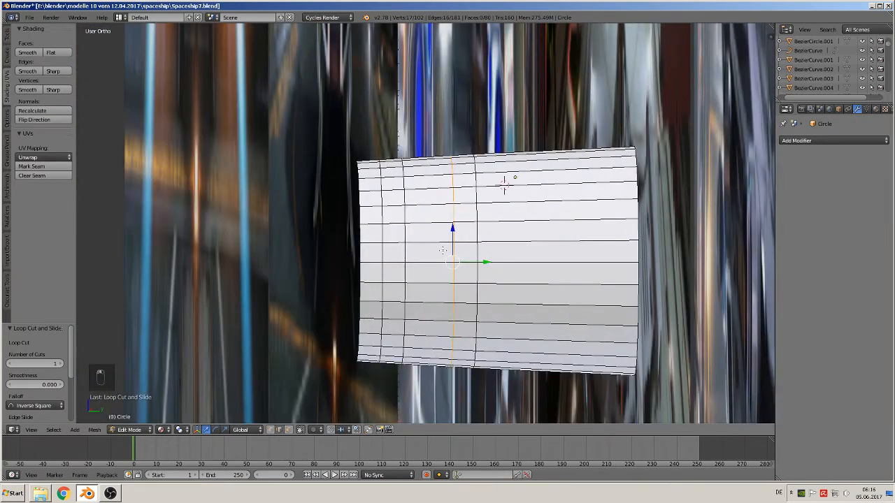
right_click(395, 223)
shift+right_click(395, 244)
shift+right_click(393, 262)
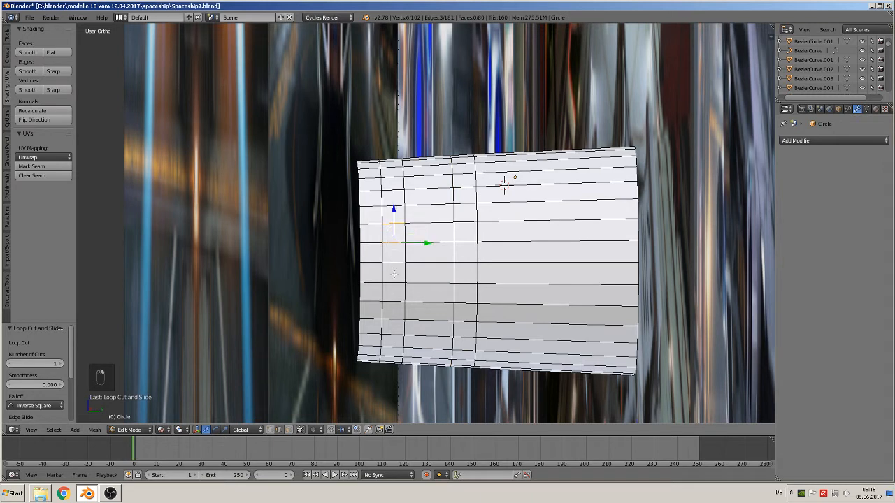
shift+right_click(393, 283)
shift+right_click(394, 300)
shift+right_click(465, 302)
shift+right_click(465, 283)
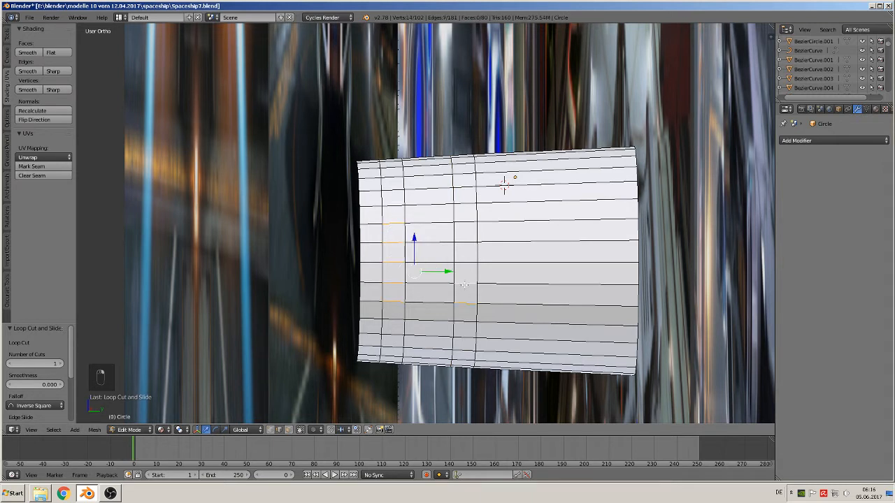
shift+right_click(465, 263)
shift+right_click(468, 243)
shift+right_click(464, 225)
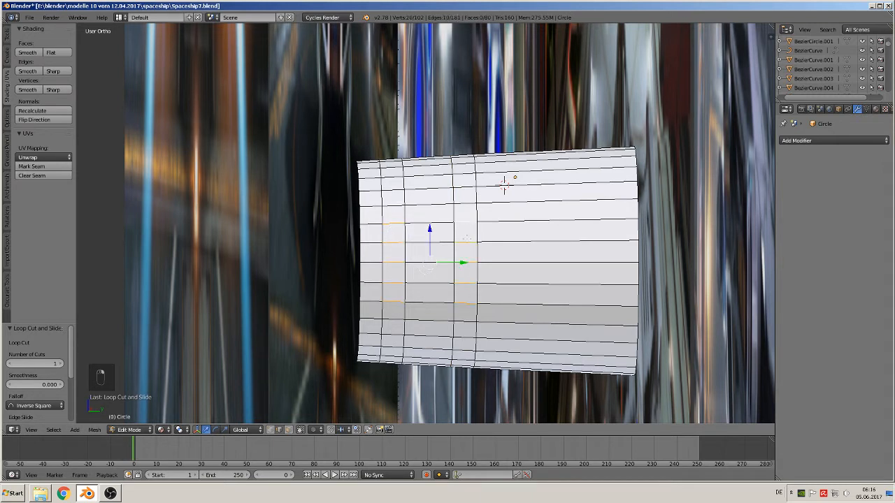
key(x)
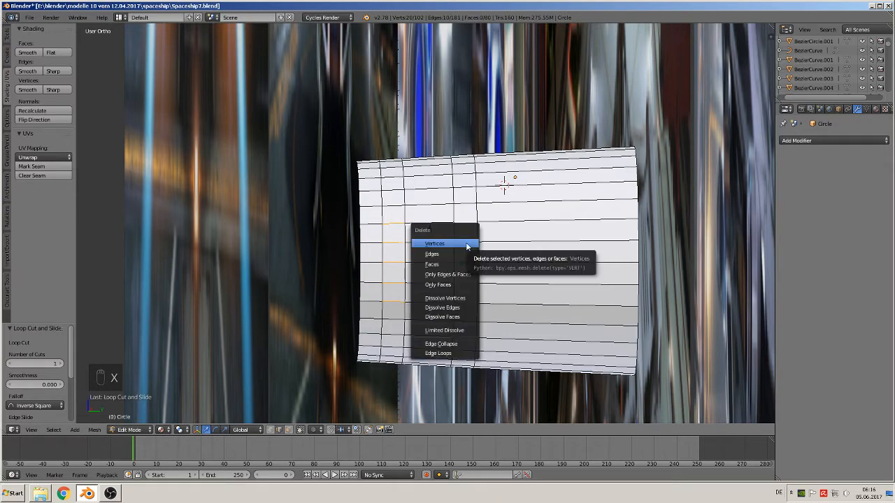
click(466, 245)
Add a Subdivision Surface modifier to the slotted shell and set its viewport subdivisions to 2.
middle_drag(496, 287, 510, 318)
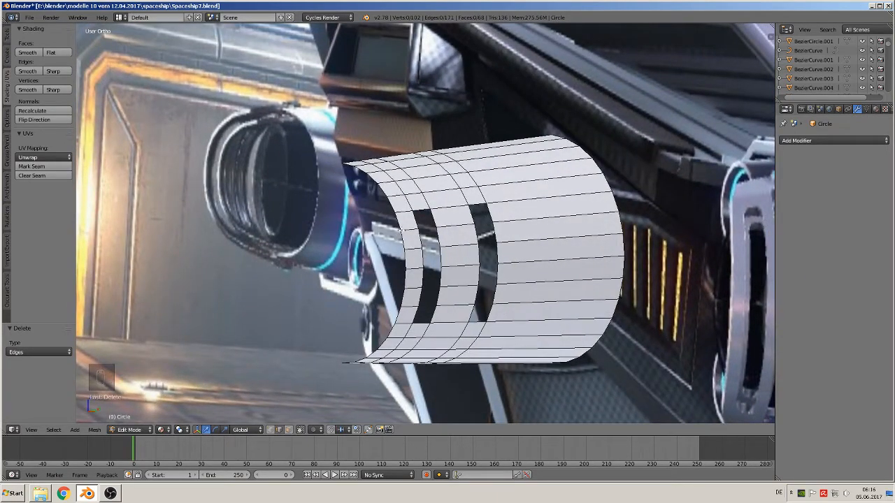
click(857, 139)
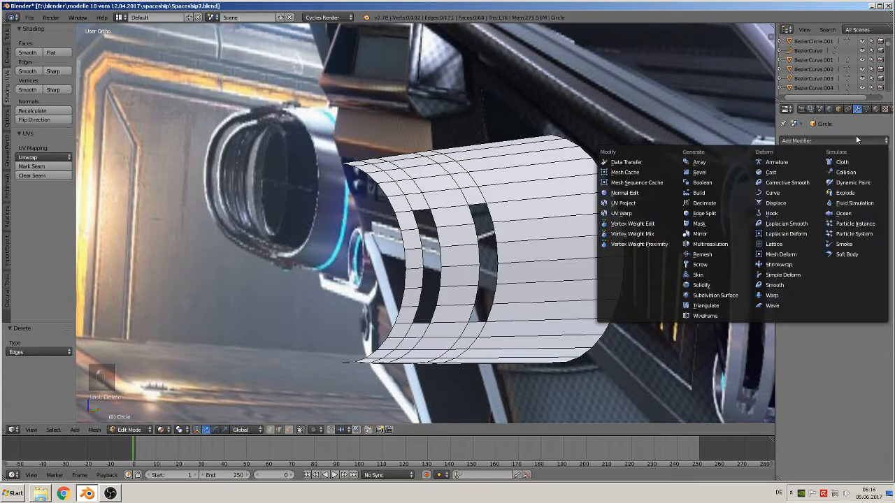
click(696, 296)
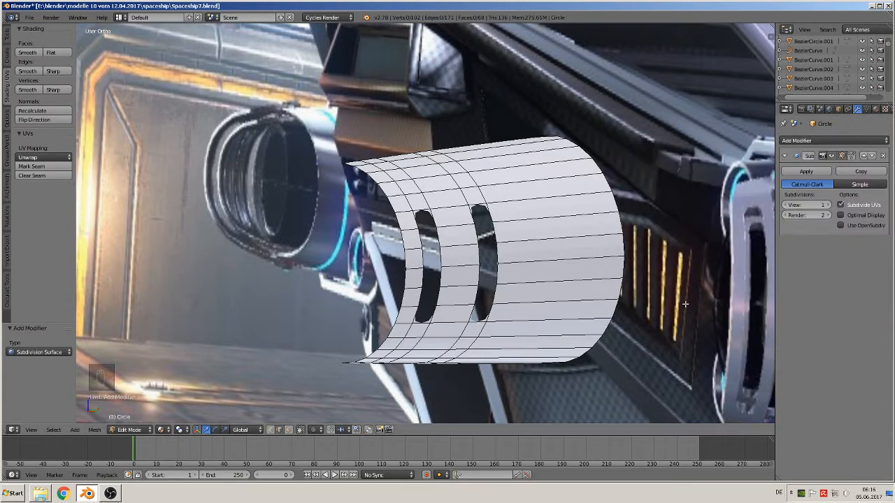
middle_drag(411, 215, 421, 252)
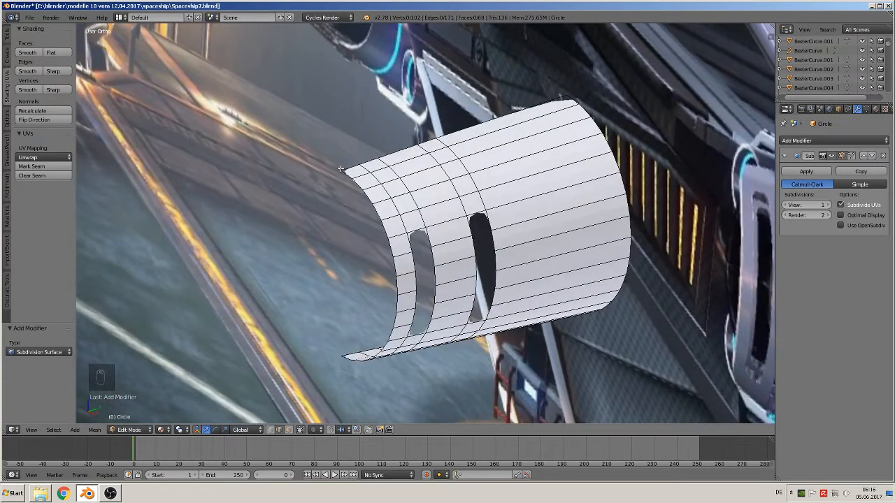
click(826, 205)
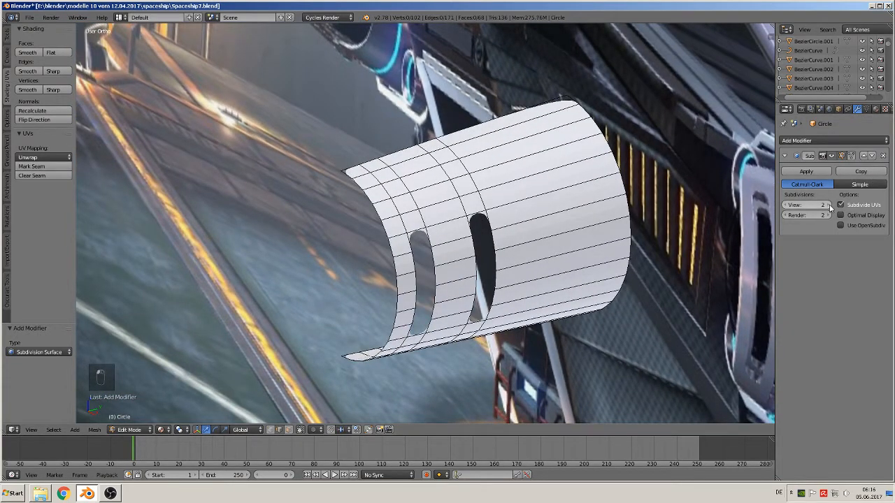
Return the shell to Object Mode and apply smooth shading to it.
middle_drag(582, 261, 494, 247)
key(Tab)
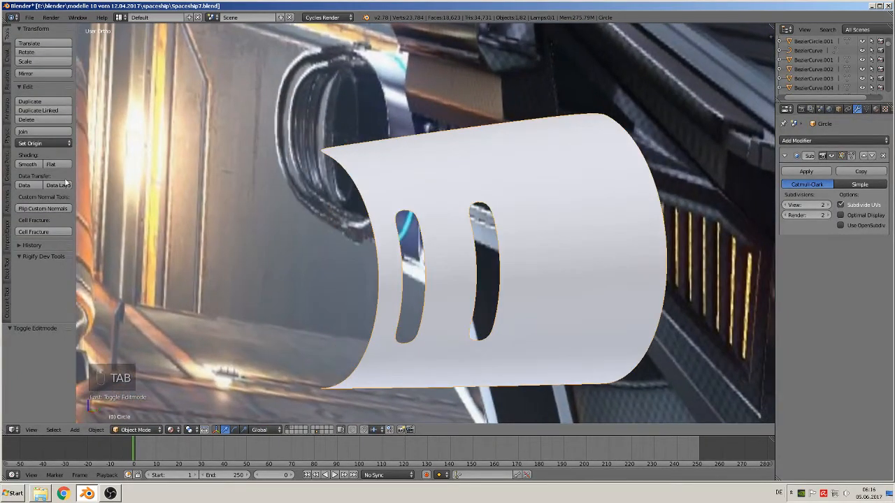
click(29, 166)
Add a Solidify modifier to the shell and move it above the Subdivision Surface modifier in the stack.
mouse_move(433, 234)
middle_down()
mouse_move(456, 242)
mouse_move(442, 248)
mouse_move(442, 225)
middle_up()
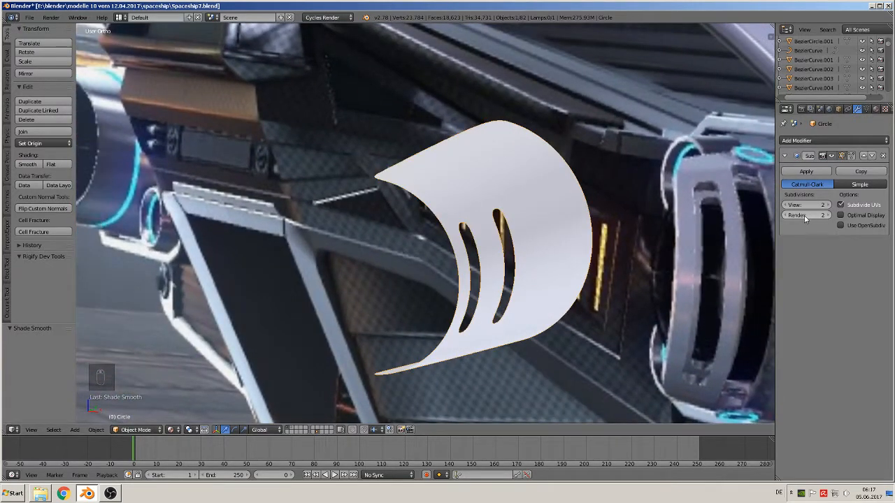
click(825, 141)
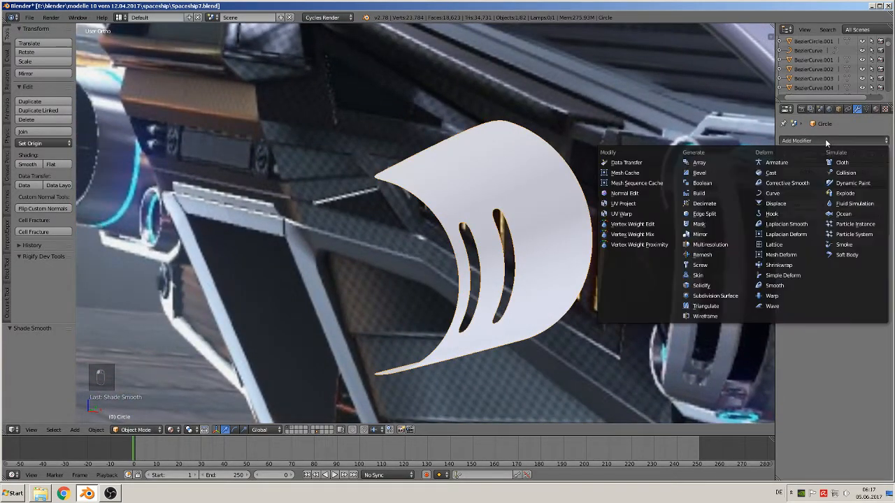
click(707, 285)
scroll(497, 324, up, 3)
middle_drag(498, 324, 443, 312)
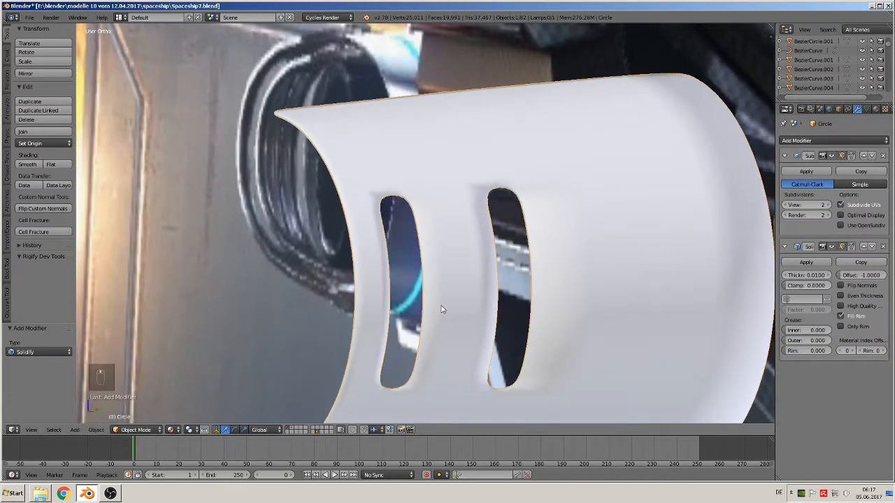
click(862, 249)
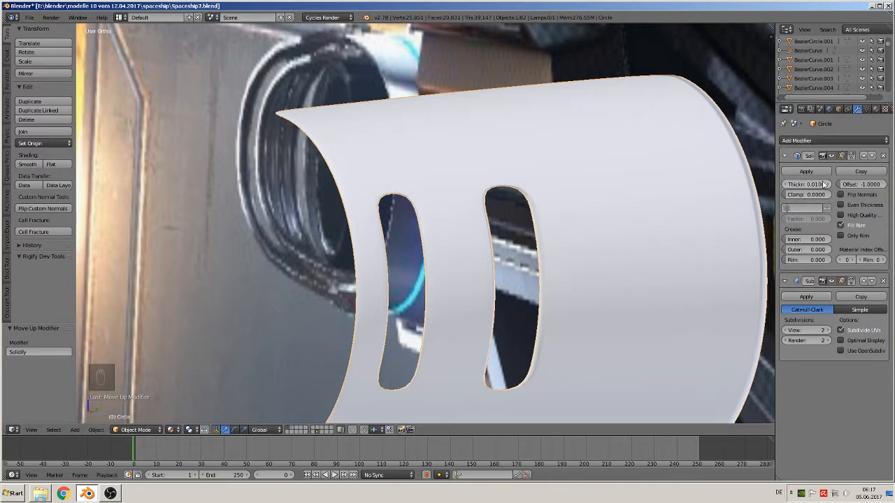
Set the Solidify modifier's thickness to 0.0680 to give the shell a thick wall.
middle_drag(732, 280, 485, 285)
scroll(484, 285, up, 2)
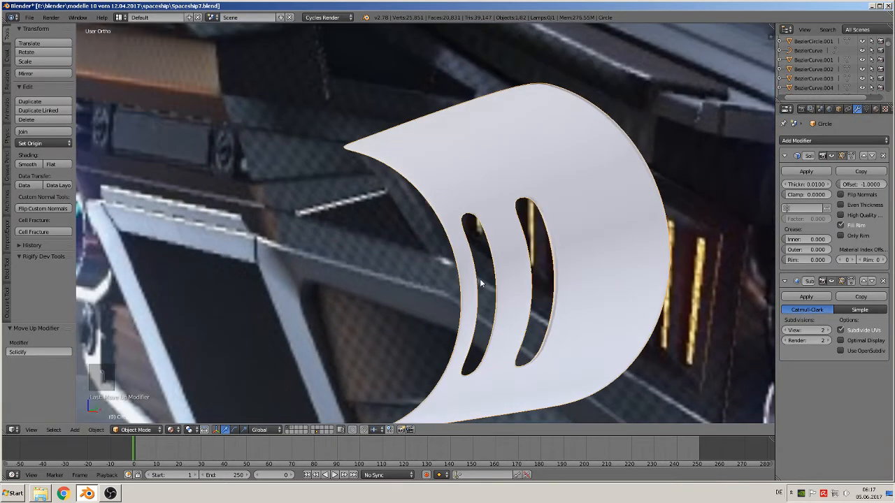
drag(807, 185, 845, 185)
Examine the thickened shell against the side and rear spaceship reference images in the front view.
scroll(624, 209, down, 2)
middle_drag(593, 208, 590, 260)
scroll(527, 204, down, 3)
key(KP_1)
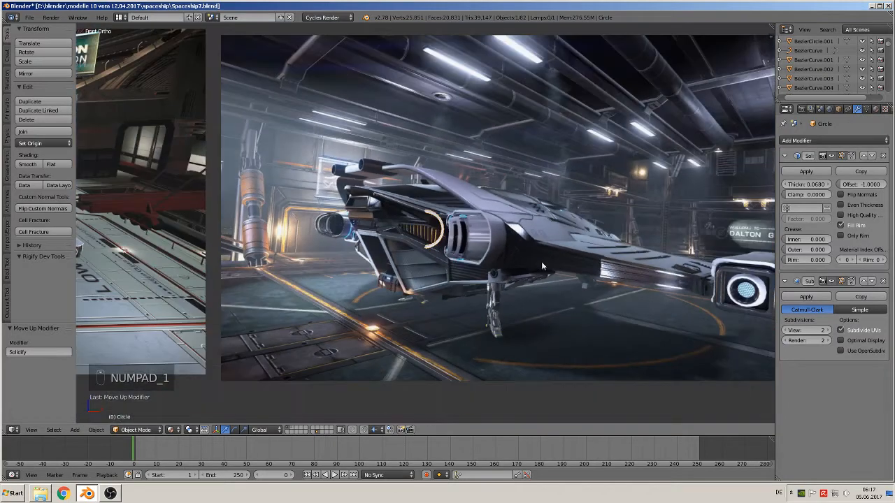
scroll(639, 231, up, 5)
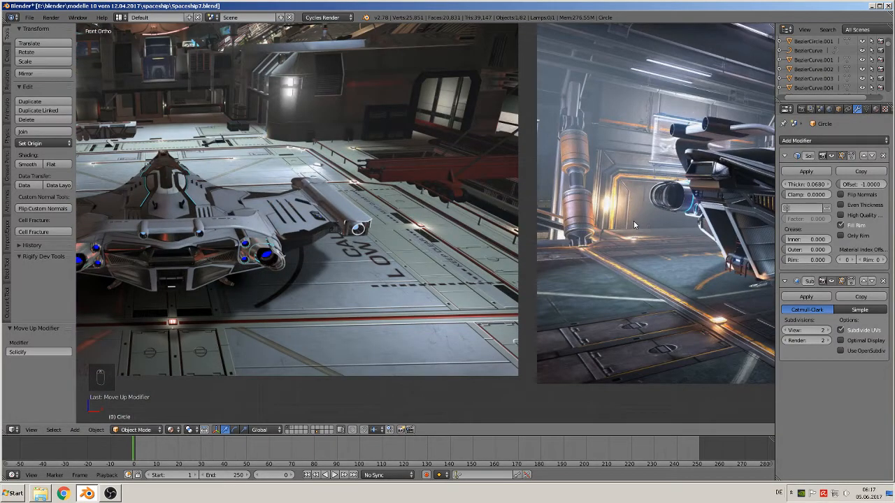
Place the 3D cursor on the right-hand engine in the rear reference image and add a mesh circle there.
shift+middle_drag(459, 254, 621, 218)
scroll(568, 242, up, 8)
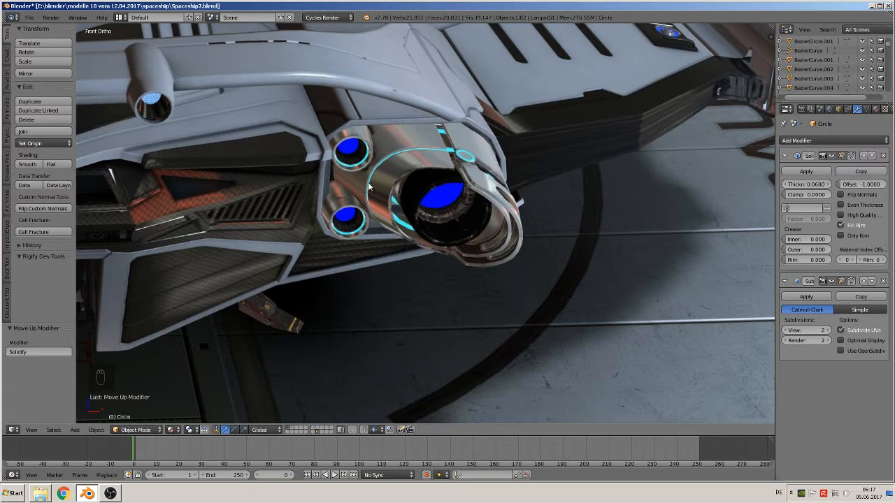
click(372, 179)
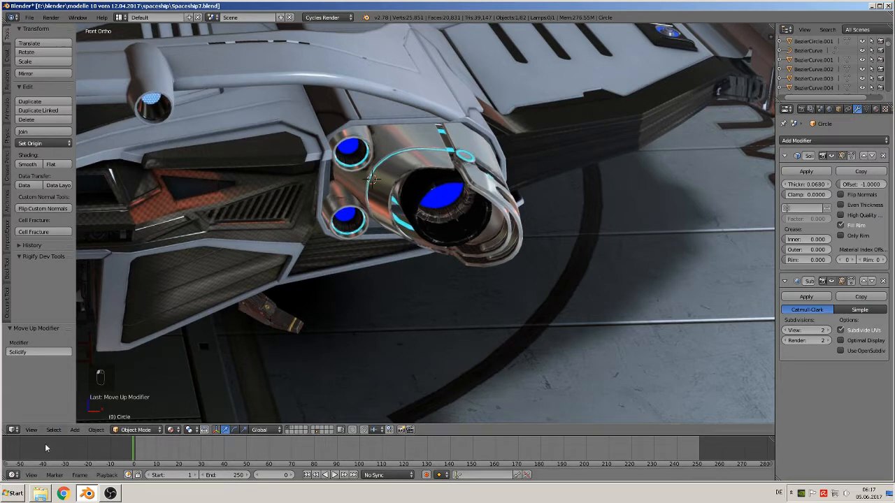
click(75, 430)
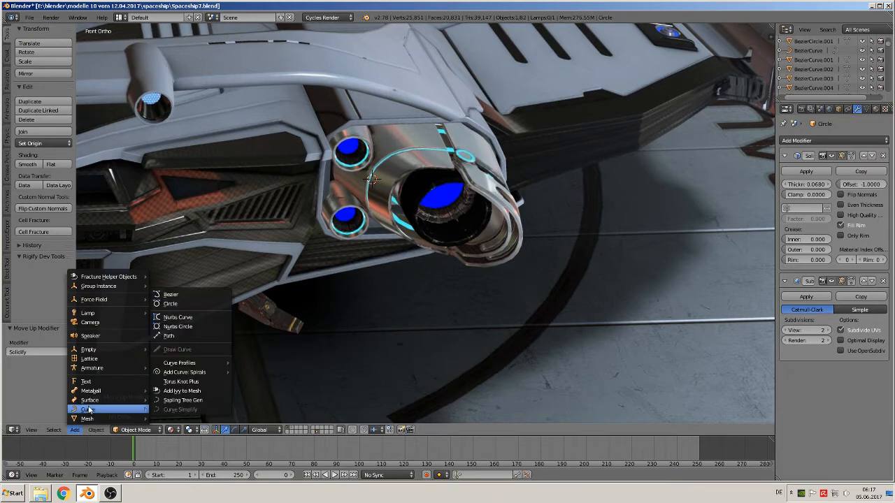
mouse_move(86, 418)
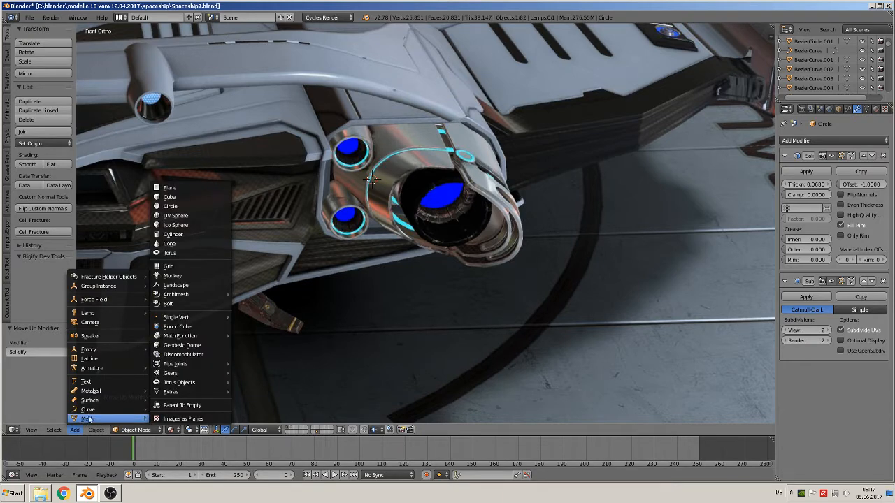
click(171, 207)
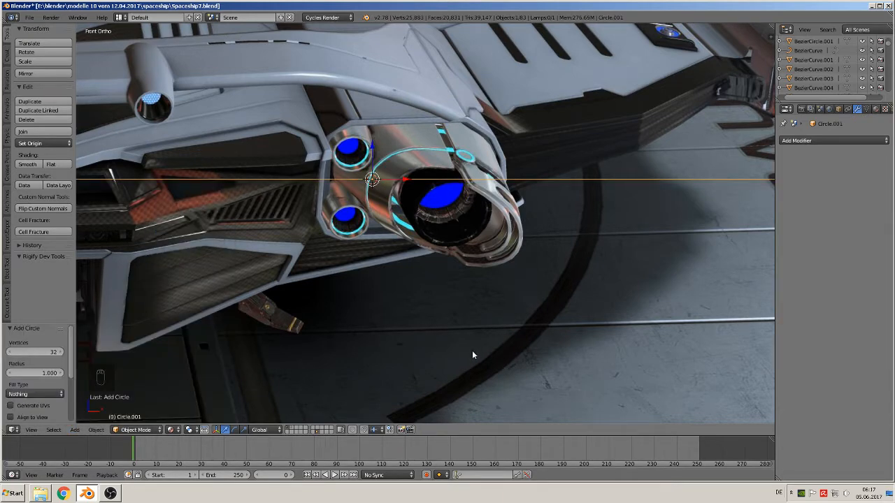
Rotate the circle 90° around the X axis and scale it by about 0.034 to suit the engine cluster.
text(rx90)
key(Return)
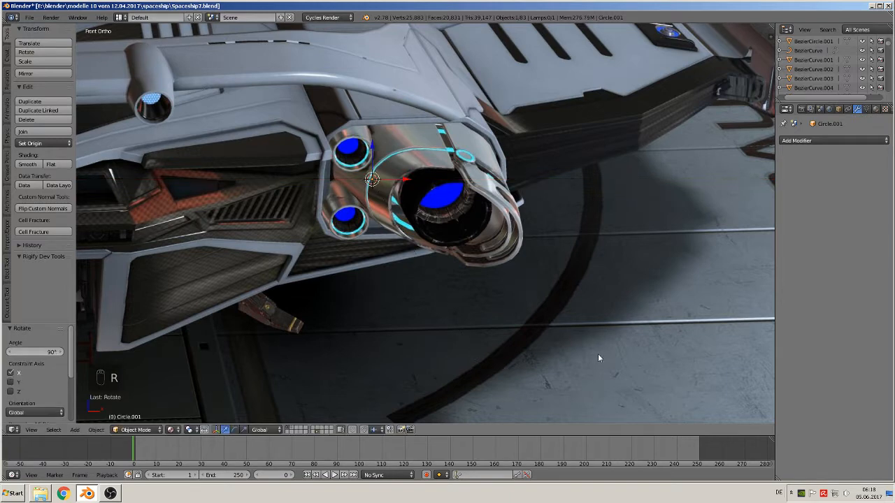
key(s)
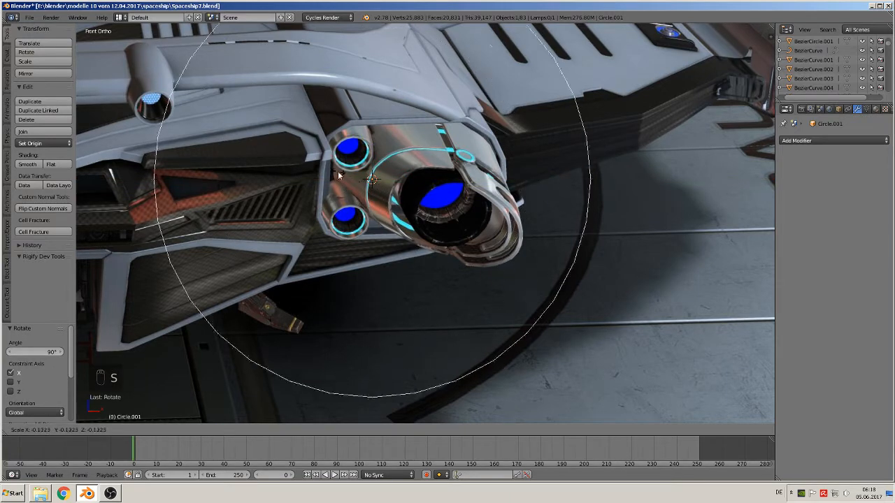
click(409, 224)
Move the slotted casing about -1.238 along X and -0.142 along Z onto the right-hand engine in the rear reference image.
scroll(470, 260, down, 10)
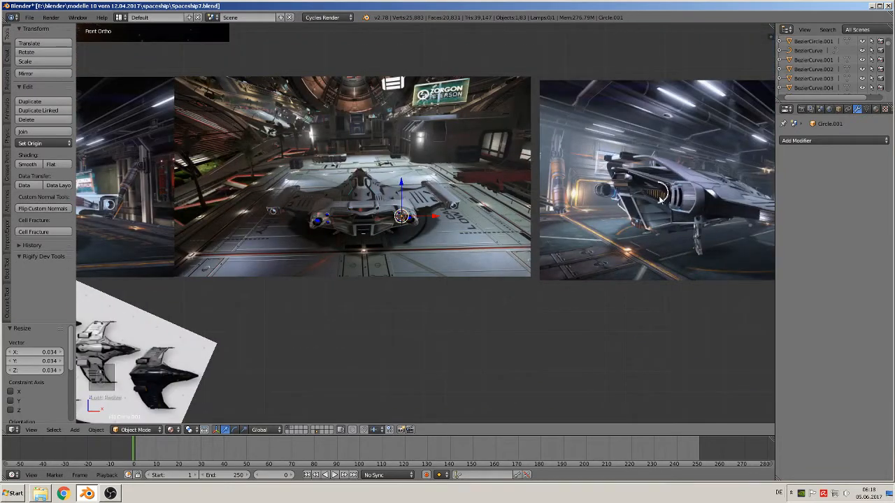
right_click(663, 196)
key(g)
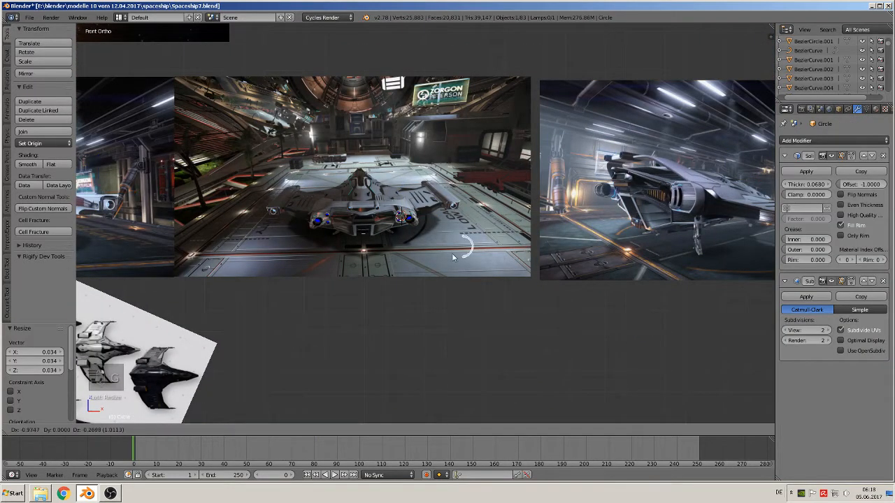
click(402, 229)
scroll(403, 231, up, 10)
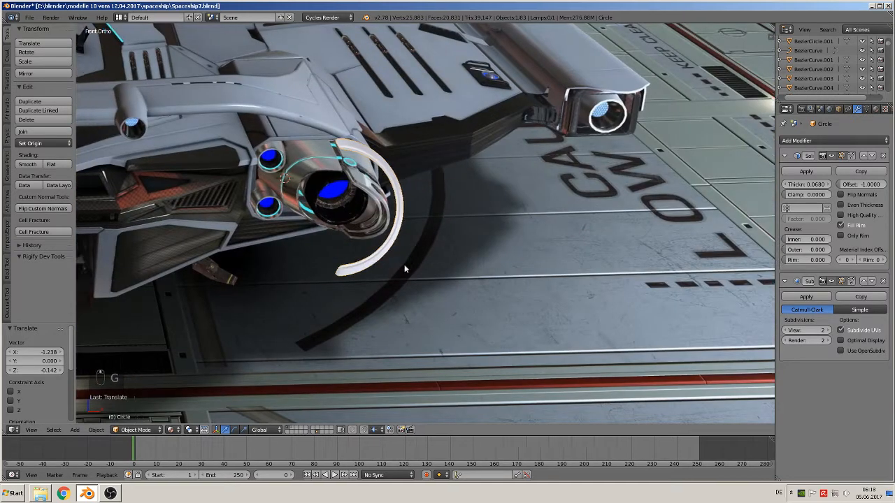
shift+middle_drag(404, 268, 512, 266)
scroll(407, 213, up, 1)
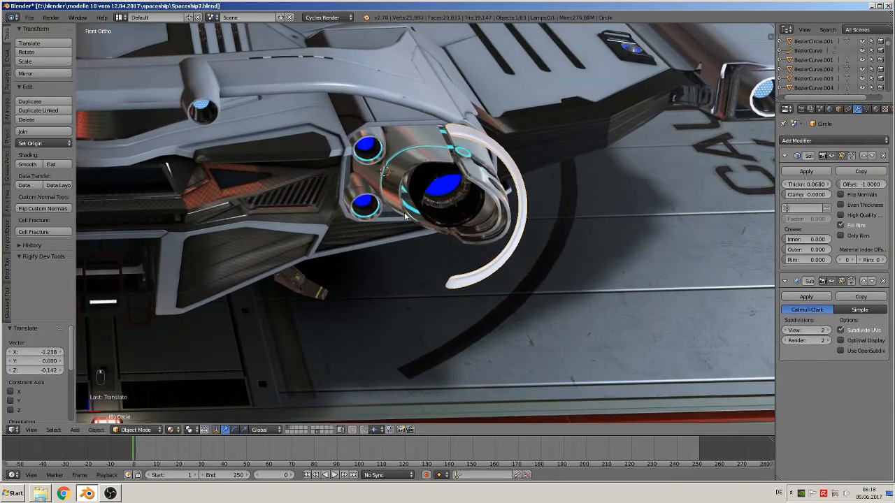
right_click(386, 196)
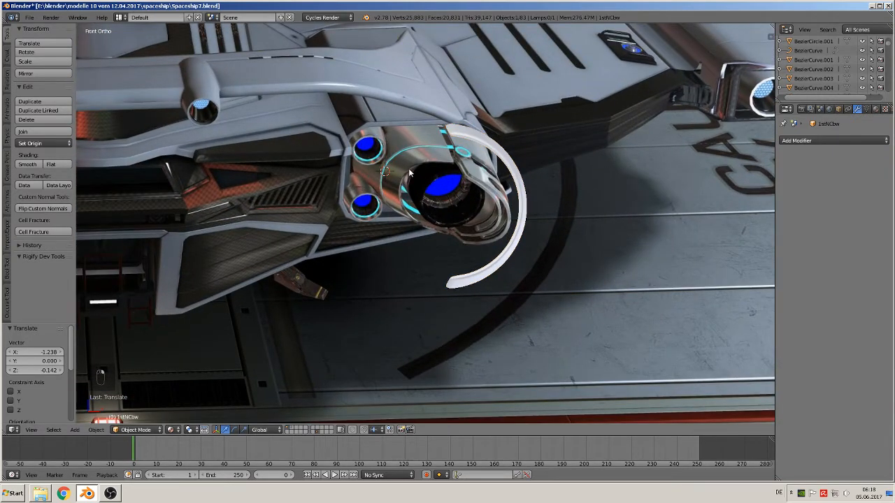
key(g)
right_click(384, 149)
Move the circle about -0.086 along the Y axis so it sits in front of the reference image.
middle_drag(382, 200, 324, 253)
scroll(324, 253, down, 3)
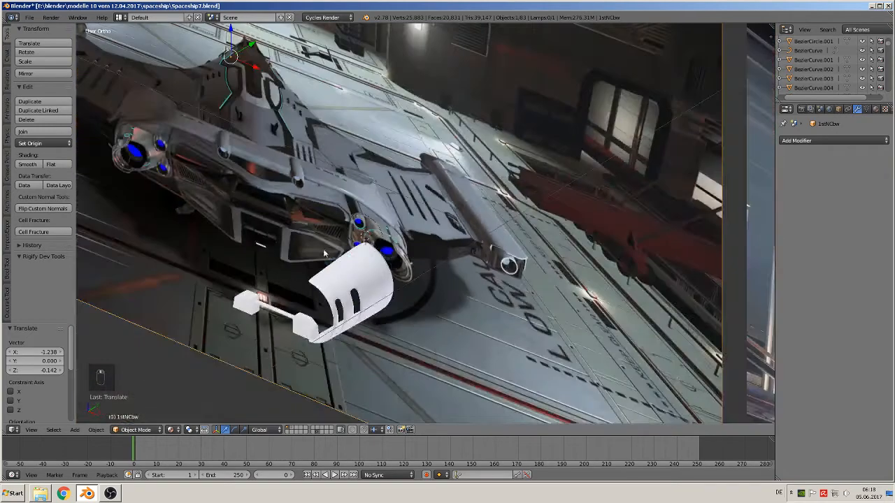
right_click(369, 222)
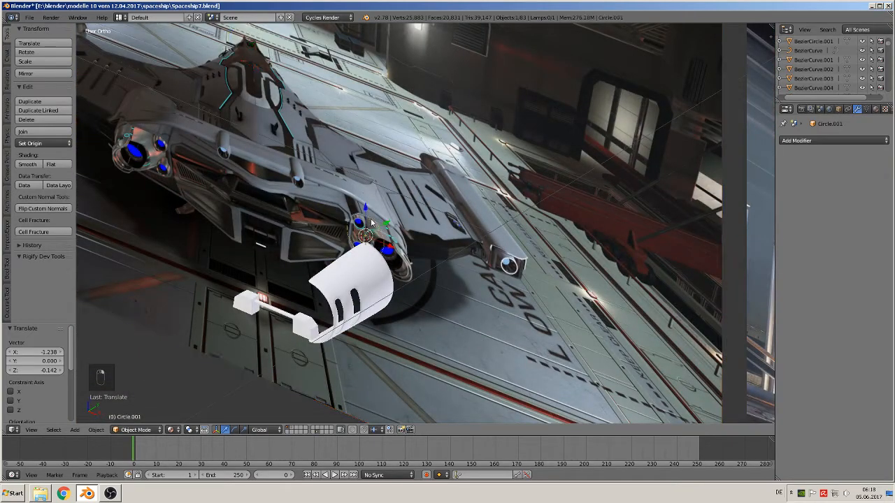
drag(387, 224, 351, 250)
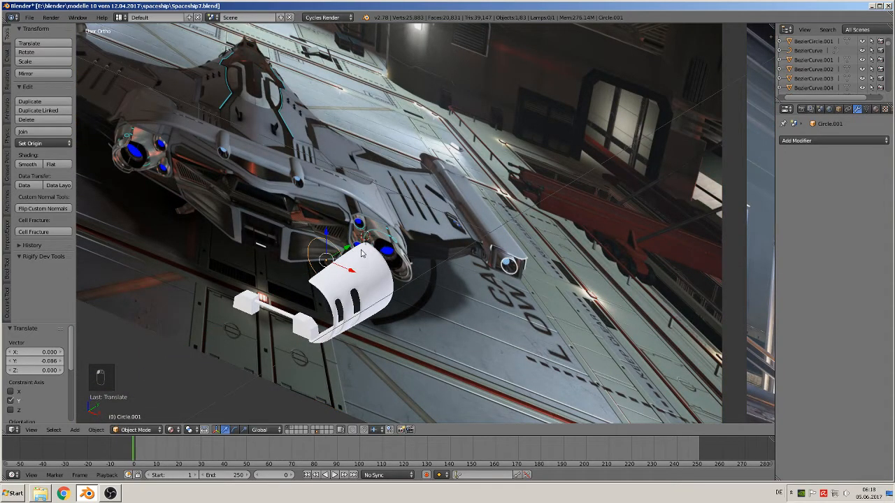
key(KP_1)
scroll(392, 261, up, 5)
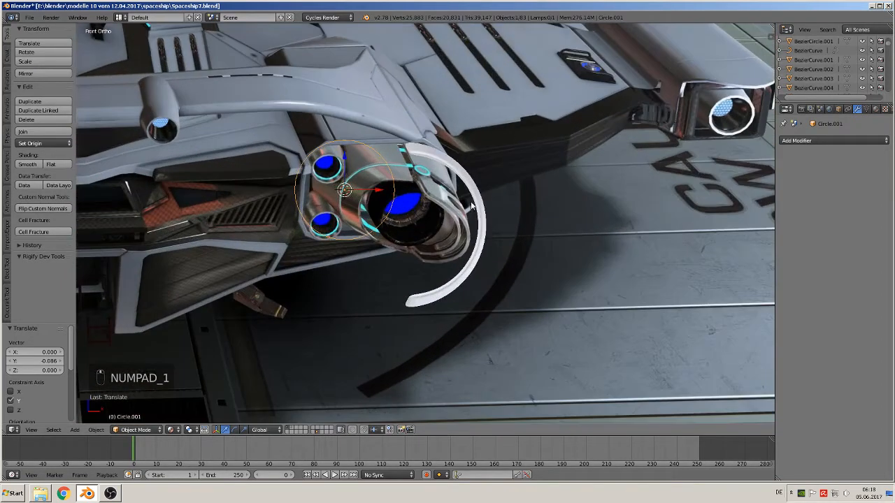
scroll(481, 263, up, 1)
right_click(483, 260)
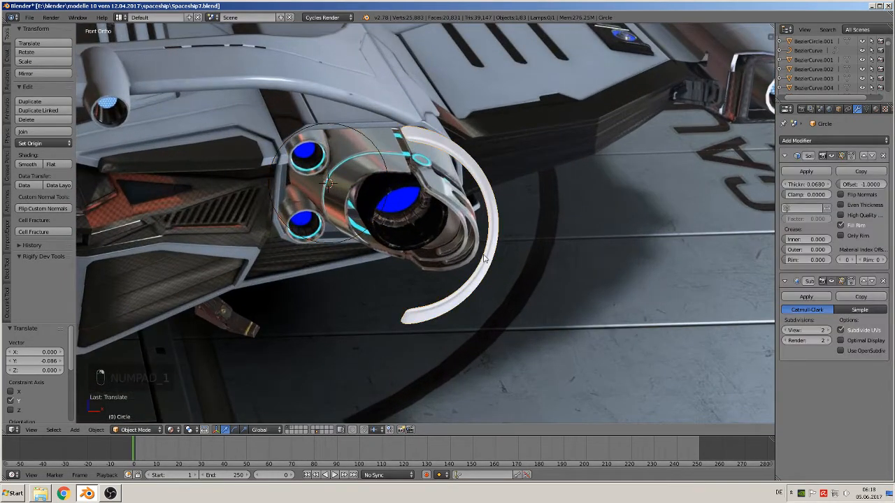
key(s)
right_click(531, 300)
key(s)
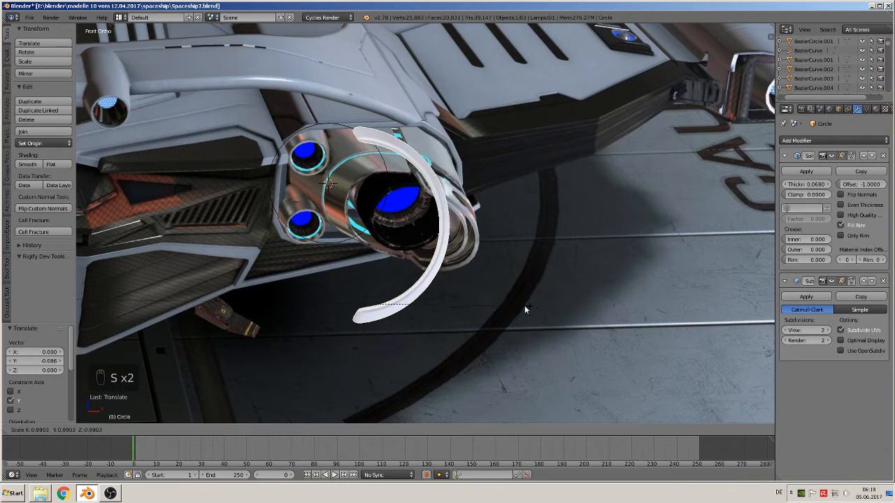
right_click(326, 294)
Set the slotted casing's origin to its geometry.
scroll(408, 325, down, 5)
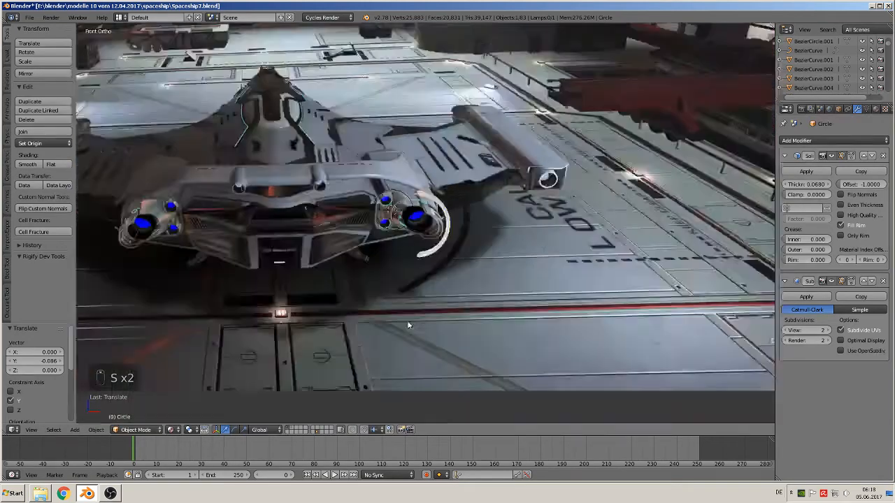
scroll(462, 308, down, 6)
scroll(539, 273, up, 3)
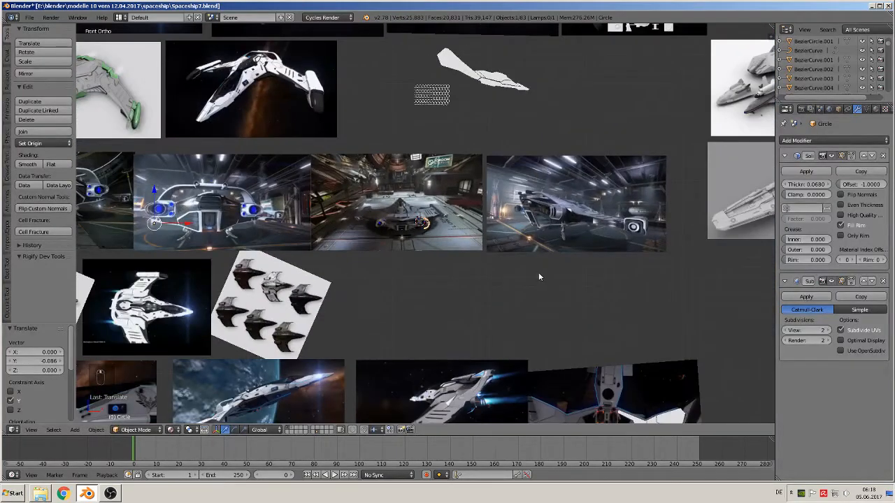
scroll(538, 277, down, 2)
scroll(319, 269, up, 2)
click(21, 143)
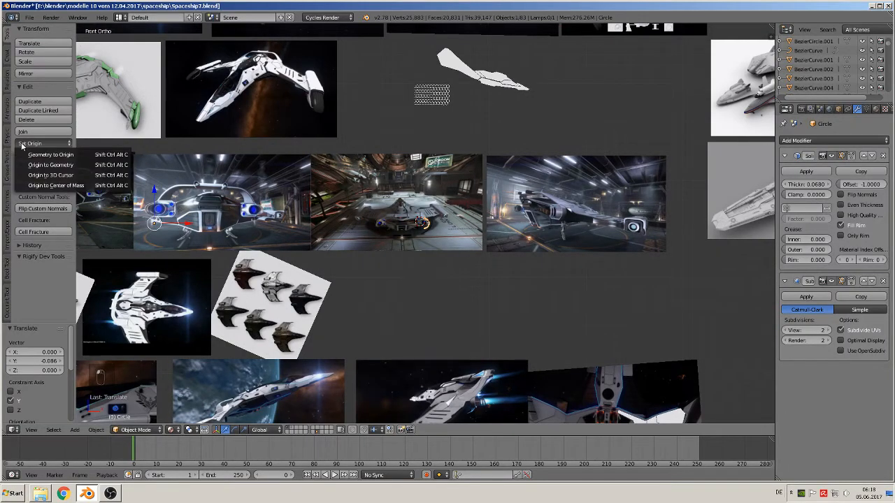
click(51, 165)
Scale the slotted casing by about 0.549 to match the engine's outer rim in the rear reference image.
scroll(450, 237, up, 6)
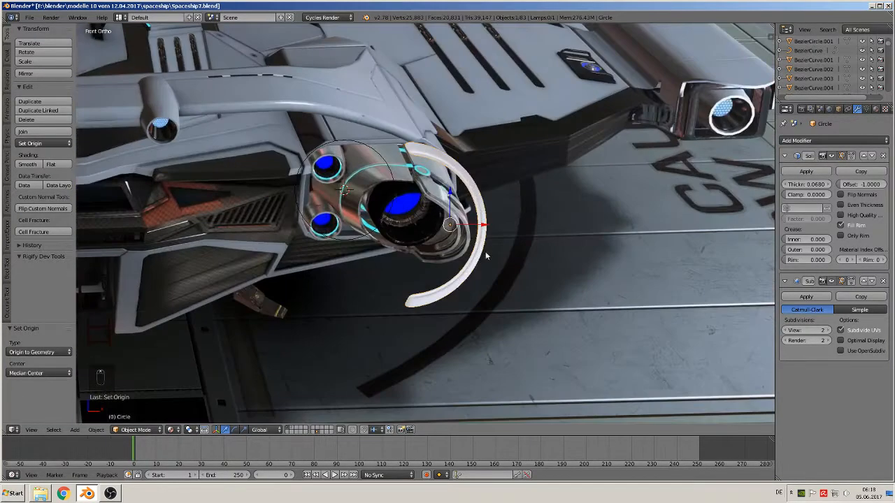
key(s)
click(474, 245)
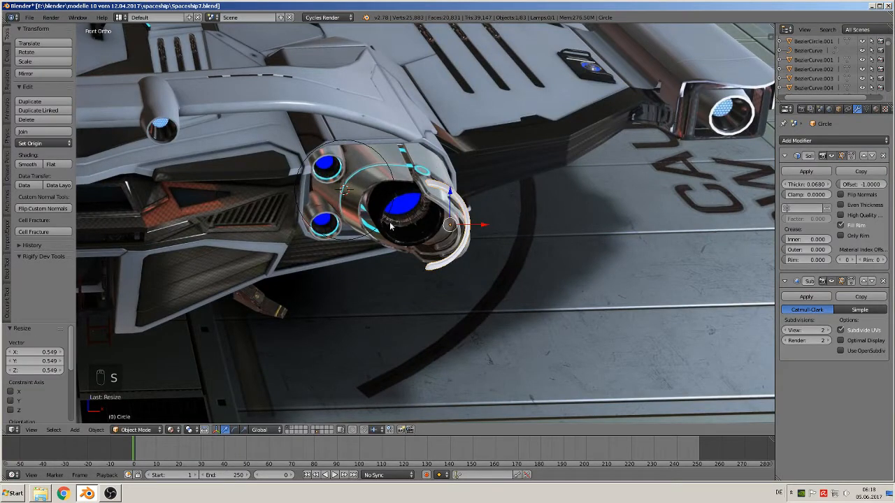
Move the circle about 0.055 along X and -0.023 along Z, scale it by about 0.842, and align it with the casing's curve.
right_click(394, 202)
scroll(393, 218, up, 3)
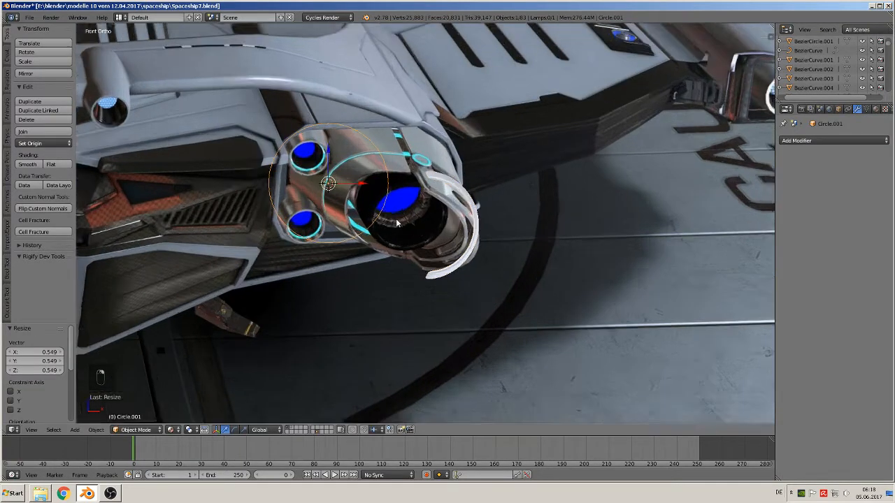
key(g)
click(521, 277)
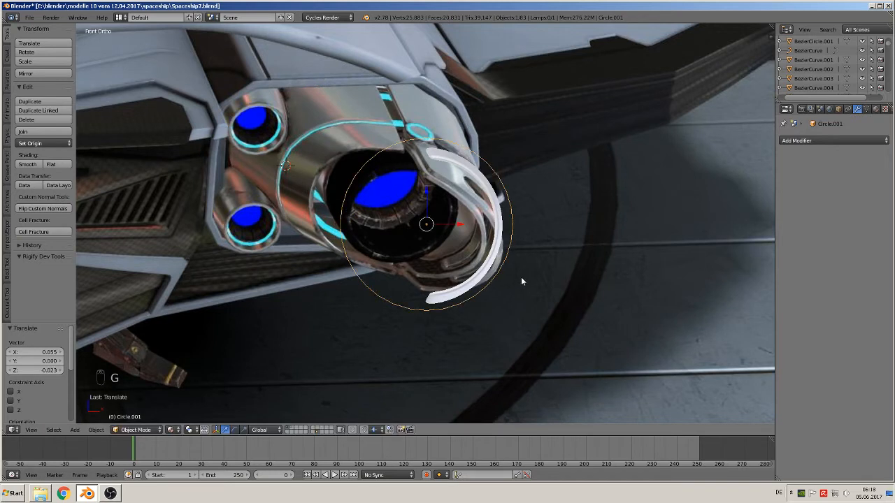
key(s)
click(547, 279)
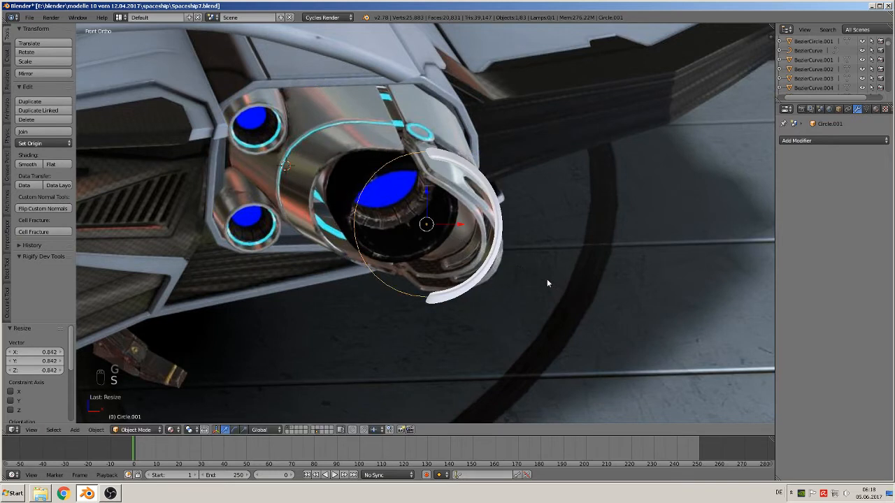
key(g)
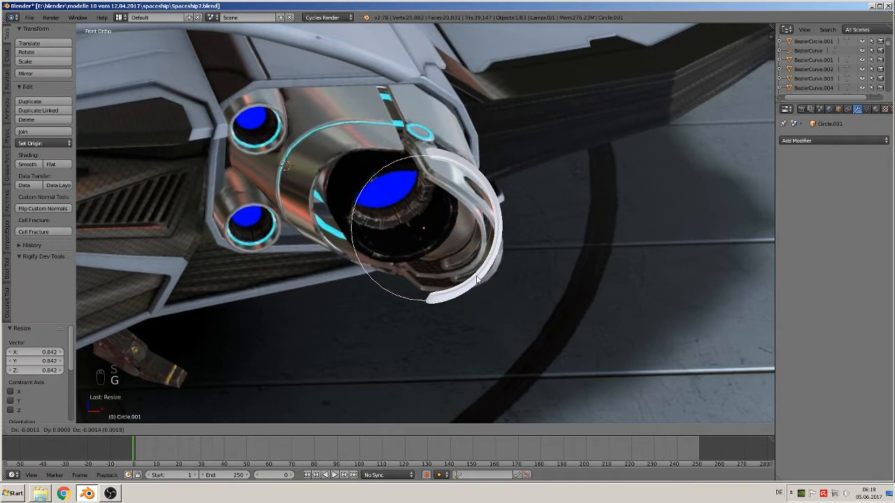
click(480, 278)
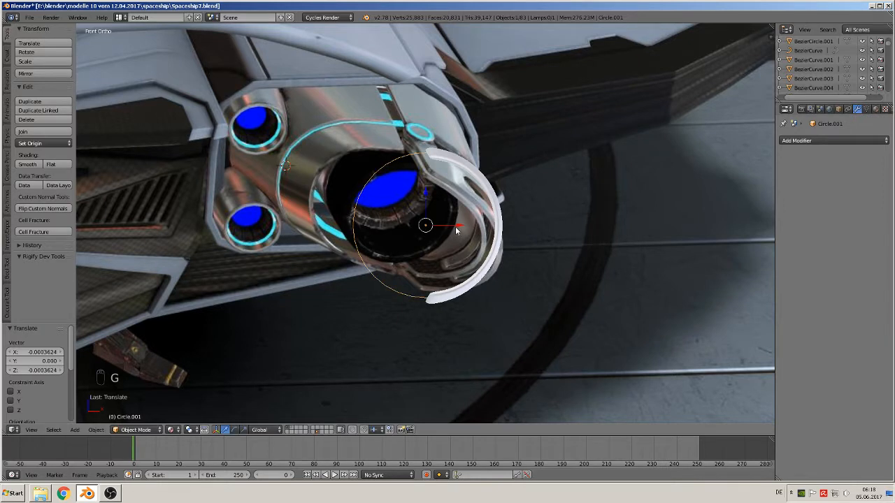
Move the circle off the casing to the lower small thruster and enter Edit Mode on it.
key(g)
click(279, 229)
key(Tab)
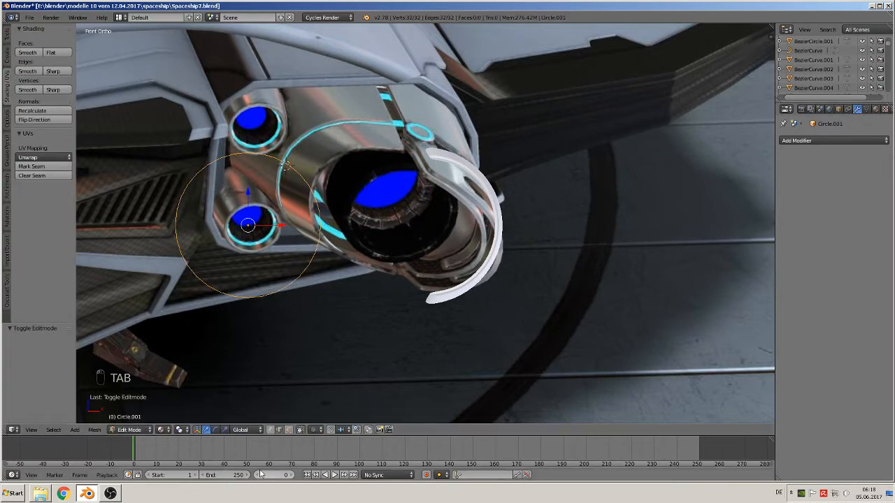
key(a)
key(a)
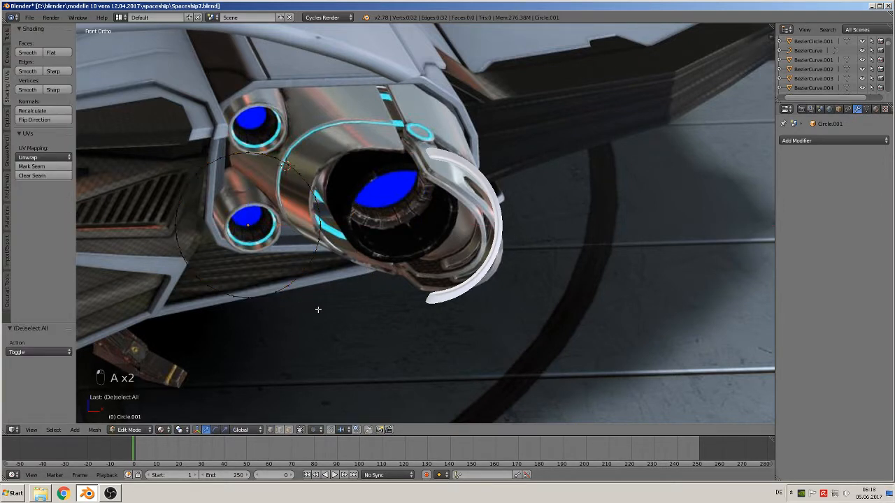
key(b)
drag(330, 314, 256, 124)
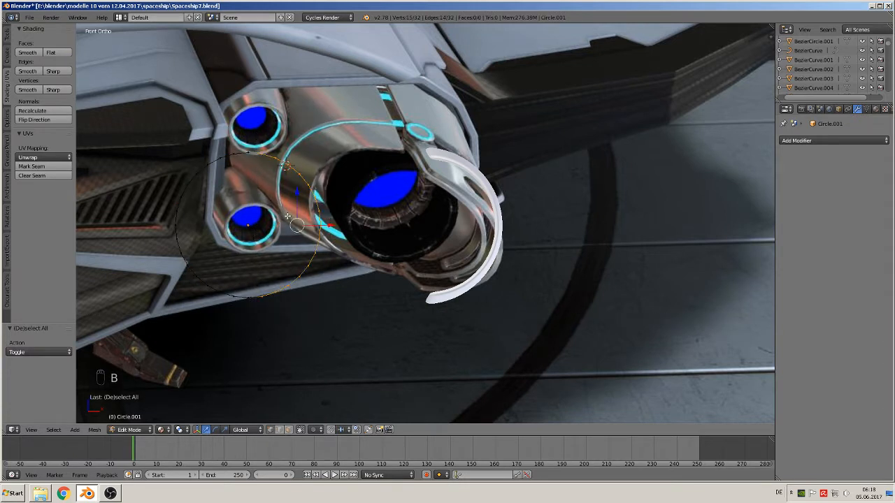
key(a)
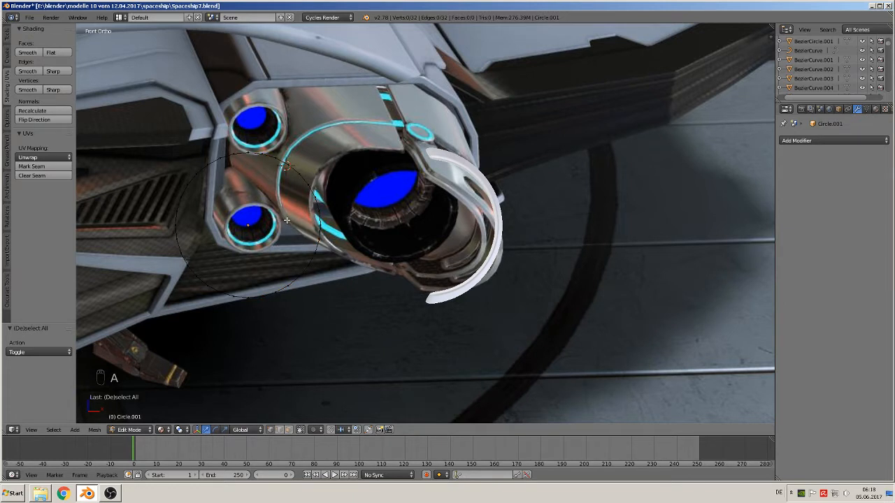
key(a)
Duplicate the whole circle, offset the copy -0.063 along X, and separate it into its own object.
scroll(286, 227, down, 1)
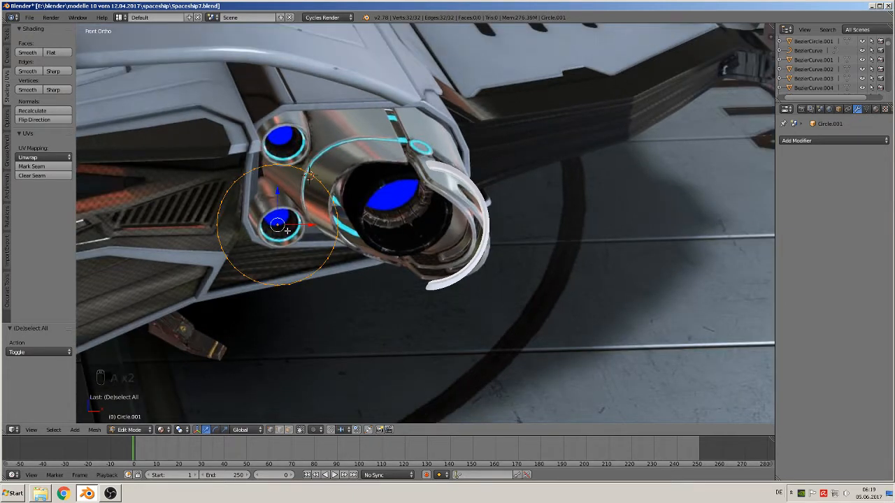
key(shift+d)
key(x)
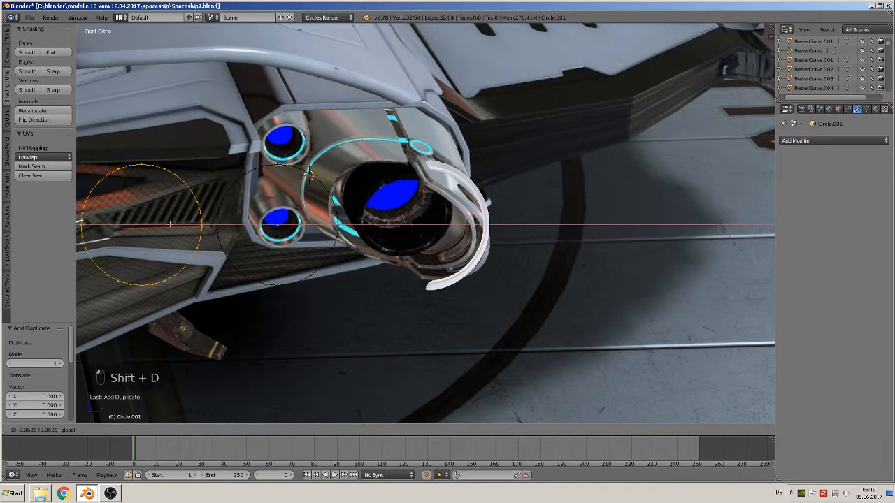
click(191, 225)
key(p)
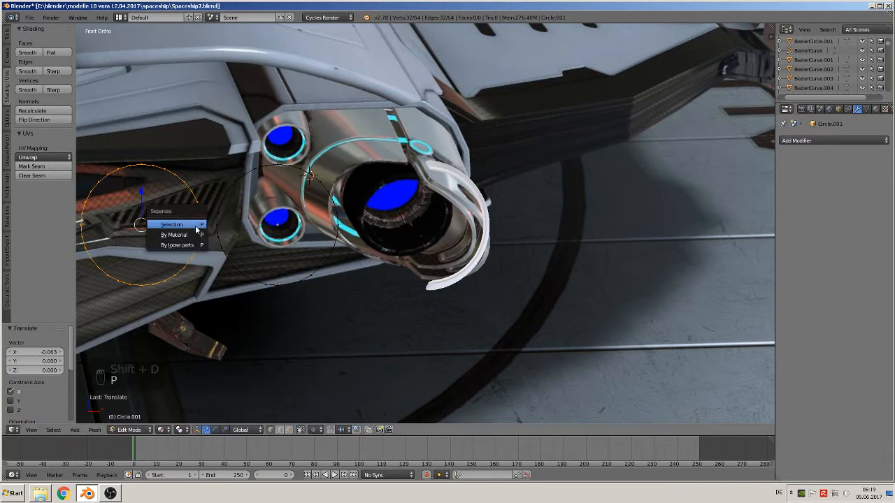
click(194, 225)
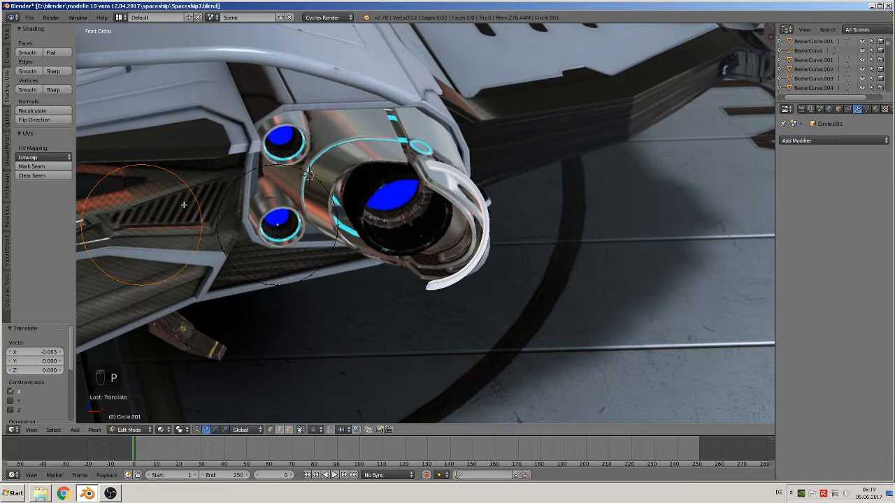
Delete the vertices of the original circle's half facing the main engine, leaving an open half circle.
key(a)
key(a)
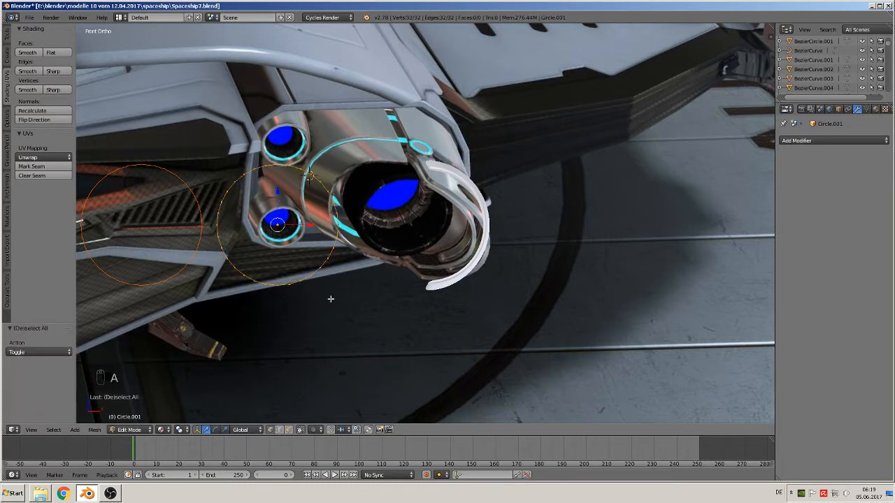
key(b)
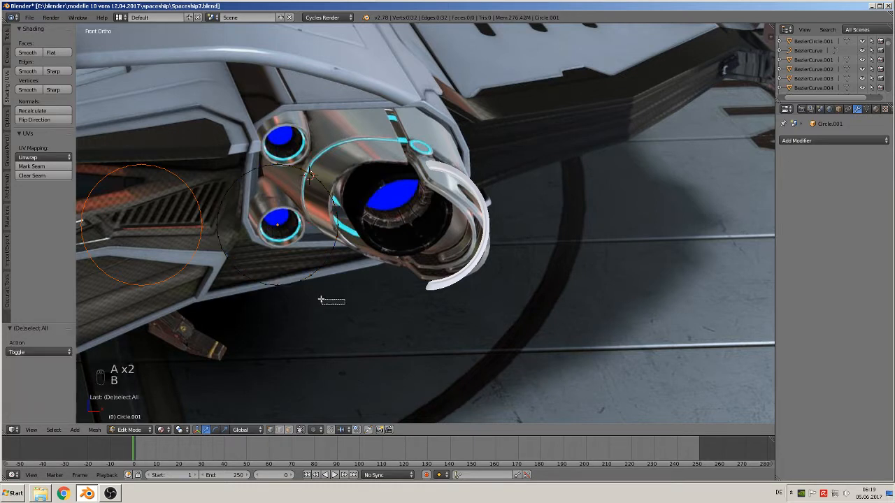
drag(345, 304, 283, 148)
key(x)
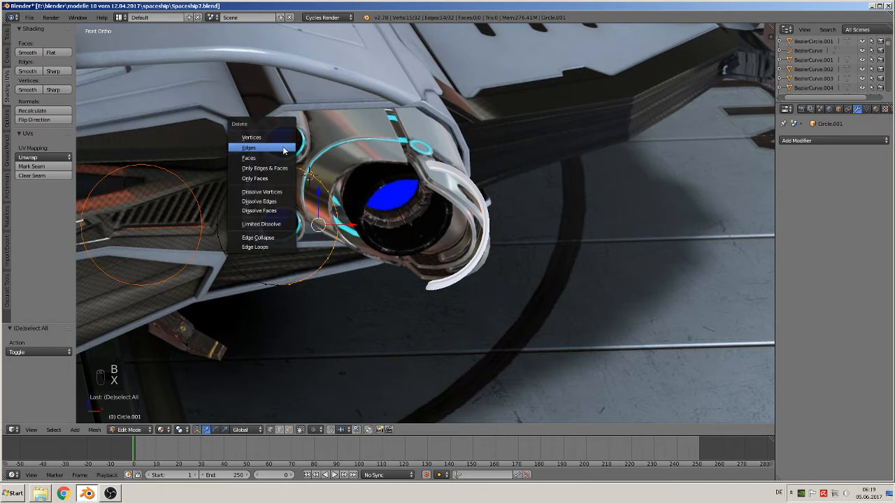
click(271, 138)
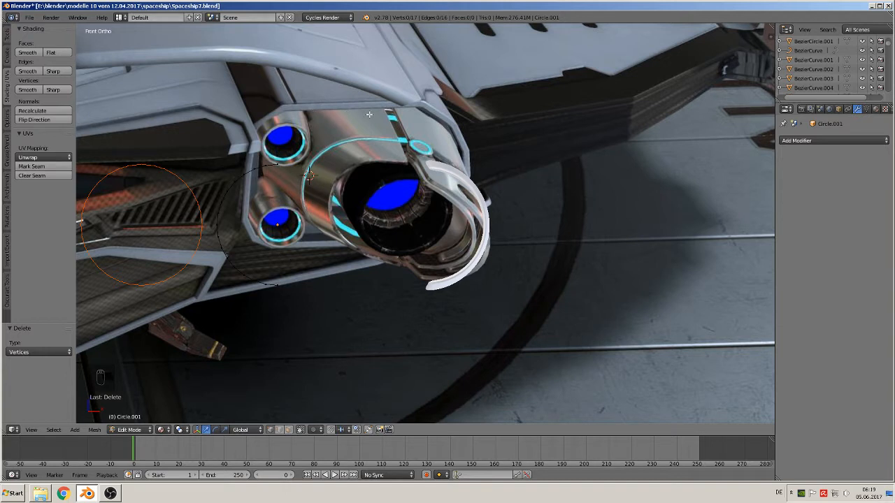
Extrude the half circle's two end vertices 0.025 along X toward the slotted casing.
right_click(277, 165)
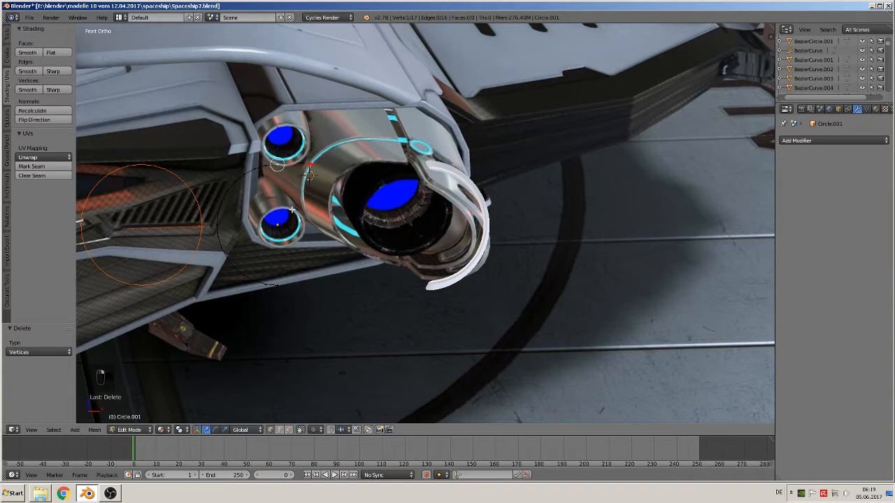
shift+right_click(286, 296)
key(e)
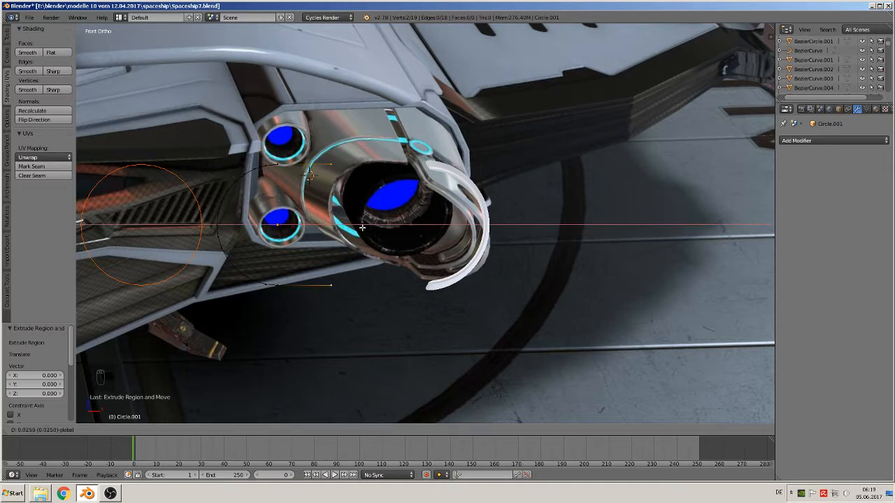
click(362, 227)
shift+middle_drag(362, 227, 461, 196)
scroll(429, 225, up, 1)
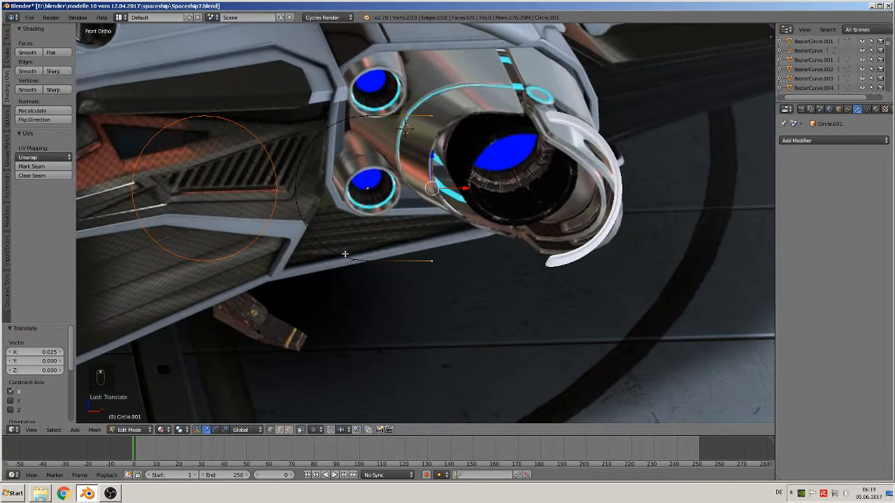
Extrude the entire open profile -0.040 along Y and move its new edge a further -0.028 along Y.
key(a)
middle_drag(338, 258, 323, 291)
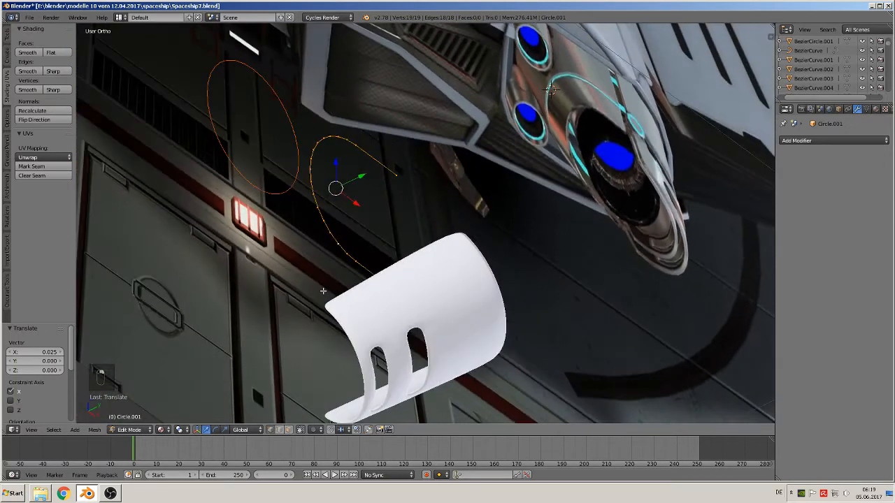
key(e)
key(y)
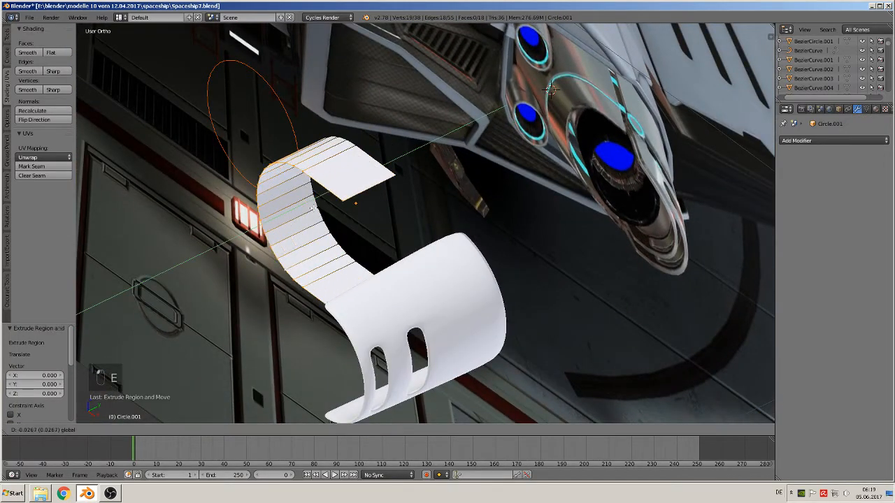
click(291, 223)
middle_drag(291, 223, 253, 308)
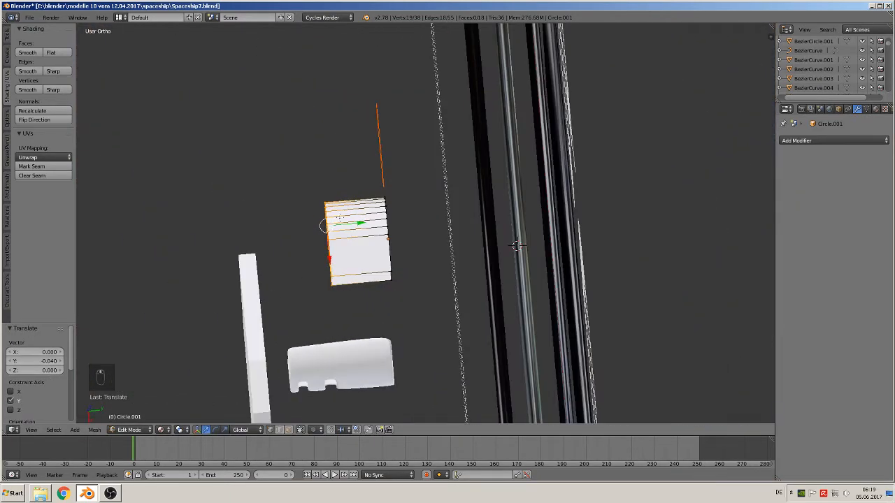
drag(357, 223, 317, 239)
middle_drag(317, 239, 427, 203)
Scale the shell's extruded end edge by 0.779 and shift it 0.007 along X.
scroll(413, 209, up, 3)
key(s)
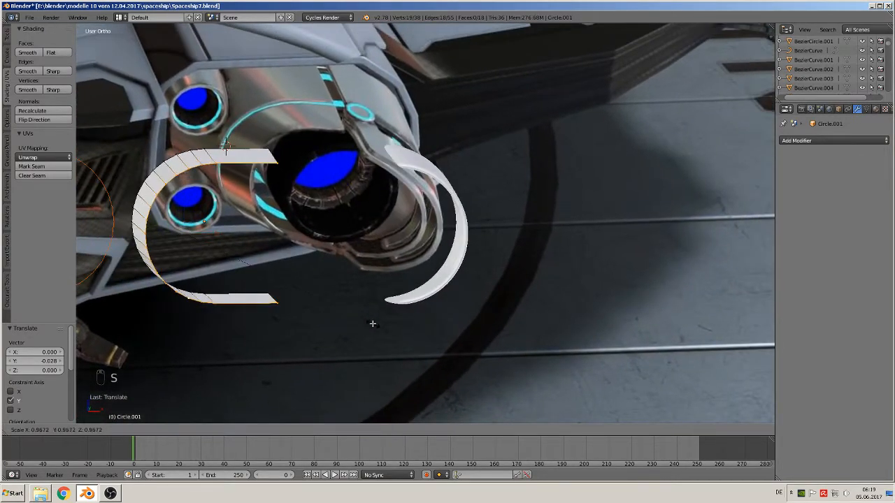
click(335, 306)
middle_drag(335, 306, 319, 315)
key(KP_7)
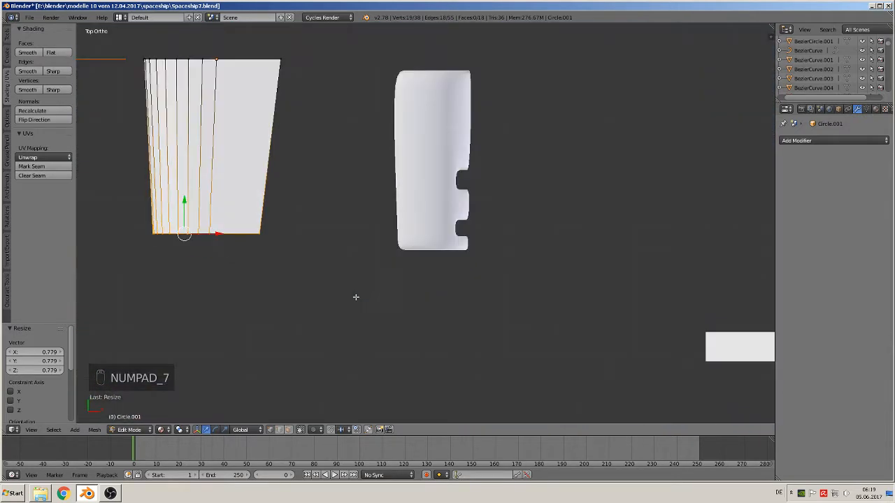
mouse_move(222, 234)
mouse_down()
mouse_move(212, 235)
mouse_move(232, 233)
mouse_up()
Taper the shell further by scaling its end edge by 0.816 and moving it 0.006 along X.
middle_drag(274, 103, 394, 166)
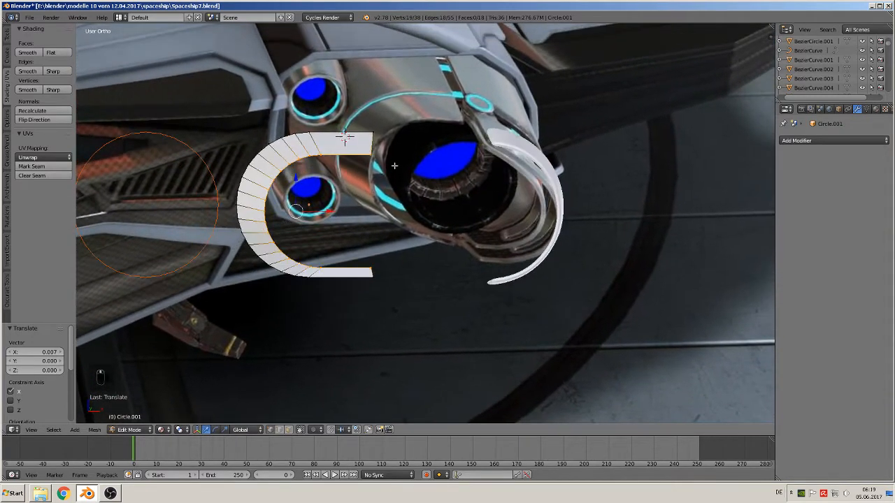
key(s)
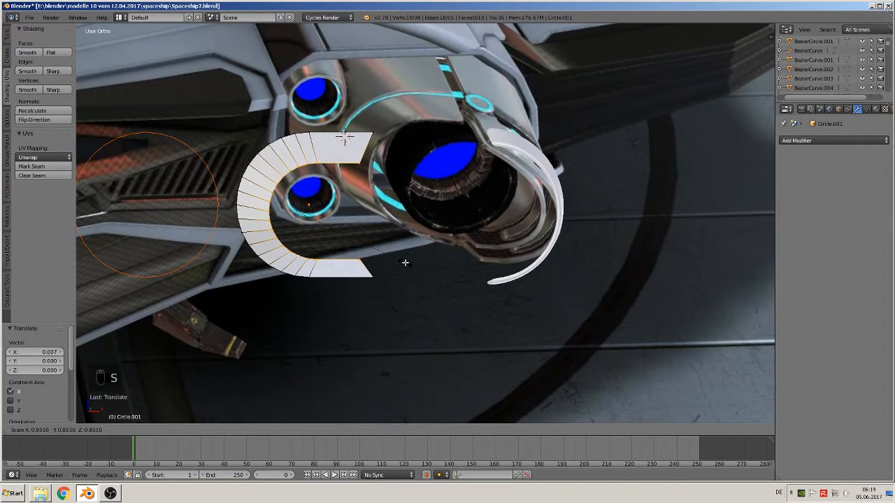
click(401, 260)
key(g)
key(x)
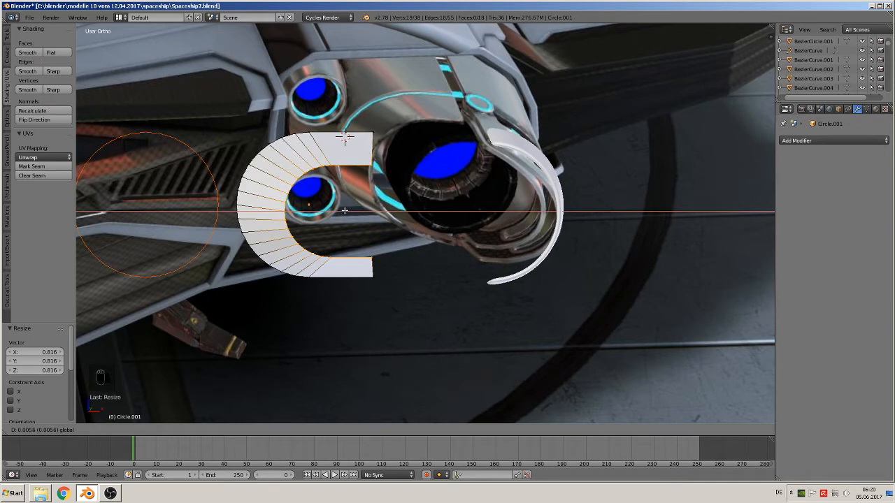
click(345, 210)
Enlarge the shell's tapered end edge by 1.133 and return to Object Mode.
scroll(346, 231, up, 5)
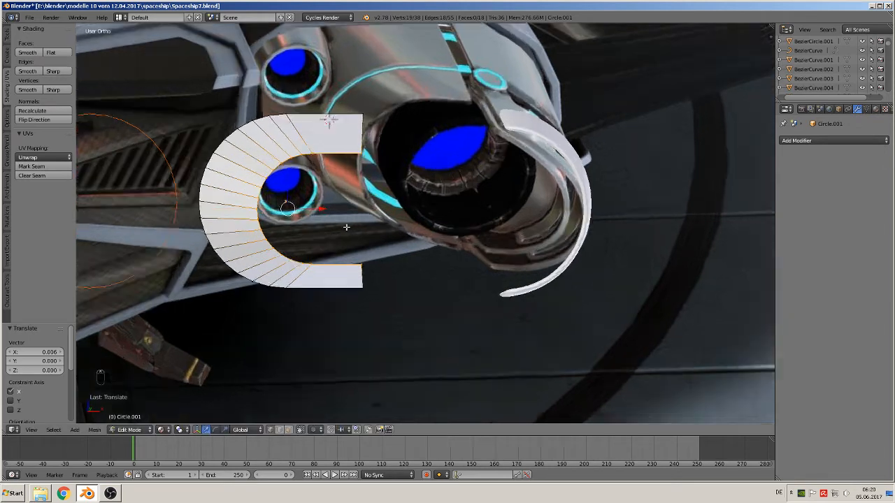
scroll(377, 232, down, 3)
middle_drag(377, 232, 390, 265)
key(s)
click(397, 262)
scroll(397, 262, up, 1)
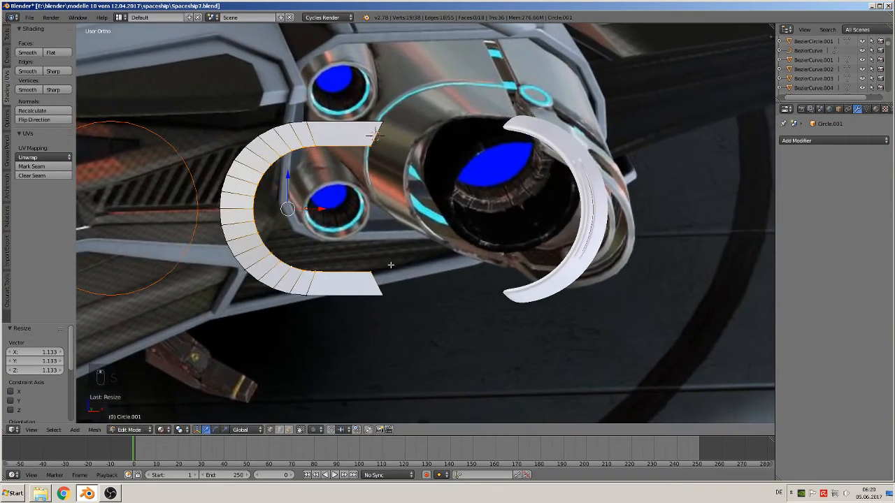
mouse_move(407, 232)
middle_down()
mouse_move(415, 245)
mouse_move(409, 223)
middle_up()
scroll(408, 222, down, 2)
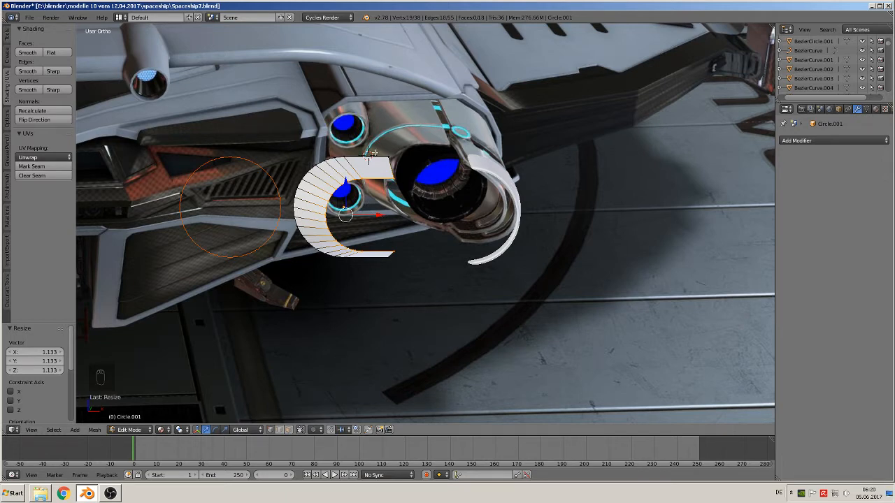
middle_drag(371, 155, 455, 214)
scroll(459, 223, up, 2)
key(Tab)
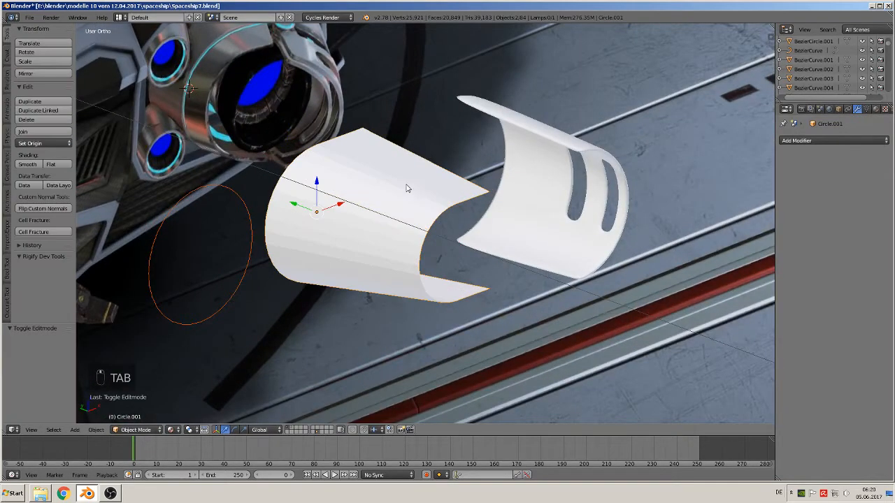
Add two closely spaced edge loops around the middle of the tapered shell in Edit Mode.
key(Tab)
key(a)
key(a)
key(a)
key(ctrl+r)
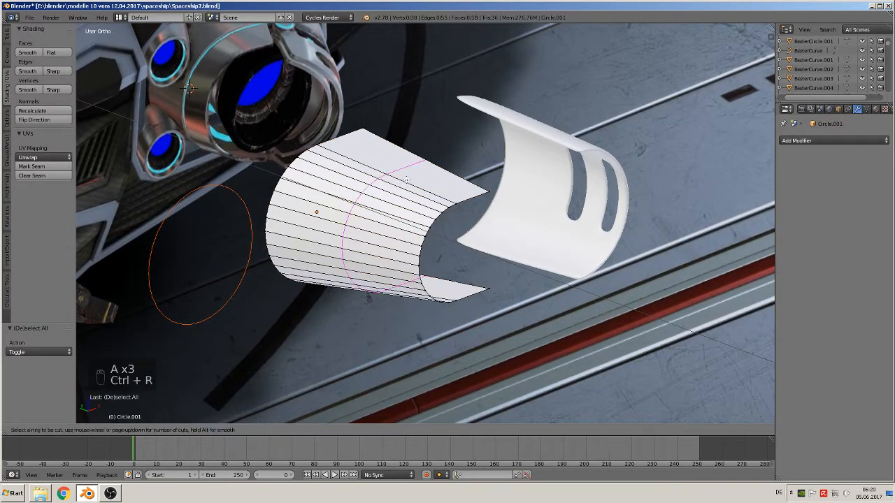
click(406, 180)
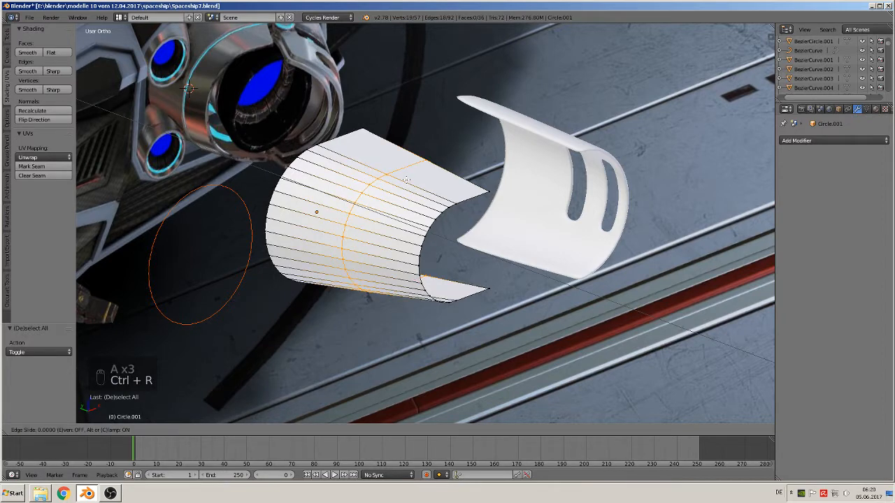
click(411, 180)
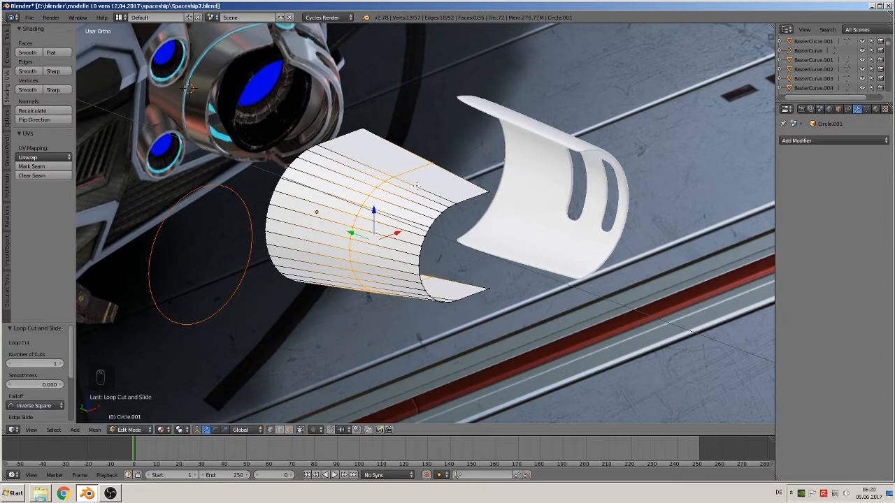
key(ctrl+r)
click(404, 176)
click(393, 168)
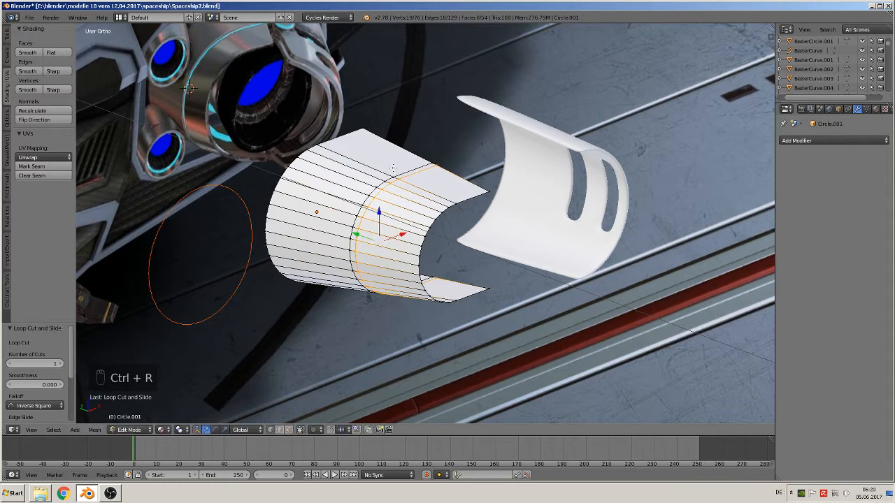
scroll(393, 168, up, 3)
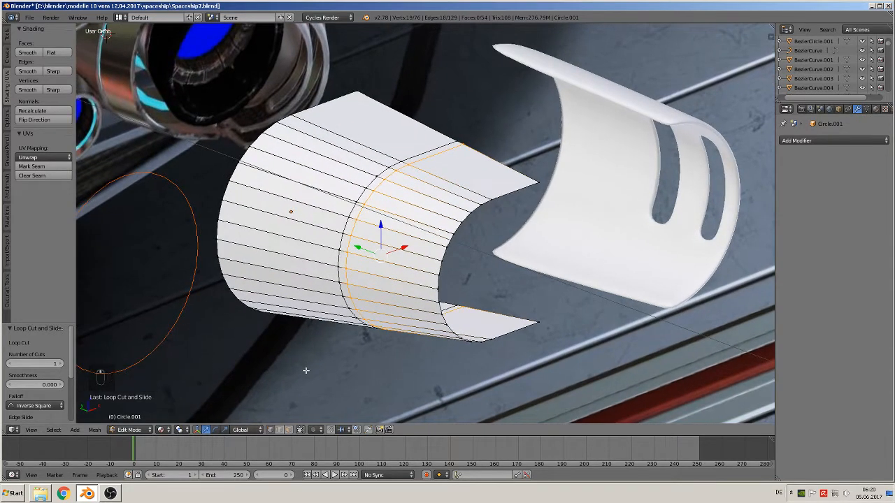
Select the narrow face loop between the two cuts and extrude it inward at scale 0.936 to form a groove.
click(288, 430)
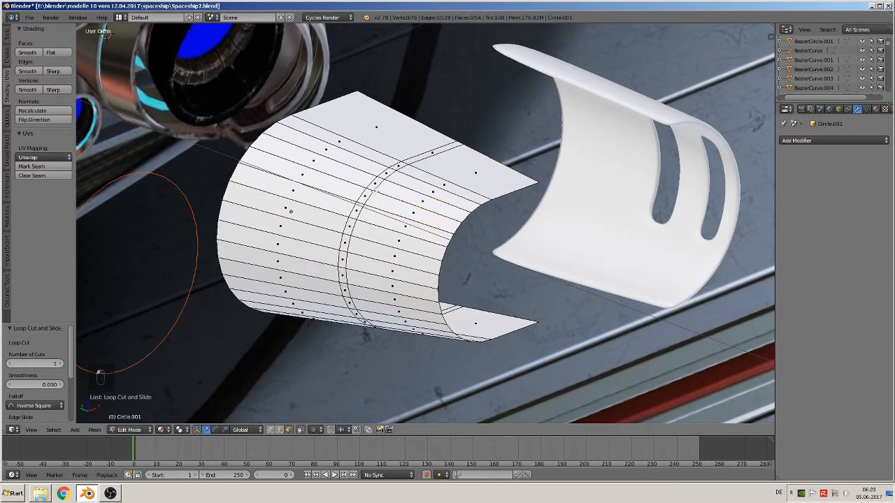
alt+right_click(369, 190)
middle_drag(395, 228, 383, 224)
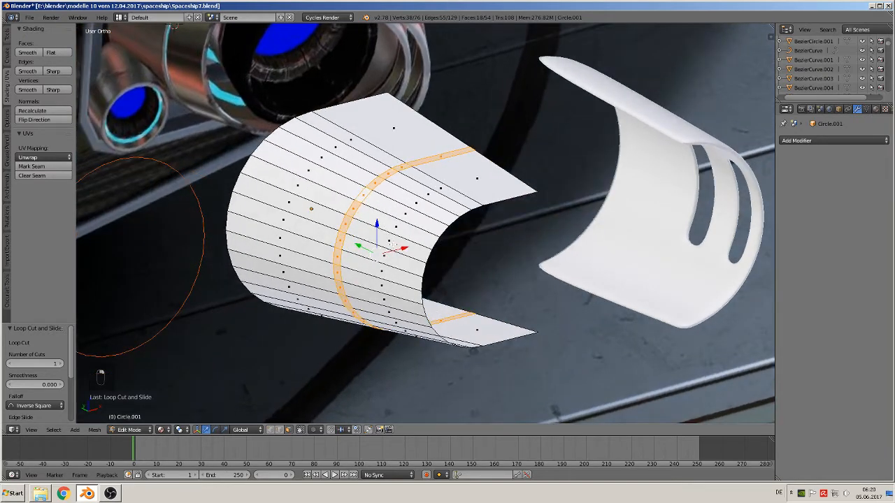
key(e)
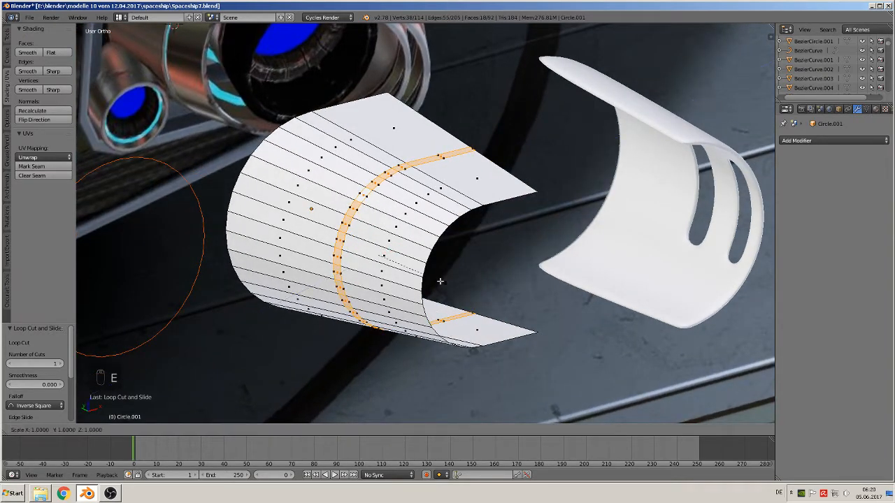
key(s)
click(437, 280)
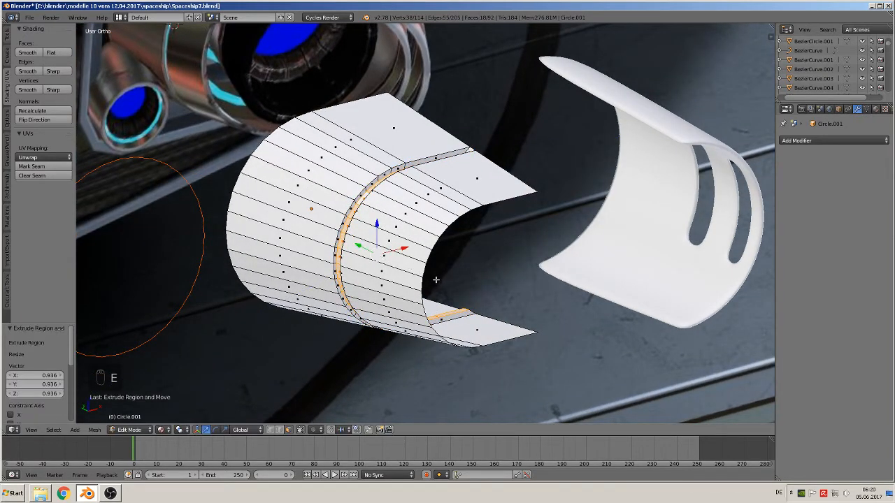
mouse_move(436, 280)
middle_down()
mouse_move(487, 280)
mouse_move(434, 273)
mouse_move(435, 289)
middle_up()
Apply smooth shading to the grooved shell and reopen it in Edit Mode.
key(Tab)
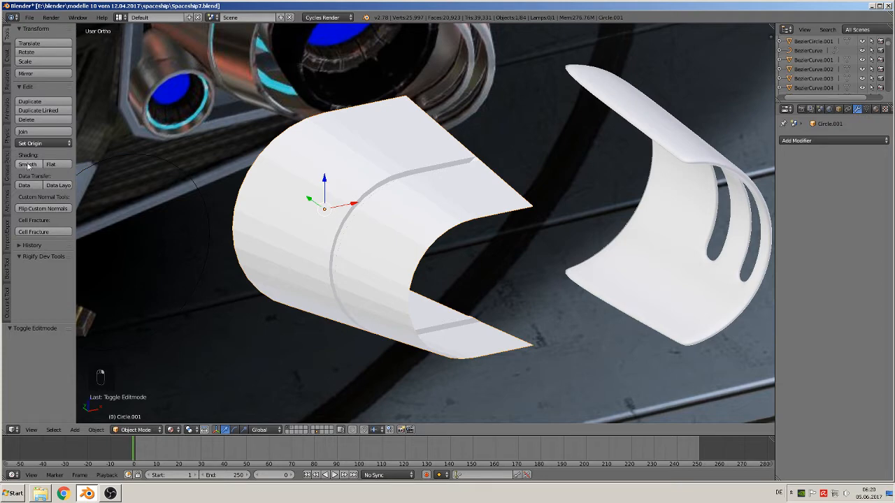
click(28, 164)
scroll(424, 222, up, 5)
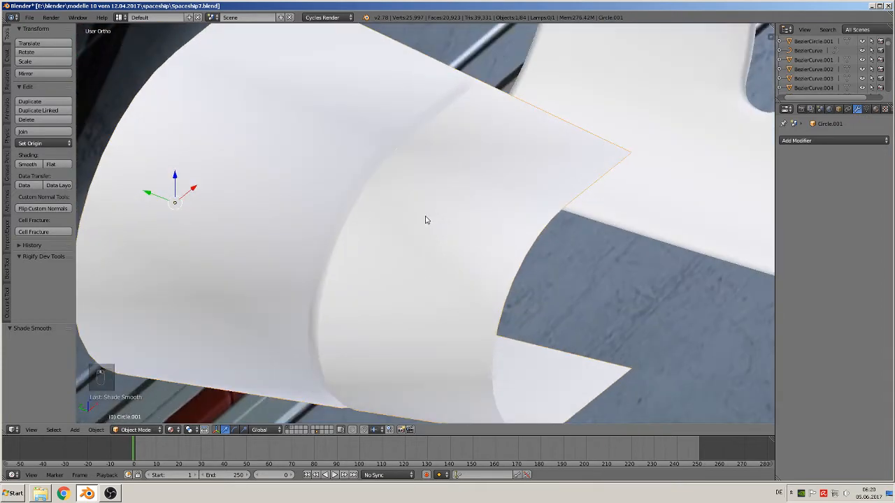
key(Tab)
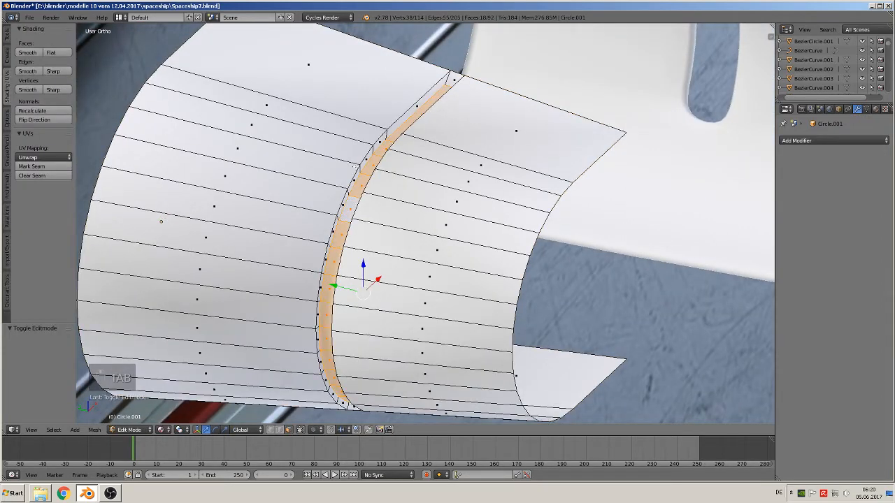
Add a supporting edge loop on each side of the groove, slid close against its outer rims.
key(ctrl+r)
click(344, 141)
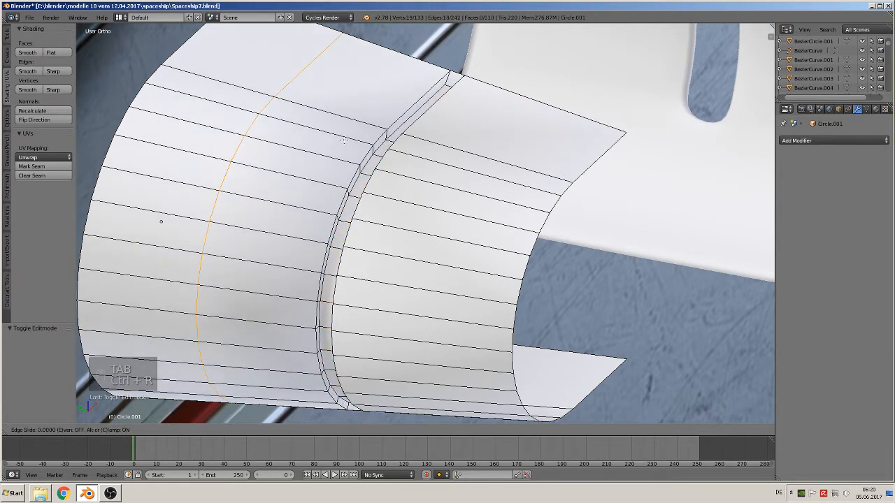
click(459, 164)
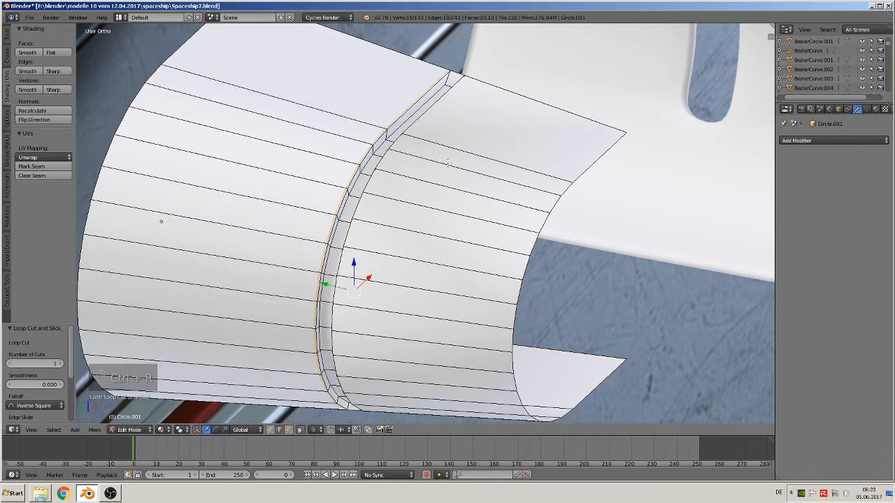
key(ctrl+r)
click(426, 150)
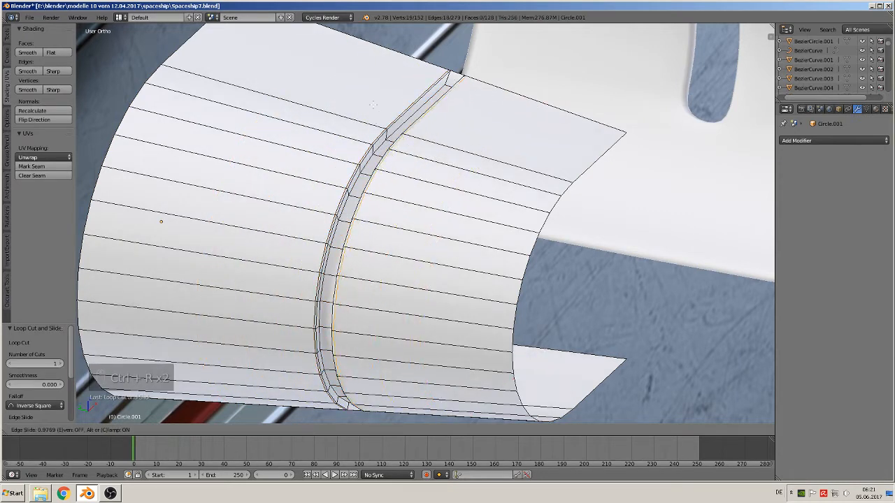
click(576, 186)
Add a supporting edge loop close to each open end of the tapered shell.
key(ctrl+r)
click(559, 162)
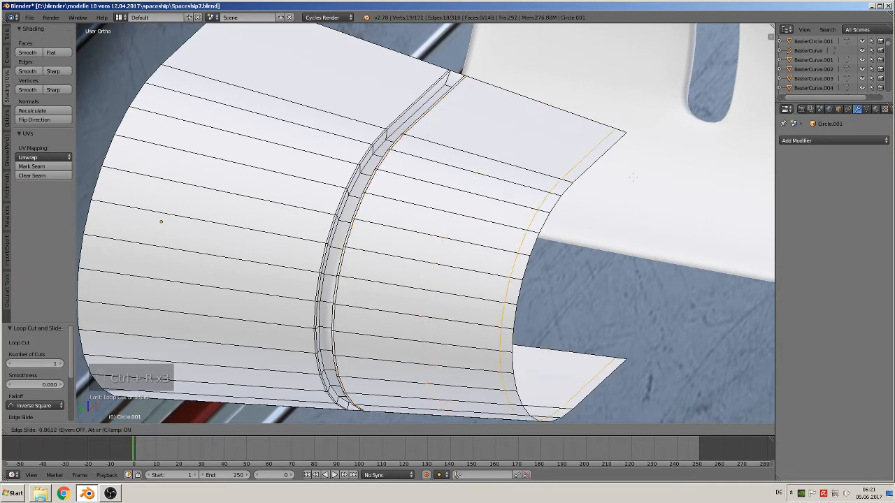
click(643, 179)
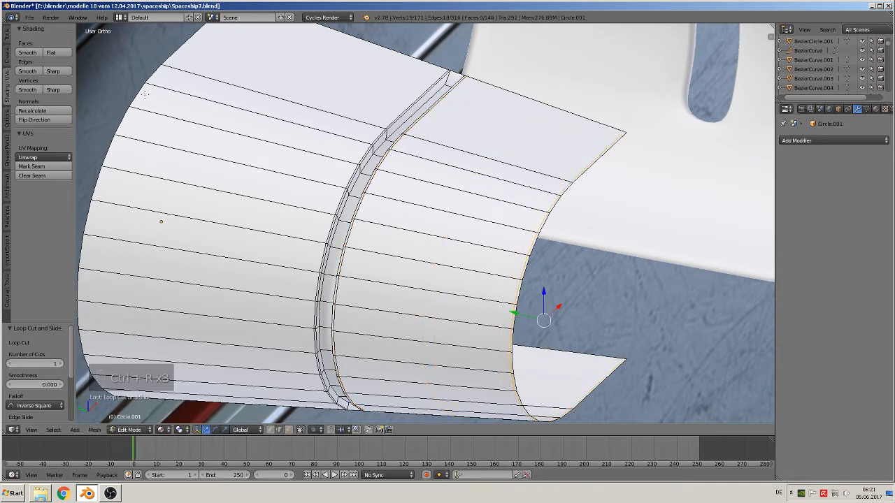
key(ctrl+r)
click(231, 182)
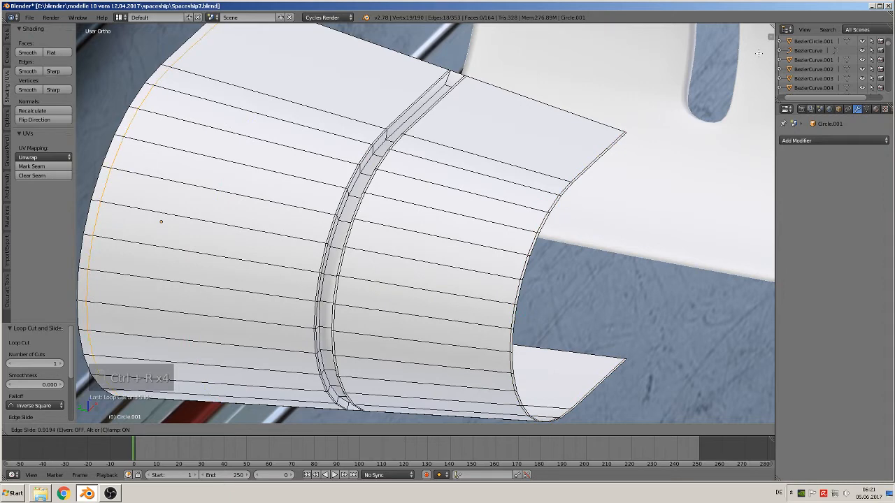
click(758, 53)
Add two edge loops along the groove floor, one tight against each side wall.
scroll(468, 168, up, 4)
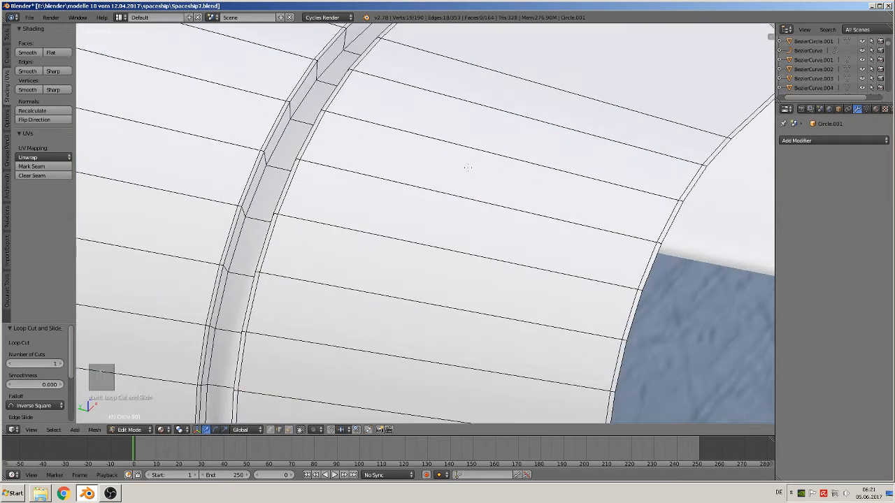
key(ctrl+r)
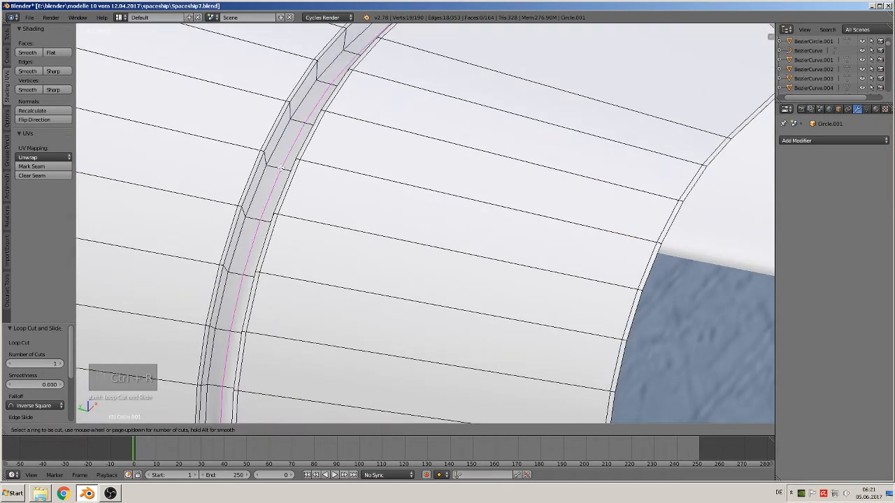
click(279, 166)
click(269, 162)
middle_drag(269, 162, 341, 207)
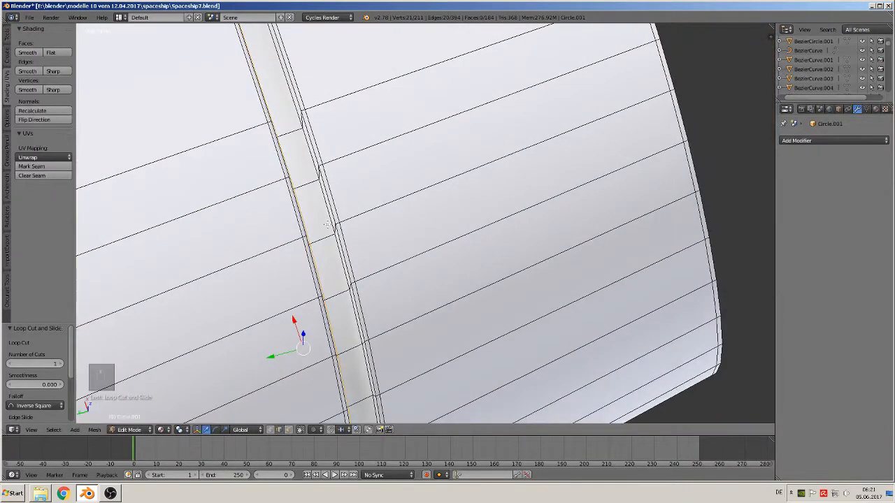
key(ctrl+r)
click(328, 227)
click(337, 234)
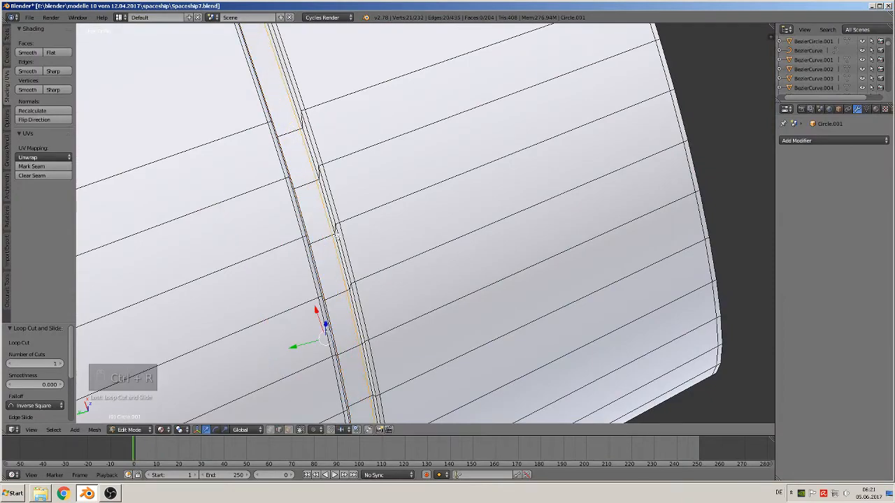
middle_drag(336, 236, 352, 250)
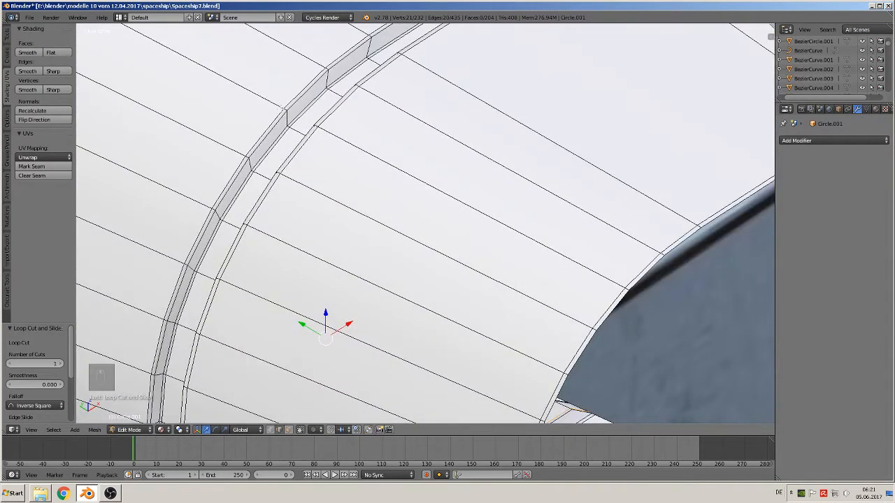
Add two edge loops on the groove walls, one near the rim and one near the floor, and return to Object Mode.
key(ctrl+r)
click(289, 118)
click(290, 119)
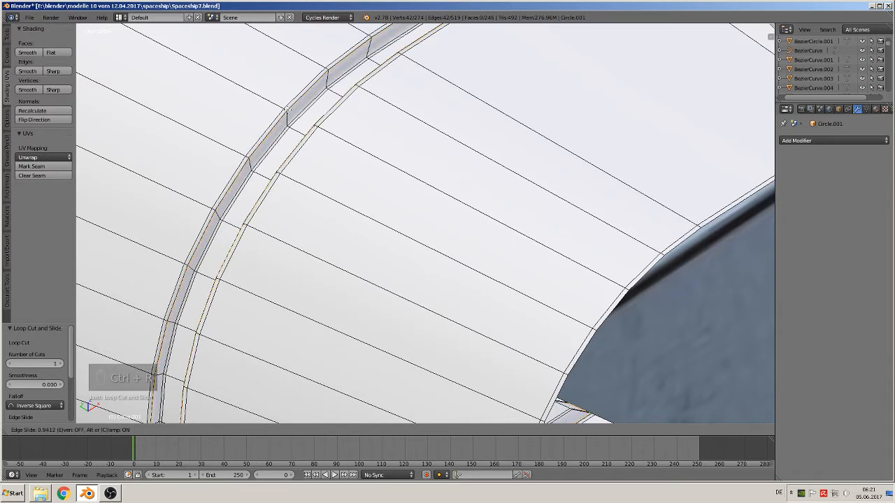
key(ctrl+r)
click(288, 119)
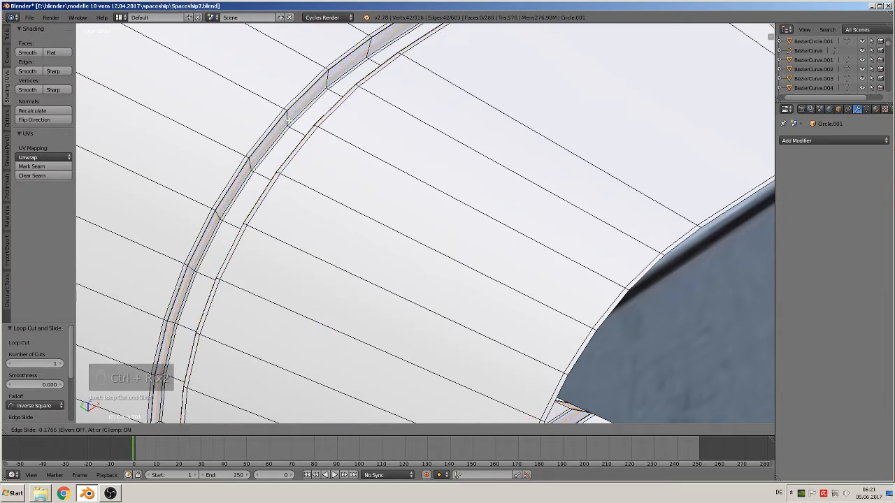
click(295, 125)
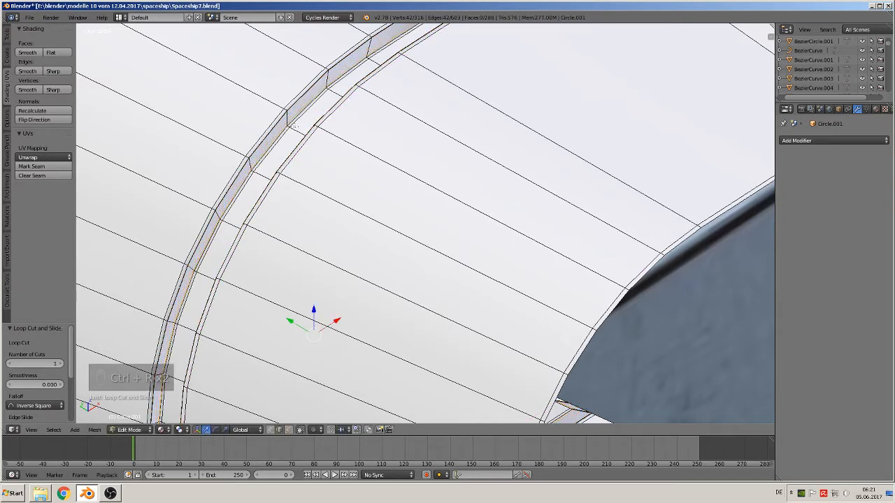
scroll(296, 126, down, 6)
key(Tab)
middle_drag(417, 197, 379, 182)
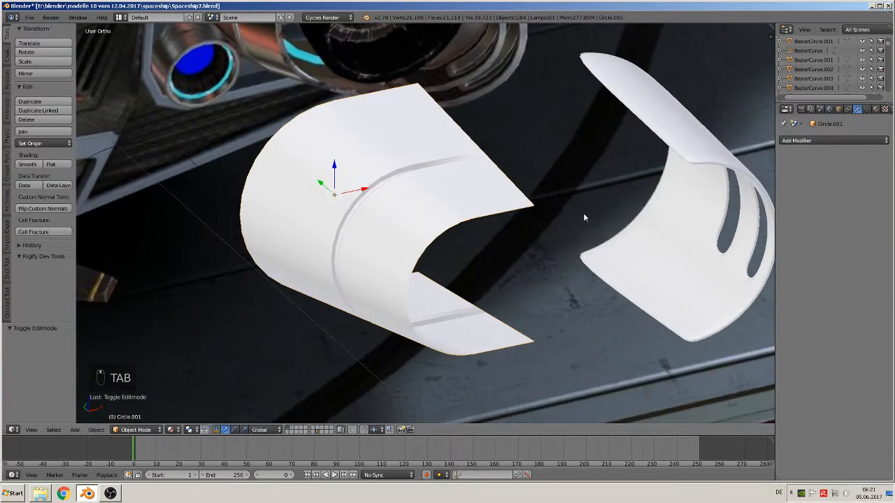
Add a Solidify modifier to the grooved shell with a thickness of 0.0500.
click(832, 141)
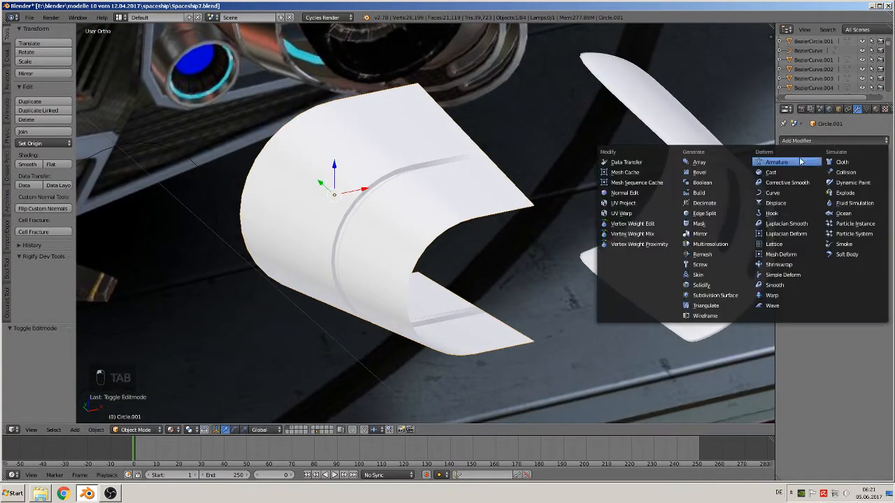
click(722, 286)
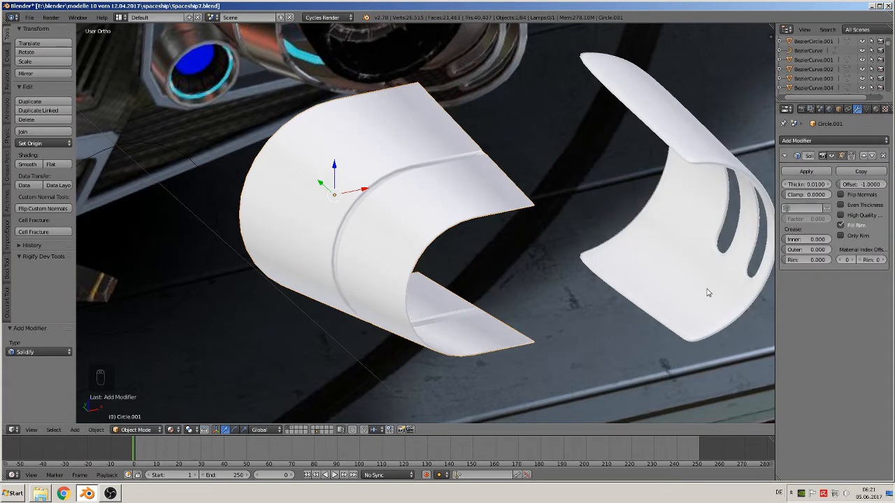
middle_drag(620, 277, 568, 262)
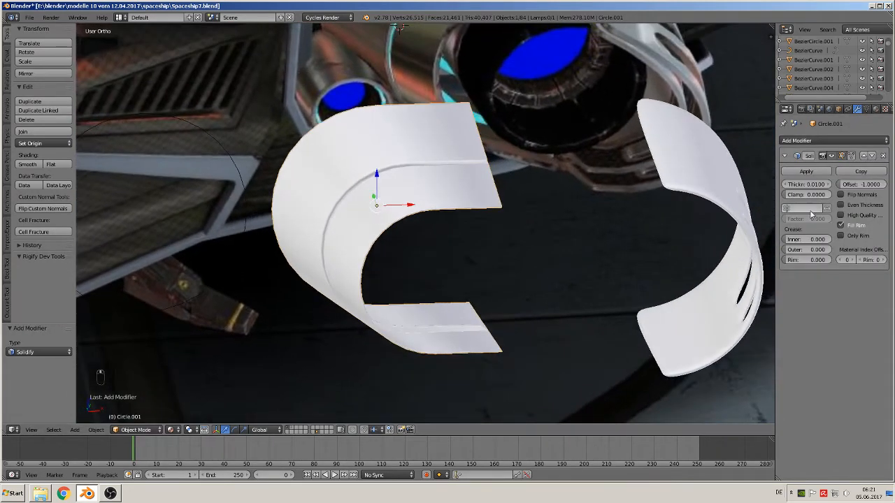
drag(815, 185, 838, 185)
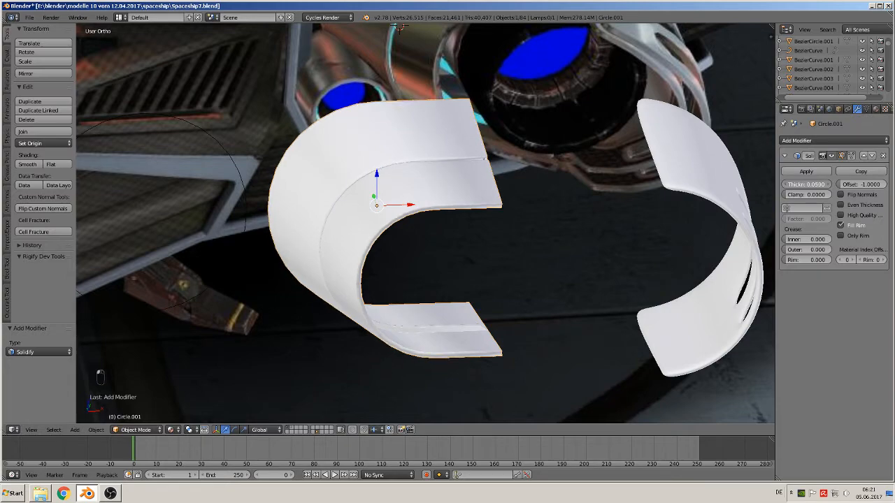
Move the grooved shell 0.041 along X and -0.006 along Y to line it up with the slotted casing.
middle_drag(697, 199, 678, 207)
scroll(678, 206, down, 5)
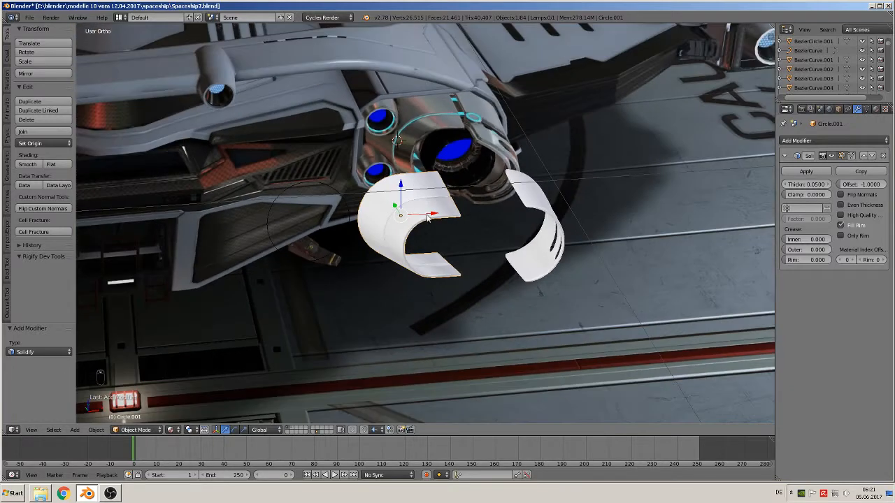
drag(430, 217, 462, 220)
middle_drag(461, 220, 453, 258)
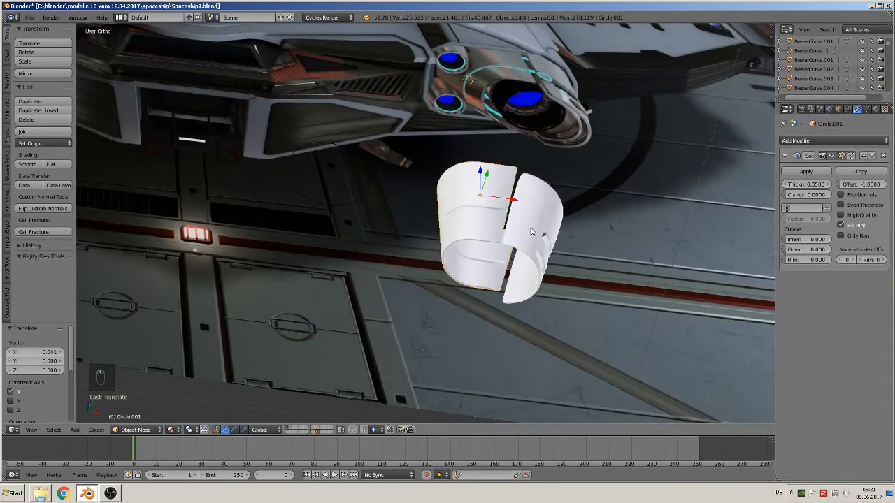
key(KP_7)
mouse_move(469, 156)
mouse_down()
mouse_move(474, 149)
mouse_move(476, 162)
mouse_up()
middle_drag(475, 162, 507, 134)
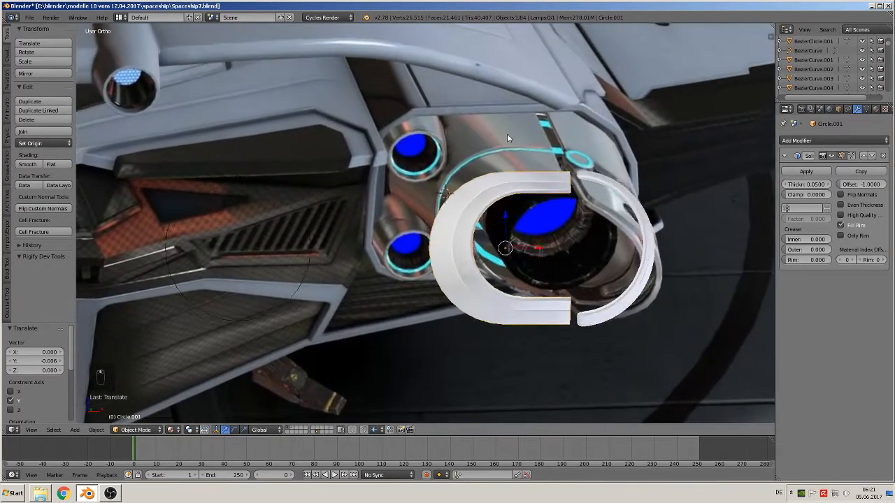
middle_drag(525, 172, 530, 193)
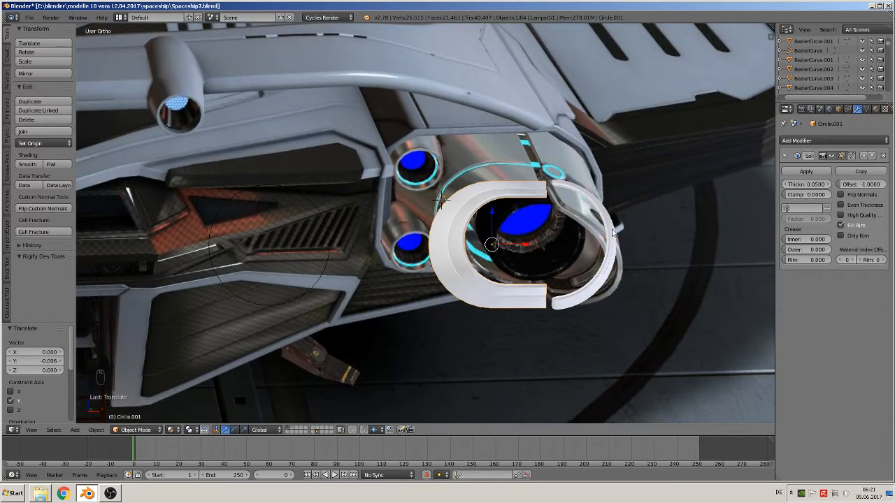
Select the slotted casing's end edge loop nearest the slots in Edit Mode and switch to the front view.
key(ctrl+2)
key(Tab)
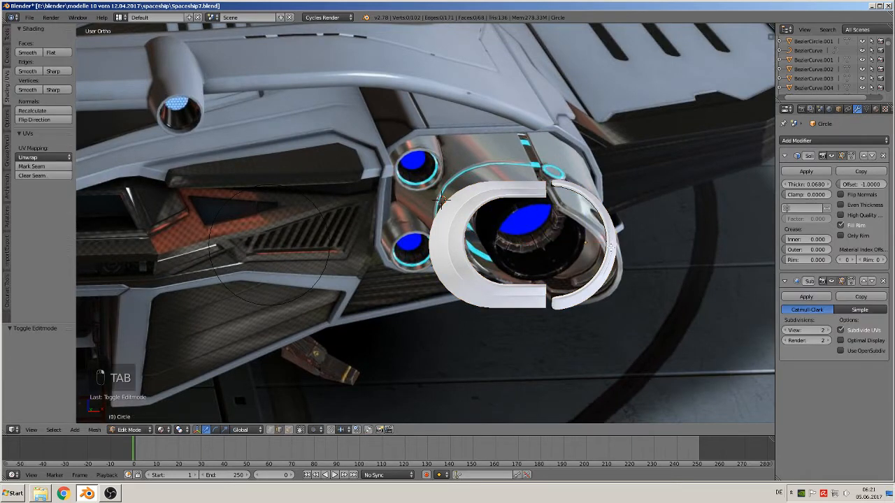
middle_drag(611, 238, 591, 262)
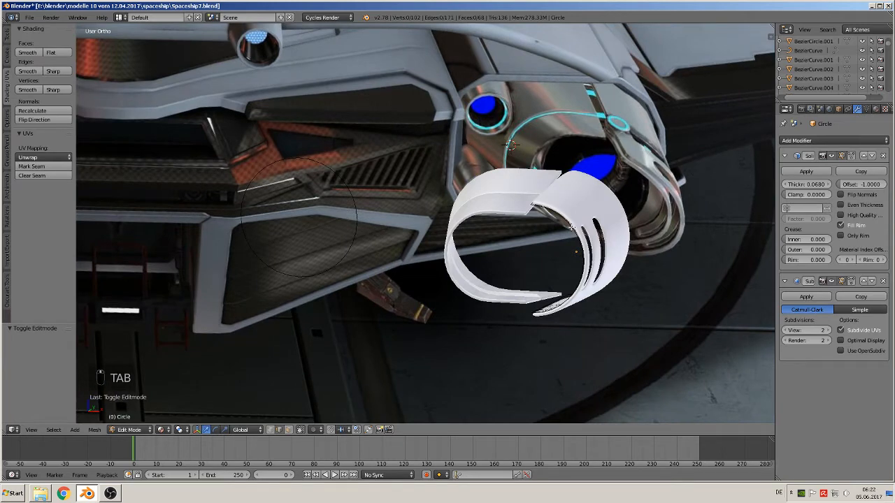
alt+right_click(572, 227)
key(KP_1)
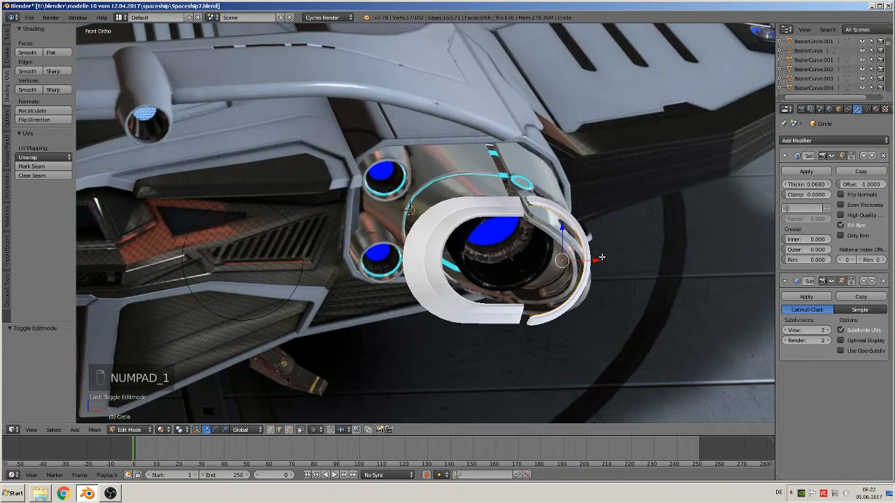
Select both the casing and the grooved shell in Object Mode and move them -0.117 along X, clear of the reference engine.
key(Tab)
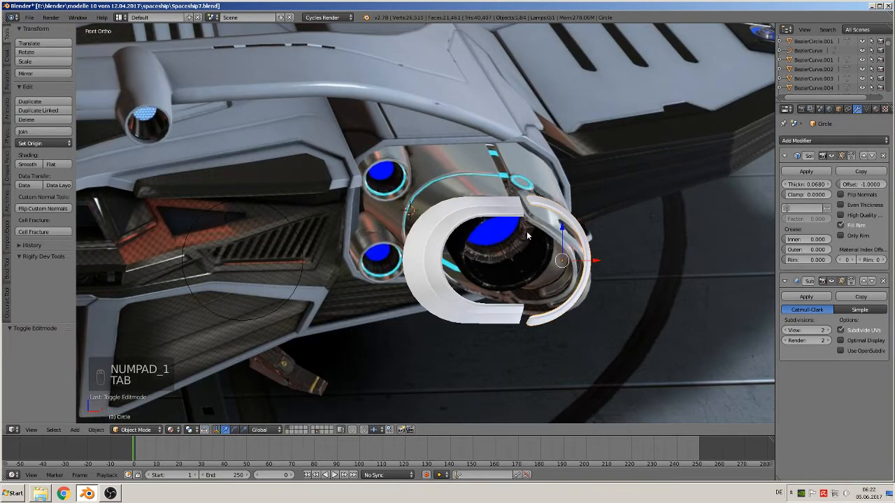
shift+right_click(490, 216)
drag(537, 261, 285, 258)
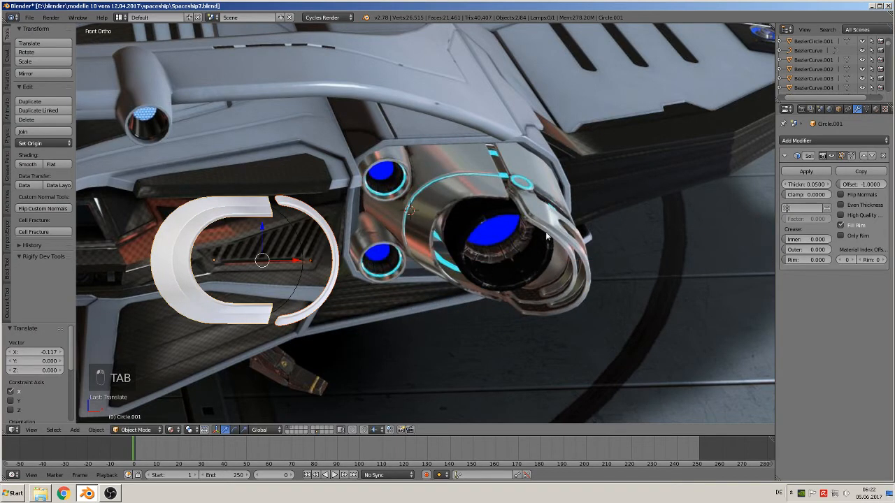
Scale the slotted casing's selected end edge loop to 0.801 in Edit Mode and return to Object Mode.
key(Tab)
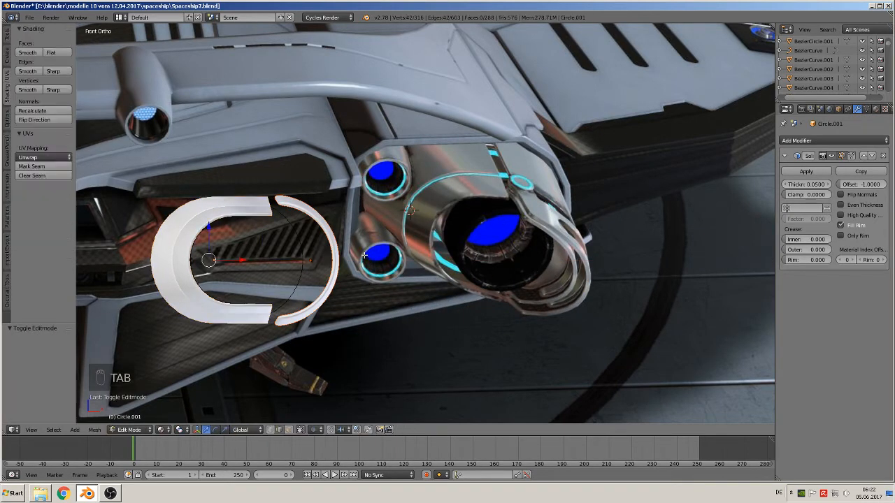
key(Tab)
key(Tab)
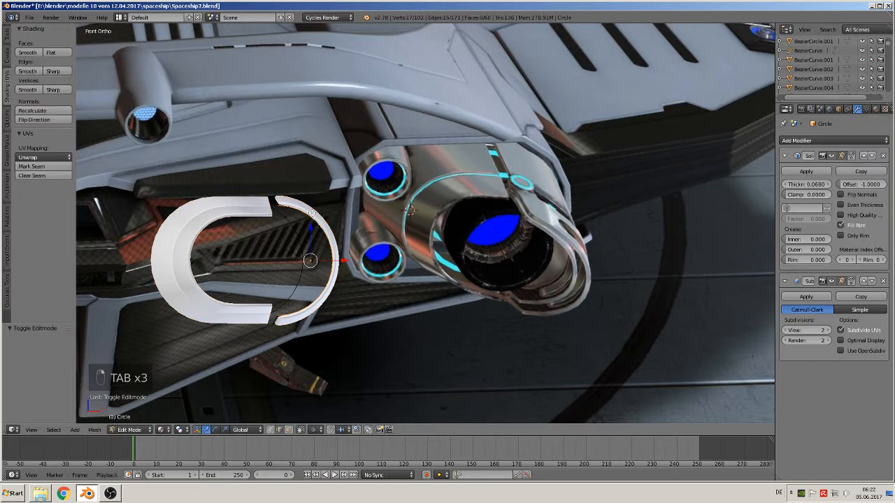
middle_drag(351, 281, 392, 266)
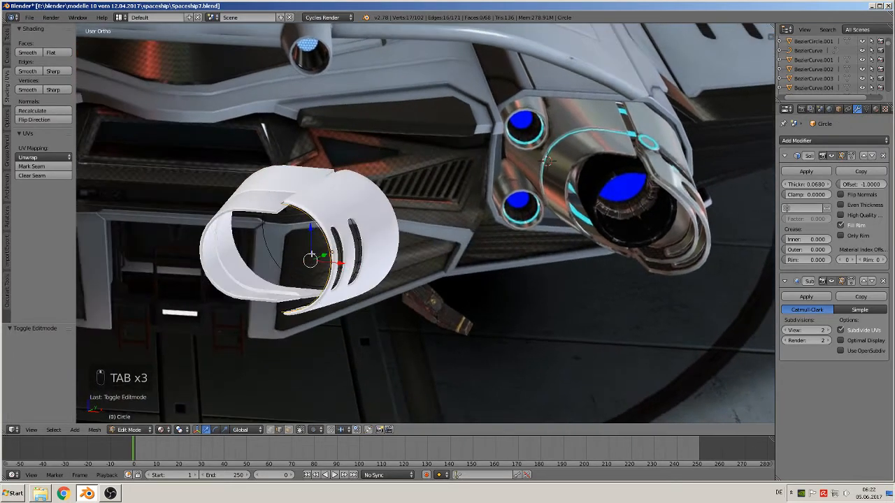
key(KP_1)
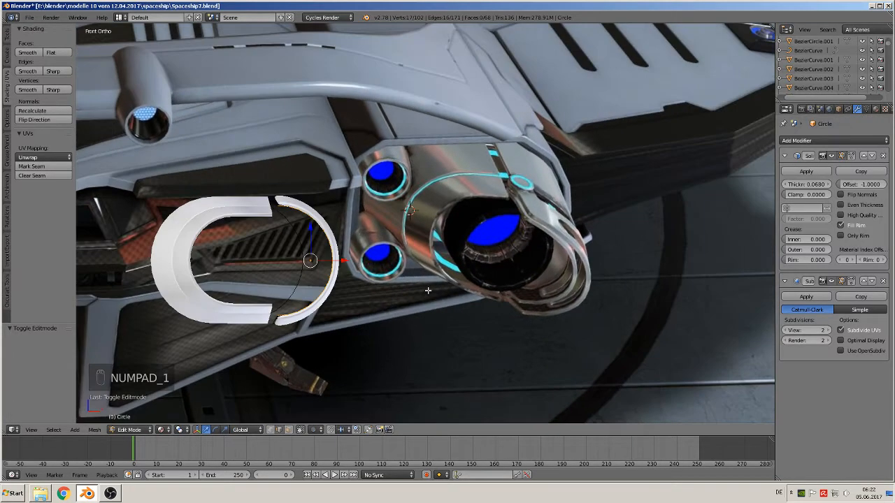
key(s)
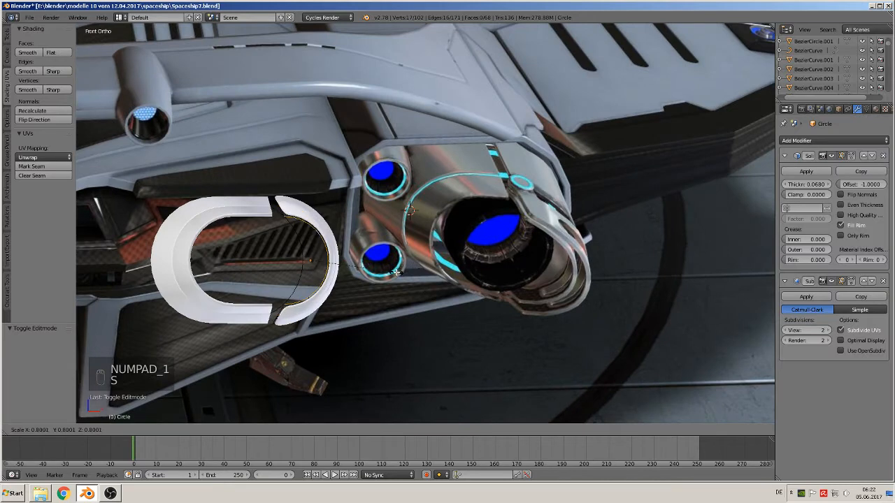
click(396, 273)
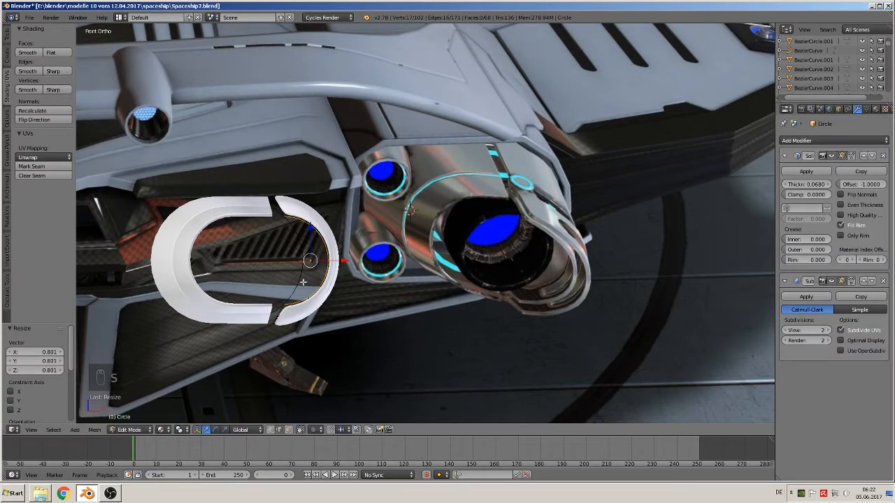
key(Tab)
middle_drag(303, 282, 311, 229)
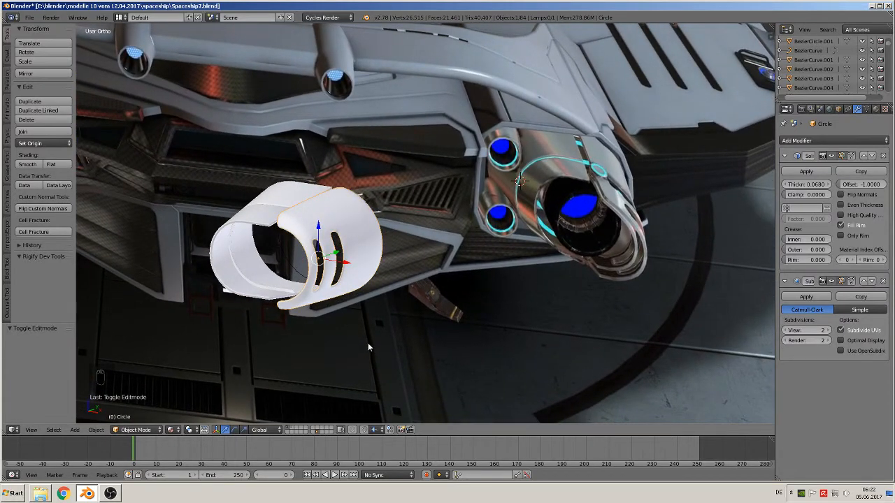
Scale the slotted casing's selected end edge loop to about 0.825 along Z with connected proportional editing at size 0.06, finishing in Object Mode.
key(Tab)
key(s)
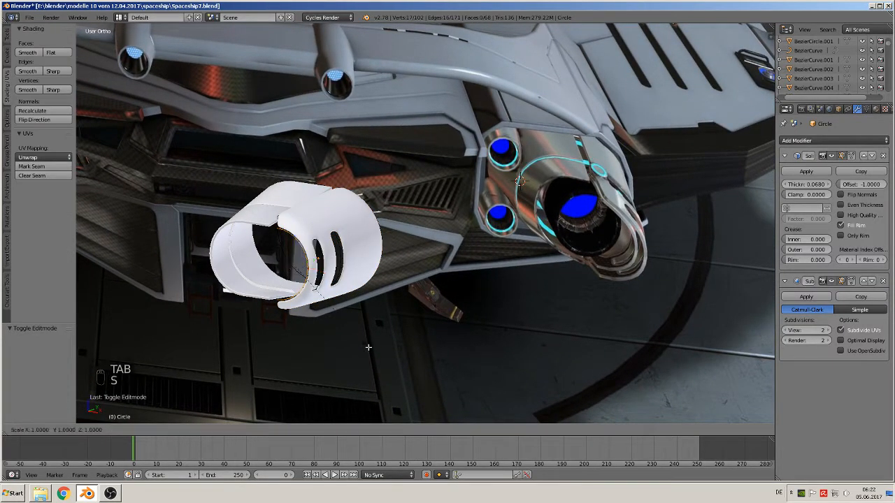
key(z)
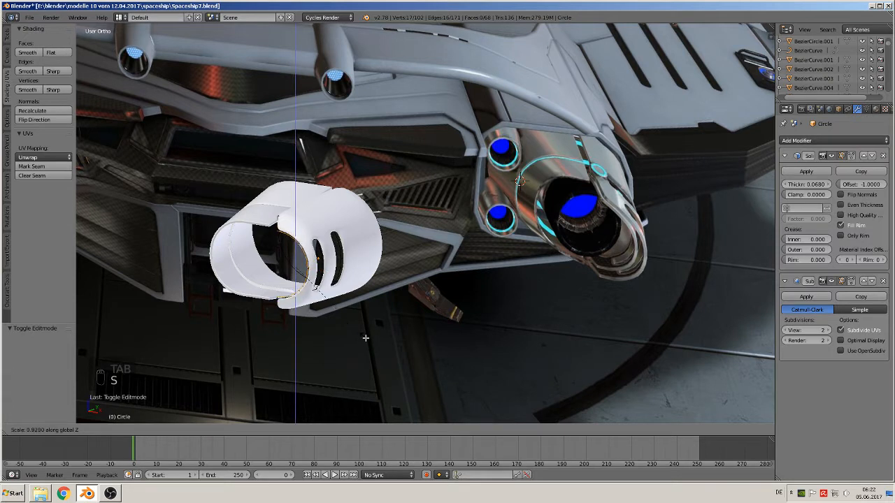
click(359, 329)
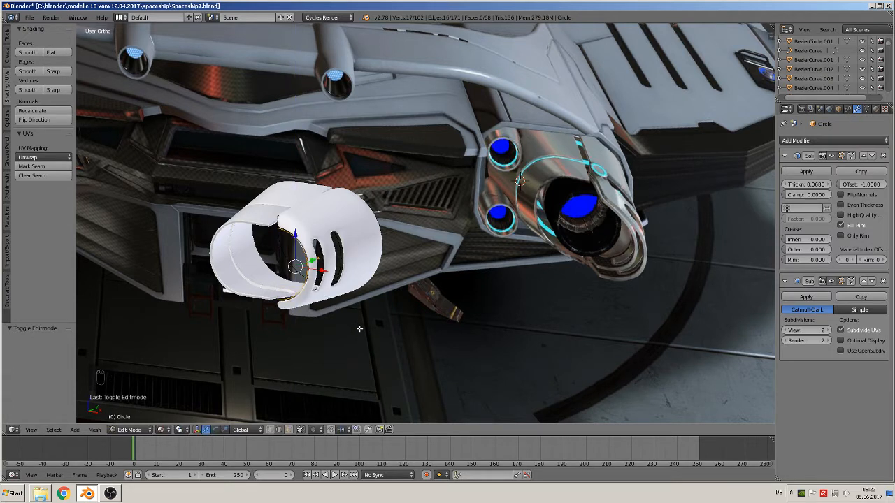
click(313, 431)
click(343, 388)
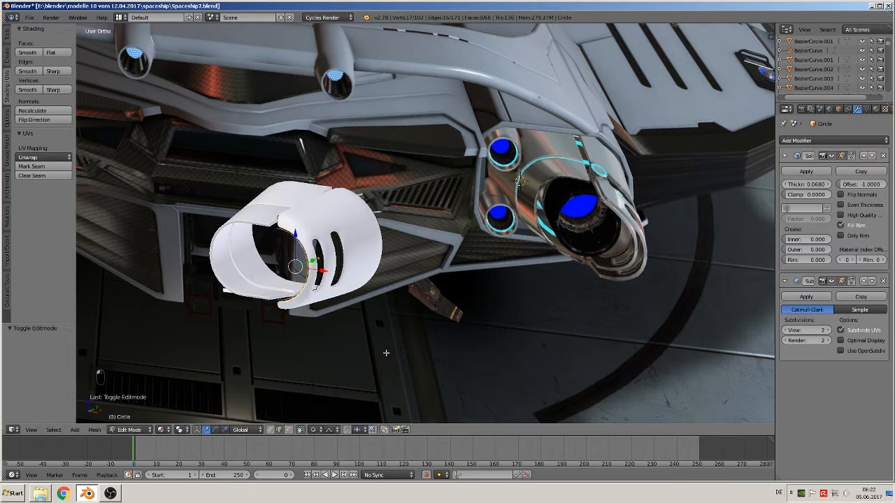
key(s)
key(z)
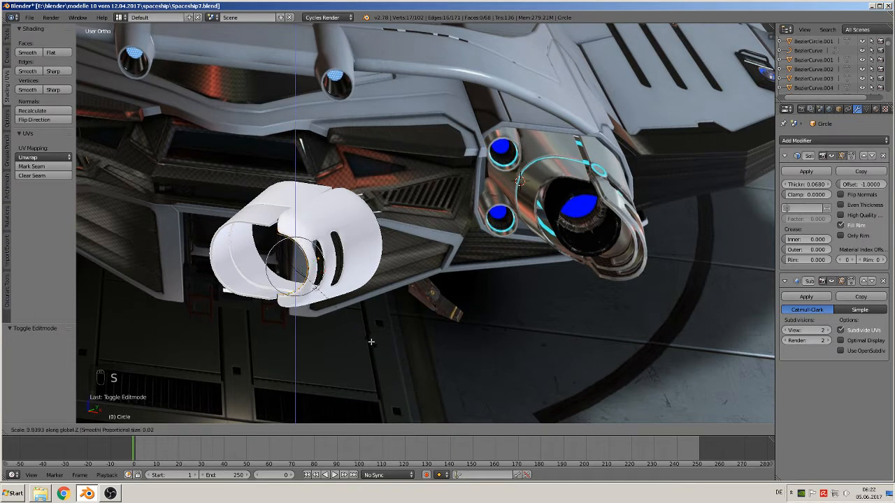
scroll(376, 345, down, 10)
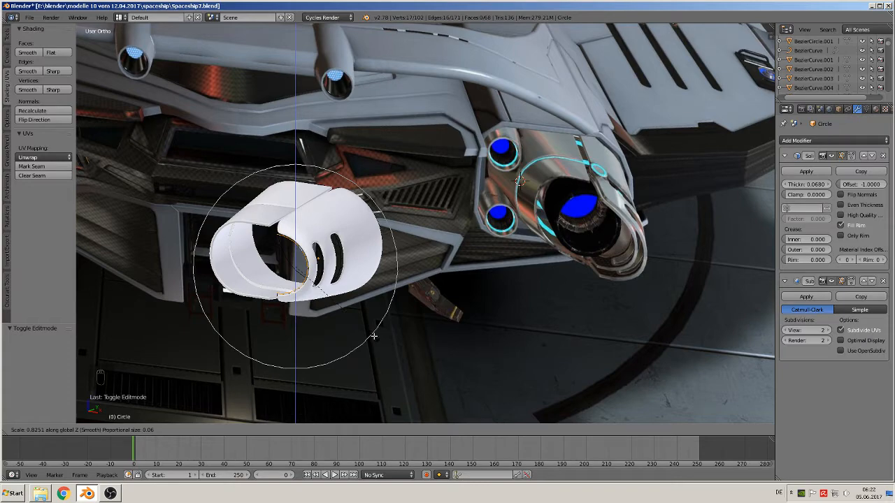
click(374, 336)
key(Tab)
Select the grooved tapered shell and add a Subdivision Surface modifier to it.
middle_drag(336, 322, 410, 325)
right_click(272, 229)
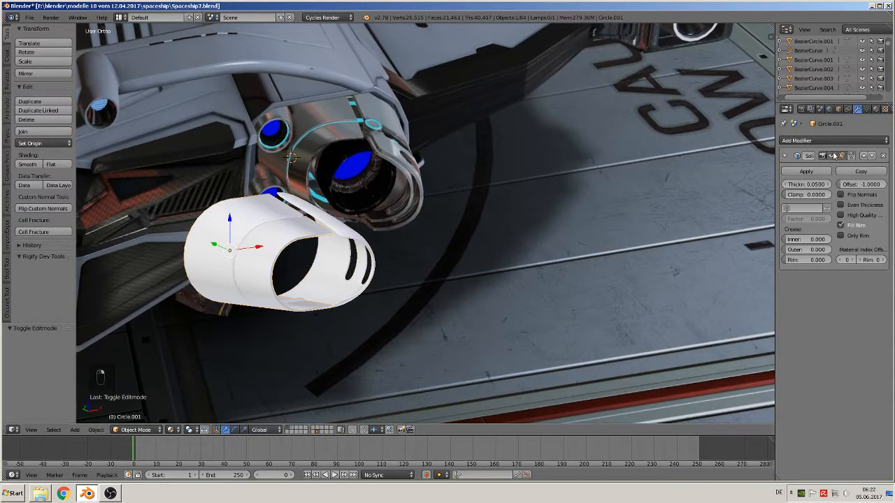
click(815, 141)
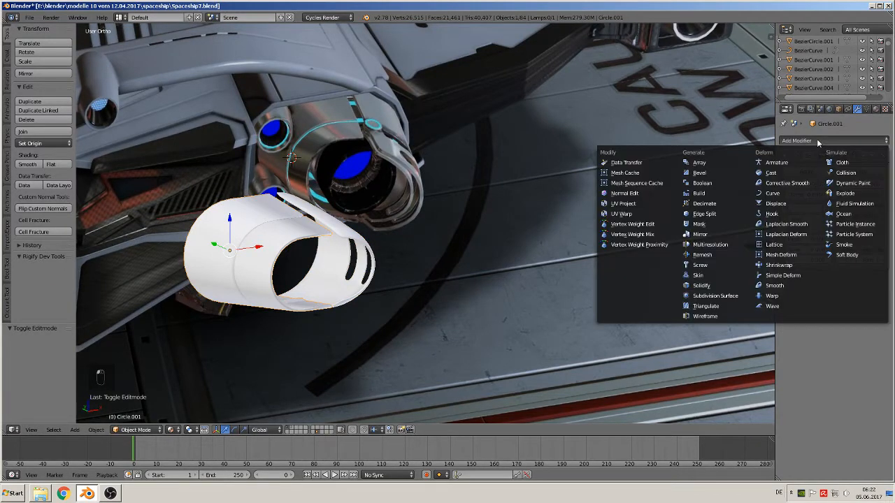
click(719, 292)
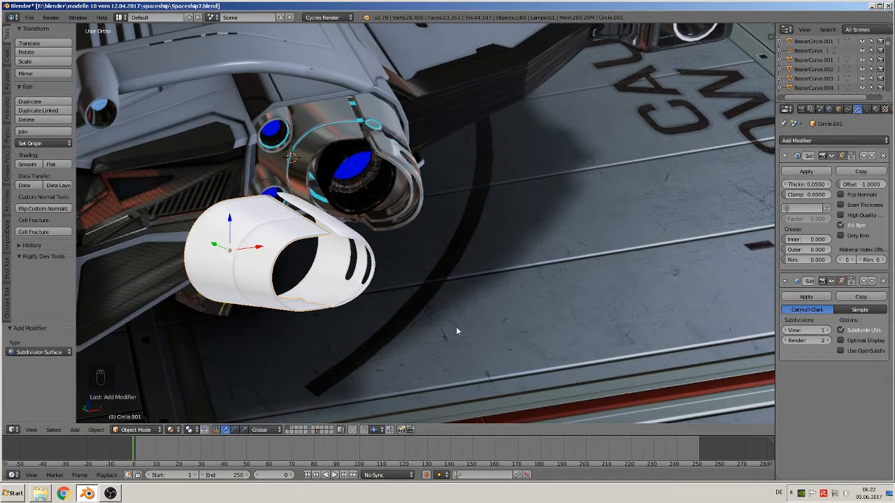
Add a loop cut to the grooved shell in Edit Mode and slide it tight against the upper straight edge facing the slotted casing.
middle_drag(424, 326, 487, 274)
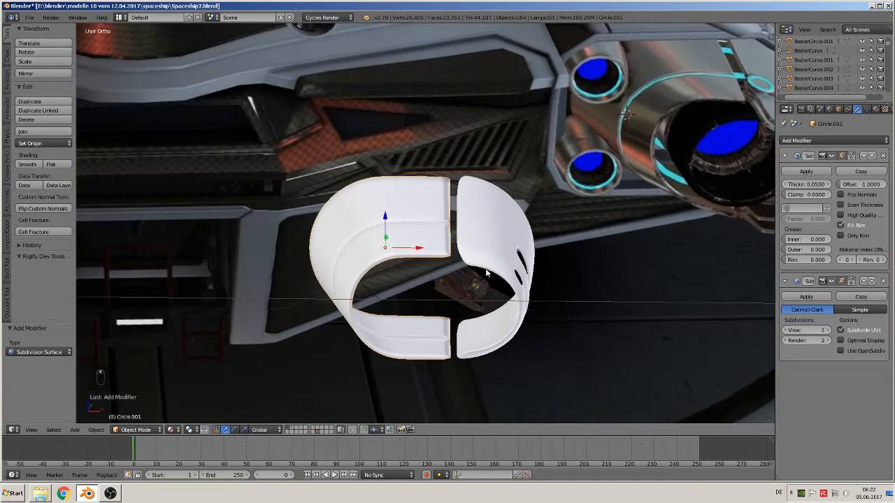
scroll(487, 274, up, 3)
key(Tab)
key(Tab)
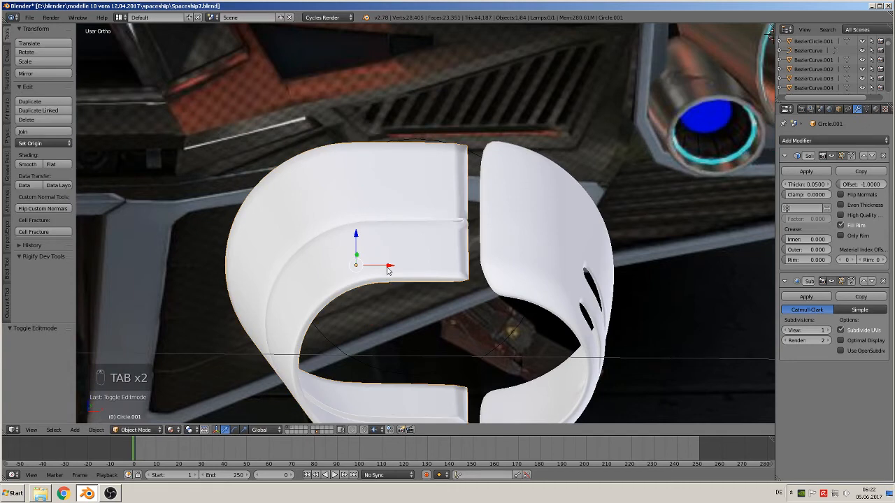
key(Tab)
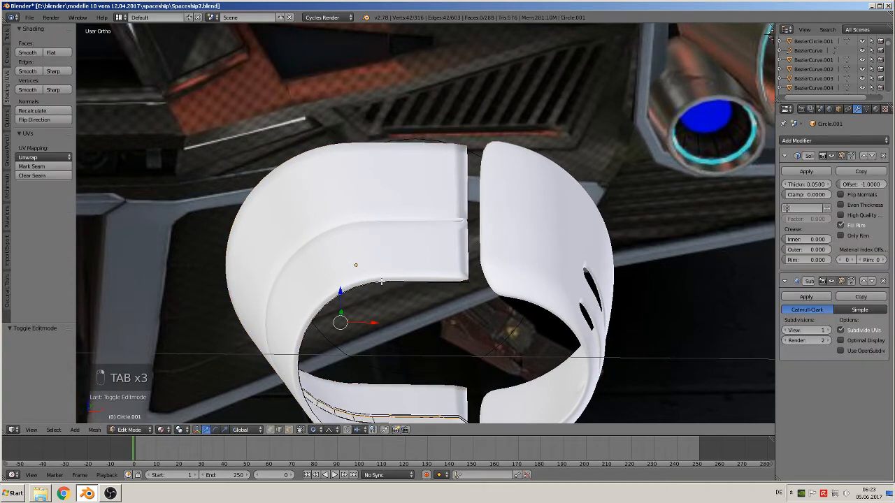
middle_drag(368, 291, 451, 247)
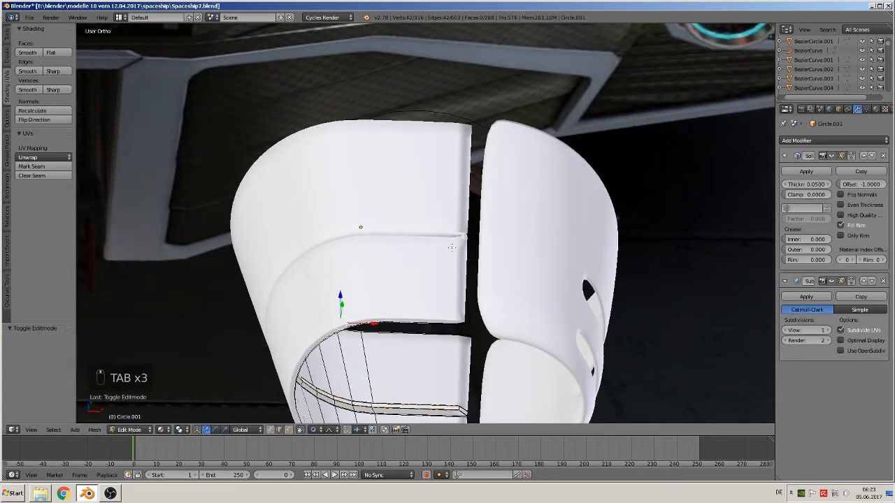
middle_drag(455, 338, 433, 338)
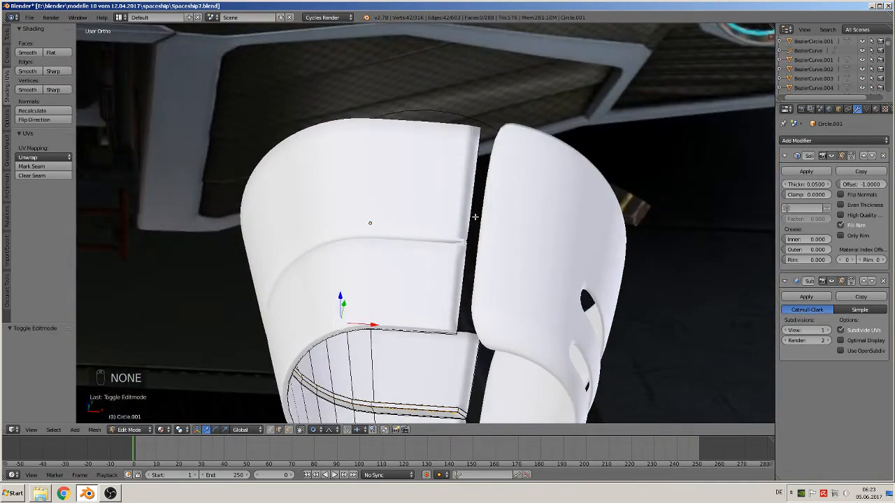
key(ctrl+r)
click(448, 230)
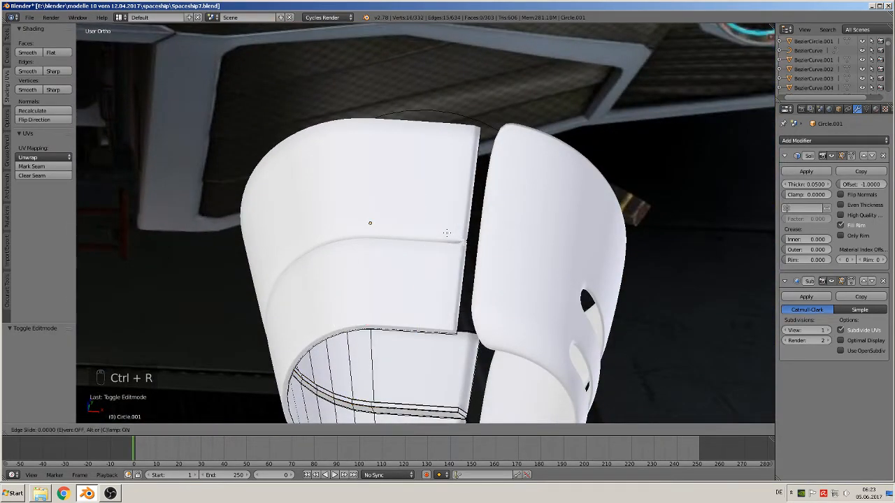
click(483, 239)
Add a second loop cut slid about 0.96 toward the grooved shell's lower straight edge and return to Object Mode.
middle_drag(481, 267, 464, 268)
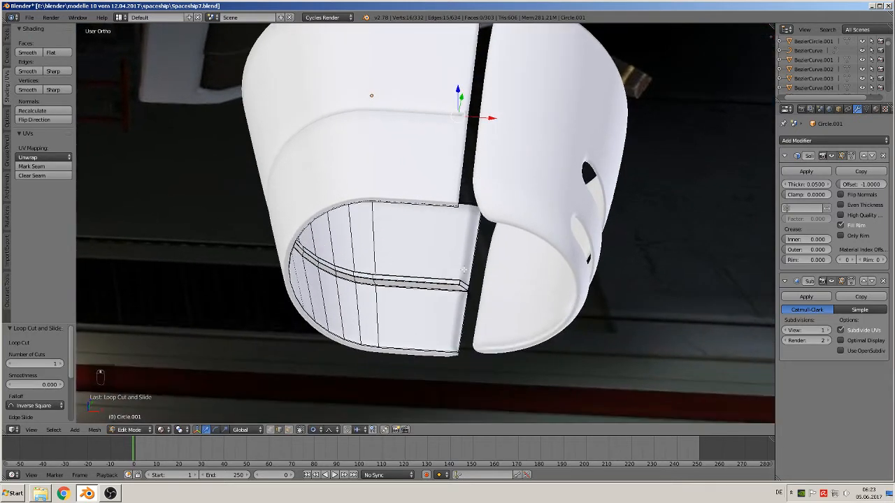
key(ctrl+r)
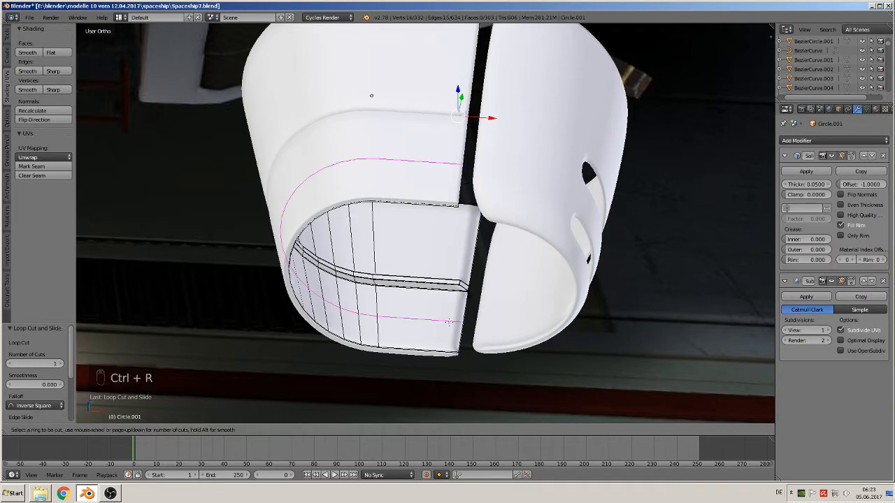
click(476, 286)
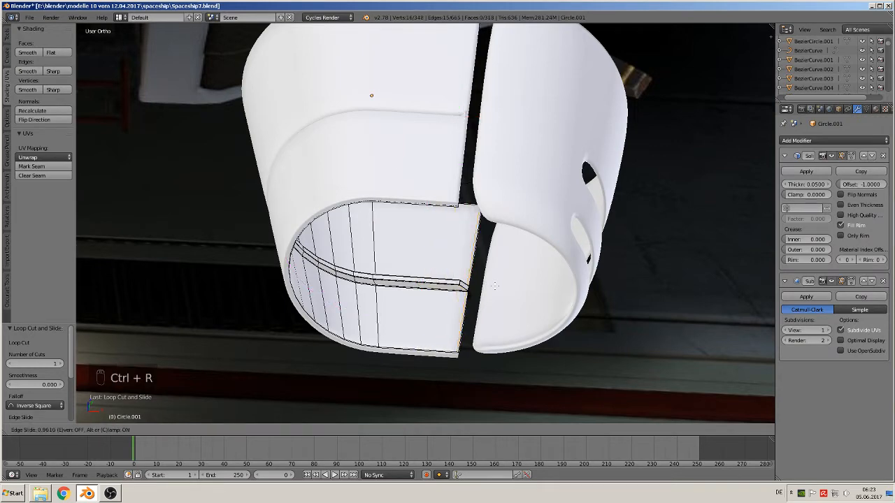
click(494, 285)
key(Tab)
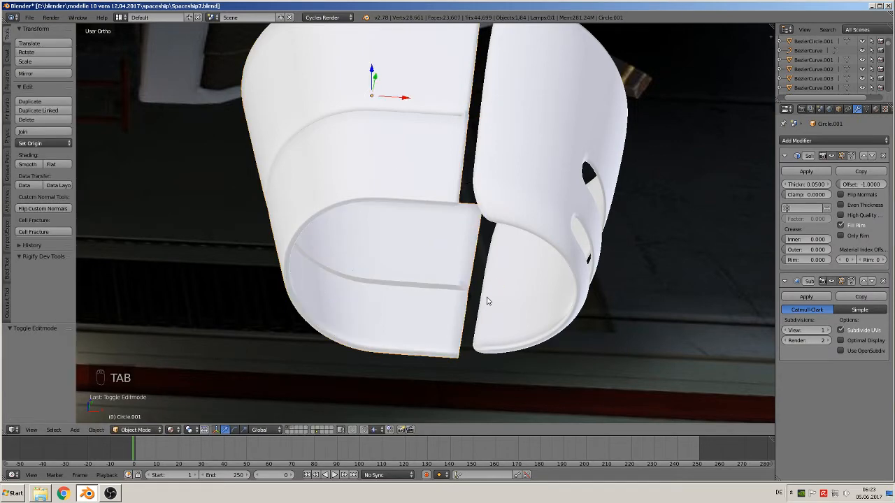
Select both the grooved shell and the slotted casing in front view and move them -0.157 along X.
middle_drag(487, 300, 473, 285)
middle_drag(465, 281, 526, 264)
scroll(473, 271, down, 3)
key(KP_1)
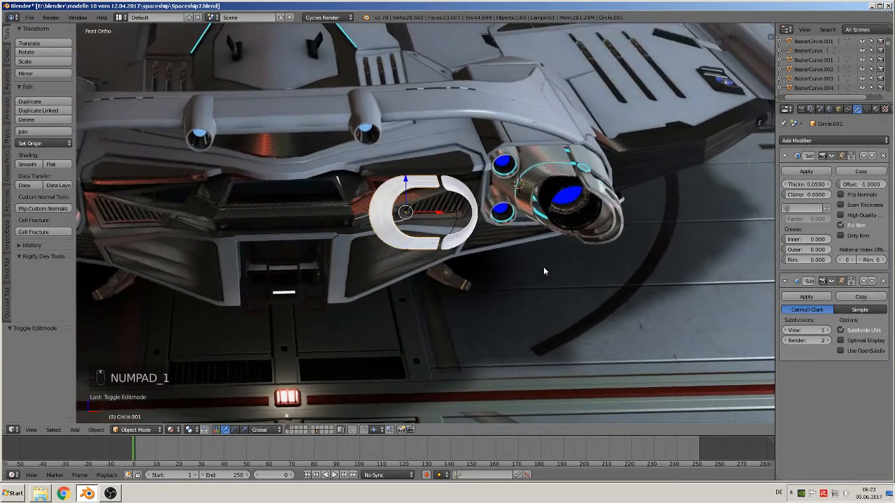
shift+right_click(459, 193)
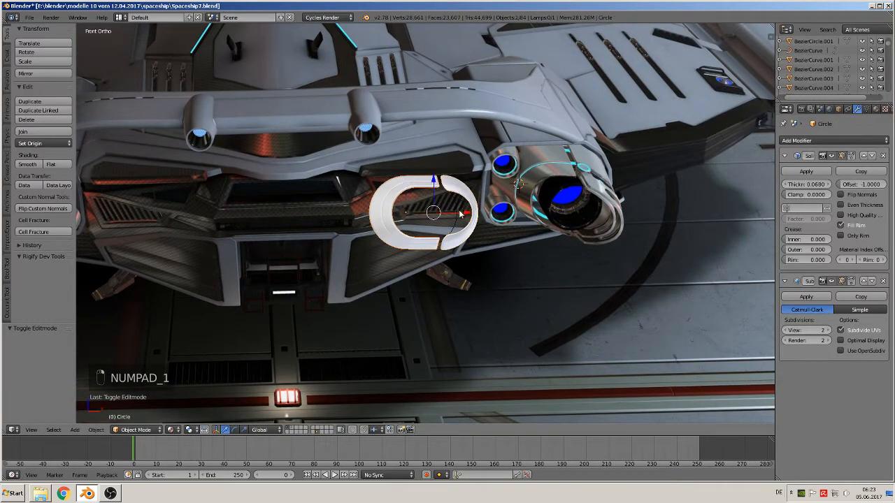
drag(463, 213, 268, 215)
Select the leftover circle, scale it to 0.829 and set its origin to its geometry.
right_click(389, 214)
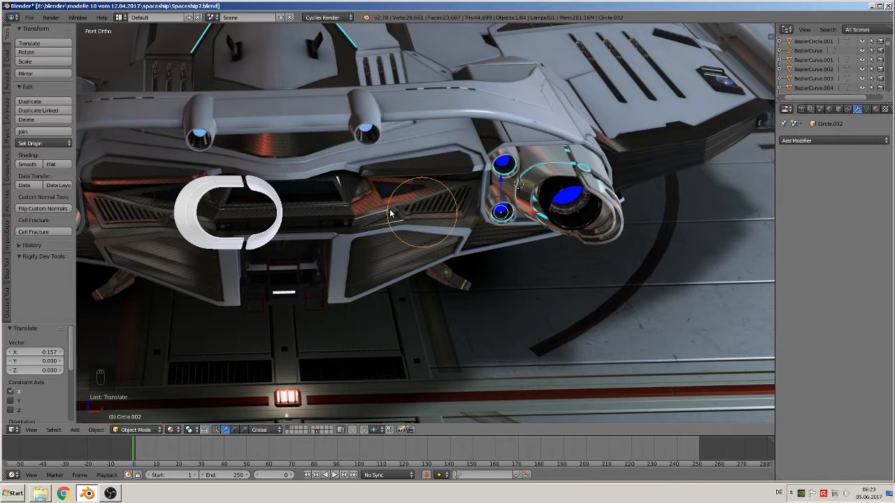
shift+middle_drag(547, 251, 420, 286)
scroll(377, 261, up, 2)
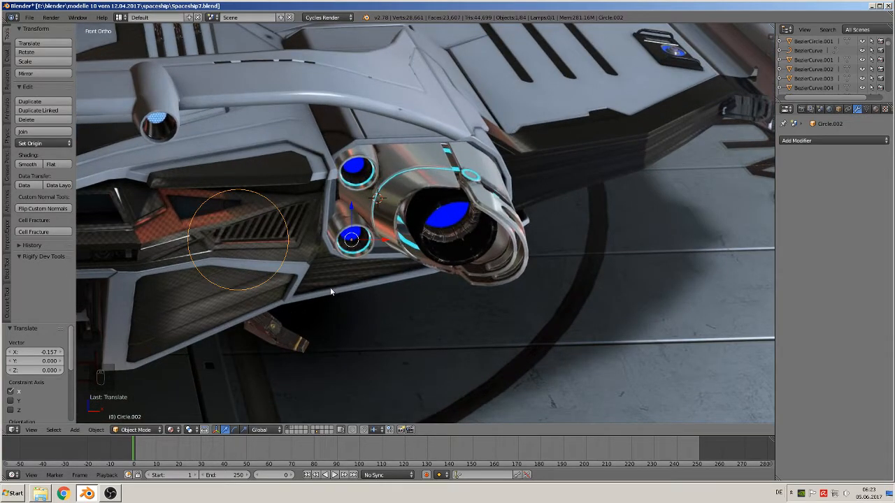
key(s)
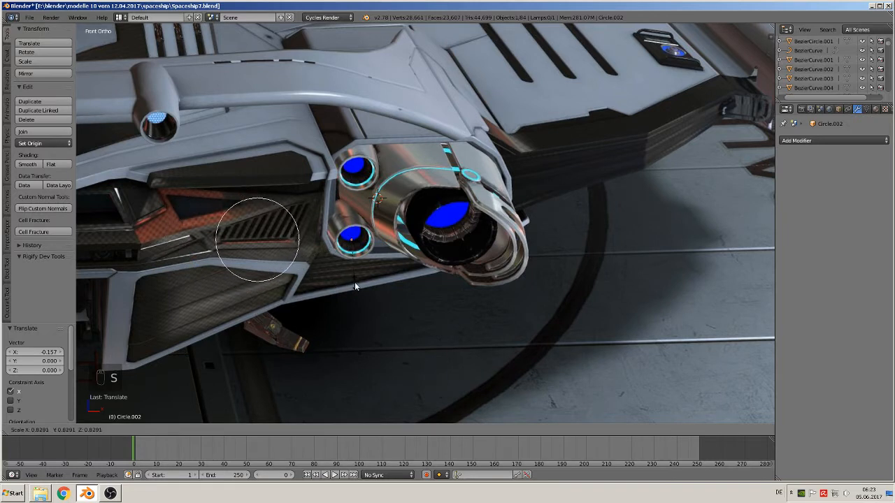
click(355, 282)
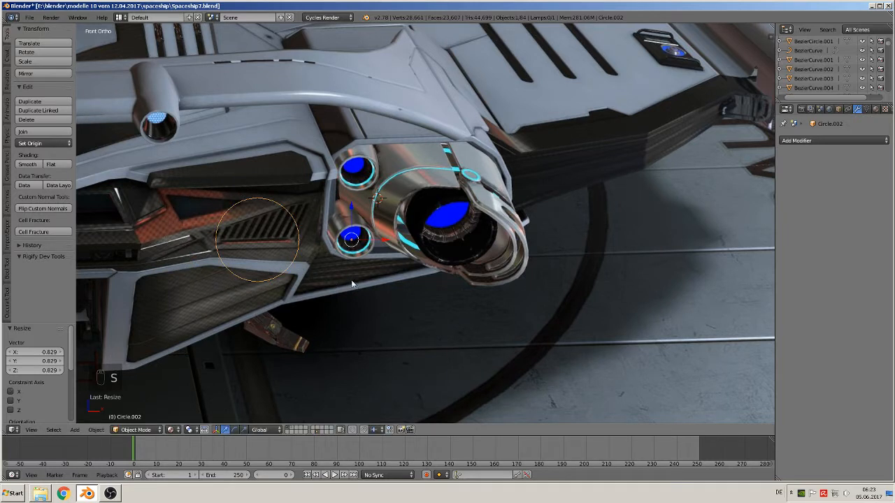
click(36, 144)
click(50, 165)
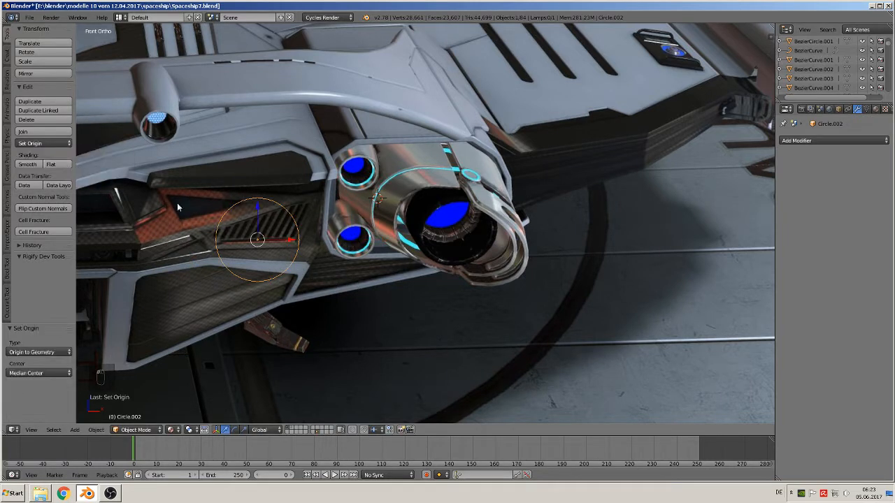
Move the circle over the reference engine's large nozzle opening and scale it to 0.935 to match.
key(g)
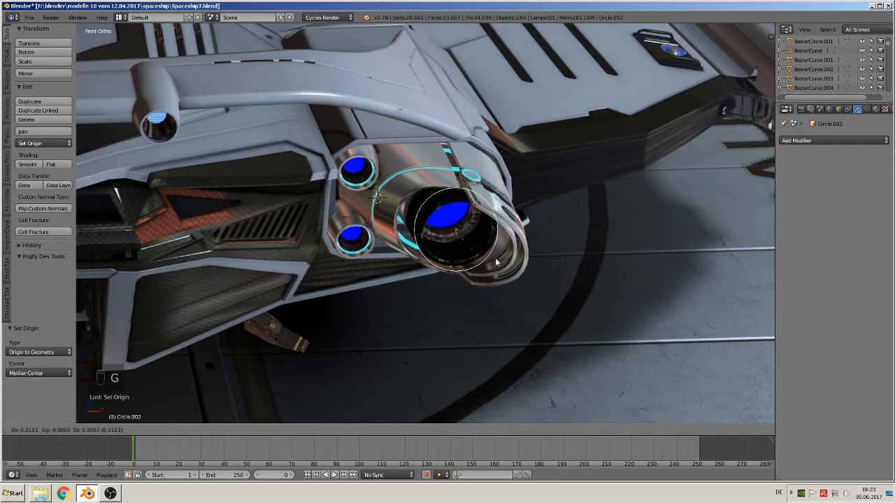
click(506, 267)
key(s)
click(513, 270)
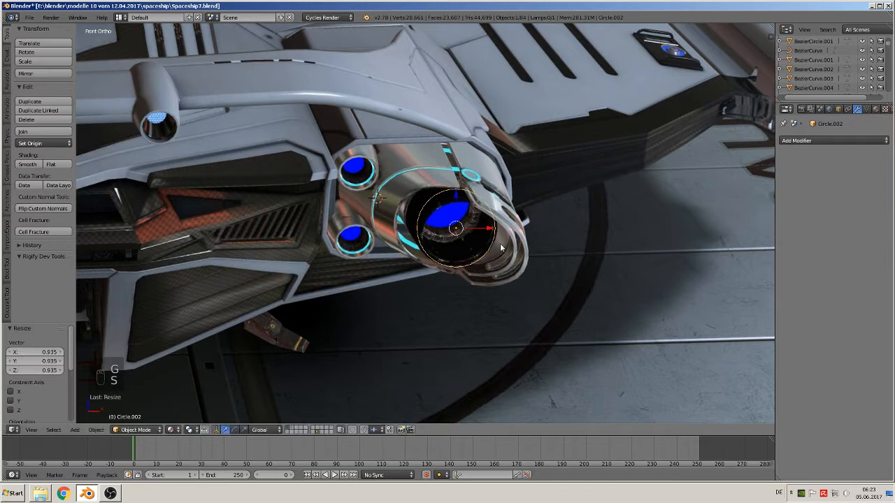
Move the circle -0.106 along X, clear of the reference engine, and select all its vertices in Edit Mode.
drag(487, 228, 297, 219)
scroll(347, 261, up, 3)
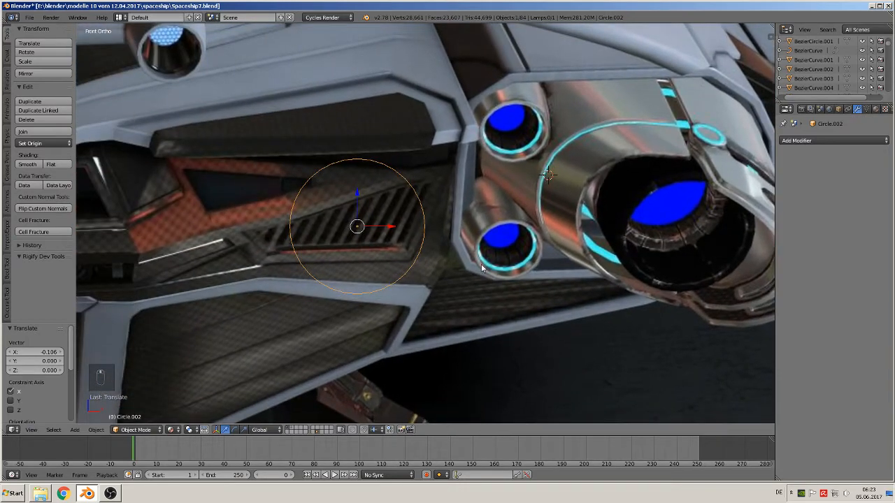
middle_drag(481, 264, 442, 278)
key(Tab)
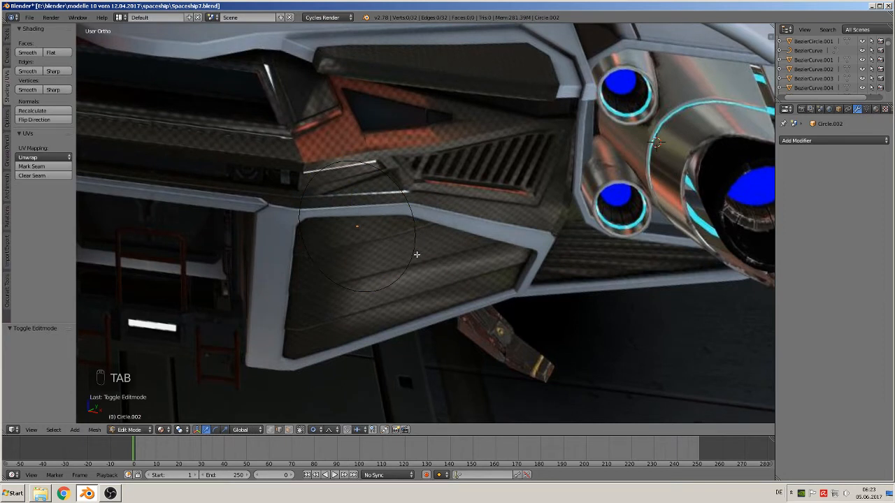
key(a)
key(a)
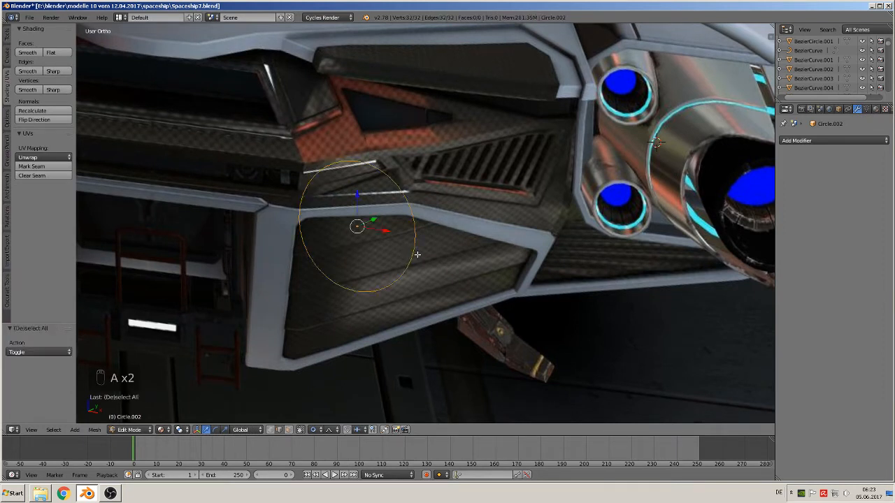
Disable proportional editing for the selected circle.
click(319, 433)
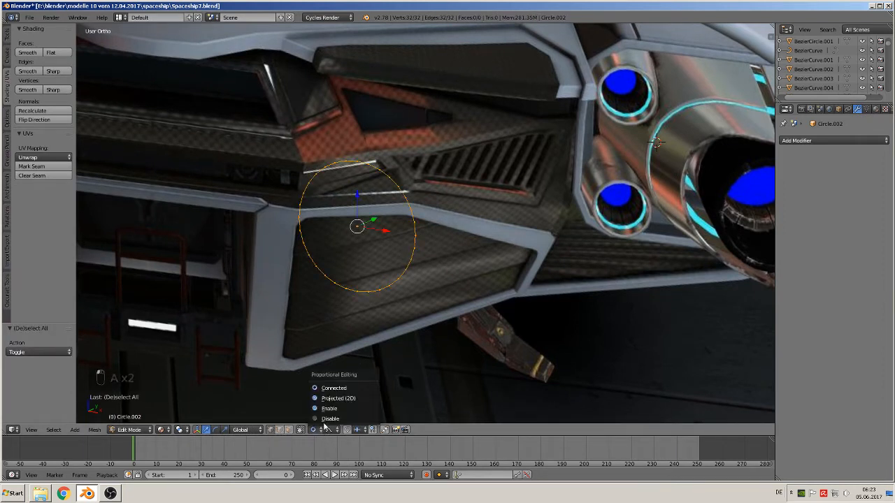
click(338, 390)
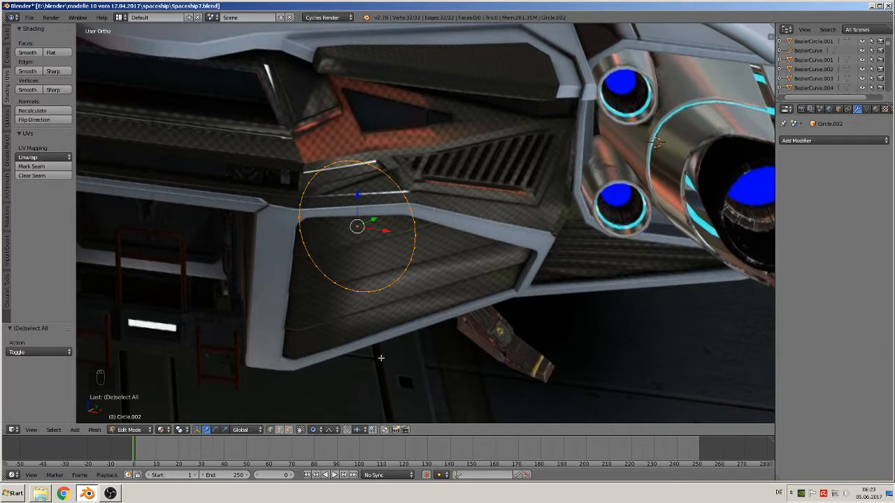
click(313, 432)
click(327, 419)
scroll(408, 355, down, 2)
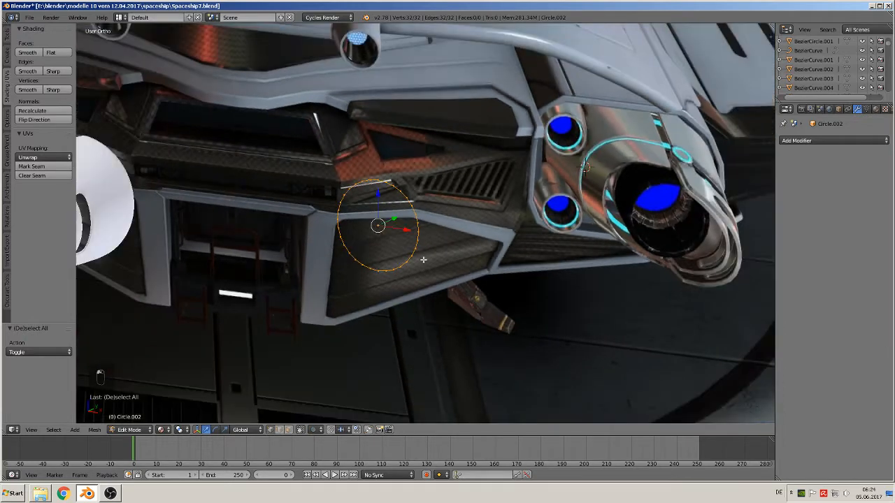
Extrude the circle about -0.037 along Y into a tube and scale the new front ring to 0.903.
key(e)
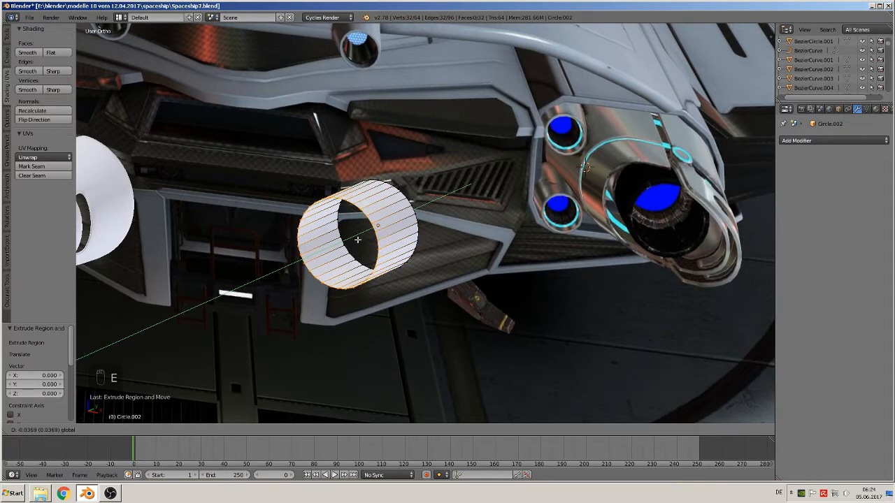
click(359, 239)
key(s)
click(418, 280)
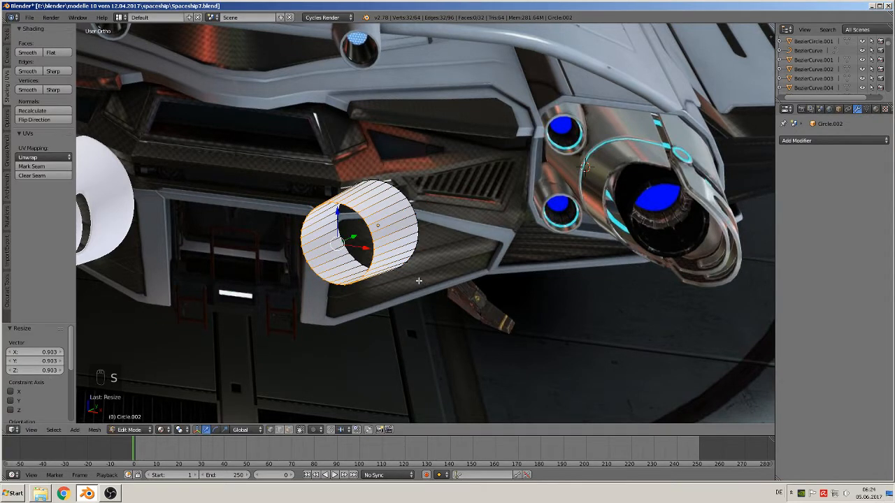
scroll(427, 286, up, 1)
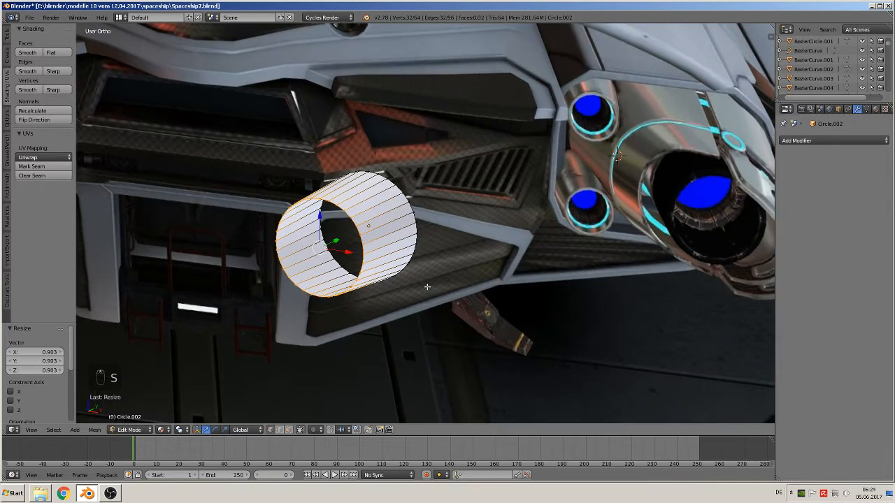
Extrude the front ring inward at scale 0.900, and extrude that inner edge 0.036 along Y to form the inner wall.
middle_drag(427, 287, 436, 289)
key(e)
key(s)
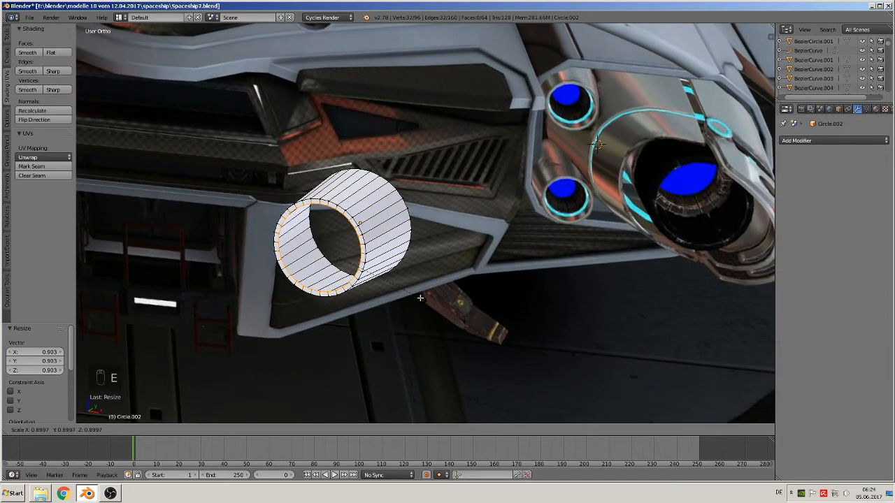
click(420, 299)
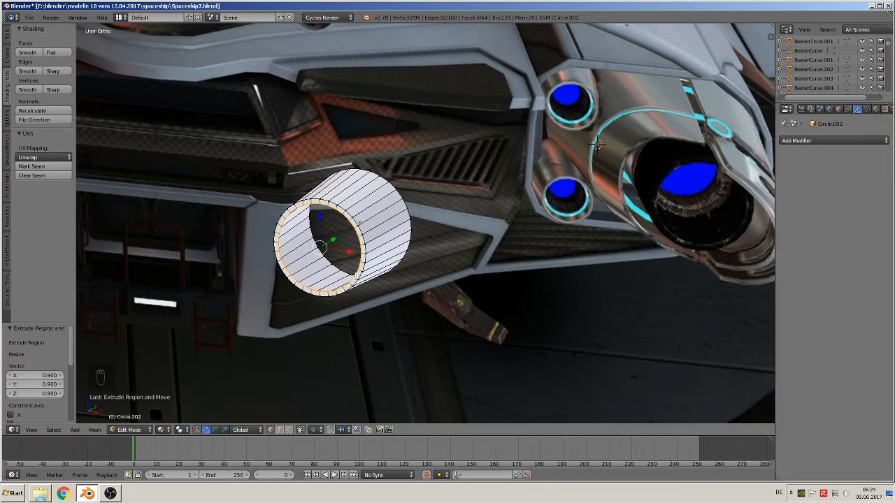
key(e)
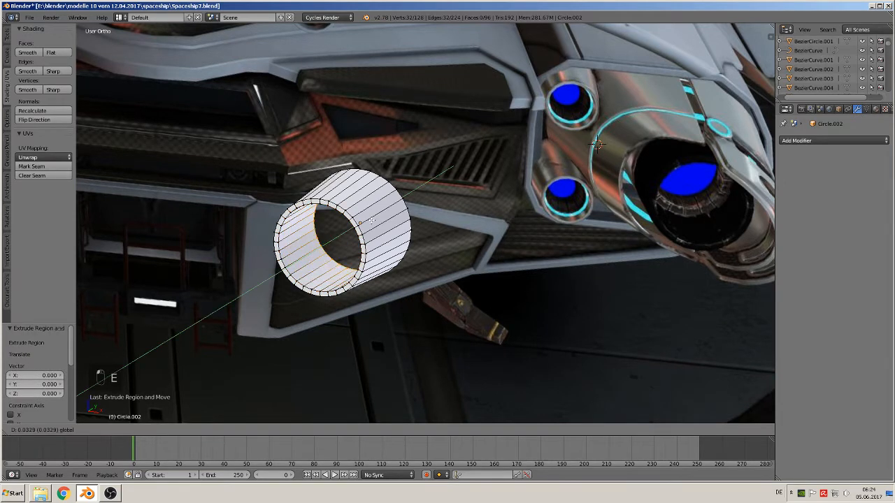
click(375, 219)
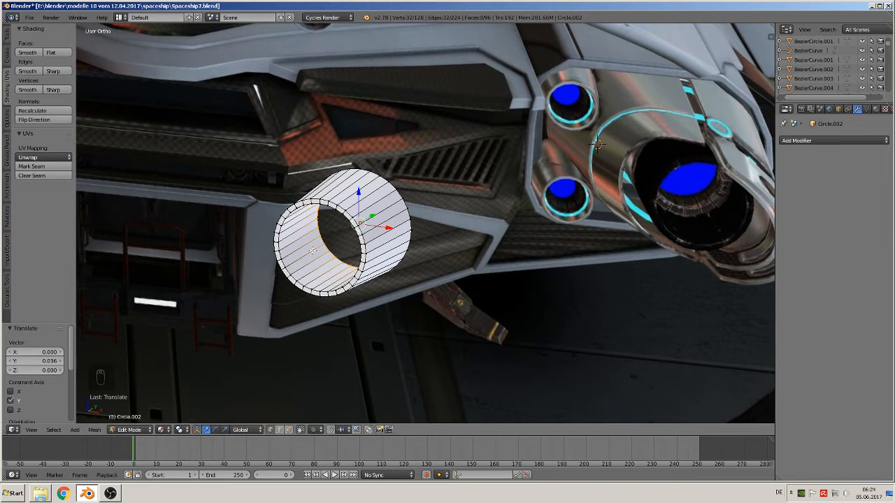
Add one loop cut around the tube's inner wall and slide it towards the rear.
key(ctrl+r)
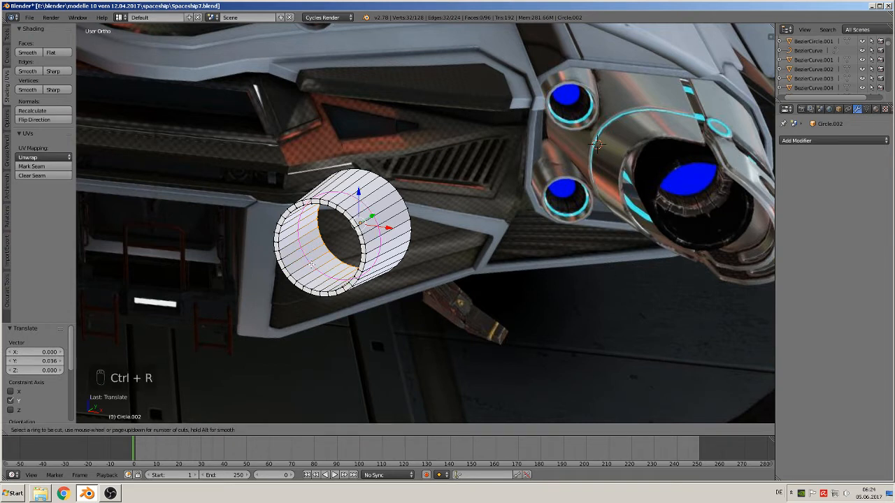
click(312, 264)
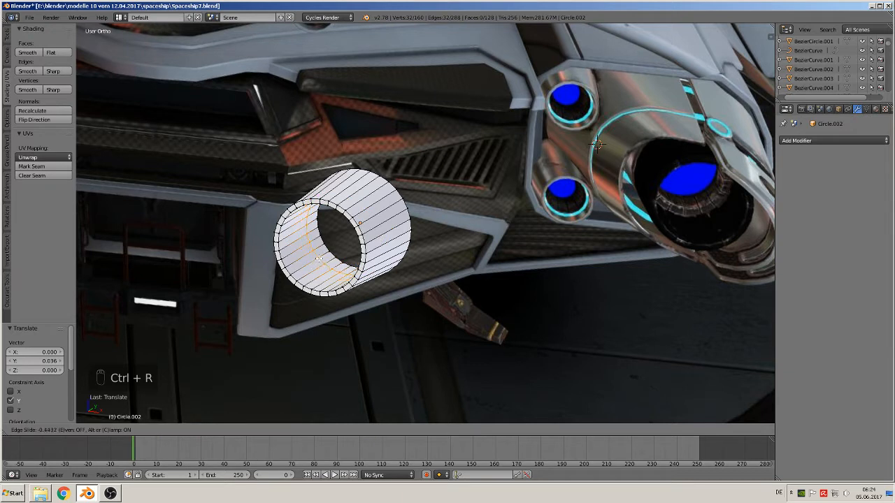
click(319, 259)
Select the ring of faces at the rear of the inner wall and extrude it inward at scale 0.783.
click(290, 431)
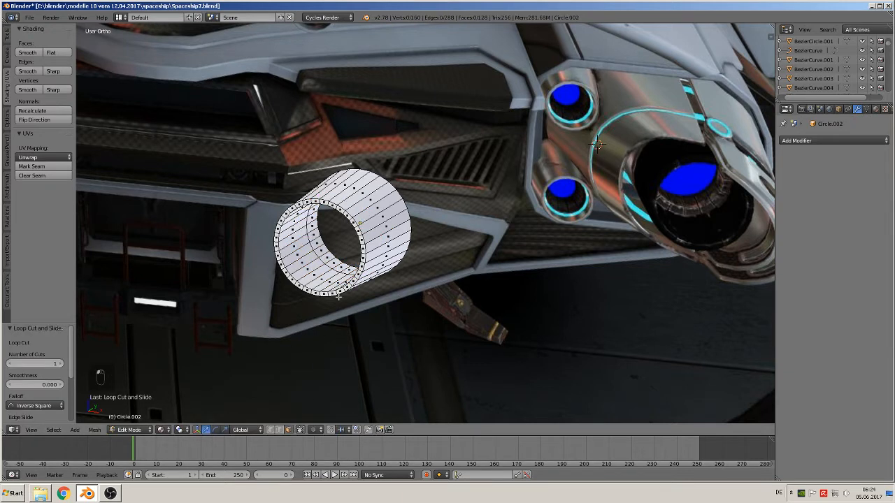
right_click(325, 252)
alt+right_click(325, 253)
key(e)
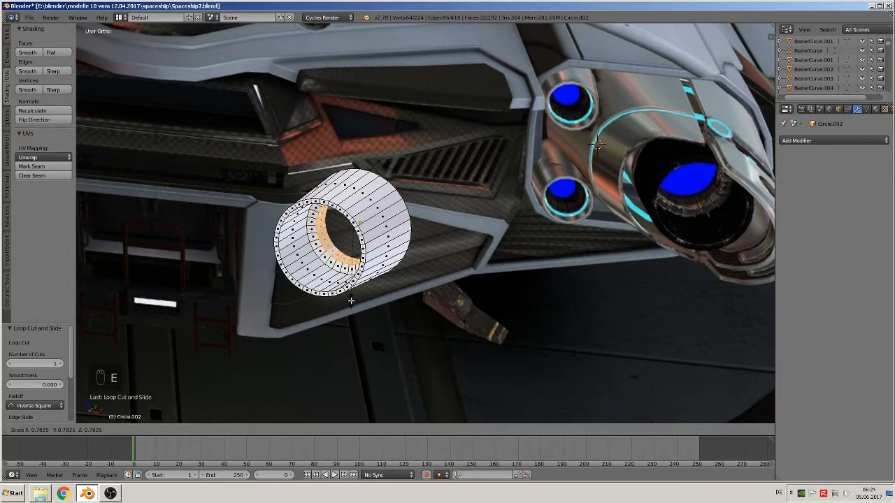
click(351, 300)
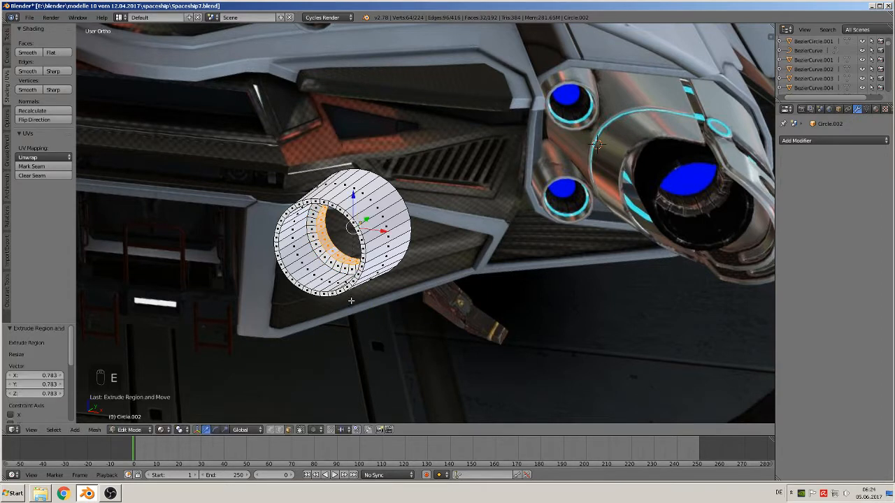
Select the rearmost inner edge loop and fill the opening with a face.
click(279, 429)
alt+right_click(334, 222)
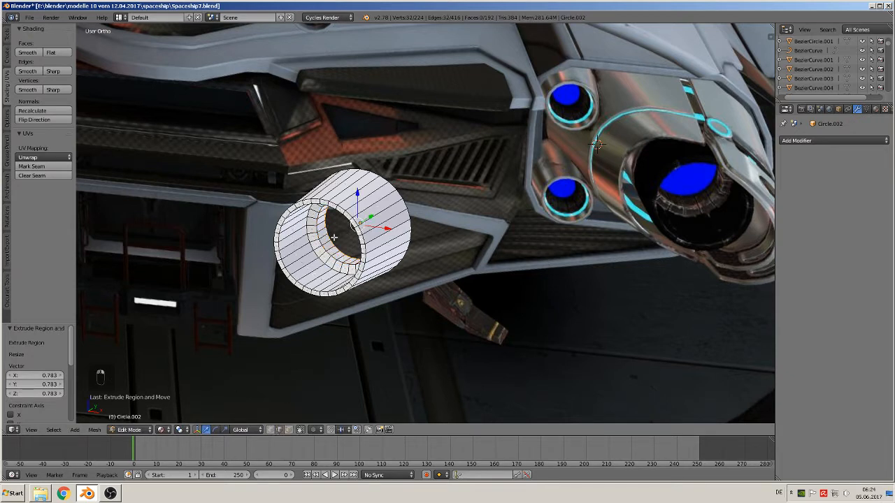
key(f)
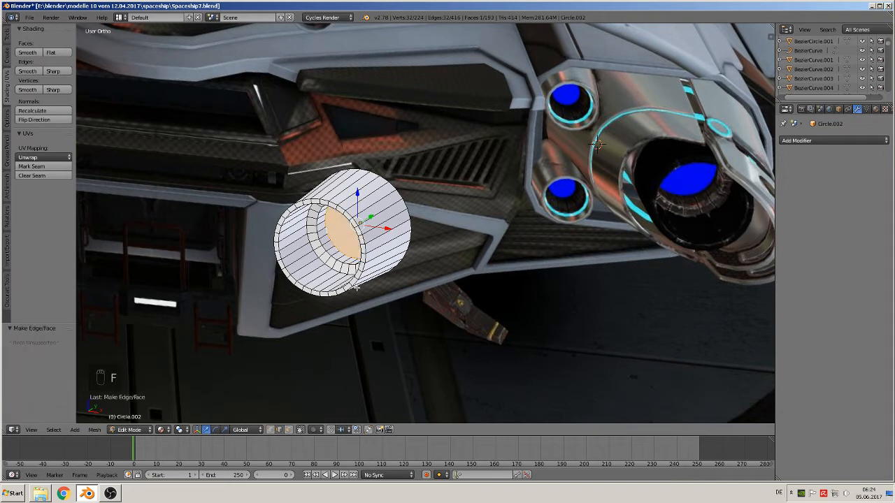
Select the tube's outer rear edge loop and extrude it 0.019 along Y.
middle_drag(365, 293, 395, 279)
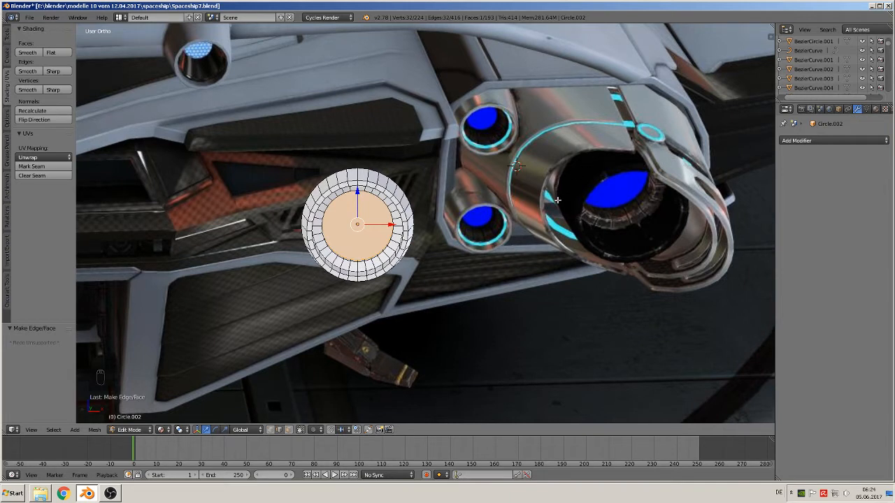
middle_drag(548, 179, 393, 237)
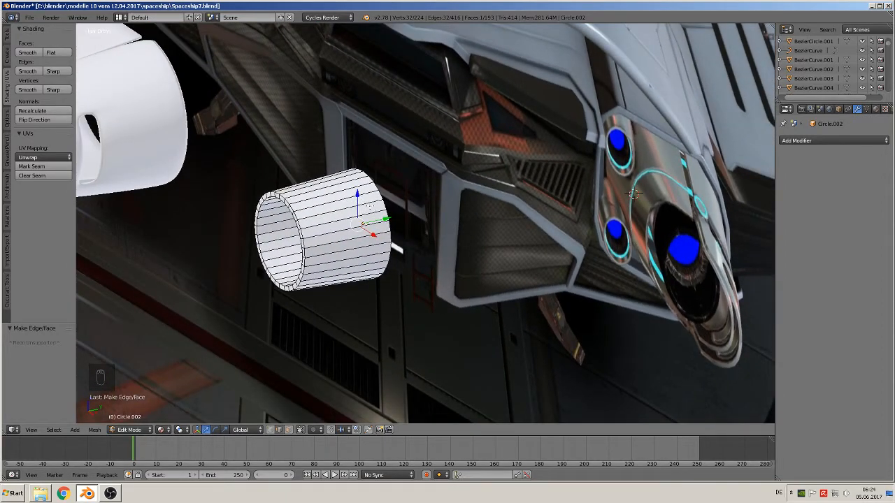
alt+right_click(387, 204)
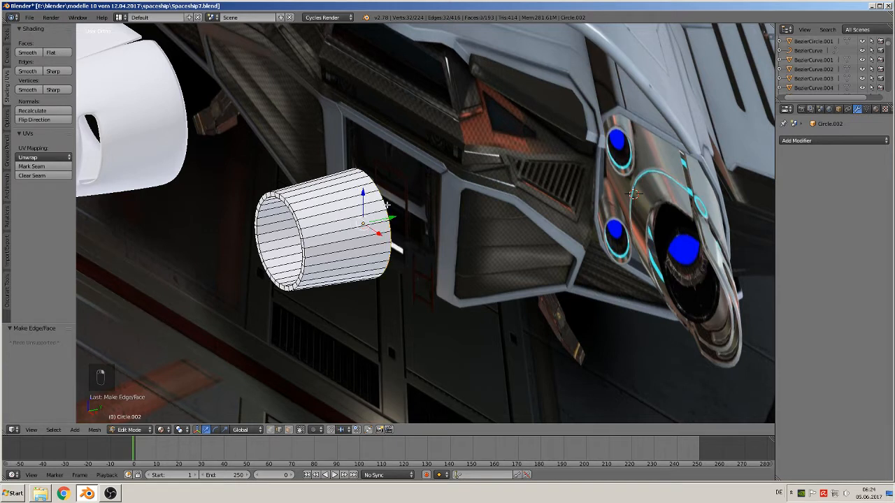
key(e)
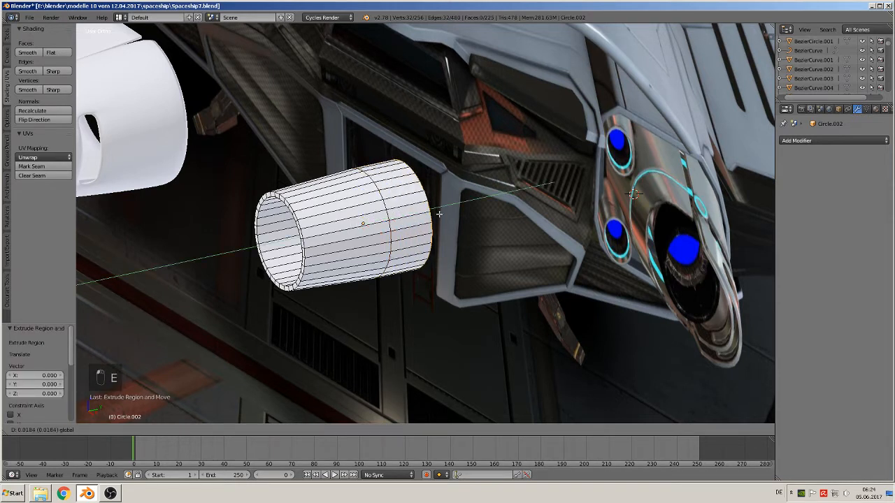
click(417, 221)
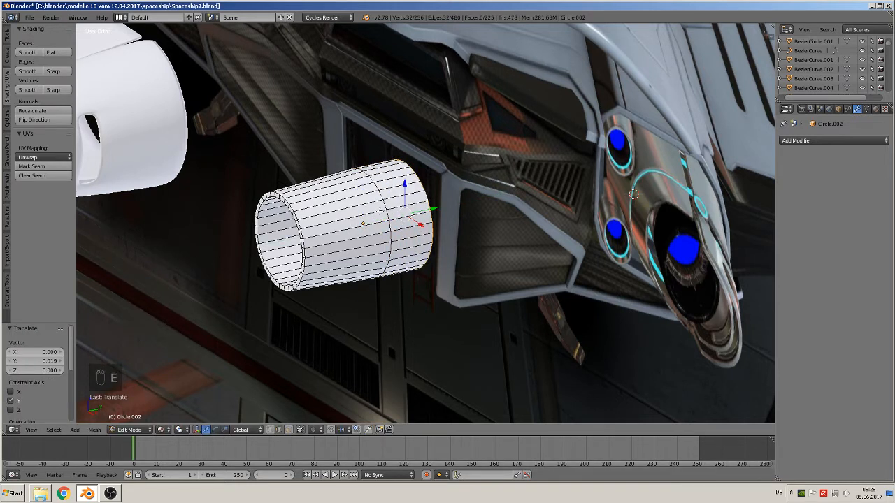
Add two closely spaced loop cuts around the outer wall, just in front of the extruded rear section.
key(ctrl+r)
click(383, 210)
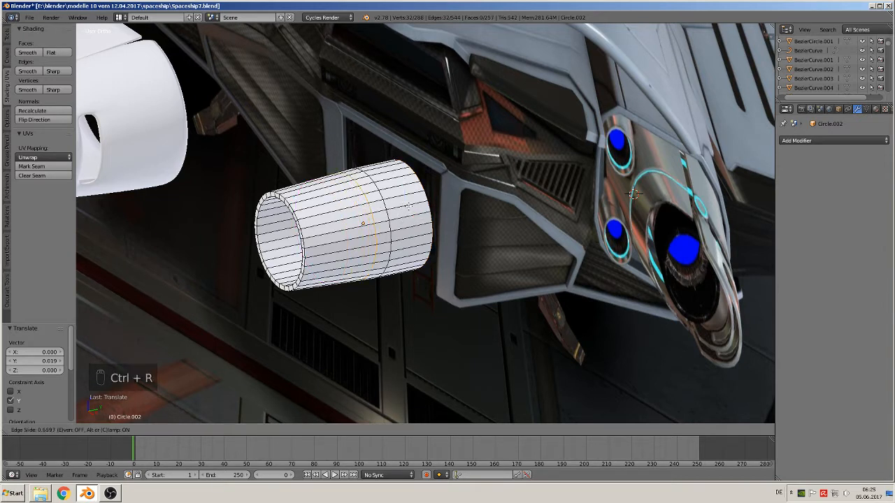
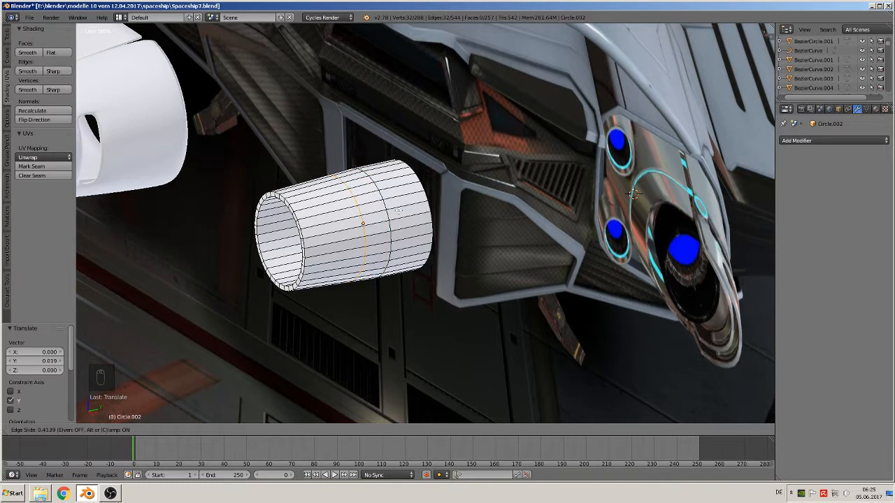
click(368, 208)
key(ctrl+r)
click(369, 210)
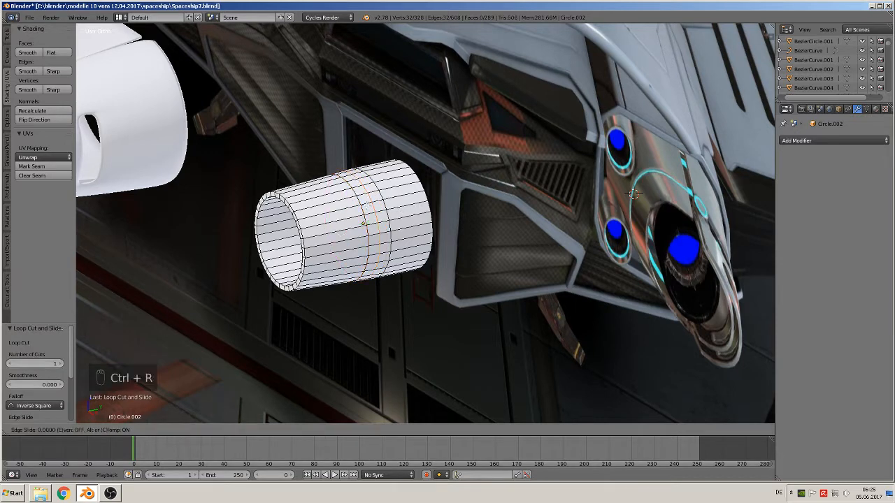
click(363, 224)
scroll(400, 234, up, 3)
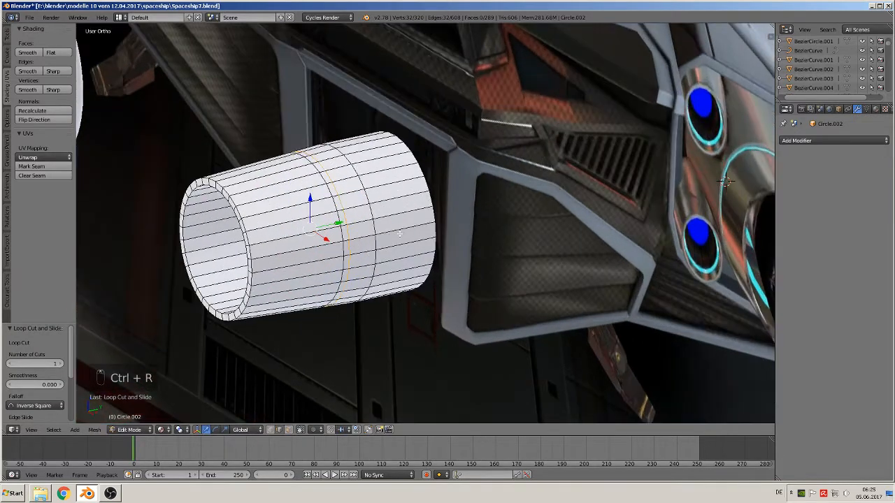
Select the narrow face ring between the two loop cuts and extrude it inward at scale 0.948 to form a groove.
click(288, 430)
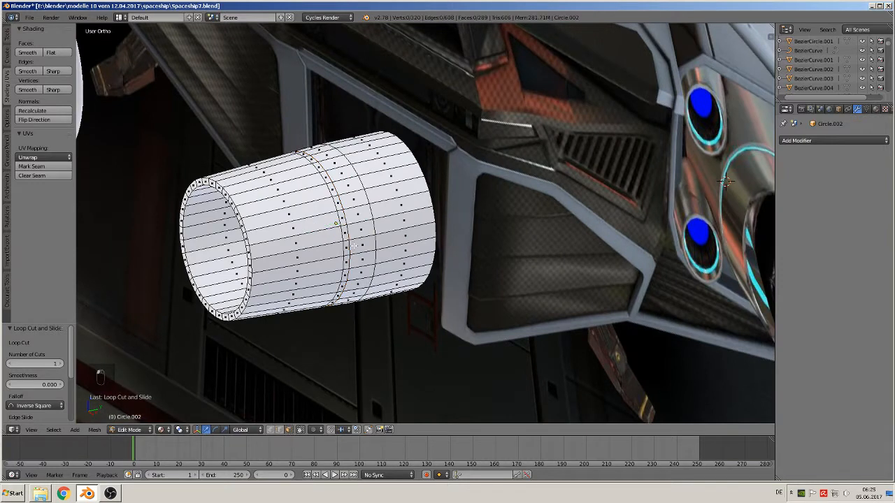
alt+right_click(336, 222)
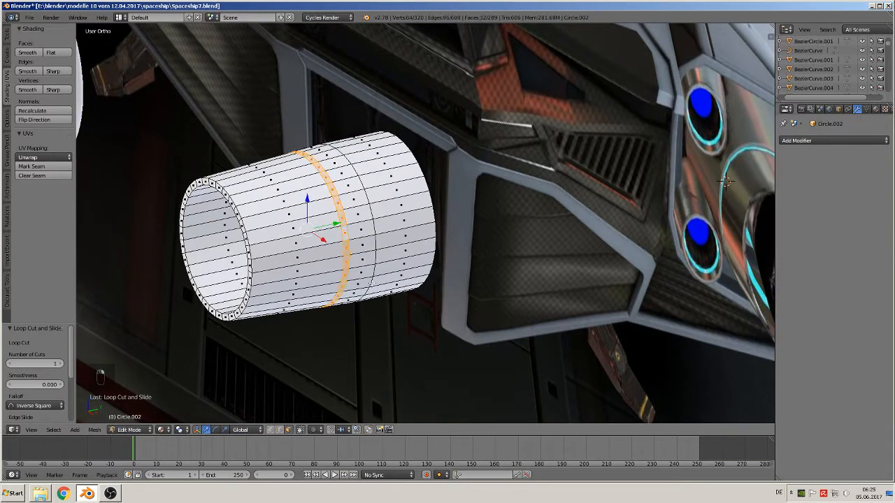
key(e)
key(s)
click(390, 344)
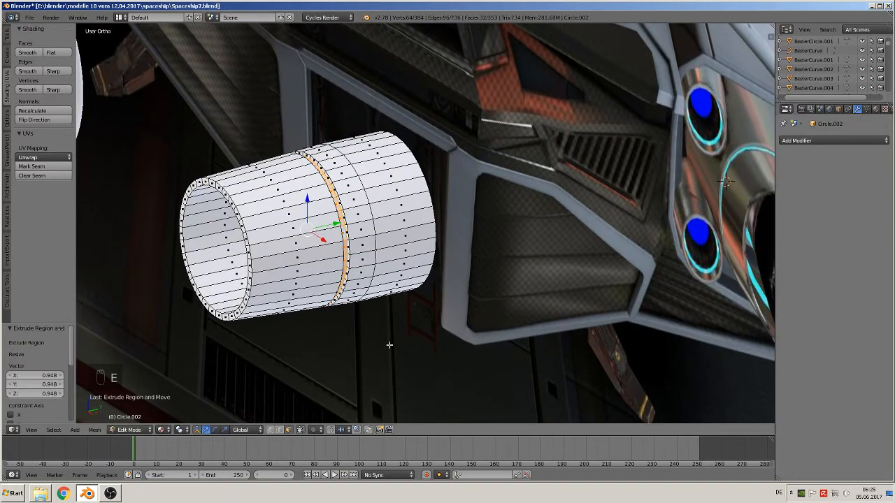
Return to Object Mode and apply smooth shading to the nozzle.
key(Tab)
scroll(349, 277, up, 2)
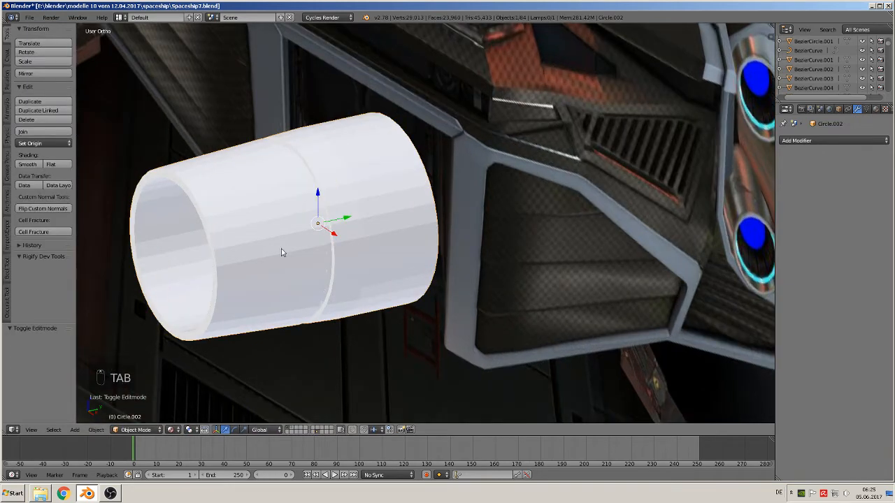
click(27, 165)
scroll(364, 206, up, 2)
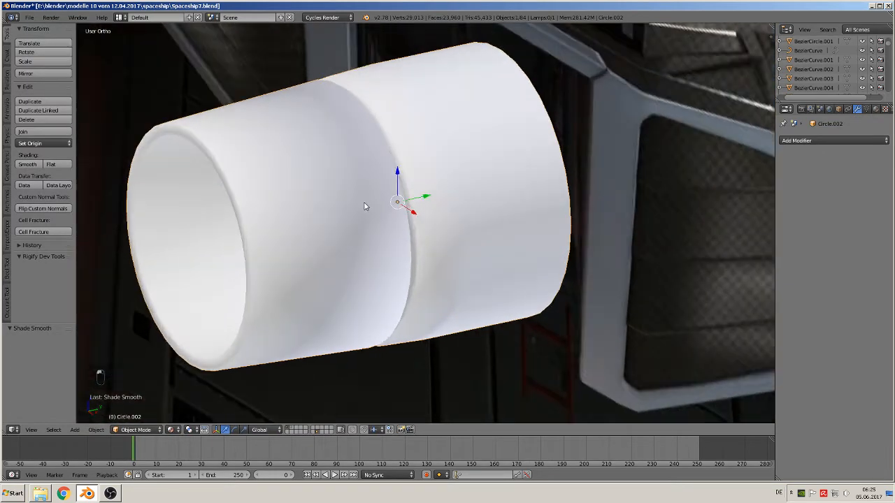
middle_drag(364, 206, 332, 194)
Add a supporting loop cut on the nozzle's outer wall close to each side of the groove.
key(Tab)
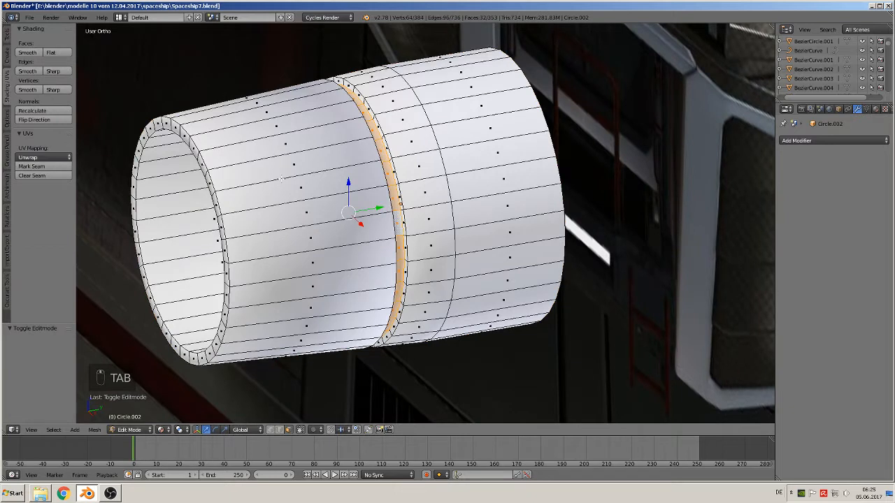
key(ctrl+r)
click(283, 178)
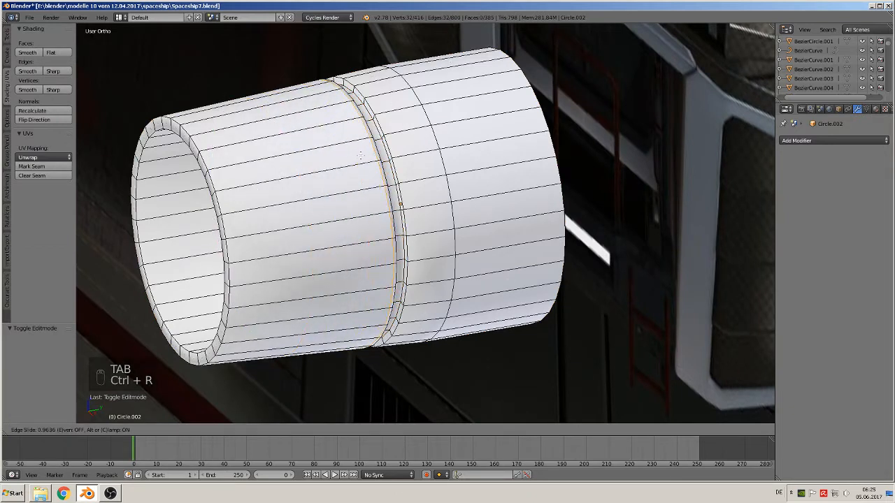
click(360, 156)
key(ctrl+r)
click(414, 138)
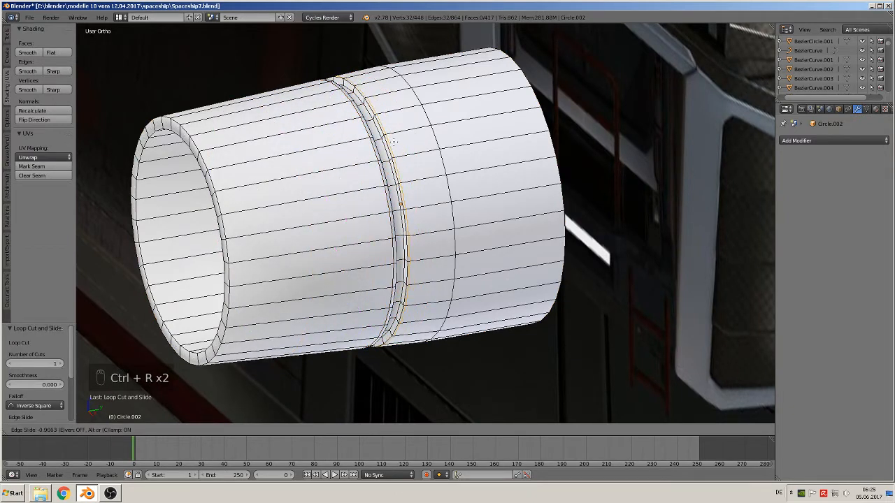
click(394, 142)
Add supporting loop cuts on the outer wall, one close to the far end and one close to the open rim.
key(ctrl+r)
click(499, 120)
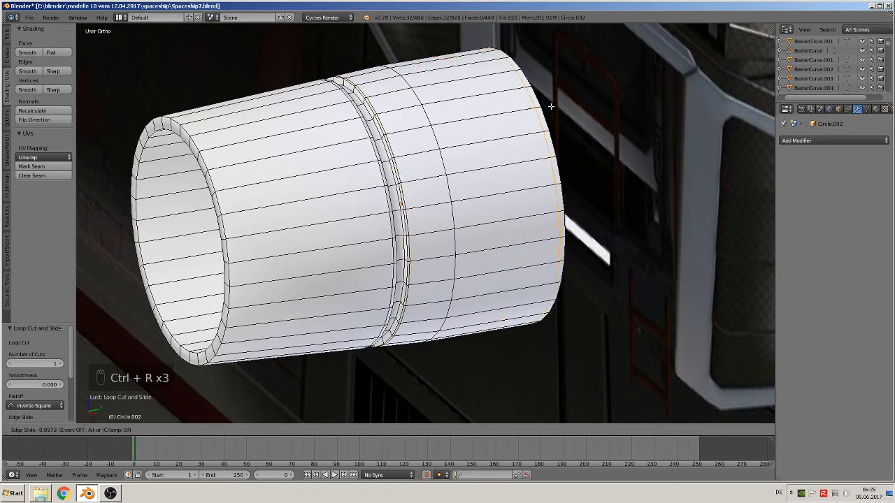
click(553, 107)
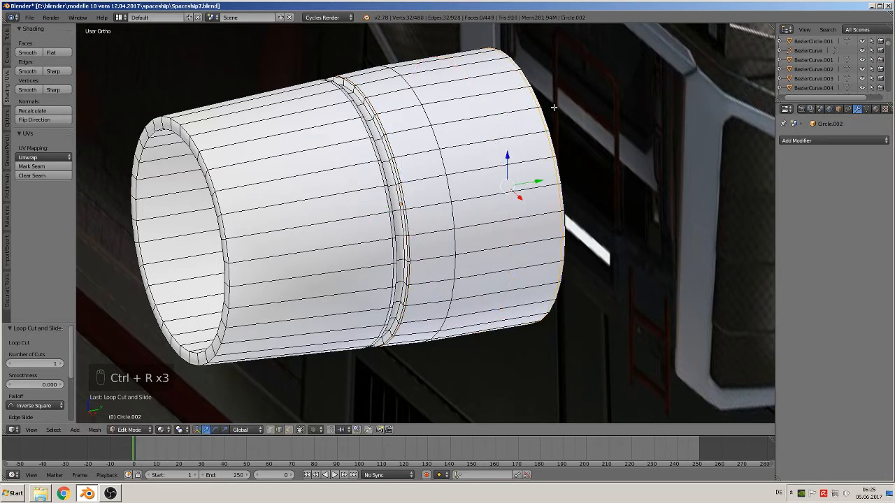
key(ctrl+r)
click(245, 184)
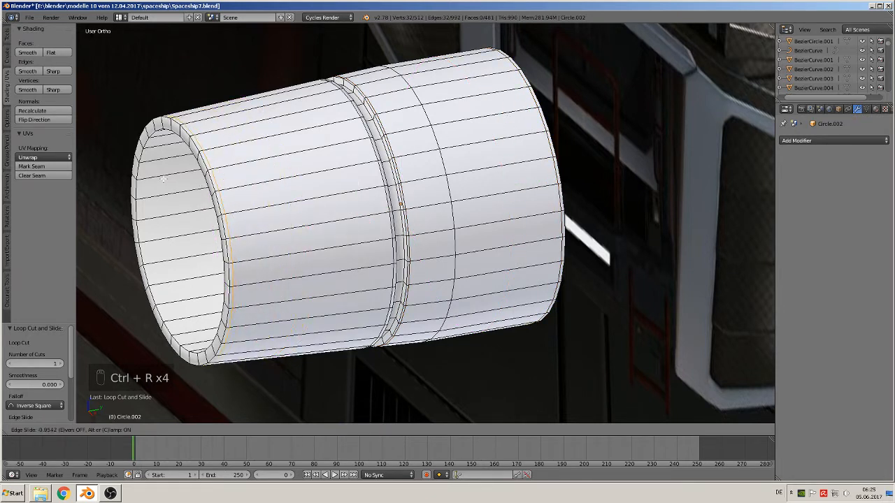
click(160, 179)
Apply flat shading to the face ring of the nozzle's open rim and return to Object Mode.
middle_drag(162, 179, 260, 196)
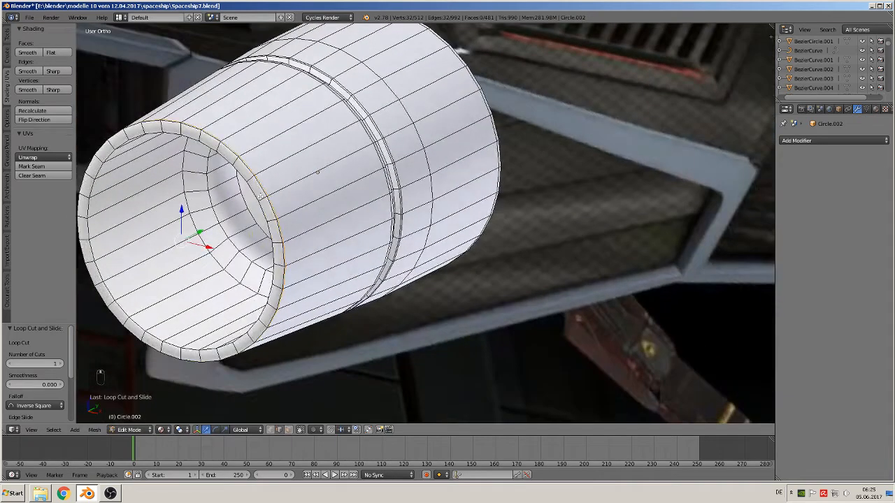
click(289, 429)
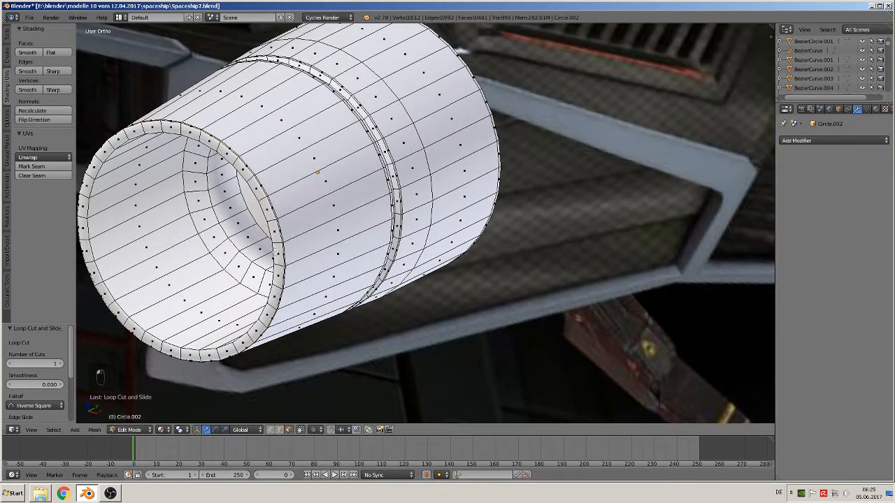
alt+right_click(259, 191)
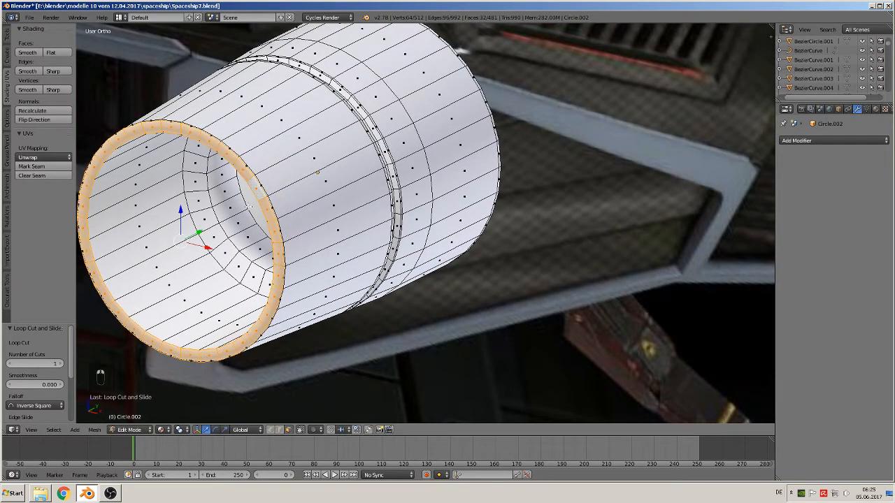
click(59, 53)
key(Tab)
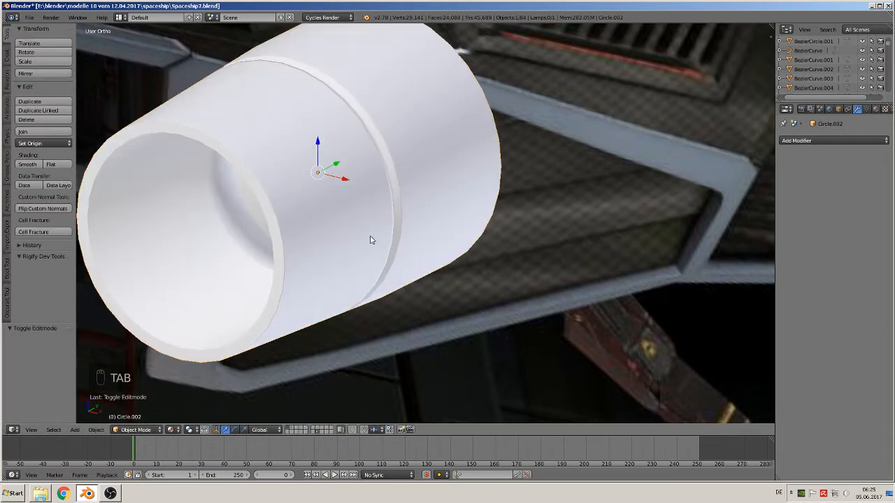
Add two supporting loop cuts in the nozzle's deepest inner section, one close to each of its end edges.
key(Tab)
shift+middle_drag(239, 267, 324, 234)
scroll(313, 234, up, 1)
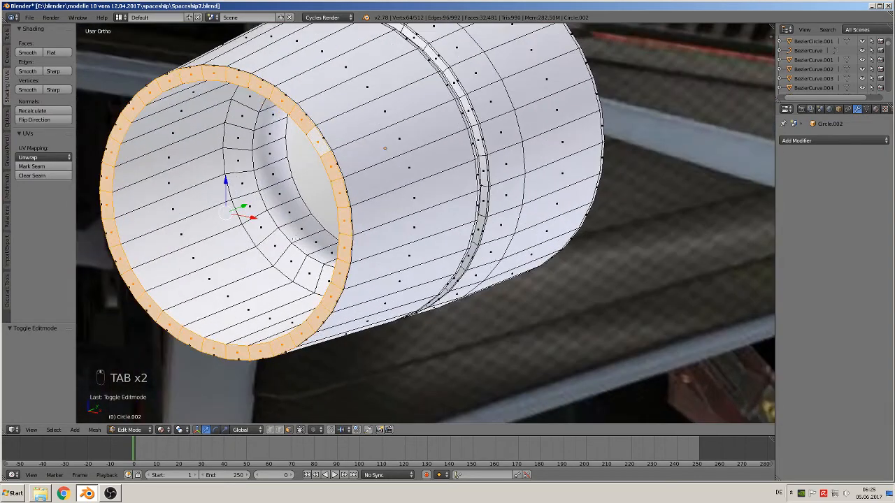
key(ctrl+r)
click(287, 197)
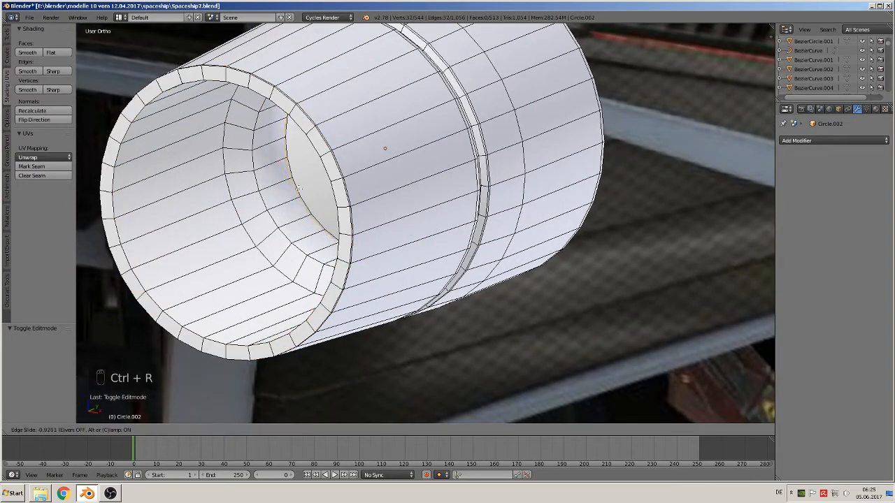
click(297, 189)
key(ctrl+r)
click(268, 192)
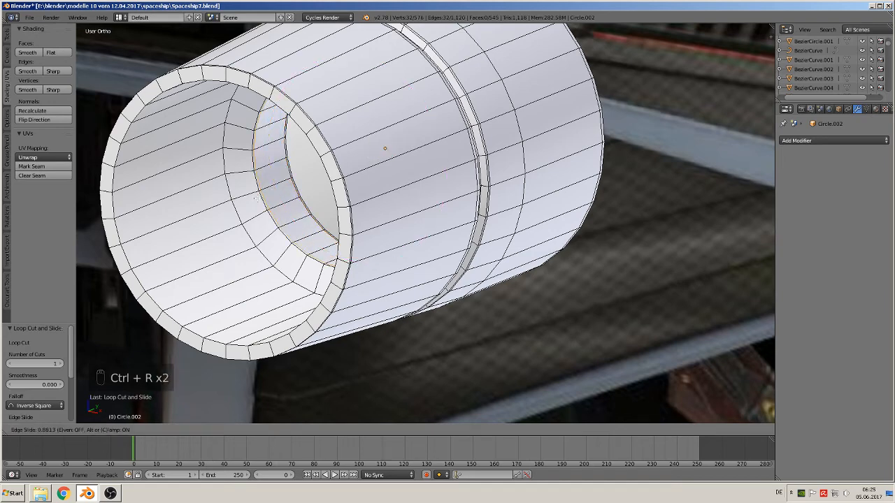
click(257, 199)
Add two supporting loop cuts on the inner step ring, one close to its inner edge and one close to its outer edge.
middle_drag(257, 198, 273, 202)
key(ctrl+r)
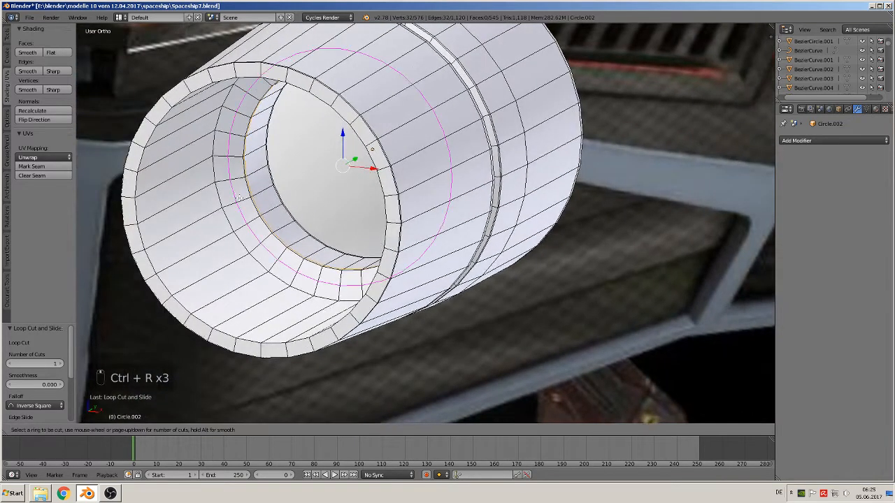
click(240, 197)
click(232, 201)
key(ctrl+r)
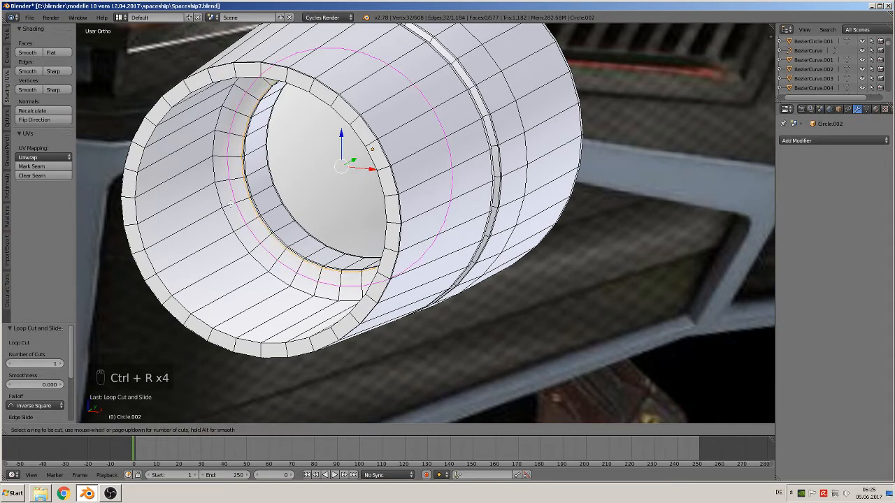
click(231, 202)
click(217, 205)
Add supporting loop cuts on the inner wall near the step and near the open rim, and return to Object Mode.
middle_drag(217, 205, 210, 204)
key(ctrl+r)
click(214, 203)
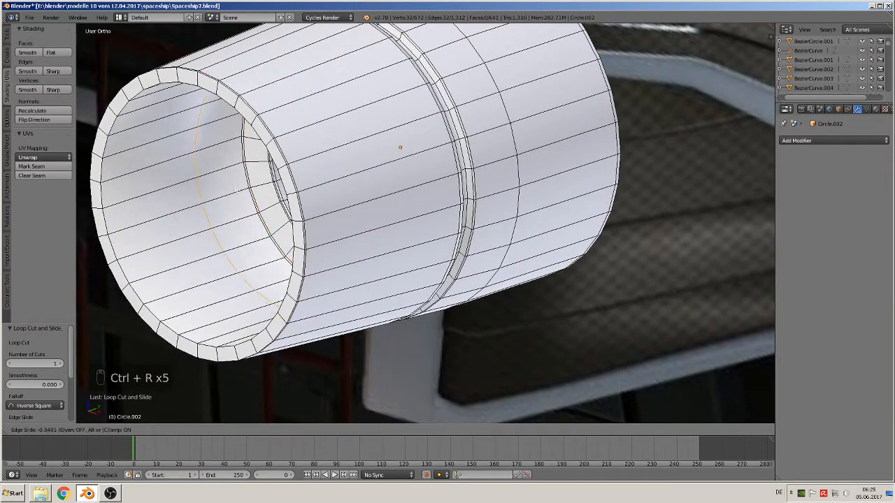
click(275, 164)
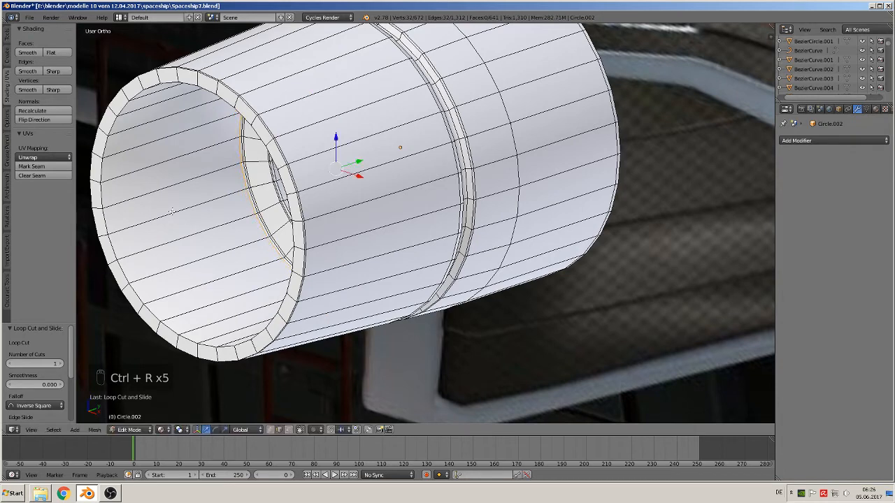
key(ctrl+r)
click(166, 214)
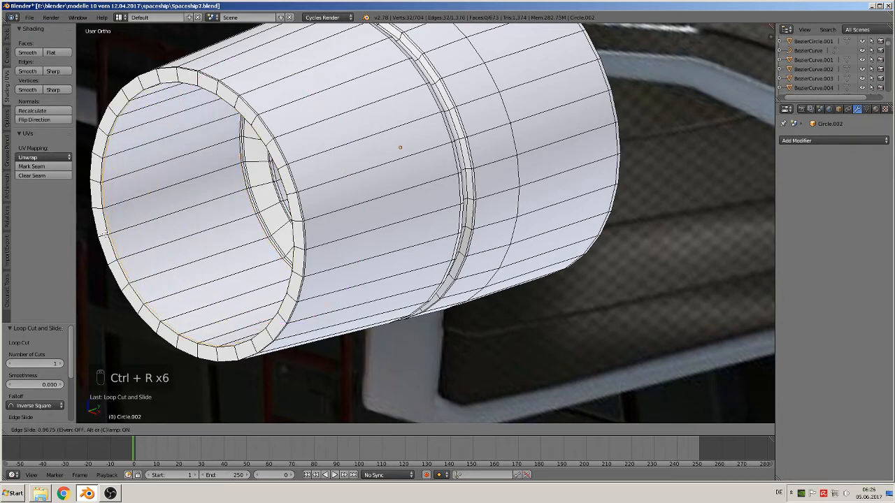
click(105, 234)
scroll(196, 226, down, 2)
key(Tab)
scroll(202, 226, down, 2)
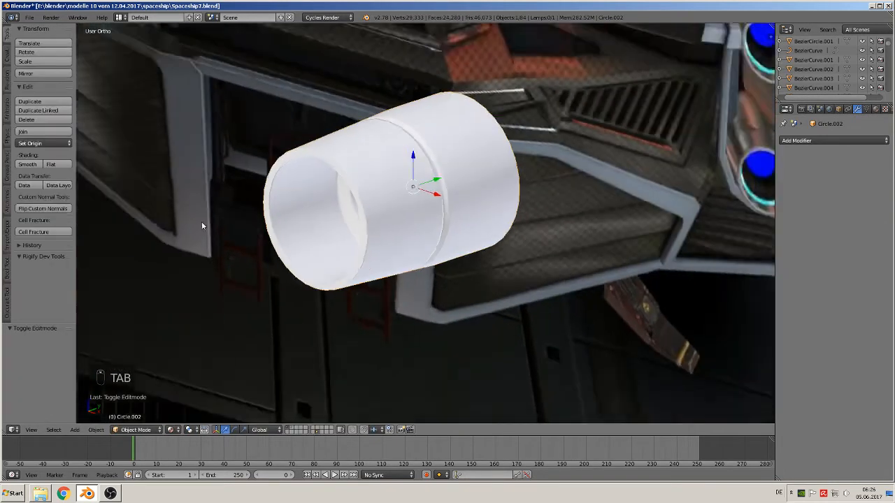
Move the nozzle into the engine shell by -0.158 along X and -0.005 along Z.
middle_drag(201, 221, 383, 209)
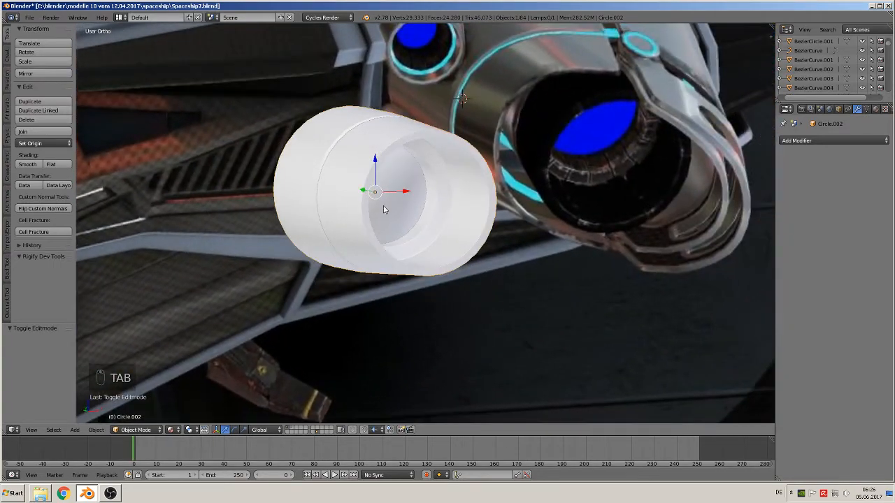
scroll(637, 194, down, 5)
middle_drag(636, 232, 551, 293)
key(g)
key(x)
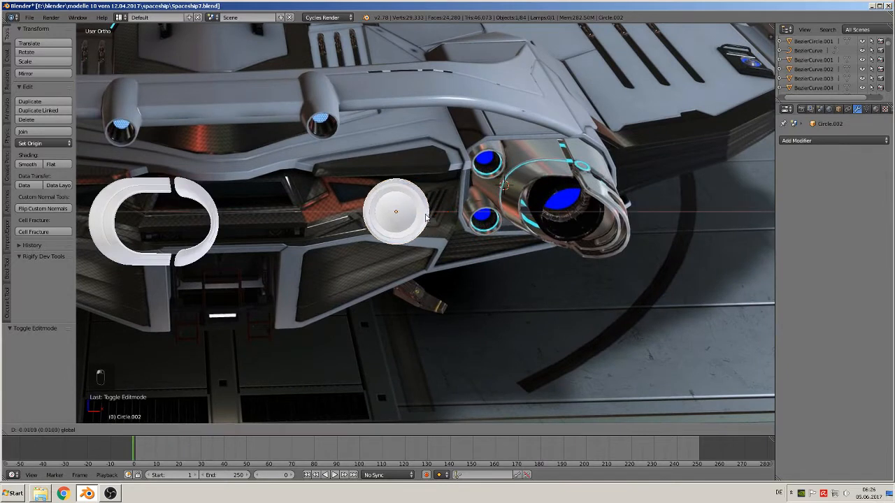
drag(210, 213, 209, 212)
key(KP_1)
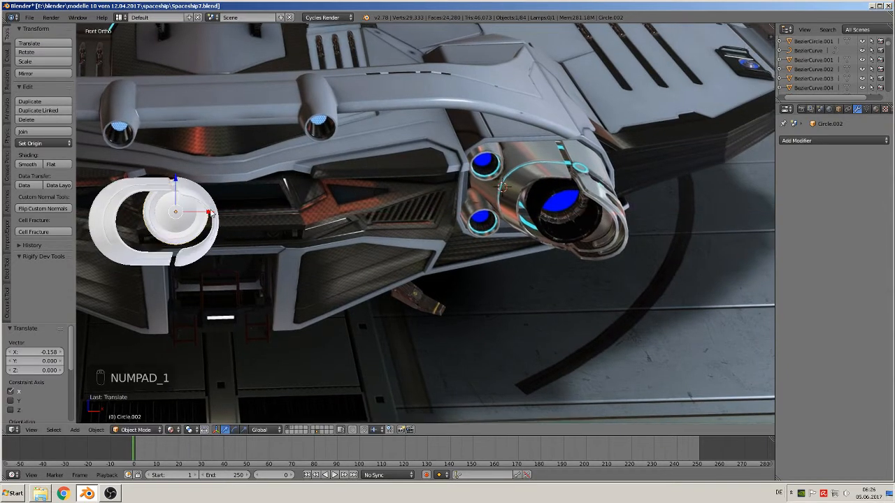
drag(175, 179, 176, 193)
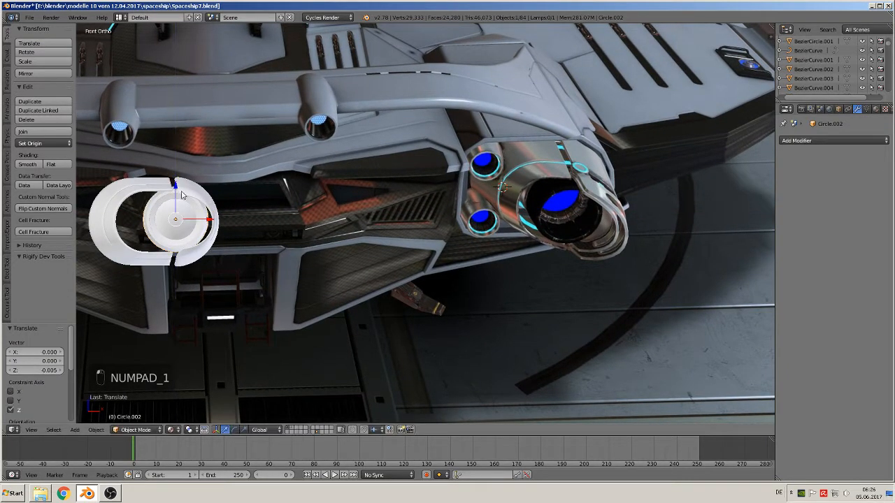
Fine-tune the nozzle's position inside the shell by -0.007 along X and -0.026 along Y.
key(g)
key(x)
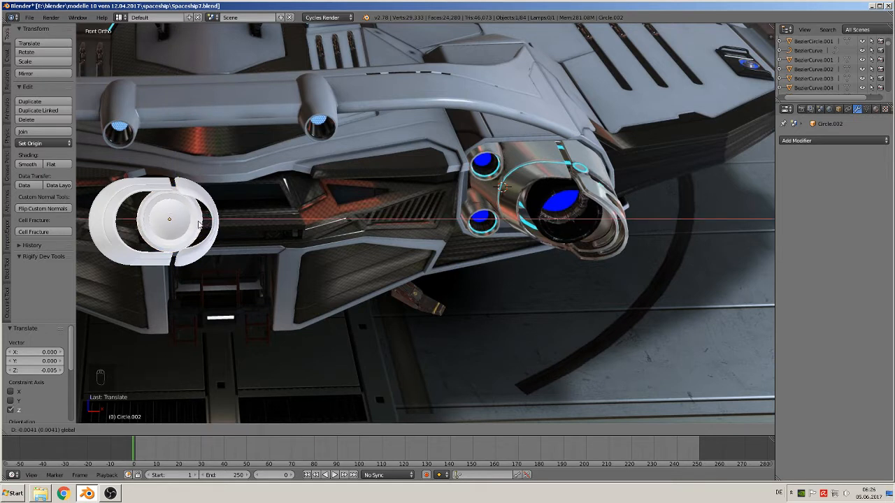
click(196, 224)
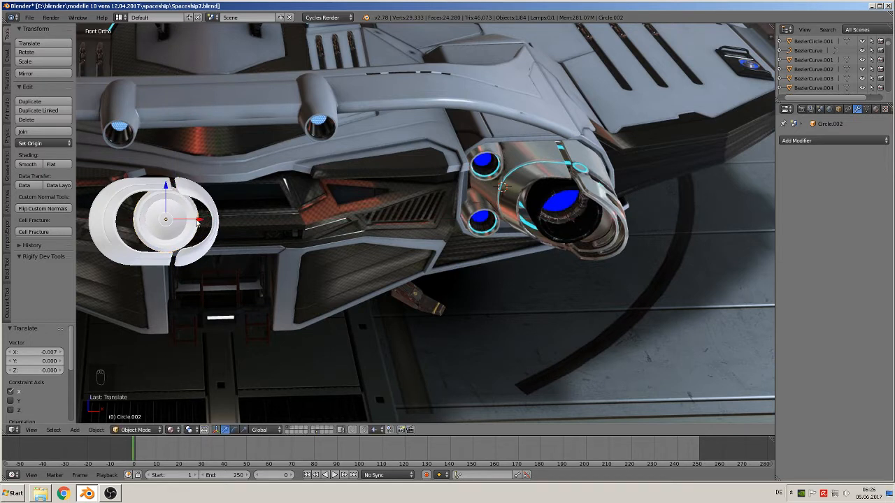
middle_drag(197, 222, 180, 219)
key(g)
key(x)
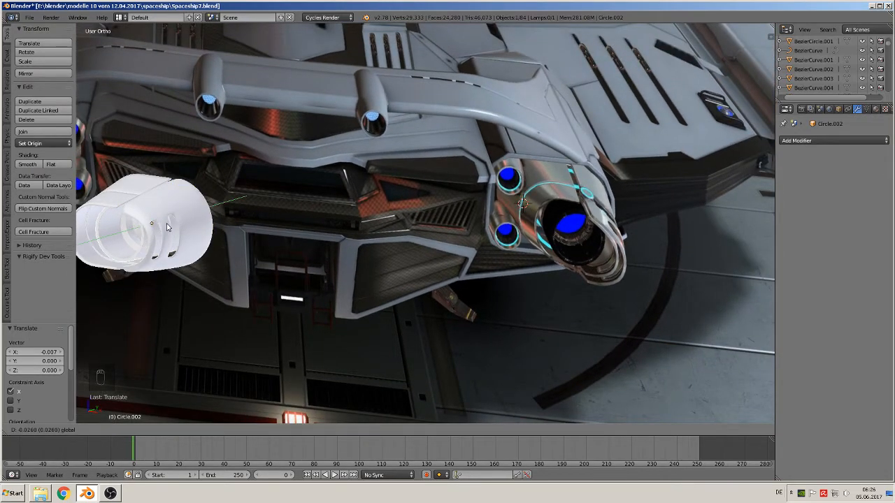
click(166, 224)
Scale the larger left shell piece to about 0.84 along X and move it 0.005 along X towards the nozzle.
middle_drag(168, 223, 218, 216)
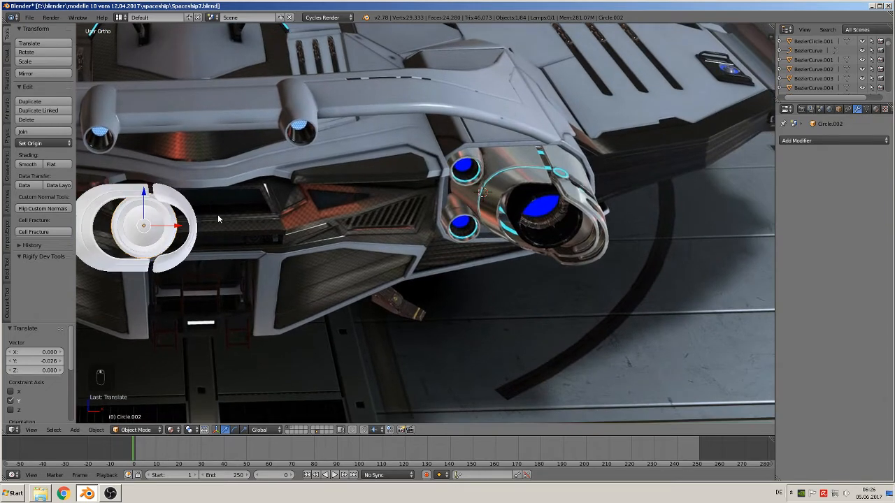
key(KP_1)
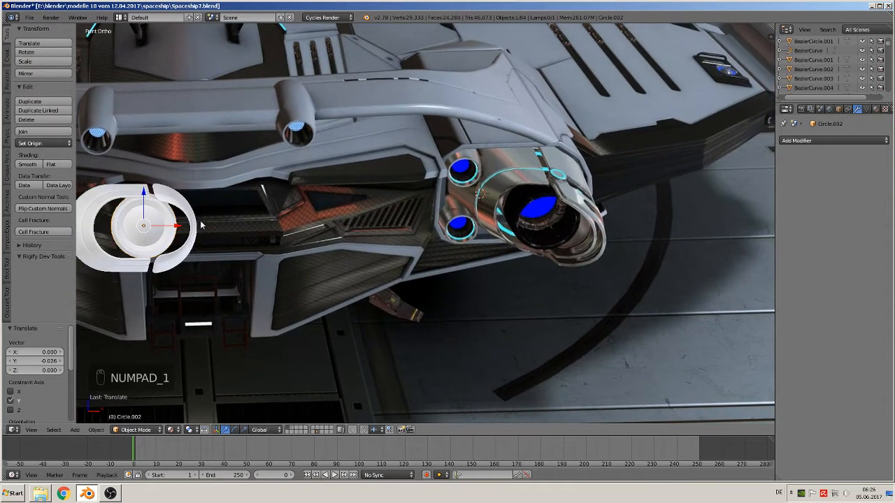
shift+middle_drag(198, 227, 345, 208)
scroll(345, 207, up, 2)
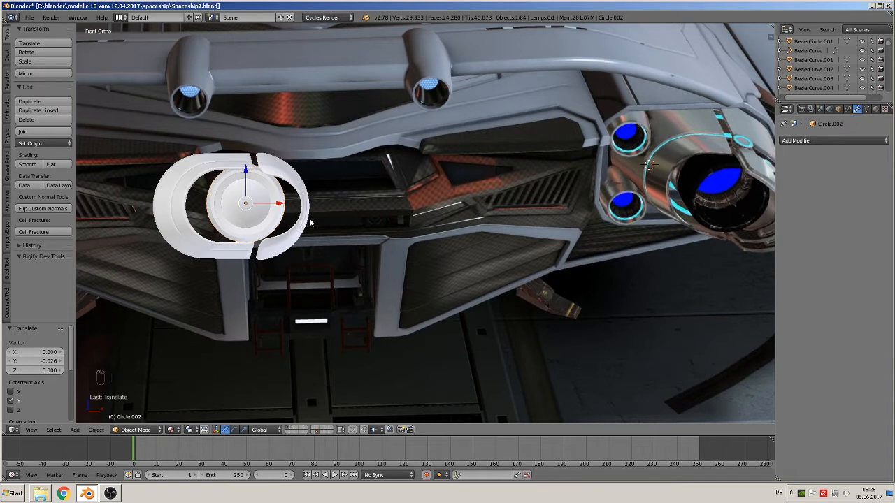
right_click(181, 203)
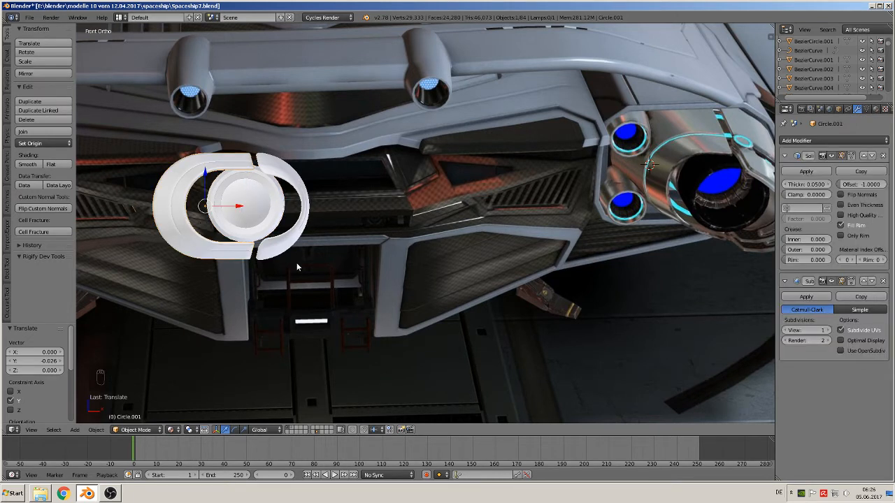
key(s)
key(x)
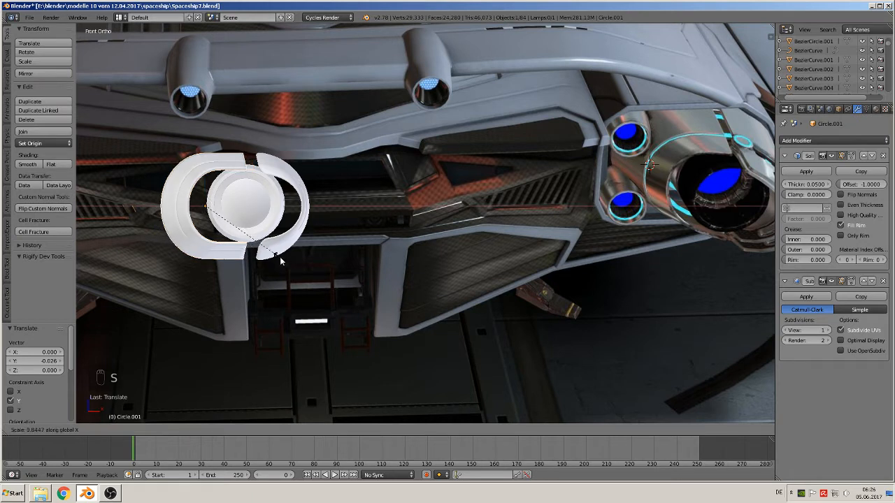
click(281, 258)
drag(238, 206, 248, 210)
Narrow the right shell piece slightly along X and move it -0.003 along X to close the gap.
right_click(305, 205)
key(s)
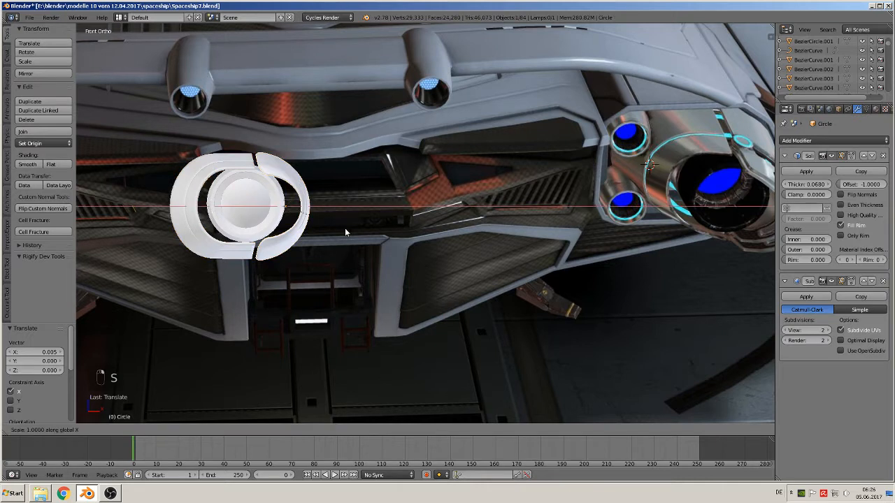
click(335, 226)
drag(318, 210, 312, 206)
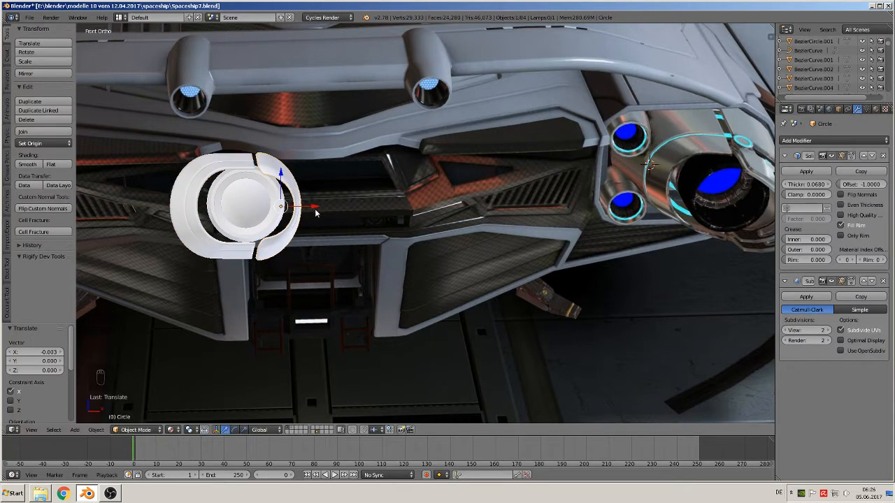
key(Tab)
middle_drag(327, 243, 291, 206)
key(a)
key(a)
key(Tab)
key(Tab)
key(Tab)
key(a)
key(a)
key(a)
key(a)
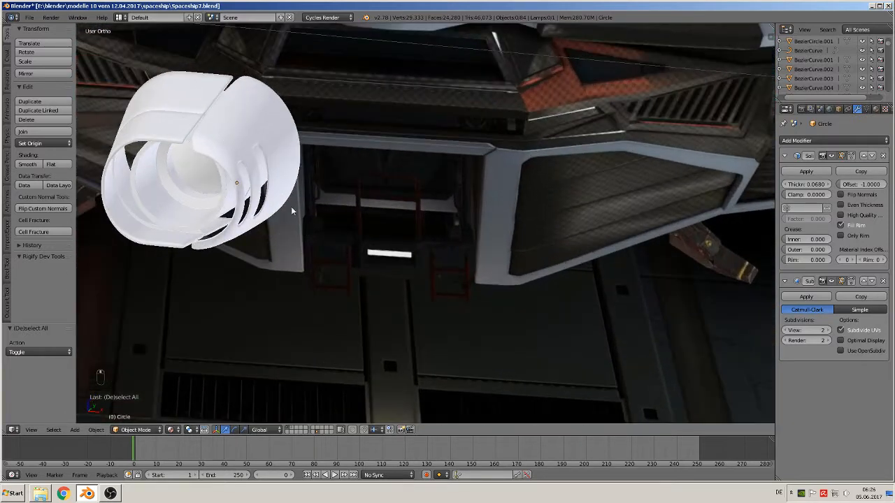
Open the right shell piece for editing and select the upper corner vertex of its front opening beside the seam.
middle_drag(224, 172, 293, 181)
scroll(286, 182, up, 2)
key(Tab)
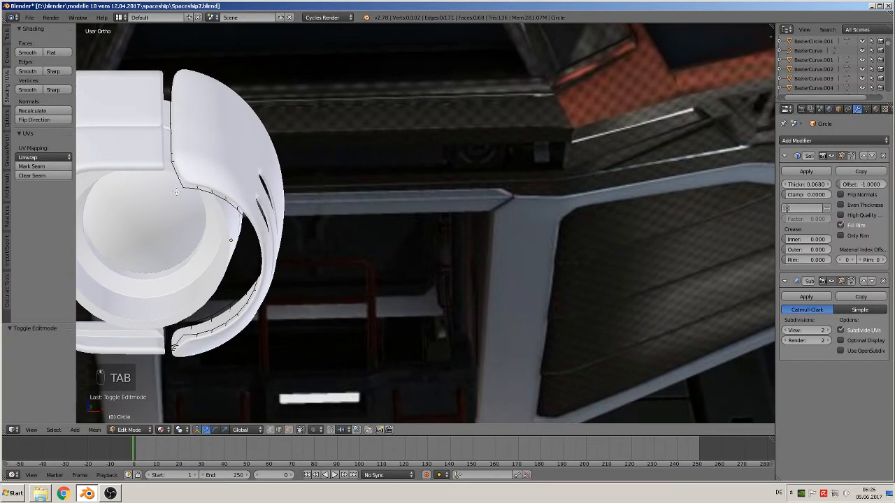
right_click(178, 192)
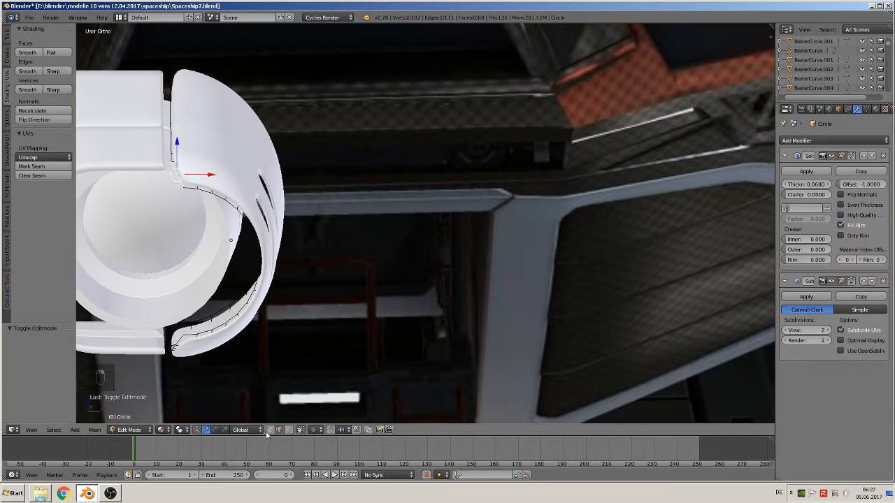
key(g)
key(x)
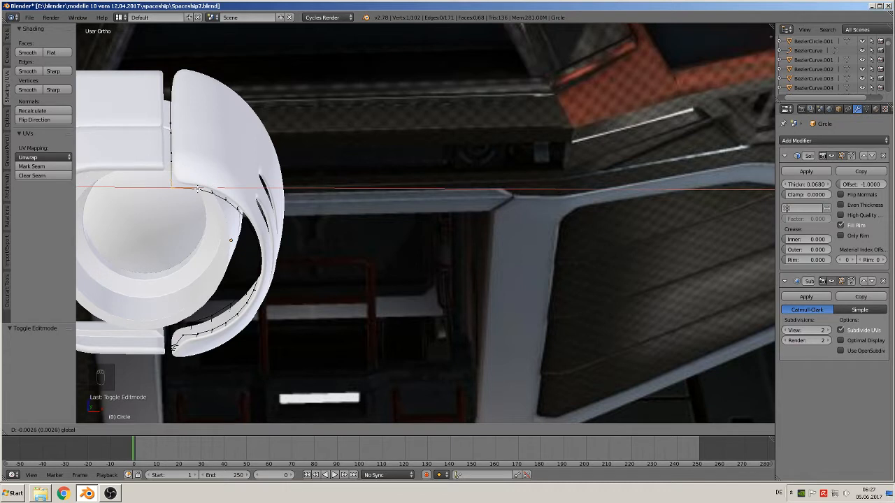
click(197, 189)
key(ctrl+e)
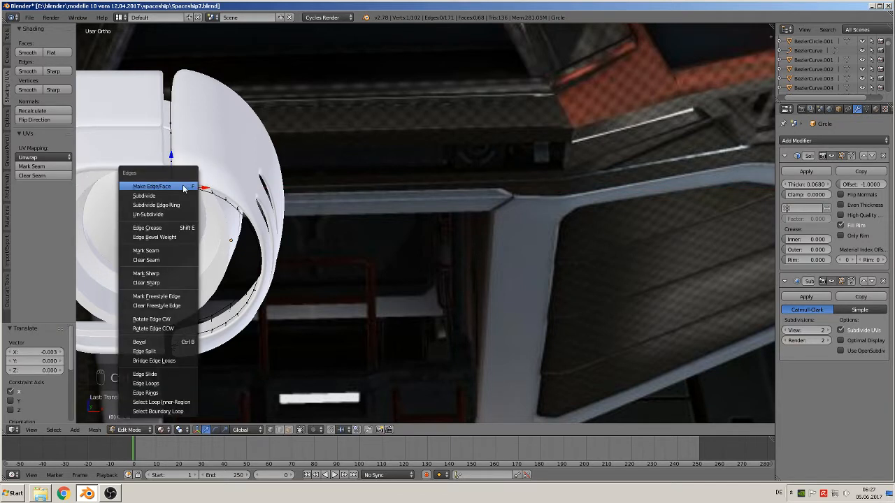
key(Escape)
key(alt+r)
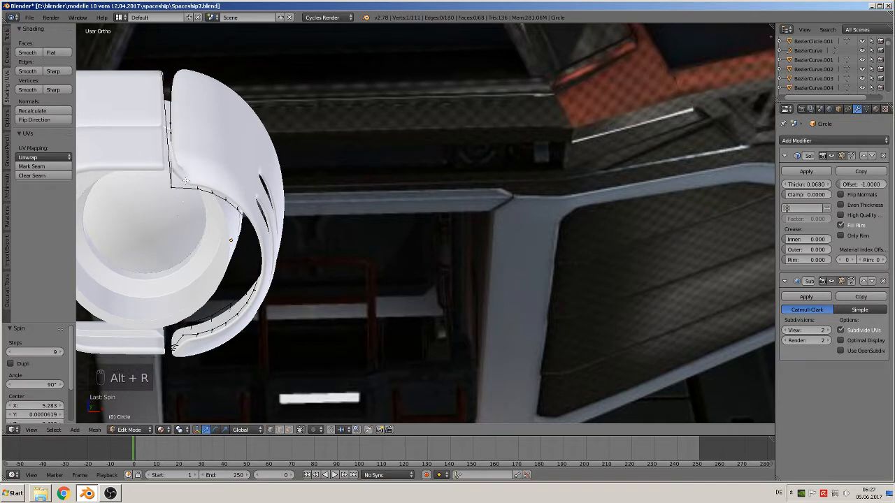
middle_drag(187, 166, 211, 183)
key(ctrl+z)
key(ctrl+z)
key(ctrl+z)
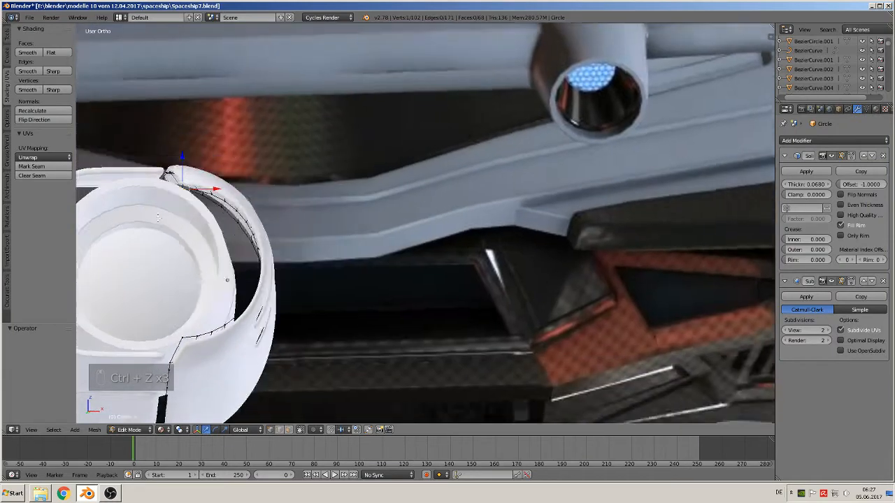
Move the selected upper corner vertex by -0.003 along X to square off the front opening at the seam.
middle_drag(158, 217, 160, 233)
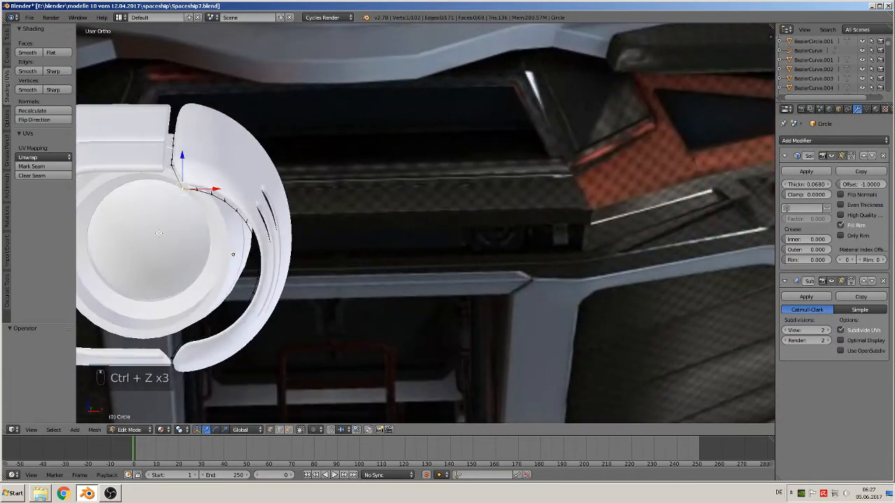
drag(204, 190, 203, 190)
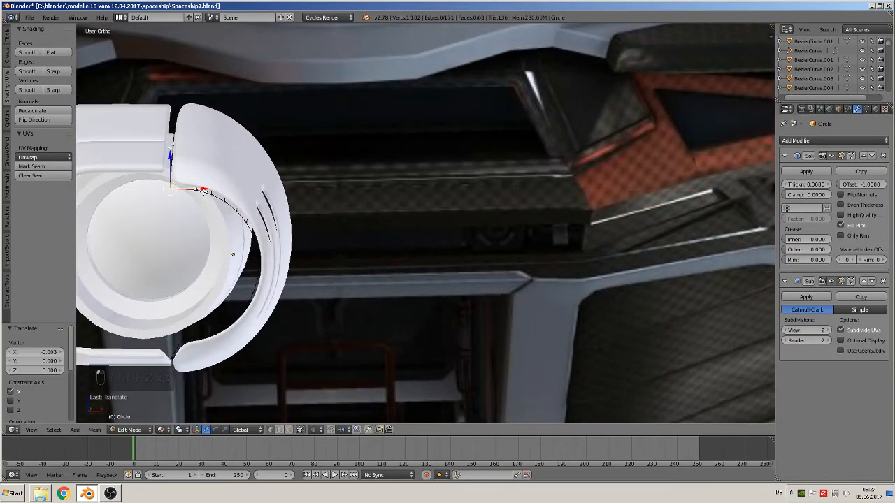
middle_drag(203, 190, 174, 166)
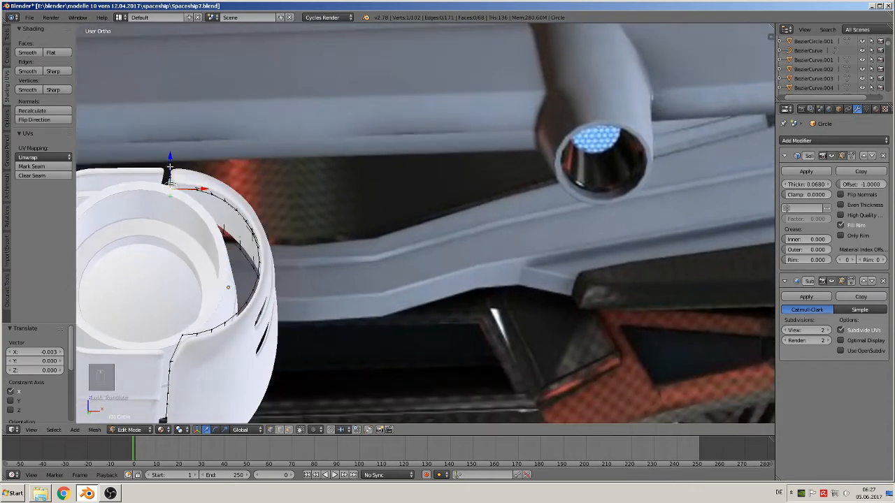
drag(169, 167, 170, 153)
key(ctrl+z)
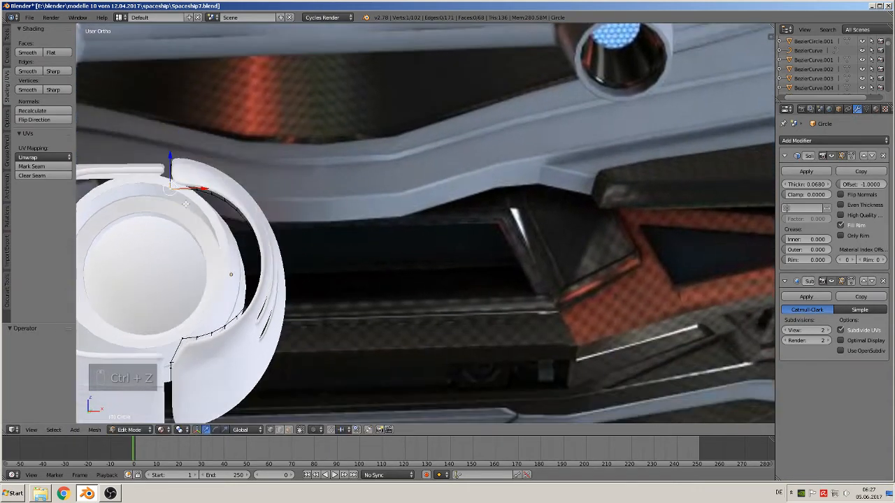
Add one lengthwise loop cut beside the seam at the right shell piece's upper corner and slide it towards the seam edge.
key(ctrl+r)
click(180, 189)
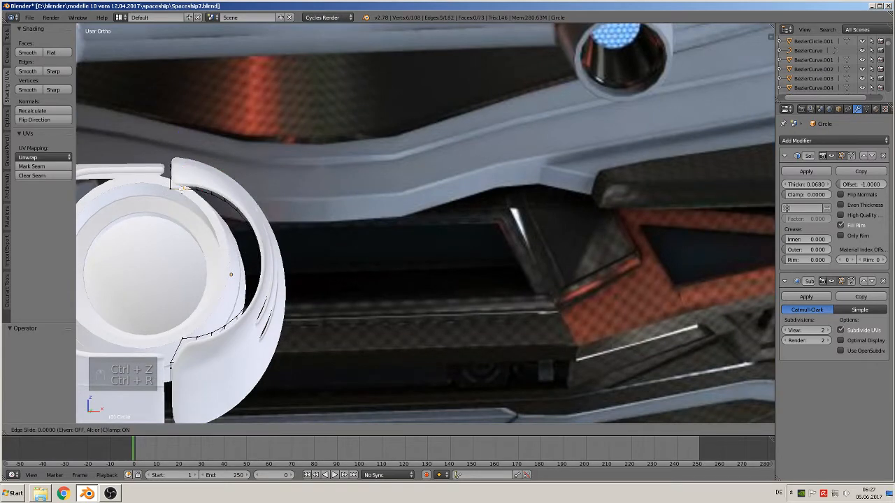
click(170, 190)
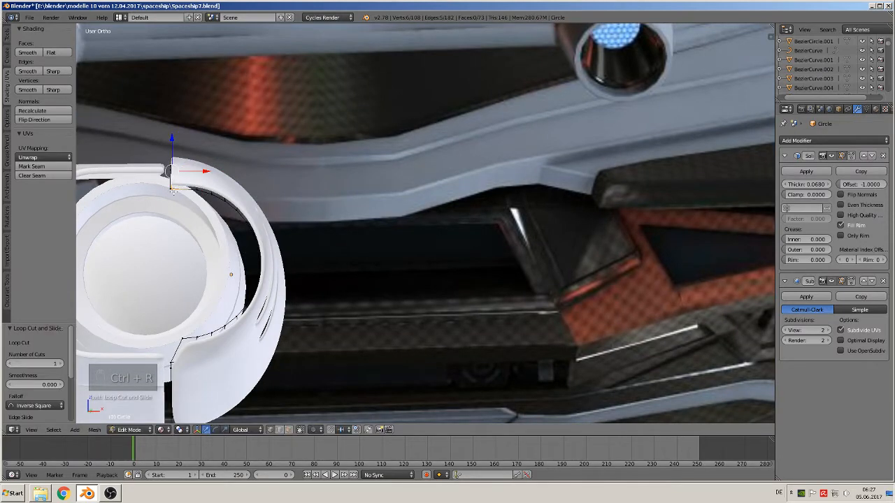
Move the opposite corner vertex of the front opening by -0.003 along X and add a lengthwise supporting loop beside it.
middle_drag(171, 190, 290, 138)
middle_drag(272, 225, 322, 258)
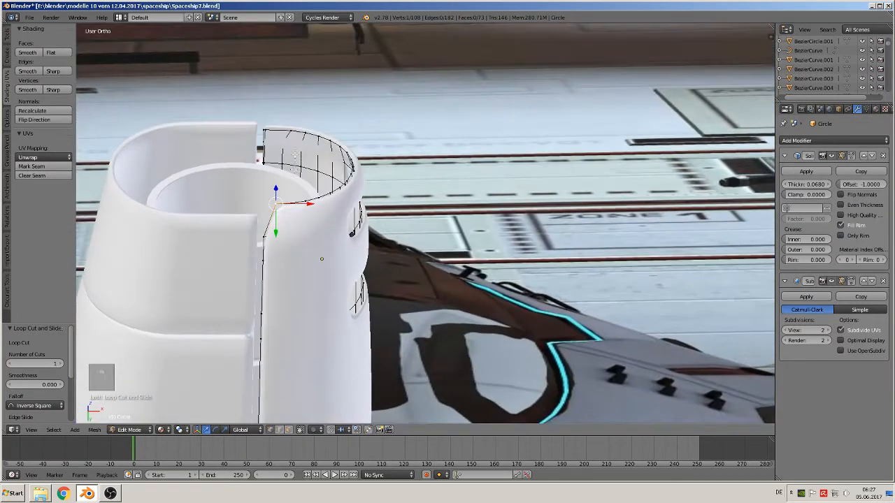
drag(299, 198, 278, 215)
key(ctrl+r)
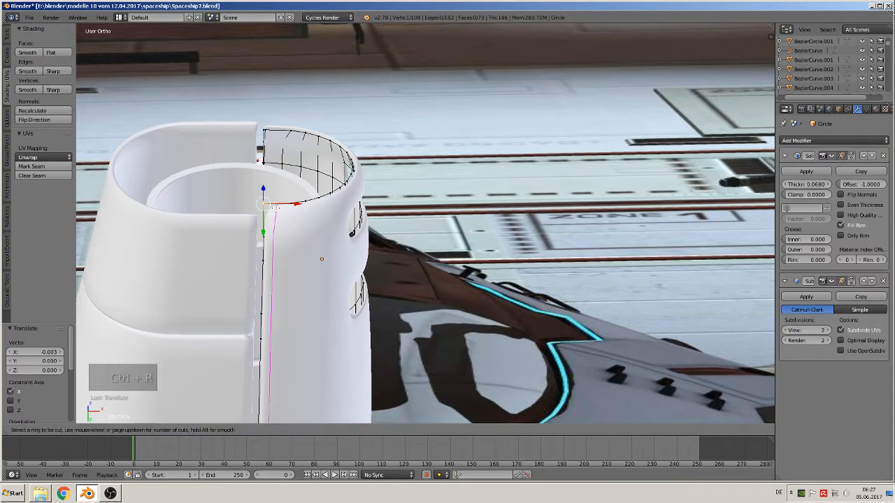
click(269, 208)
right_click(267, 207)
mouse_move(268, 208)
middle_down()
mouse_move(260, 221)
mouse_move(268, 208)
middle_up()
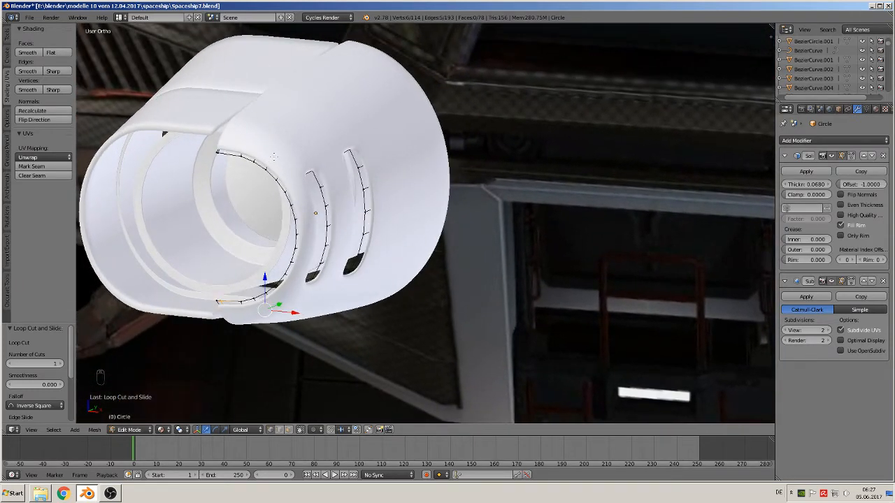
Add a loop cut around the right shell piece's front opening and slide it close to the rim edge.
key(ctrl+r)
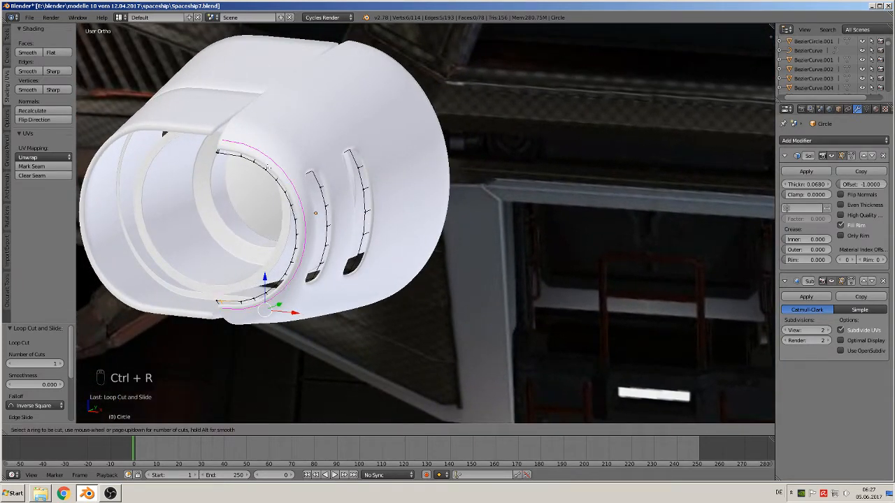
click(262, 176)
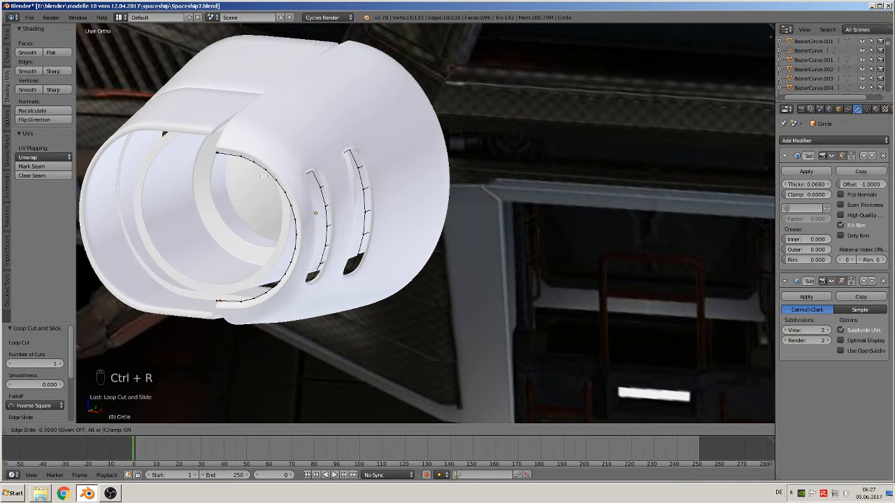
click(274, 191)
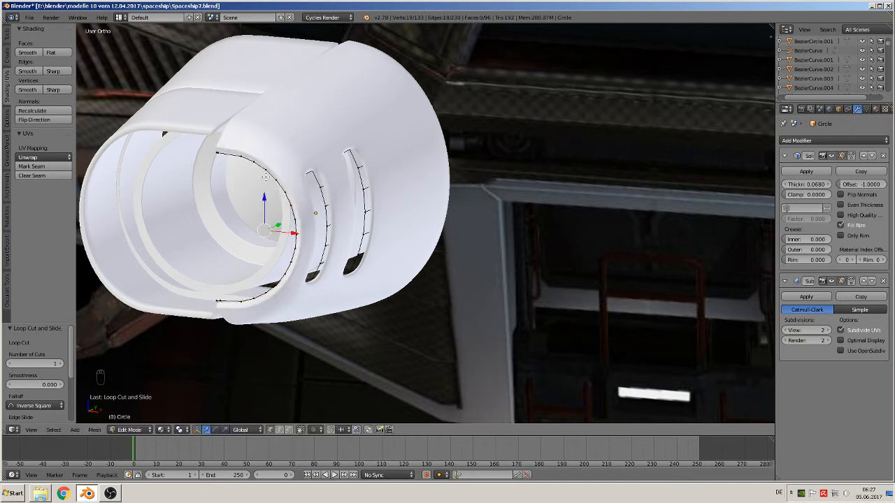
key(Tab)
middle_drag(277, 207, 319, 184)
Enable proportional editing, scale the right shell piece's front rim loop to about 1.10 and move it 0.001 along X.
key(Tab)
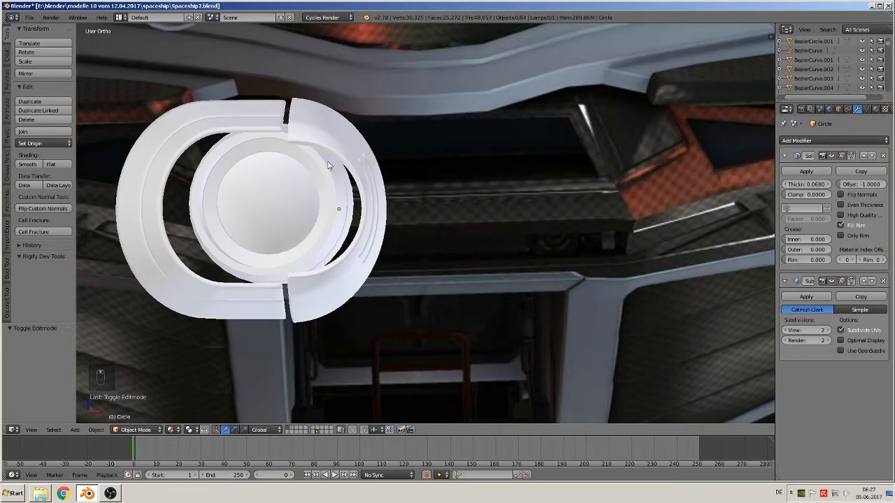
alt+right_click(306, 269)
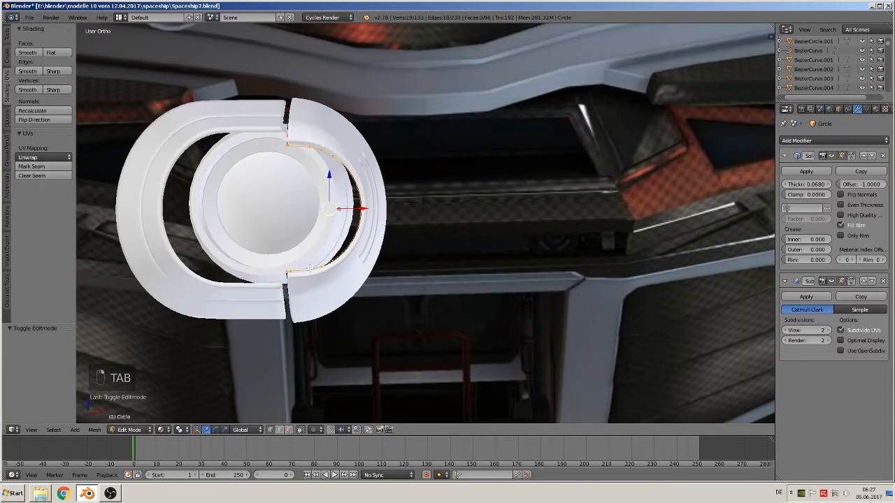
click(314, 429)
click(373, 385)
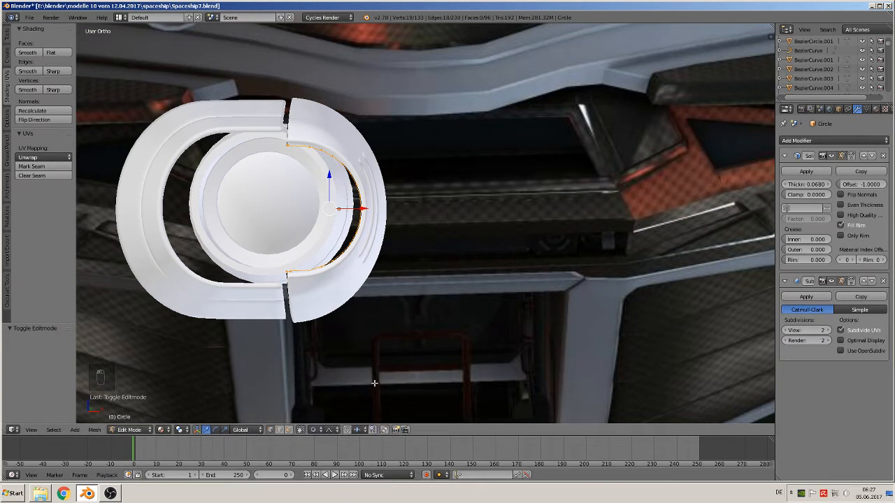
key(s)
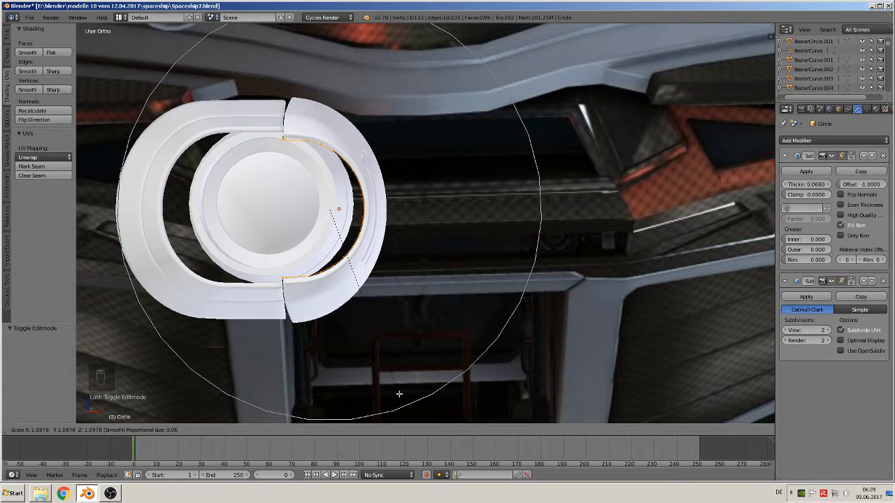
click(399, 394)
drag(361, 209, 364, 208)
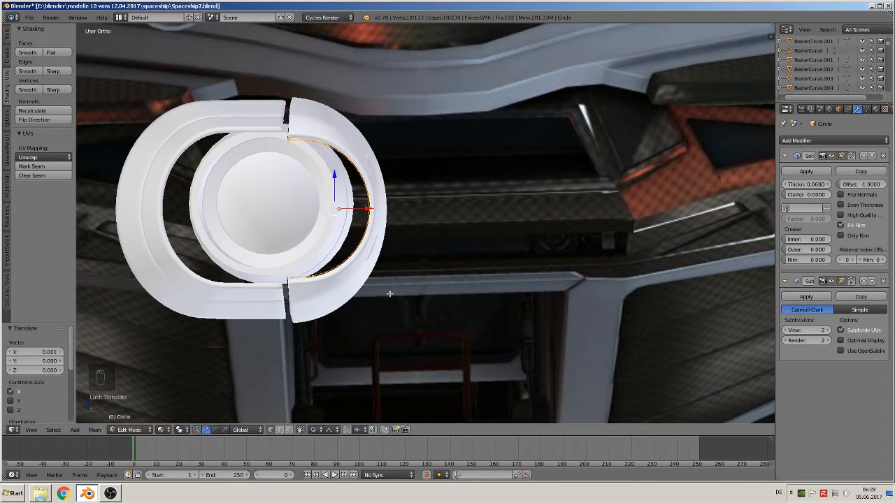
Scale the front rim loop to about 1.07 along Z with proportional editing.
key(s)
key(z)
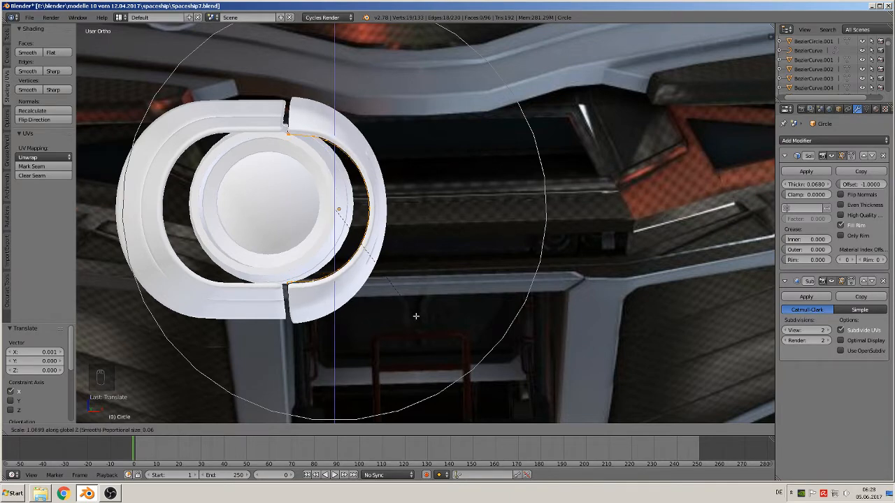
click(415, 315)
key(Tab)
middle_drag(410, 316, 422, 264)
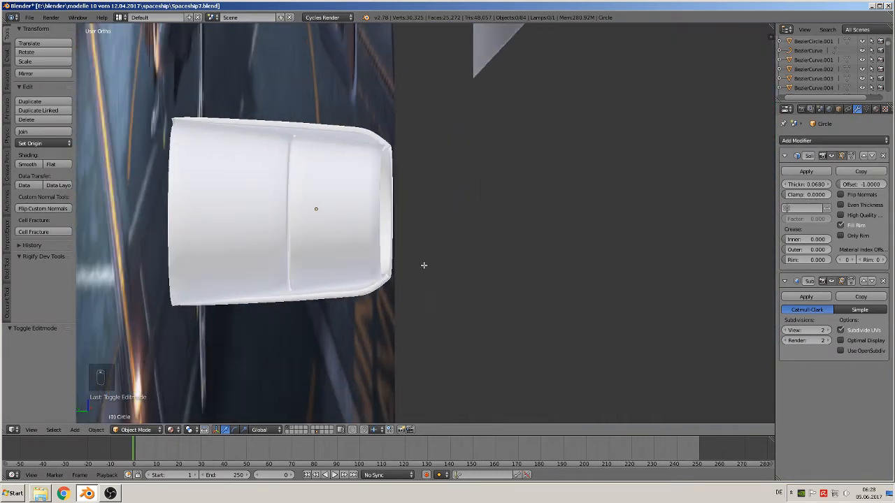
Scale the right shell piece's front rim loop to 0.845 along Z with proportional editing from the side view.
key(Tab)
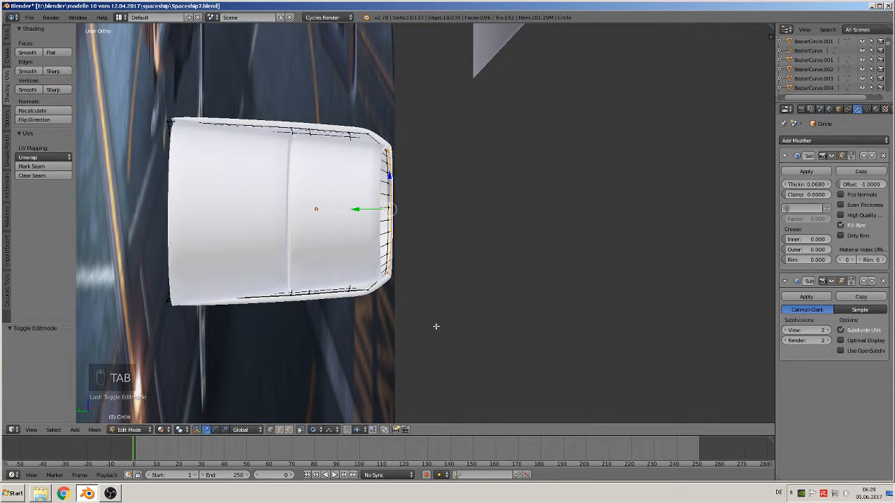
key(s)
key(z)
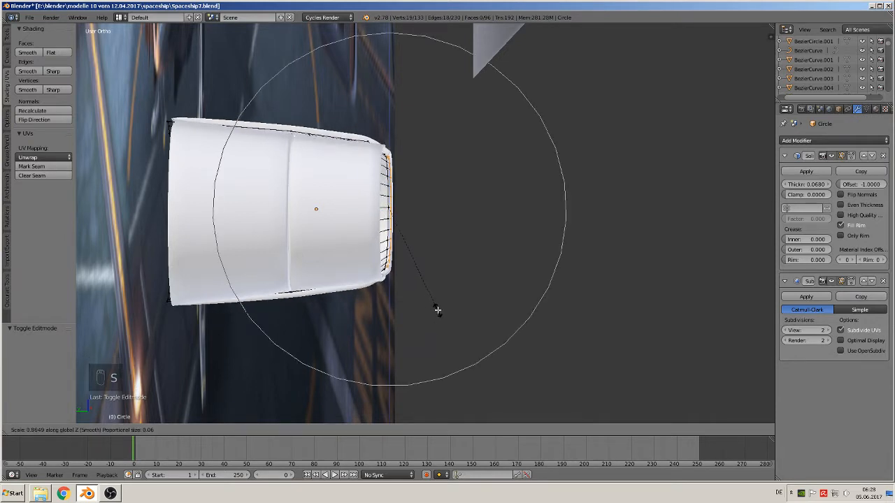
click(438, 302)
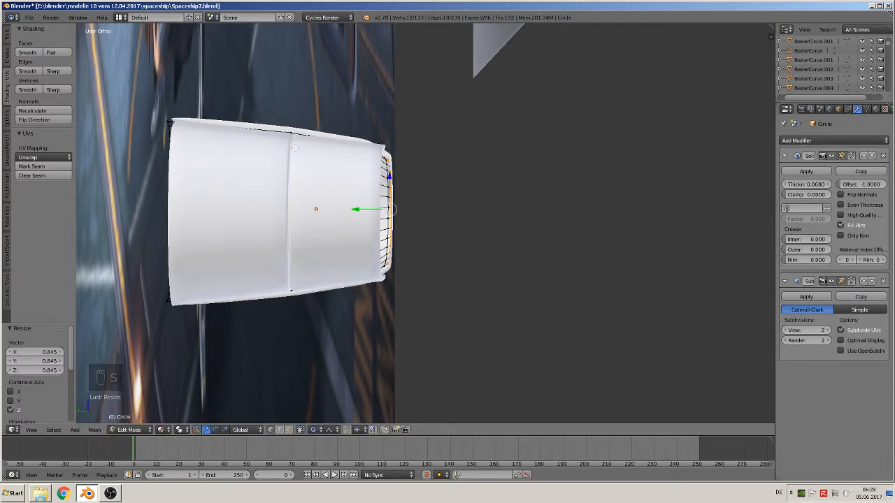
Try to scale the edge loop beside the rear slot along Z with proportional editing and undo the scaling.
right_click(293, 132)
alt+right_click(293, 137)
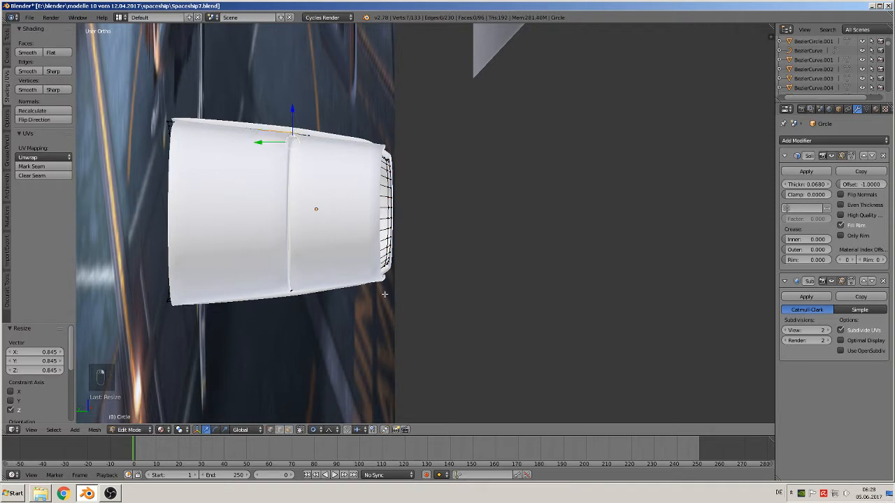
key(s)
key(z)
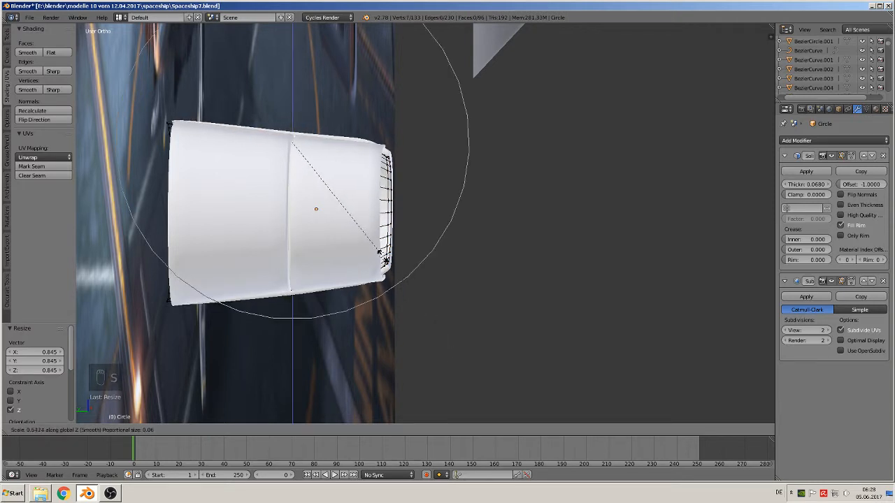
click(381, 253)
middle_drag(291, 288, 244, 295)
key(ctrl+z)
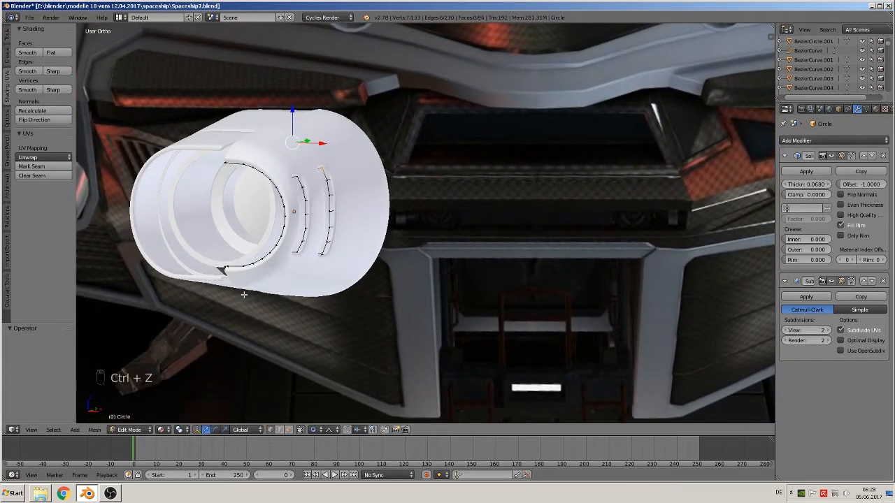
key(ctrl+z)
Scale the left shell piece's front rim loop to 0.901 on all axes with proportional editing.
middle_drag(223, 271, 208, 273)
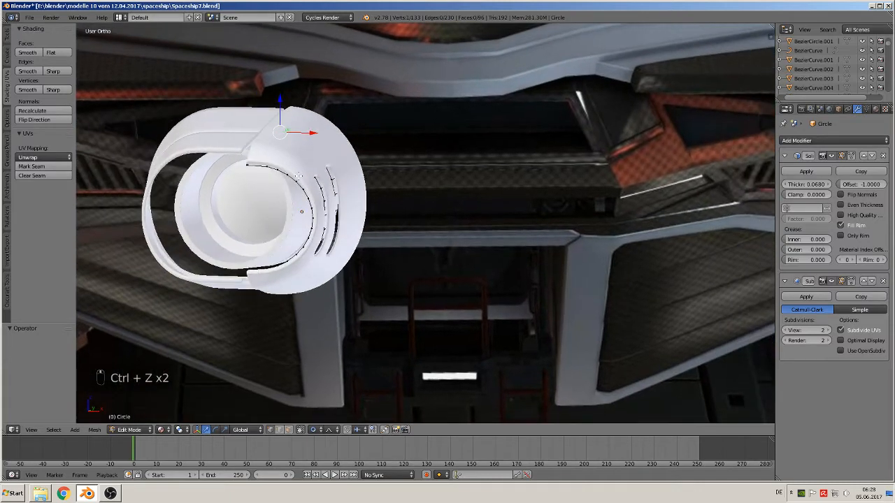
middle_drag(218, 145, 243, 151)
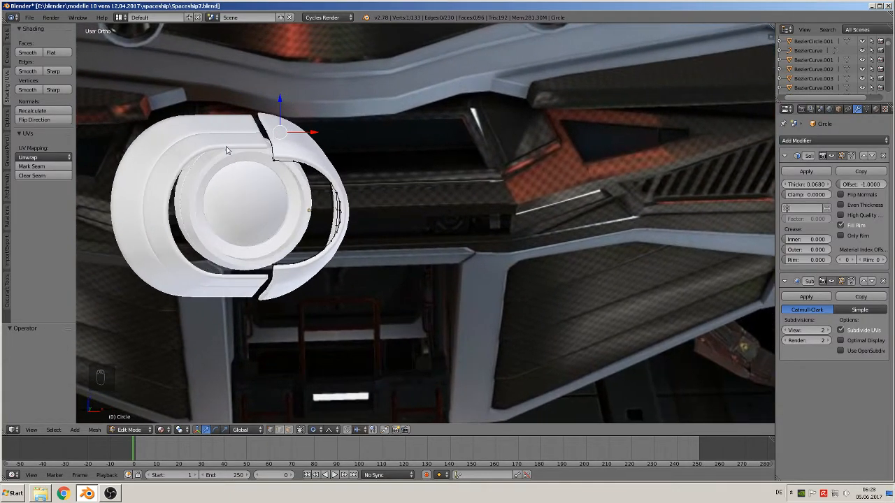
key(Tab)
right_click(225, 145)
key(Tab)
alt+right_click(234, 153)
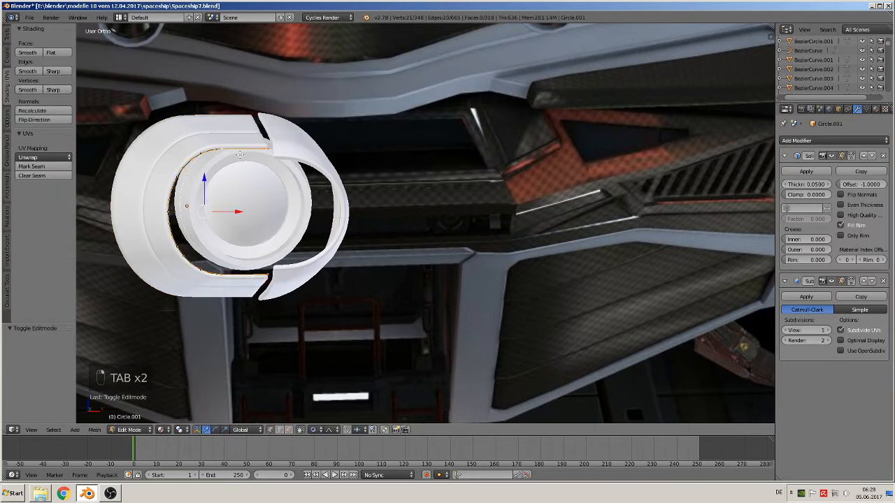
middle_drag(354, 302, 342, 305)
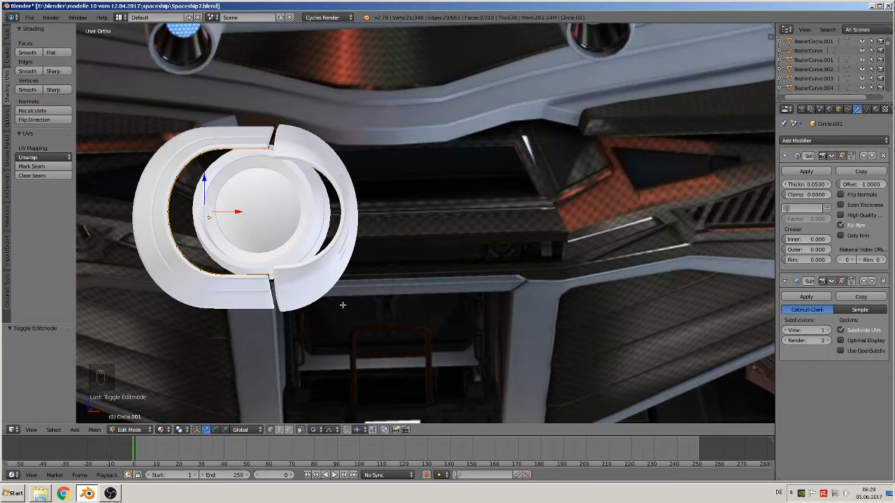
key(ctrl+s)
click(327, 305)
key(s)
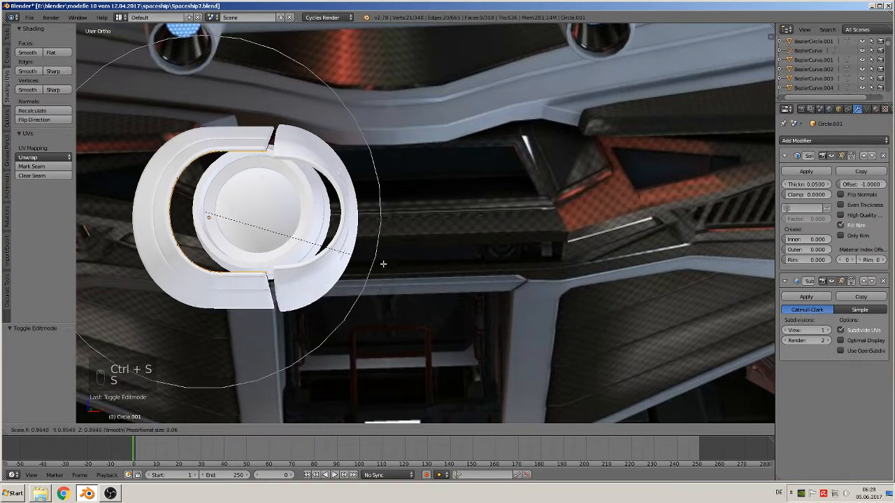
click(317, 203)
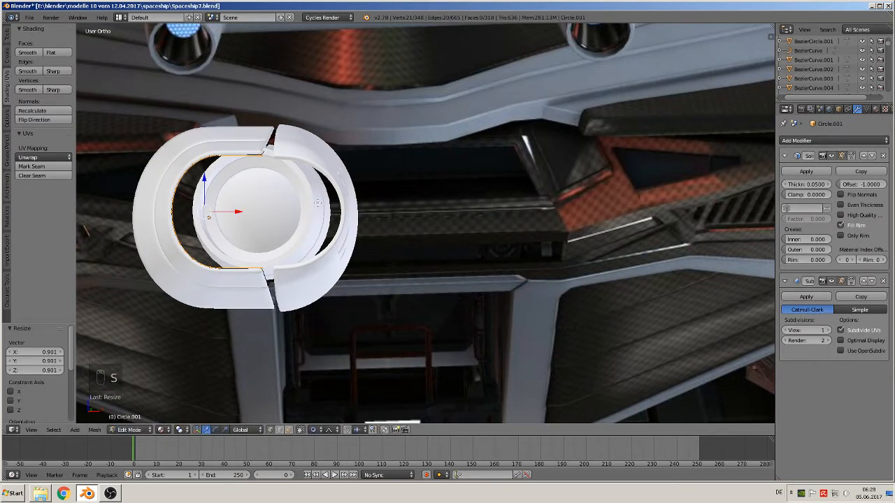
Examine the engine shell from several angles and compare it with the engine in the reference image.
key(Tab)
middle_drag(273, 183, 275, 213)
drag(105, 136, 106, 140)
middle_drag(213, 248, 258, 230)
key(a)
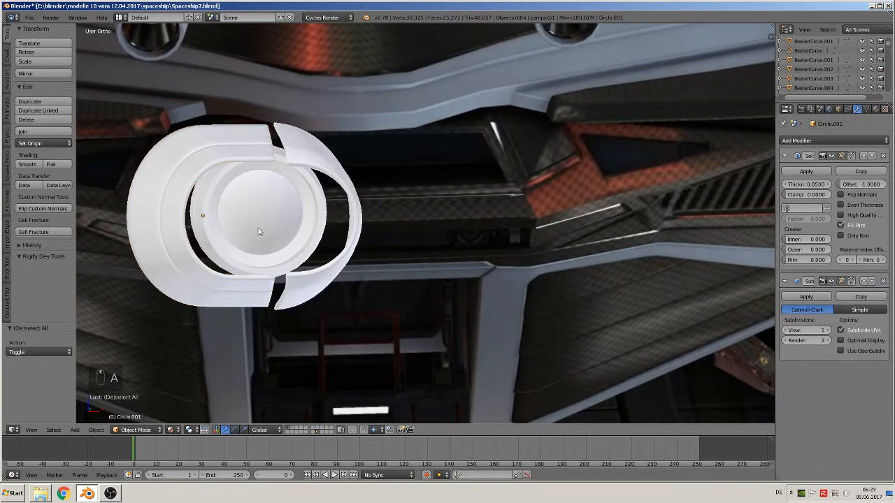
scroll(320, 264, down, 4)
middle_drag(338, 267, 411, 295)
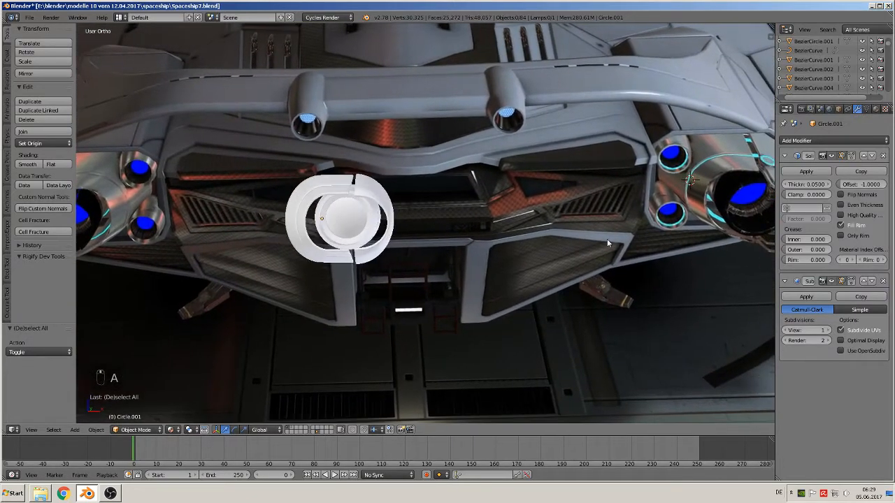
key(KP_1)
shift+middle_drag(613, 254, 499, 278)
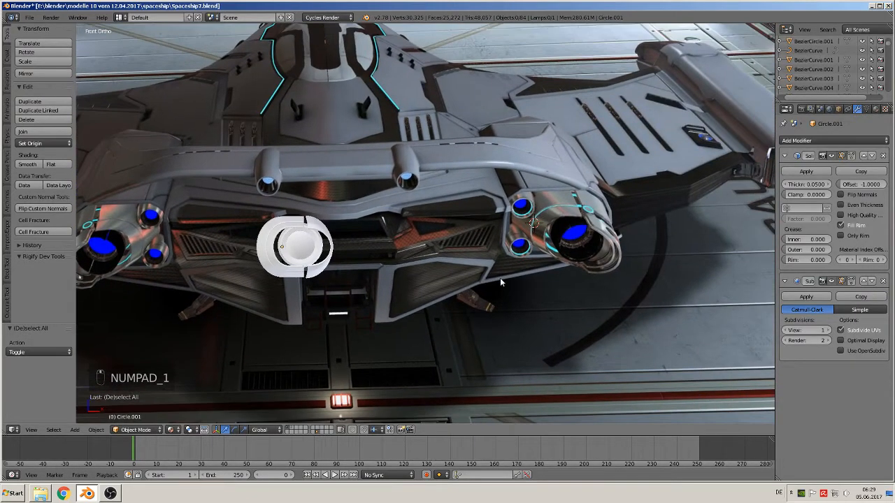
scroll(500, 278, up, 2)
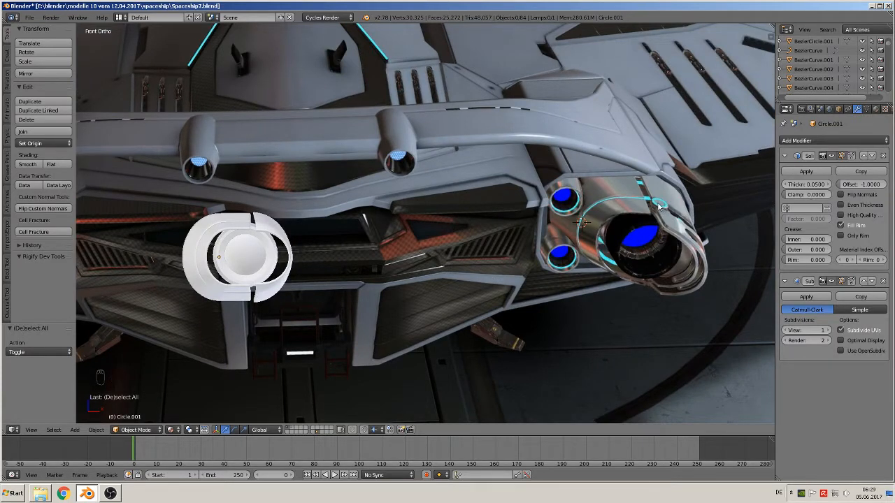
middle_drag(358, 253, 376, 343)
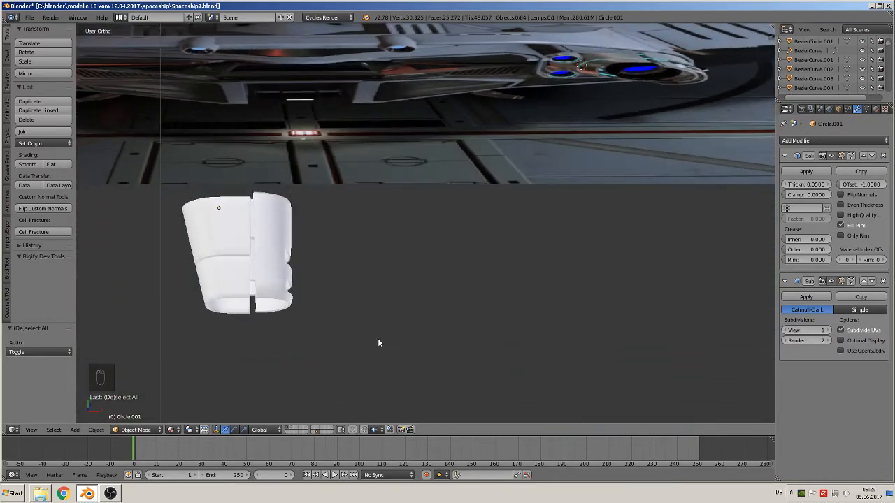
Disable proportional editing and scale the left shell piece's seam edge loop along X from the top view.
key(KP_7)
scroll(406, 343, up, 2)
shift+middle_drag(282, 337, 469, 250)
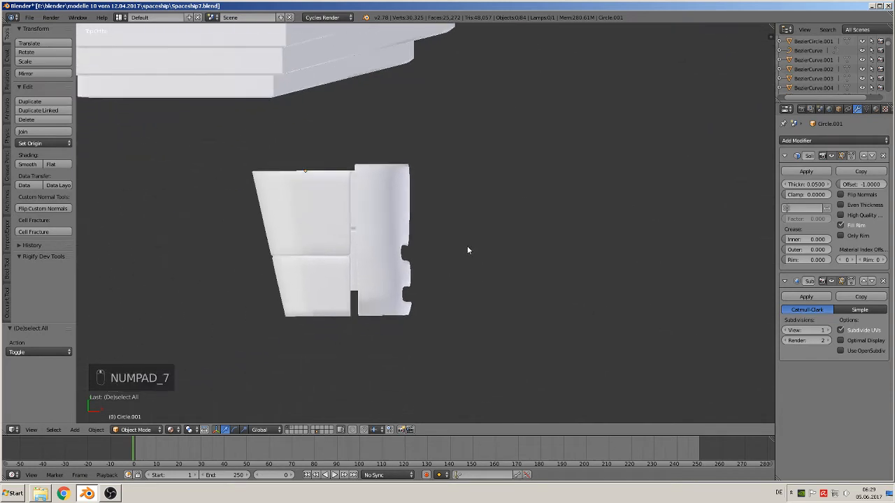
scroll(490, 252, up, 2)
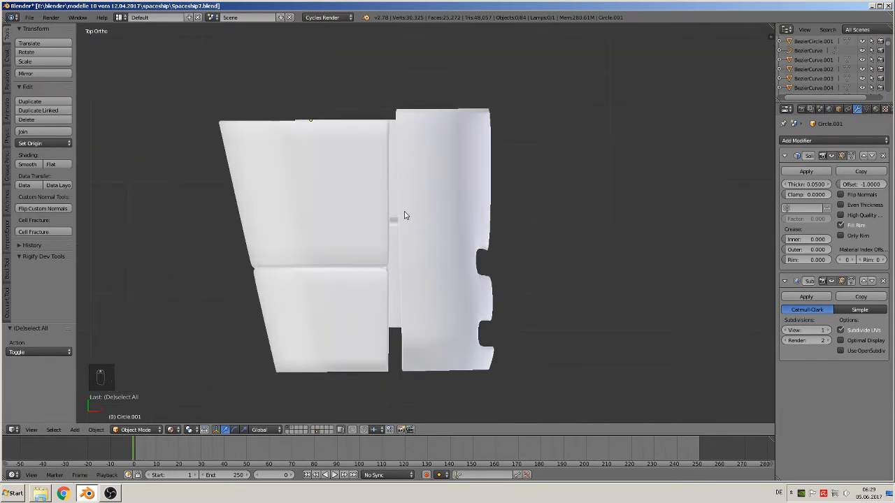
key(Tab)
key(Tab)
key(Tab)
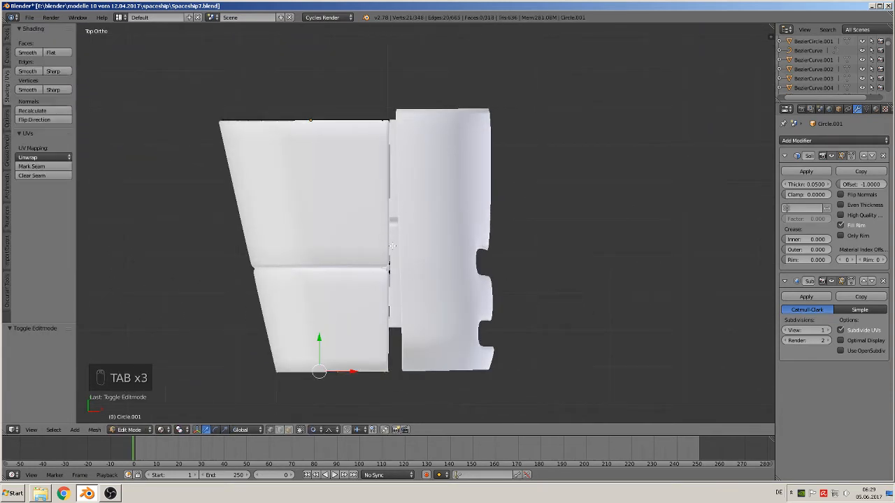
alt+right_click(389, 238)
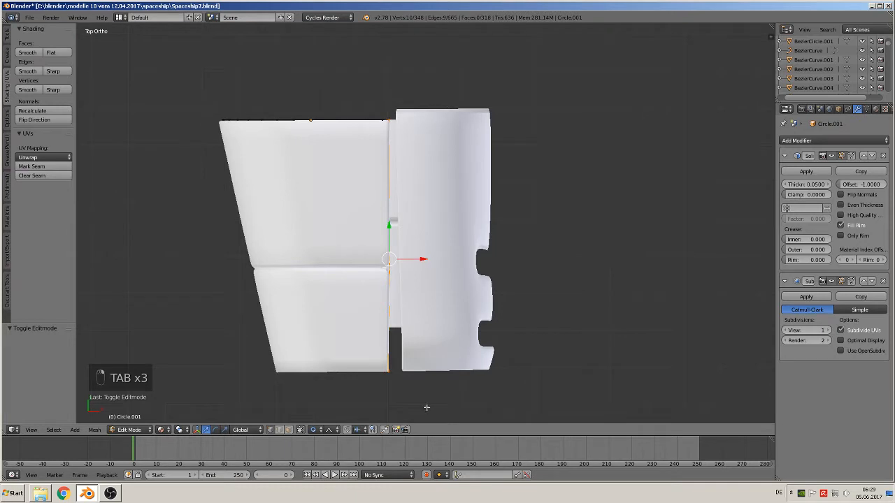
click(315, 431)
click(320, 420)
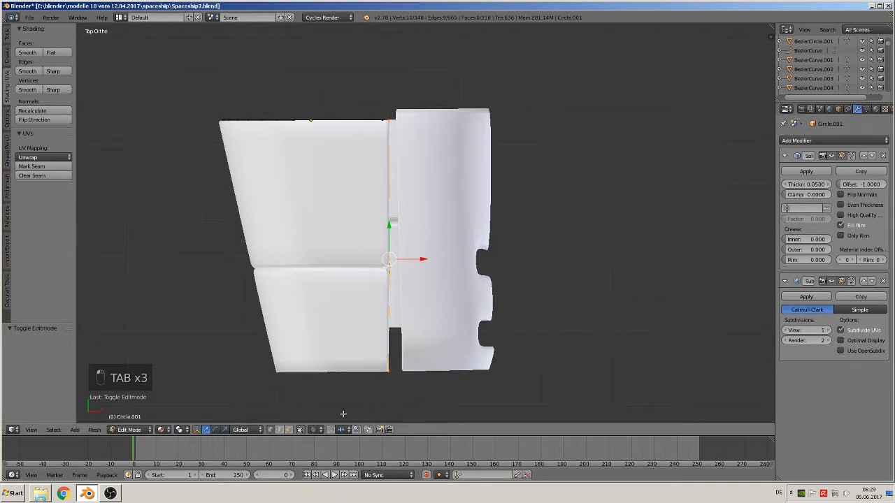
key(s)
key(x)
click(518, 344)
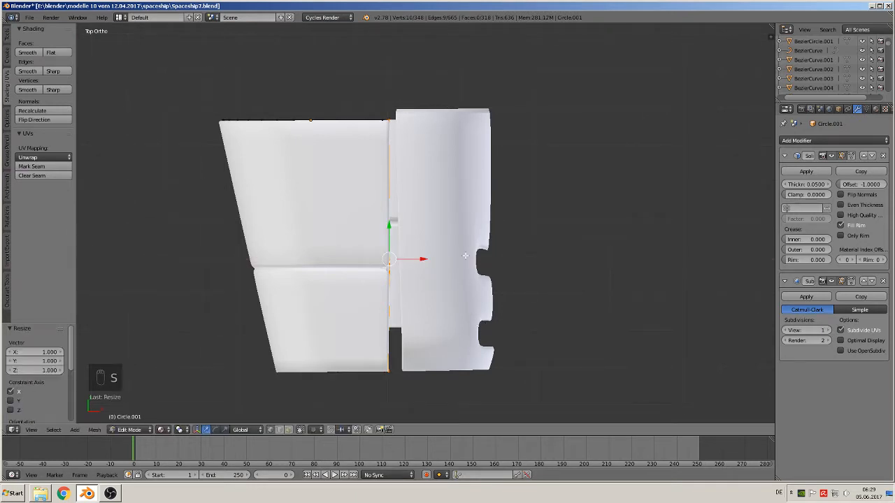
Straighten the right shell piece's seam edge loop by scaling it to 0 along X.
key(Tab)
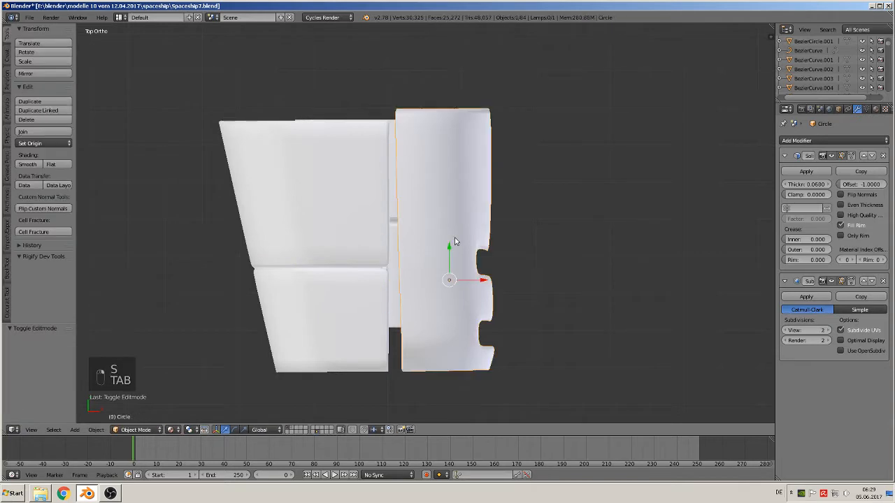
key(Tab)
right_click(402, 283)
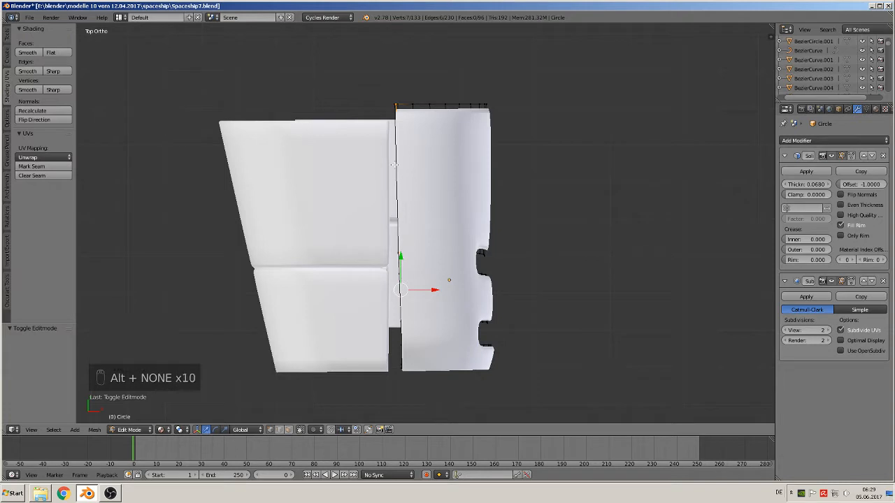
alt+right_click(395, 165)
key(s)
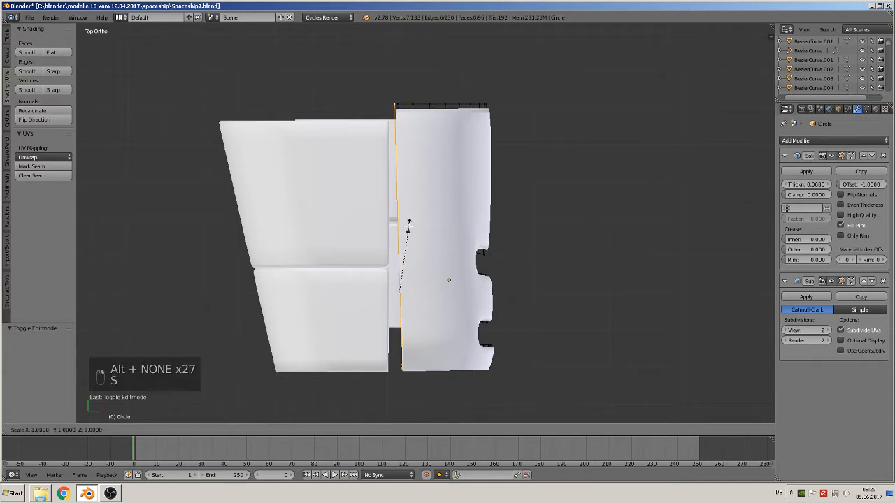
key(x)
key(0)
click(409, 224)
key(Tab)
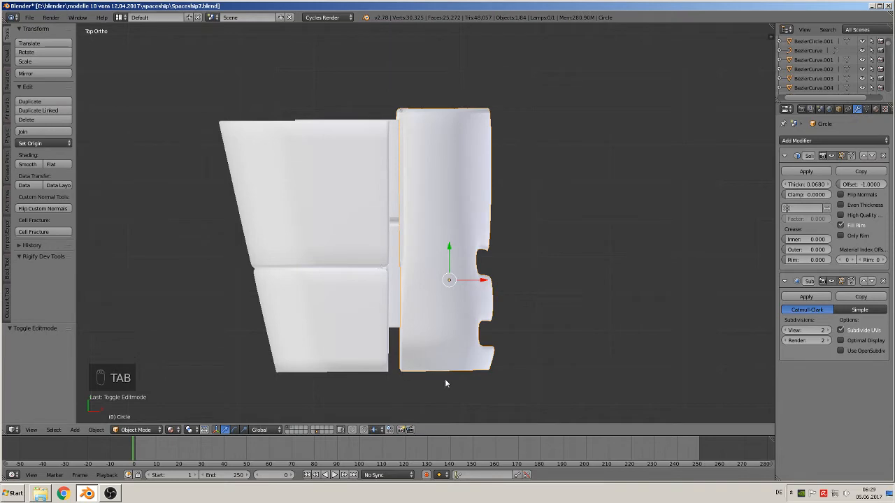
Inspect the seam between the shell pieces and compare it with the round detail on the reference engine.
middle_drag(445, 383, 430, 300)
key(Tab)
scroll(429, 300, down, 2)
key(Tab)
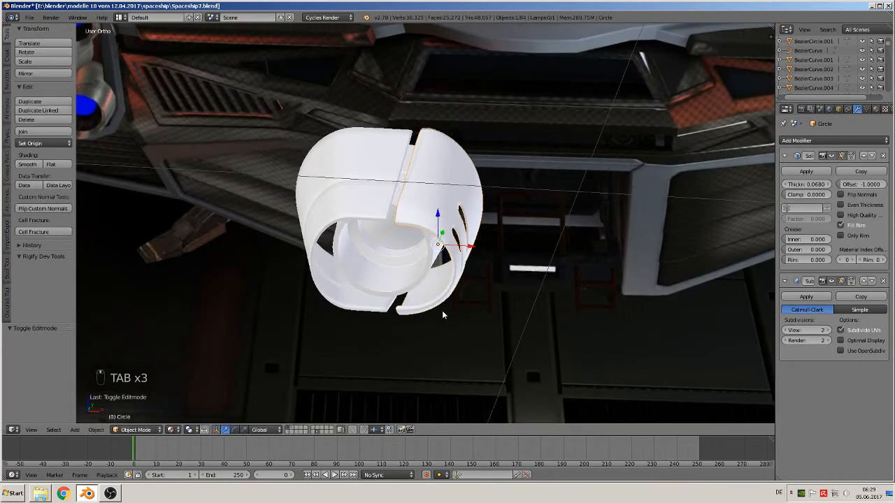
key(a)
scroll(498, 319, down, 3)
shift+middle_drag(593, 326, 374, 331)
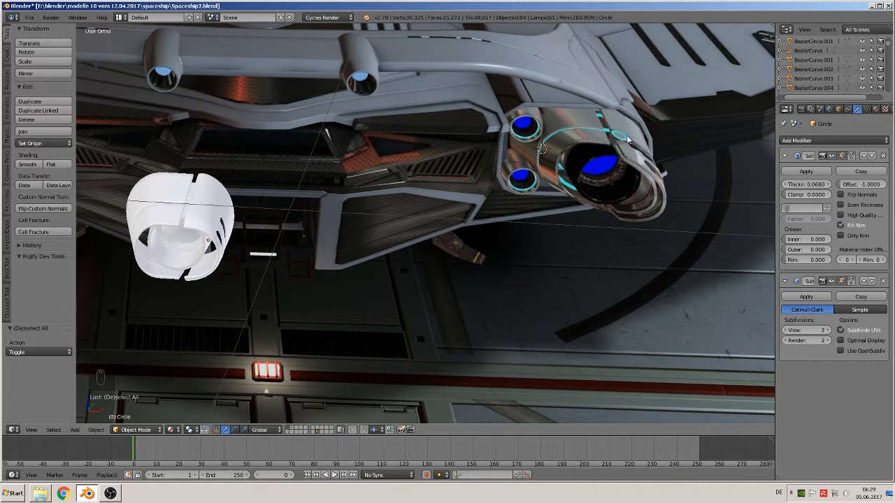
key(KP_1)
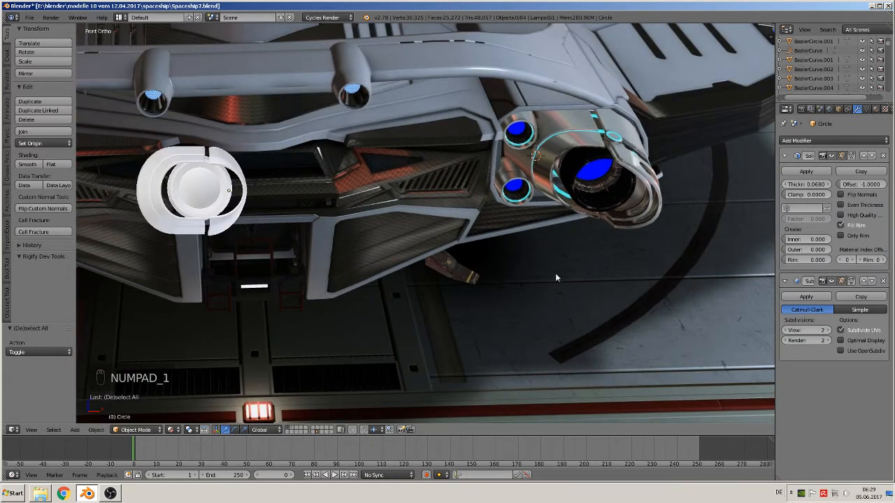
Add a 32-vertex mesh circle, scale it to 0.027, rotate it 90° about X and scale it again to 0.243.
click(75, 430)
mouse_move(84, 418)
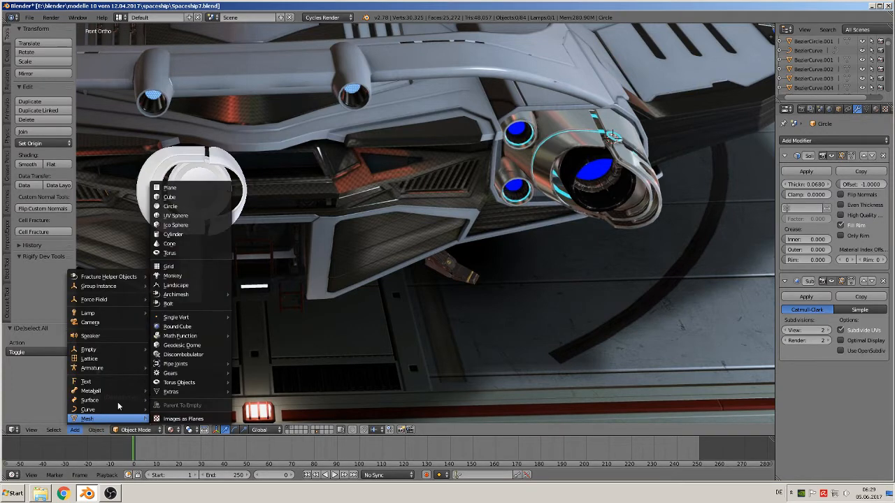
click(204, 208)
key(s)
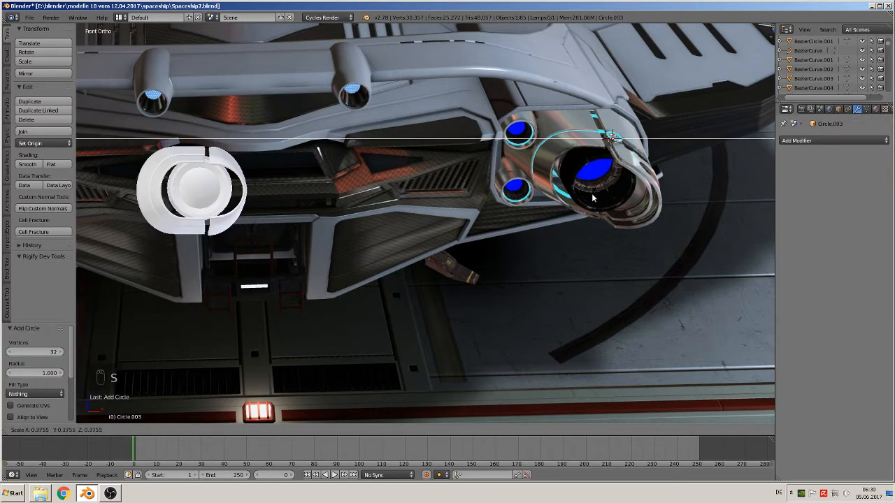
click(633, 189)
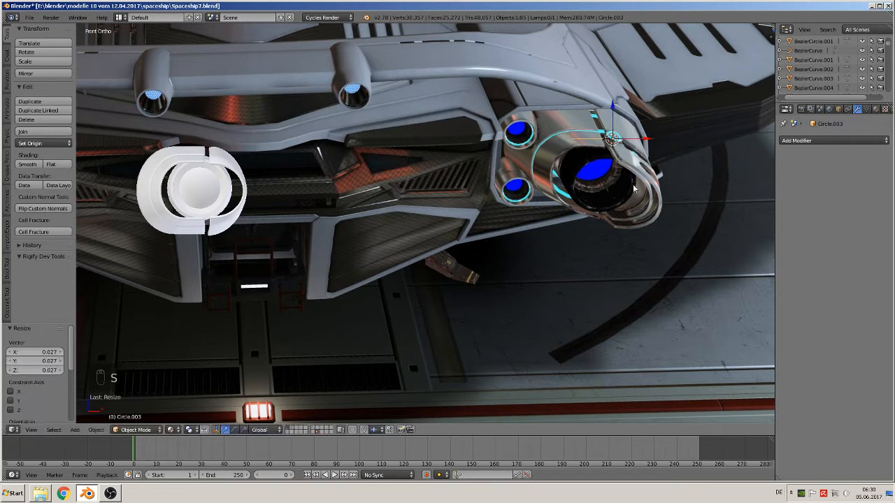
text(rx90)
click(658, 260)
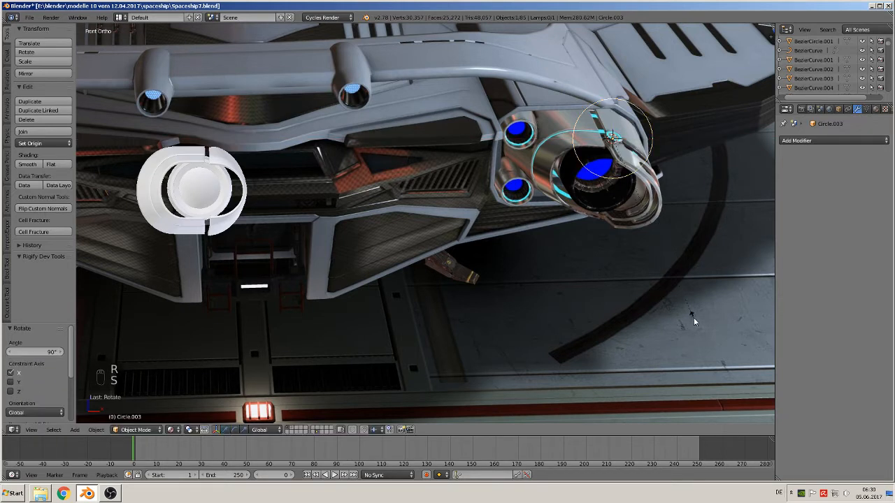
key(s)
click(637, 184)
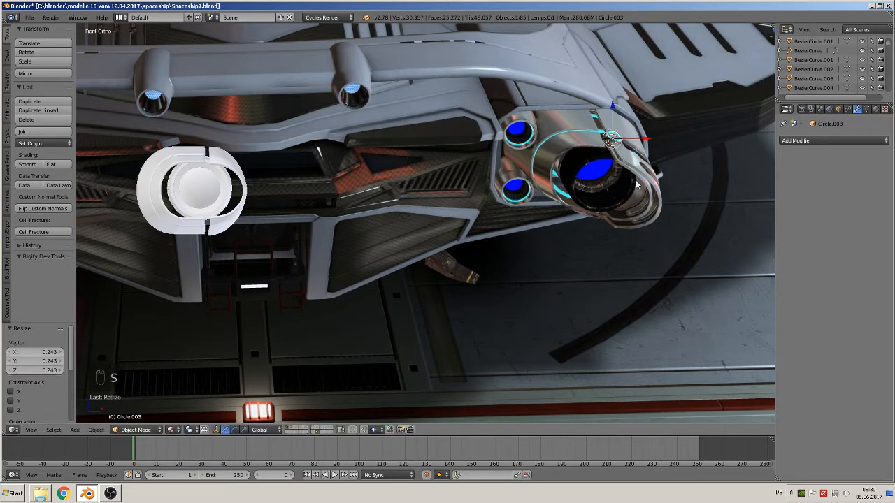
Move the new circle -0.079 along Z, clear of the reference engine.
drag(615, 100, 595, 218)
shift+middle_drag(678, 291, 453, 311)
scroll(508, 283, up, 3)
scroll(507, 283, down, 3)
scroll(454, 306, up, 1)
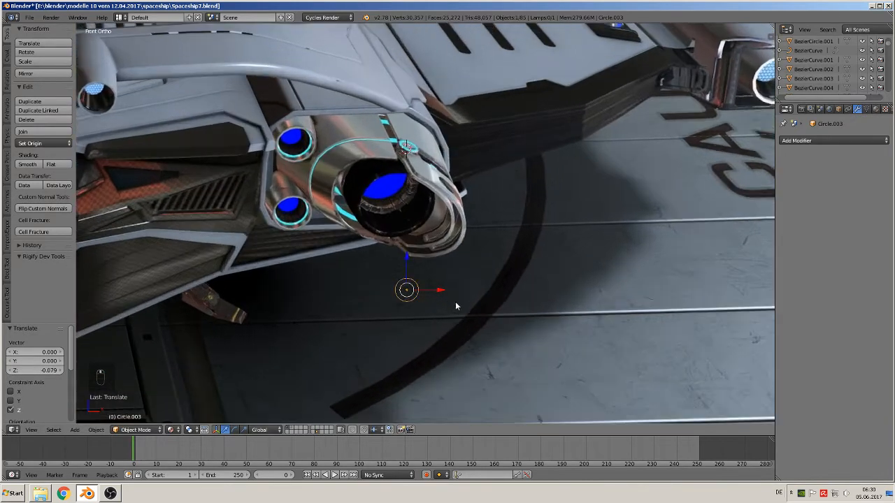
Extrude the circle's edge inward at a scale of 0.615 and fill the inner loop with a face.
key(backslash)
key(Tab)
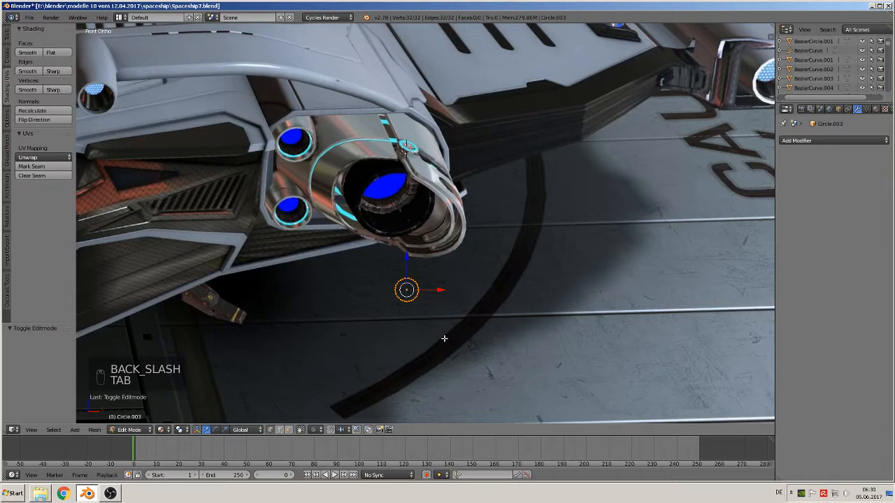
key(e)
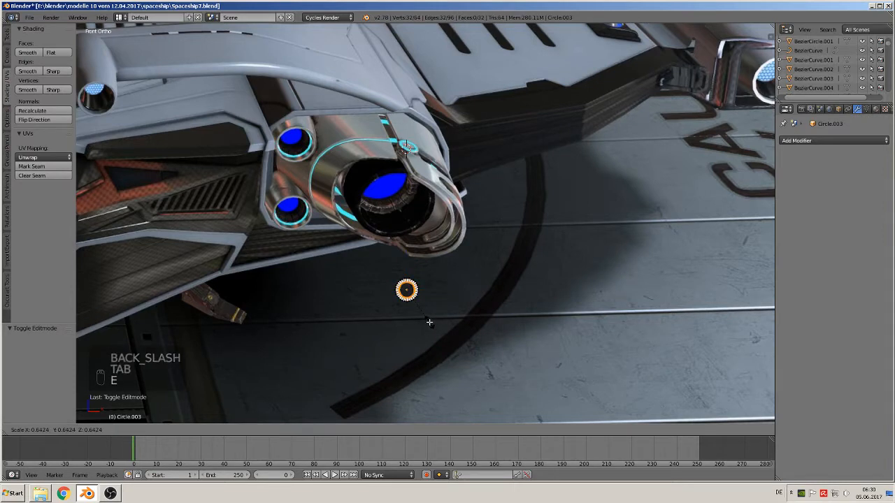
click(429, 321)
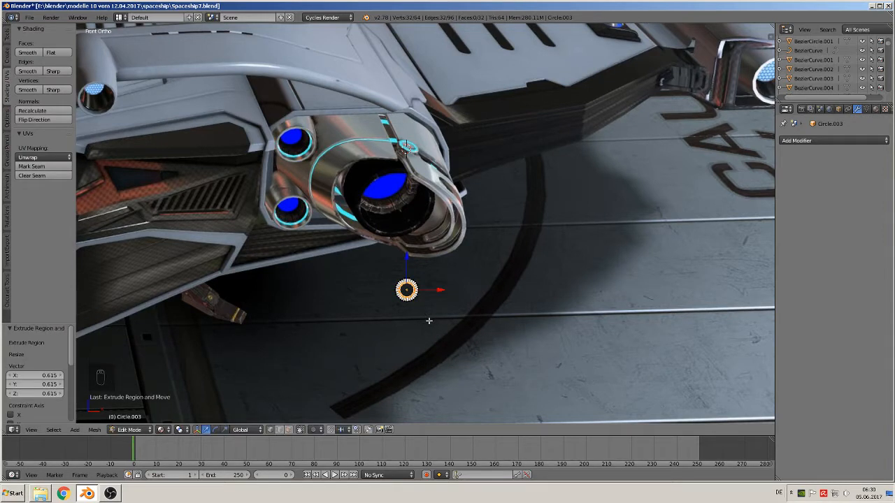
key(f)
middle_drag(429, 320, 389, 336)
key(Tab)
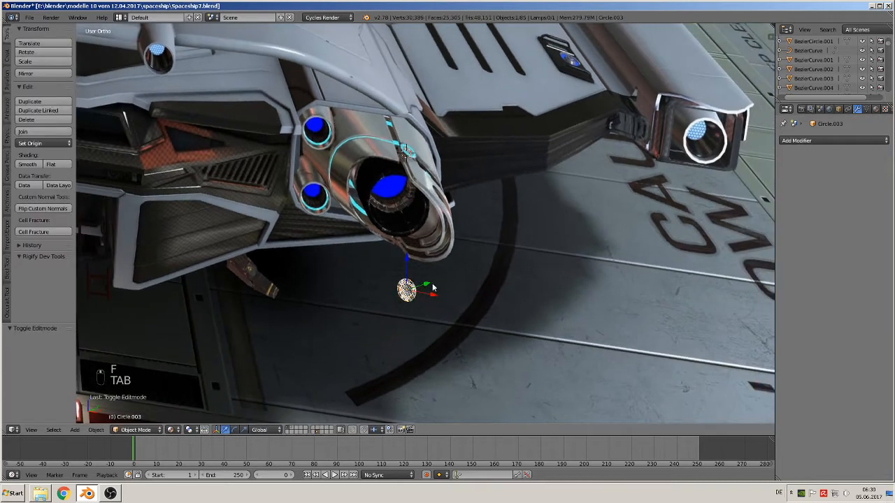
Move the filled disc -0.076 along Y.
drag(432, 287, 342, 316)
shift+middle_drag(385, 307, 551, 235)
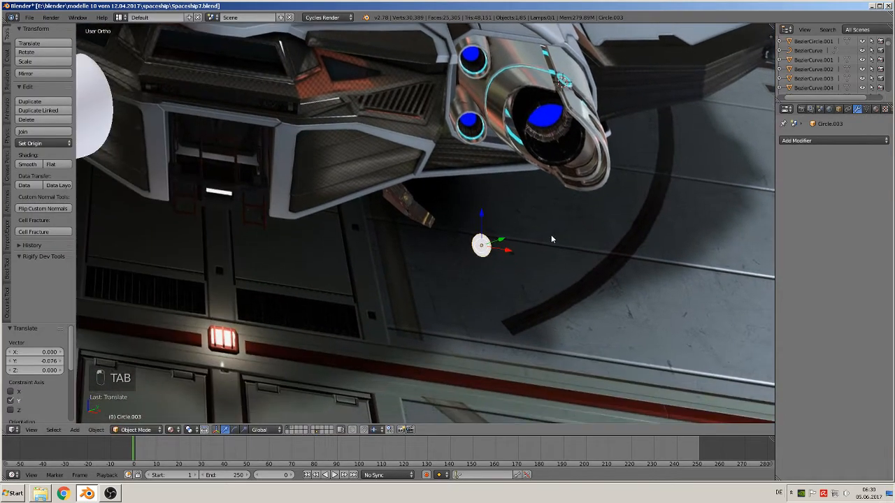
Extrude the disc's outer edge loop 0.003 along Y to give the disc a side wall.
scroll(594, 260, up, 5)
shift+middle_drag(605, 304, 435, 306)
key(Tab)
scroll(434, 306, up, 4)
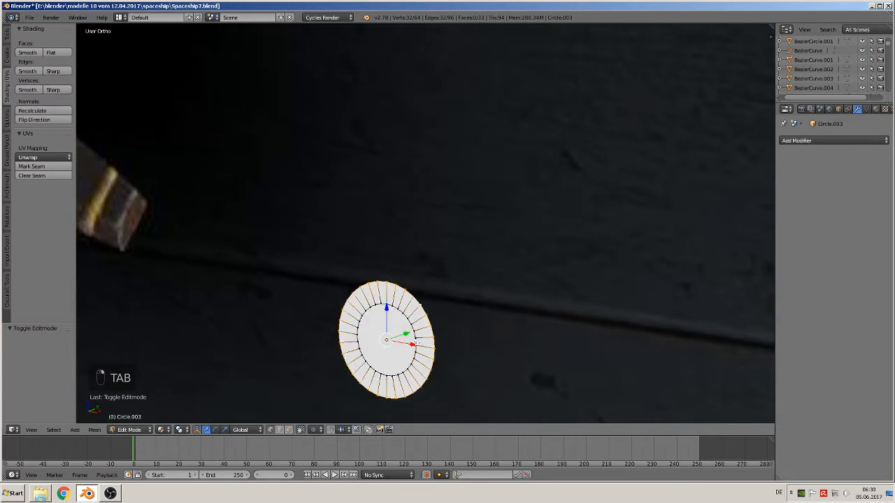
key(e)
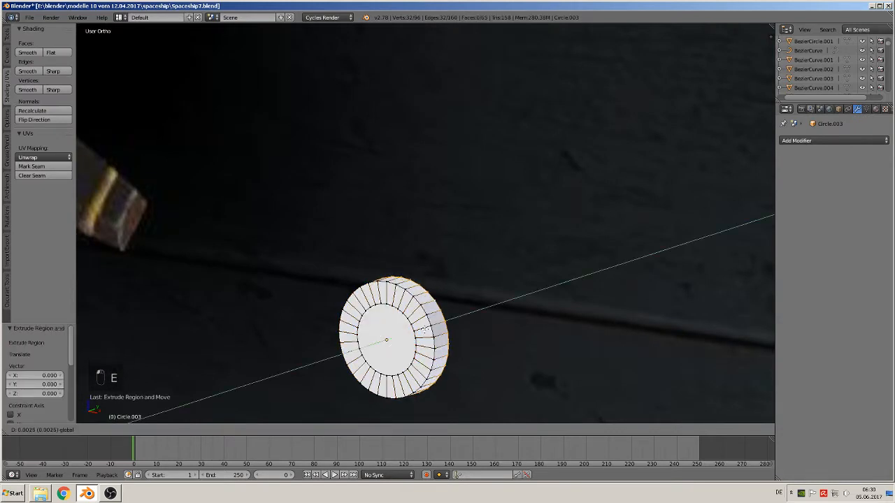
click(423, 330)
shift+middle_drag(451, 300, 473, 280)
scroll(462, 292, up, 3)
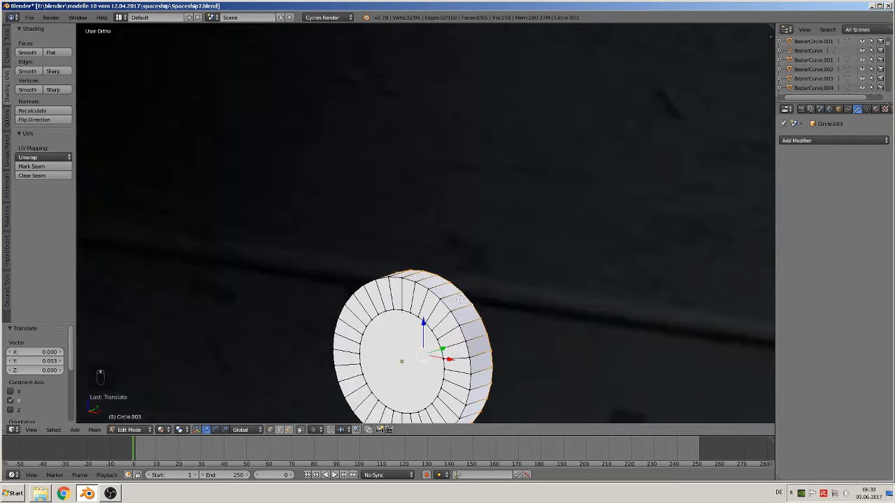
Add one loop cut on the disc's front ring, slid close to the inner circle's edge.
shift+middle_drag(432, 321, 436, 282)
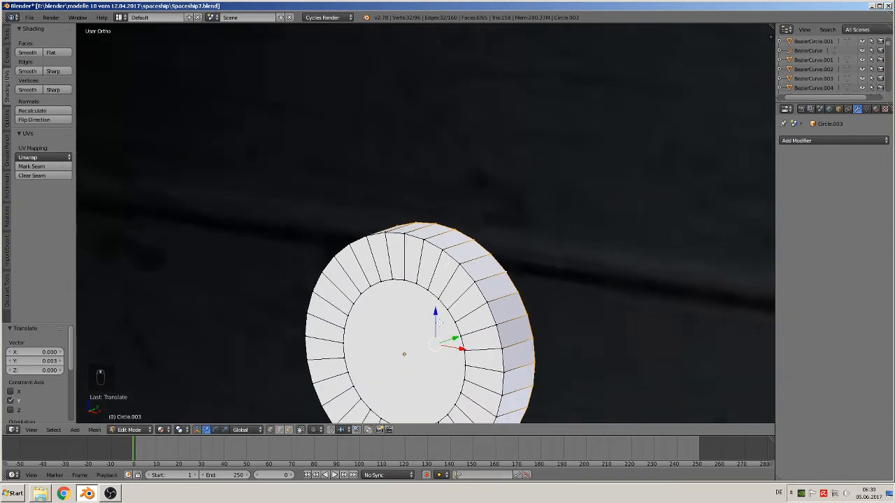
key(ctrl+r)
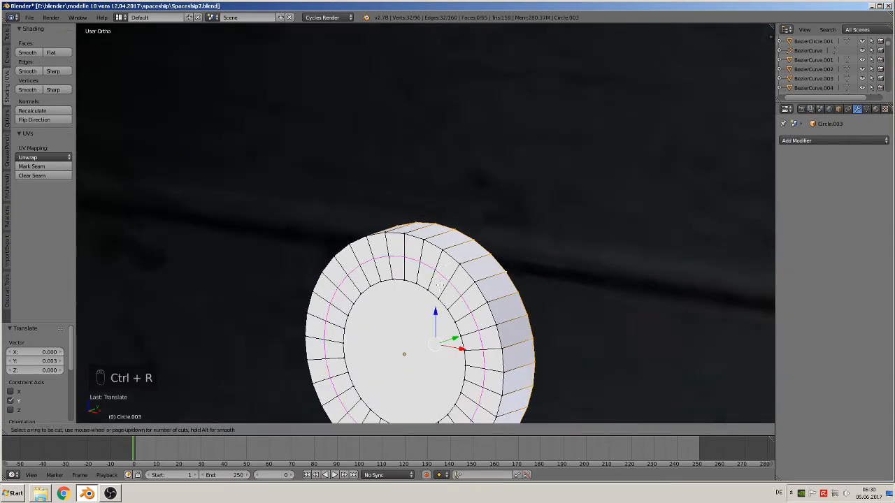
click(439, 285)
click(431, 300)
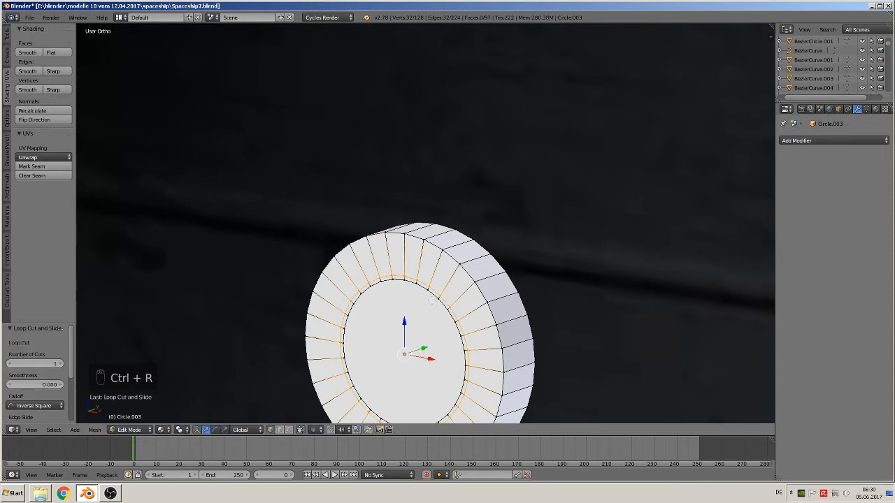
Select the narrow ring of faces around the inner circle and extrude it into the disc as a groove.
click(288, 430)
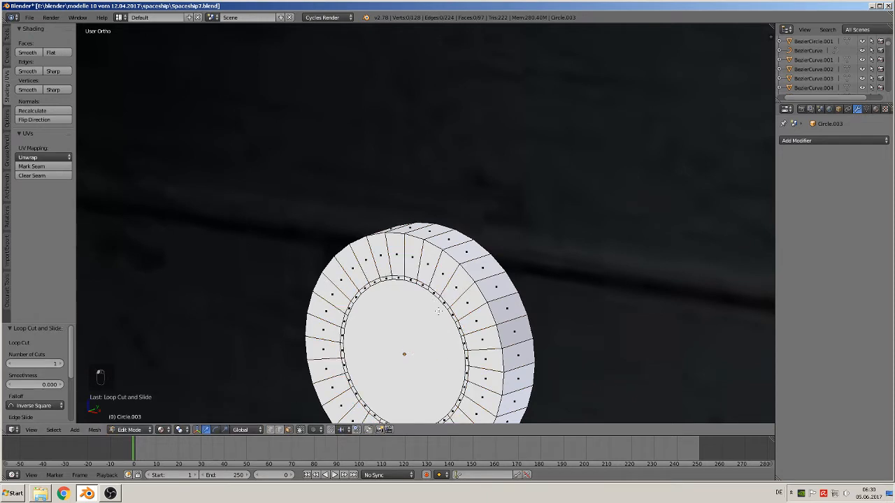
alt+right_click(442, 299)
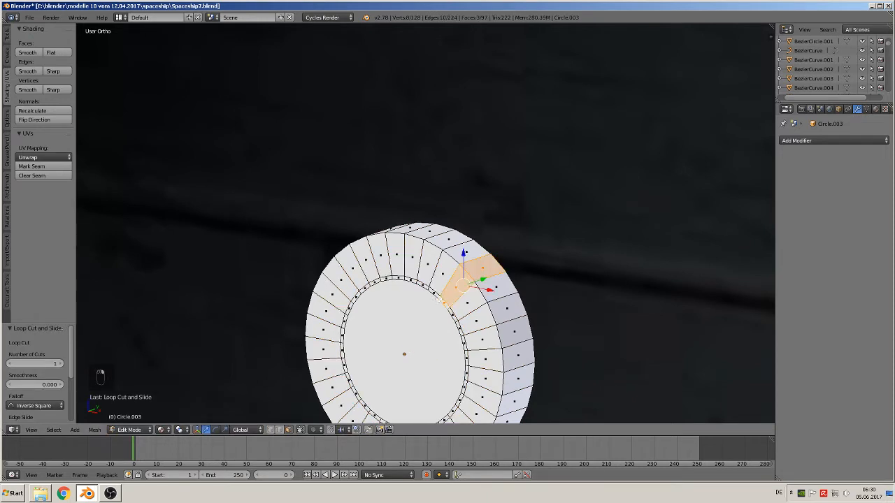
alt+right_click(437, 297)
key(e)
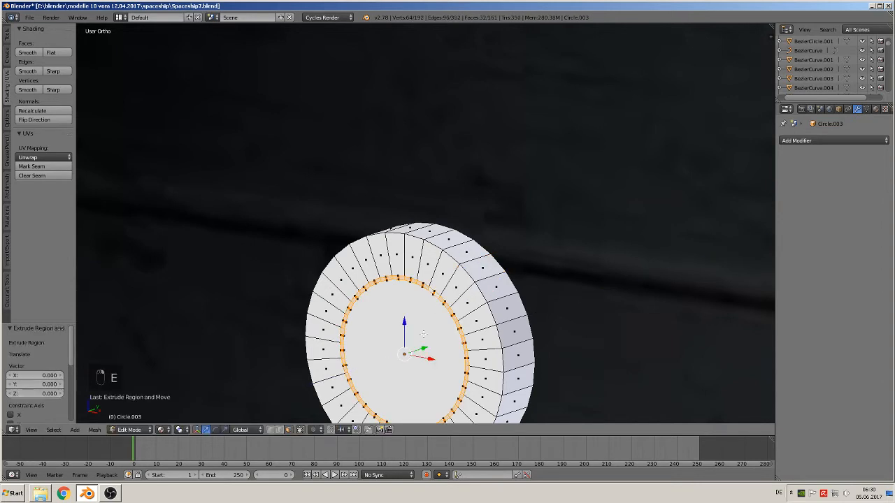
drag(422, 350, 429, 345)
Leave mesh editing and apply smooth shading to the whole disc.
key(Tab)
scroll(428, 344, down, 3)
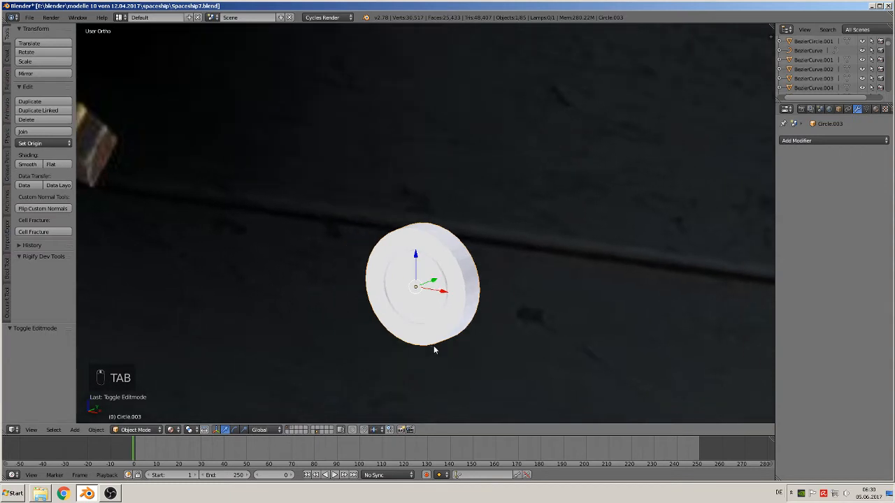
click(26, 164)
scroll(453, 282, up, 2)
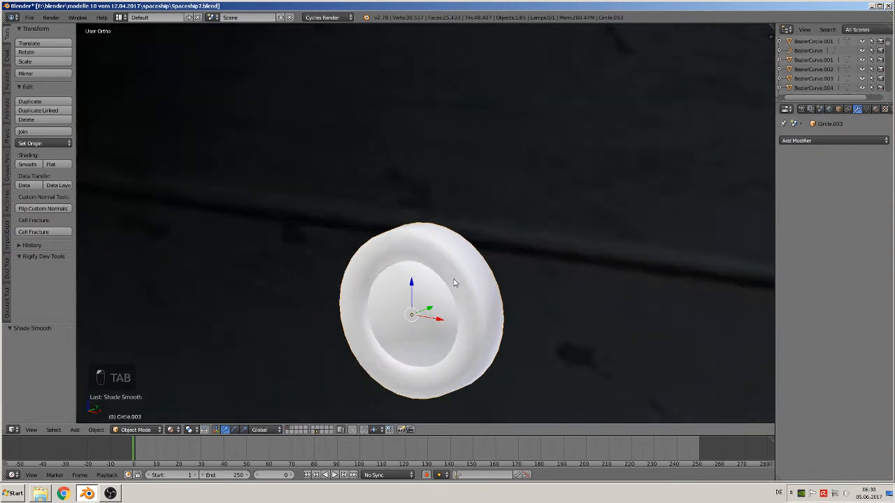
Add two support loop cuts to the disc's side wall, one near the back edge and one near the front edge.
key(Tab)
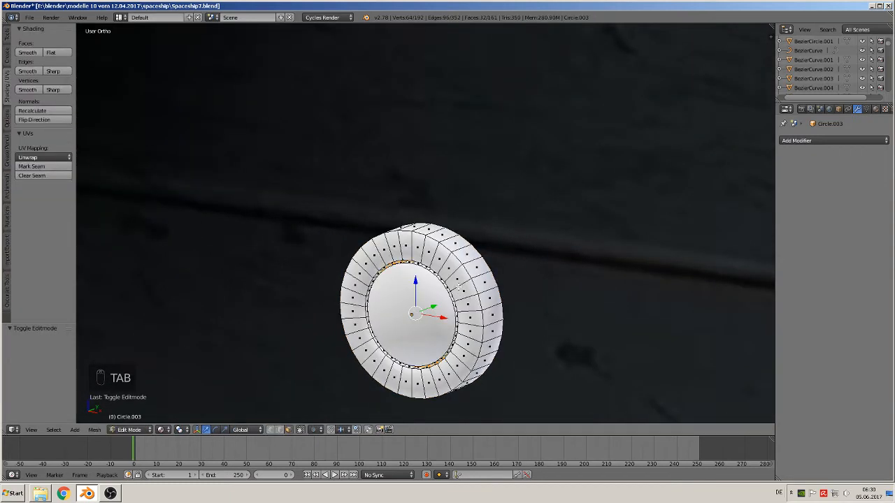
scroll(458, 284, up, 2)
key(ctrl+r)
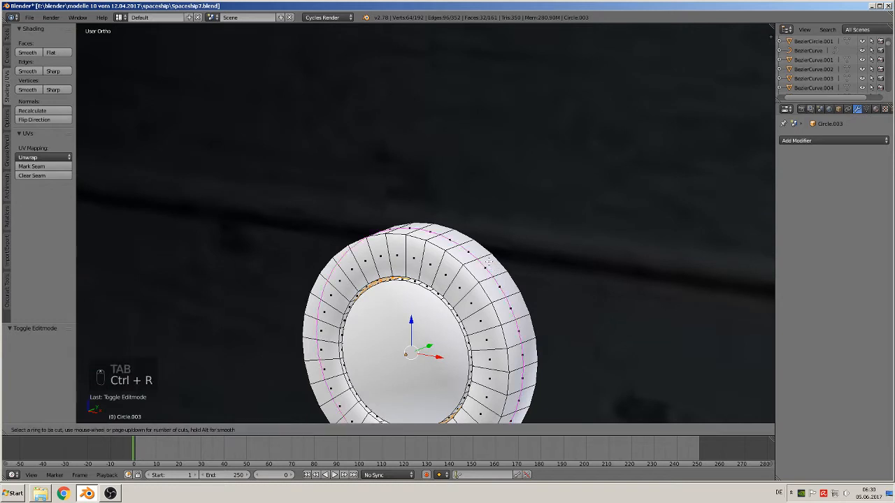
click(483, 261)
click(493, 256)
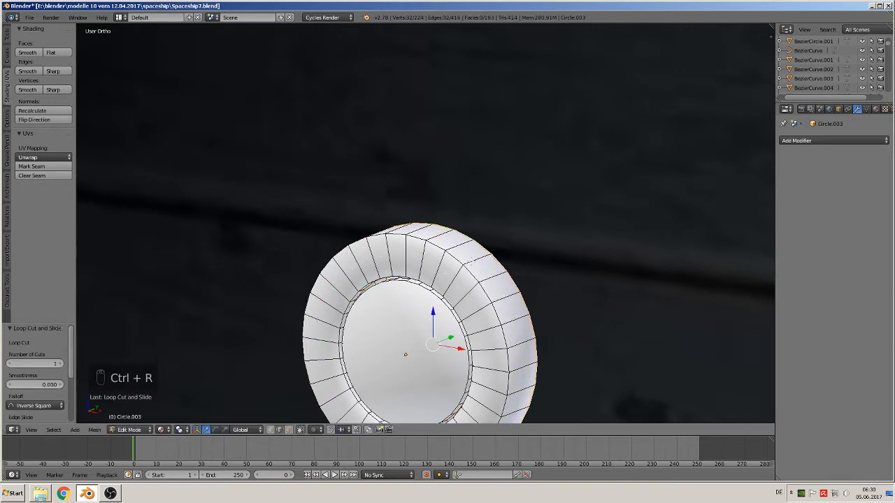
key(ctrl+r)
click(460, 270)
click(458, 272)
Add two support loop cuts to the disc's front ring, one by the outer rim and one by the groove.
key(ctrl+r)
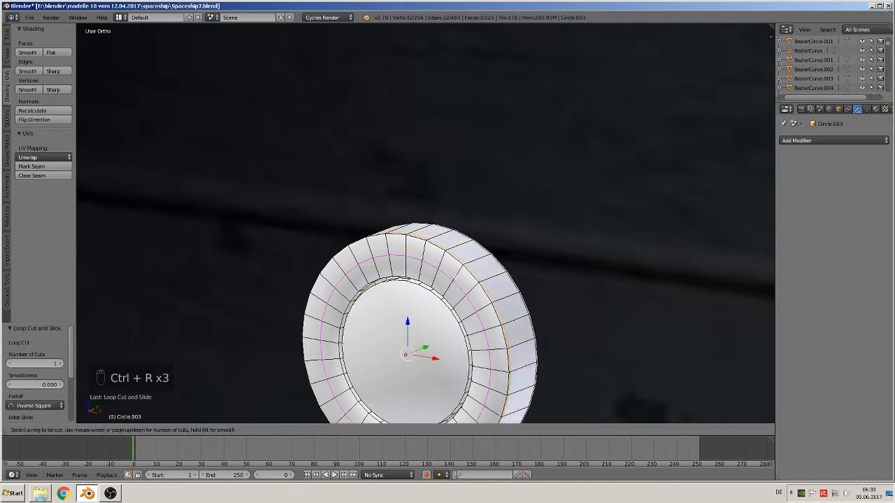
click(456, 276)
click(465, 265)
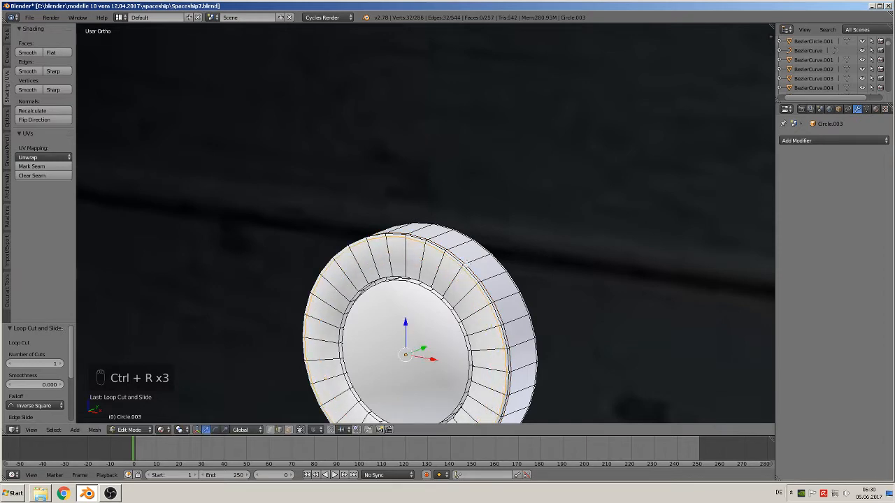
key(ctrl+r)
click(449, 288)
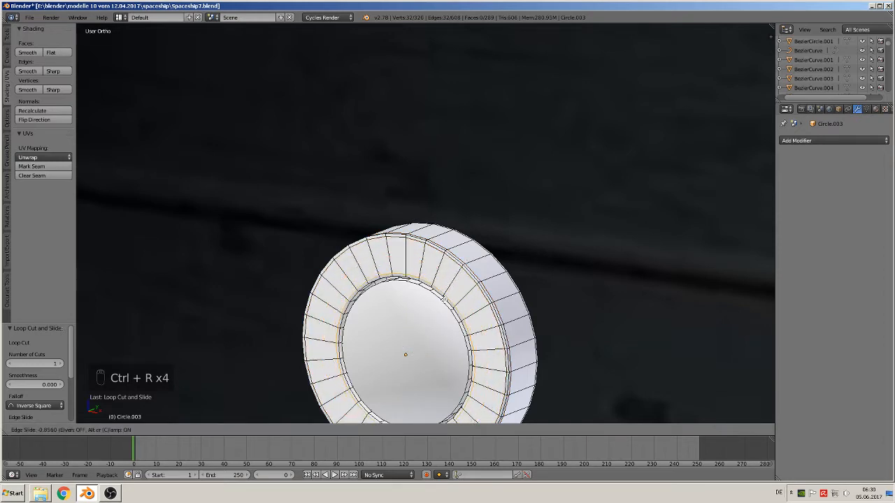
click(442, 299)
middle_drag(431, 320, 434, 263)
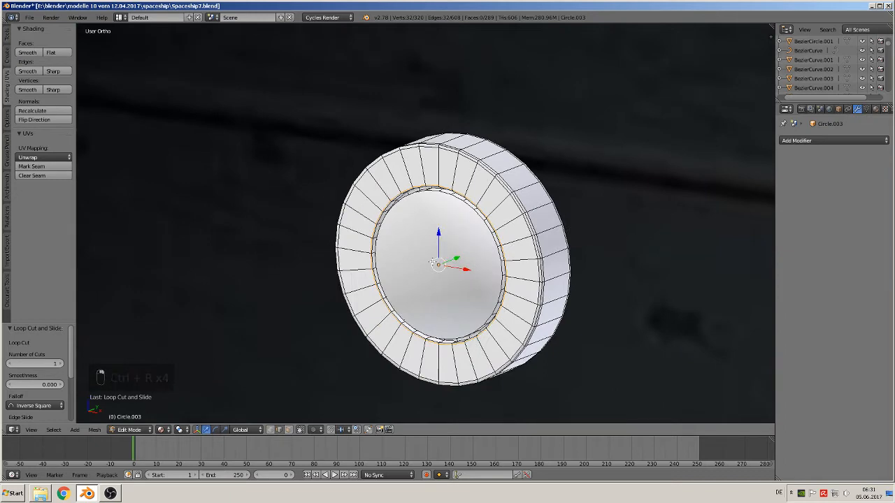
Shade the disc's large central face flat and return to object mode.
click(287, 430)
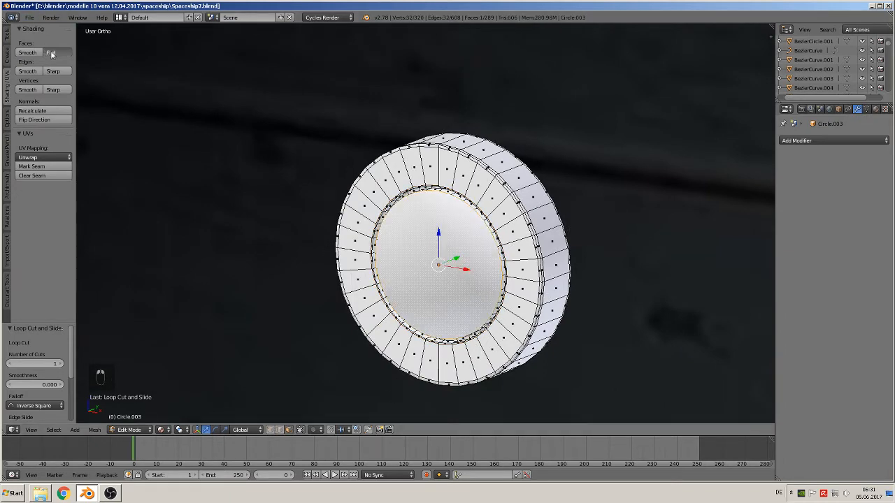
click(50, 53)
mouse_move(392, 251)
middle_down()
mouse_move(397, 214)
mouse_move(400, 289)
mouse_move(346, 301)
mouse_move(425, 275)
middle_up()
key(Tab)
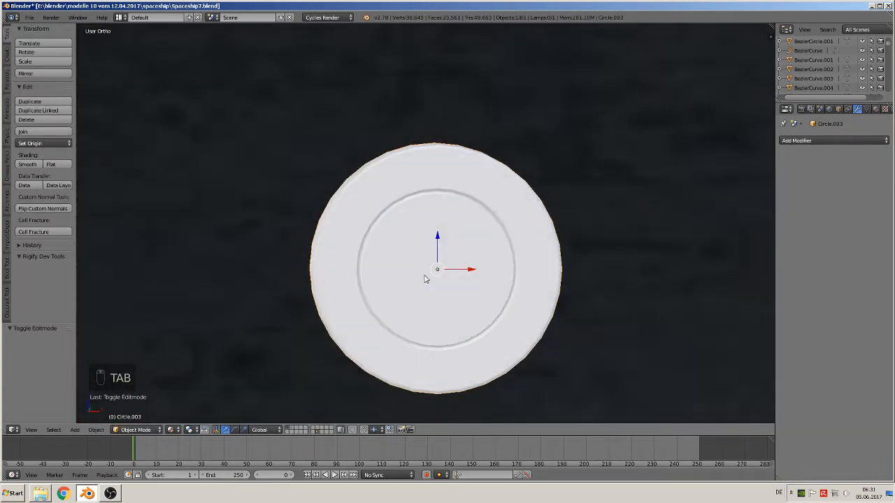
In front view, move the disc -0.243 along X to bring it near the engine shell.
scroll(433, 273, down, 10)
key(KP_1)
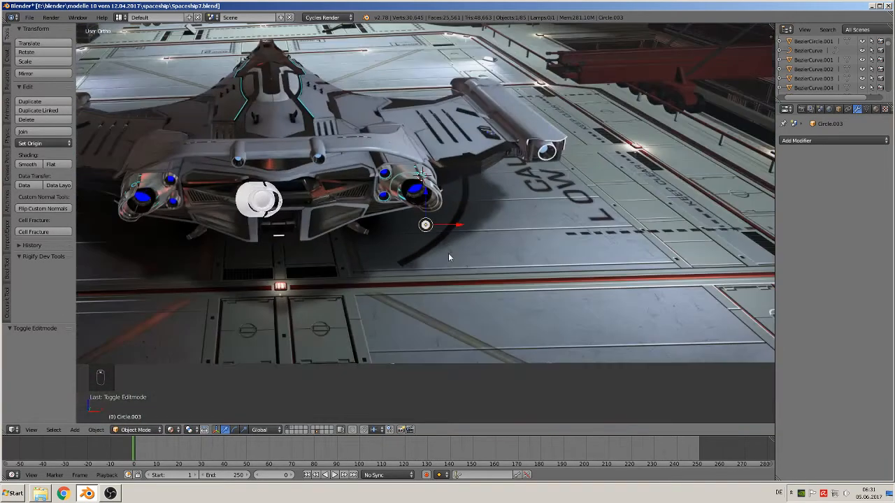
scroll(446, 246, up, 4)
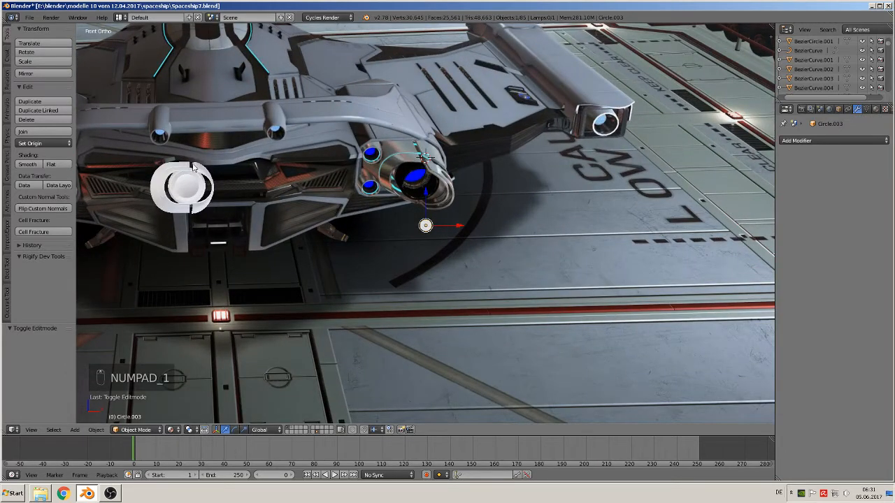
drag(460, 226, 214, 224)
scroll(422, 170, up, 3)
shift+middle_drag(351, 178, 564, 210)
scroll(343, 208, up, 1)
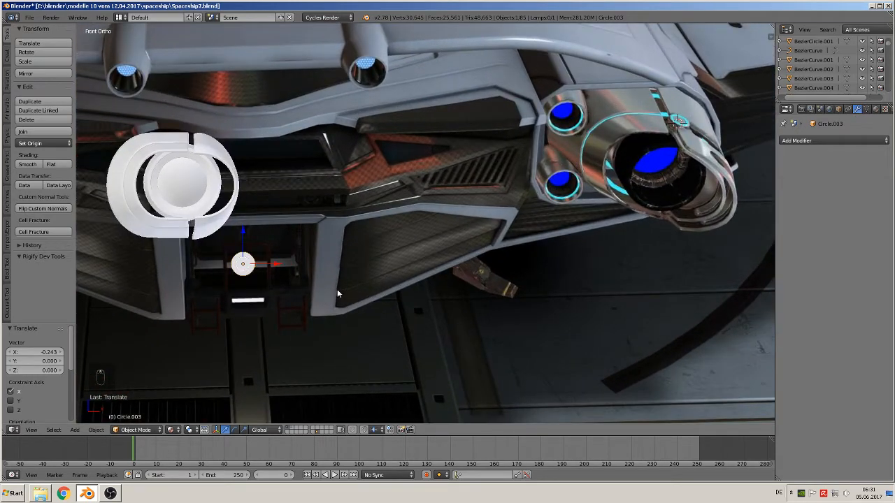
Rotate the disc 90° about the X axis so it lies horizontally.
text(rx)
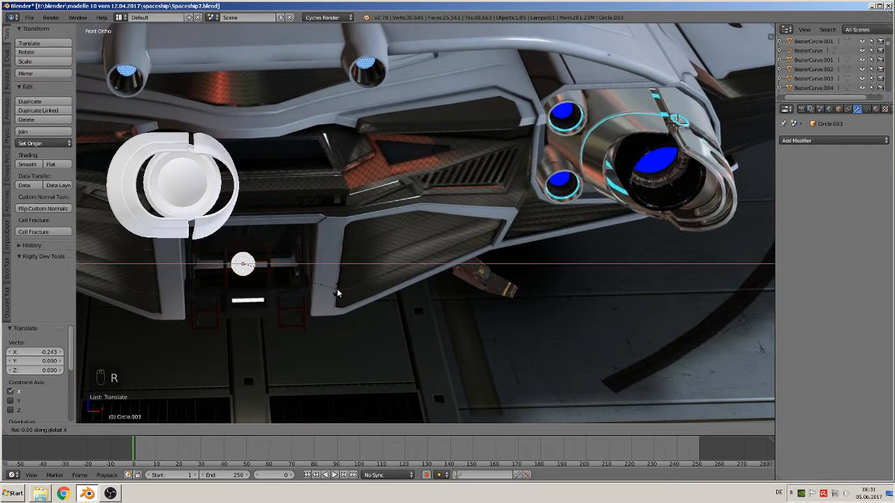
text(90)
key(Return)
middle_drag(331, 287, 302, 338)
middle_drag(289, 286, 300, 243)
key(KP_1)
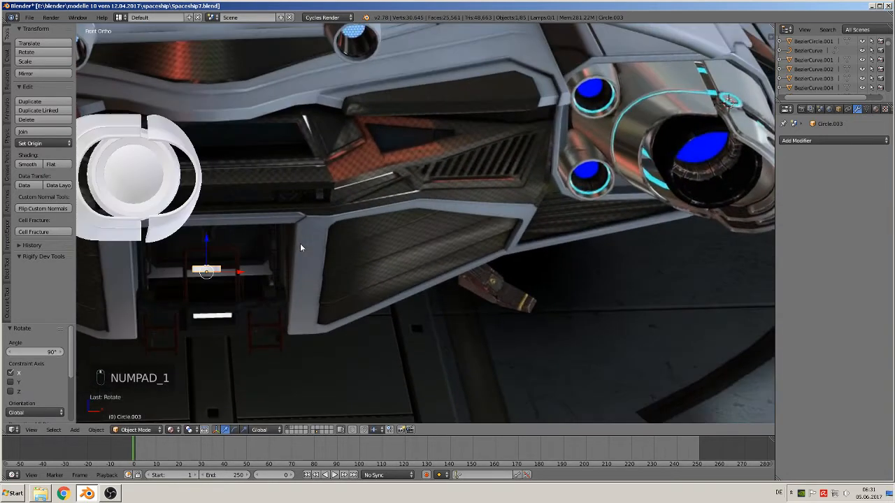
Move the disc -0.030 along X and 0.018 along Z, onto the shell's lower seam.
key(g)
key(x)
click(171, 263)
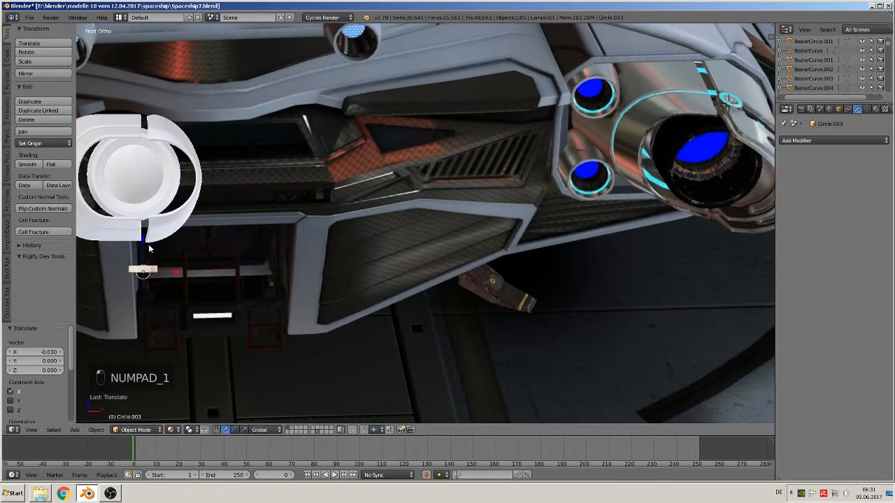
key(g)
key(z)
click(148, 212)
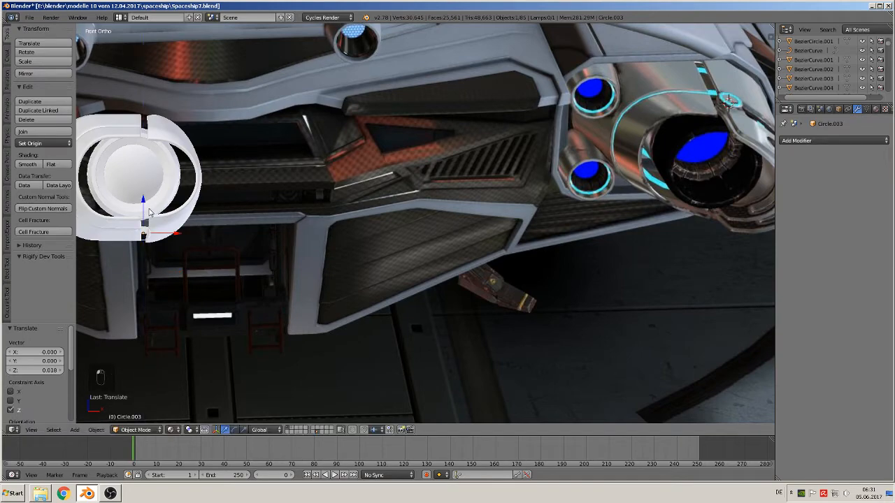
Move the disc -0.069 along Y so it sits under the shell's narrow end.
middle_drag(167, 236, 566, 211)
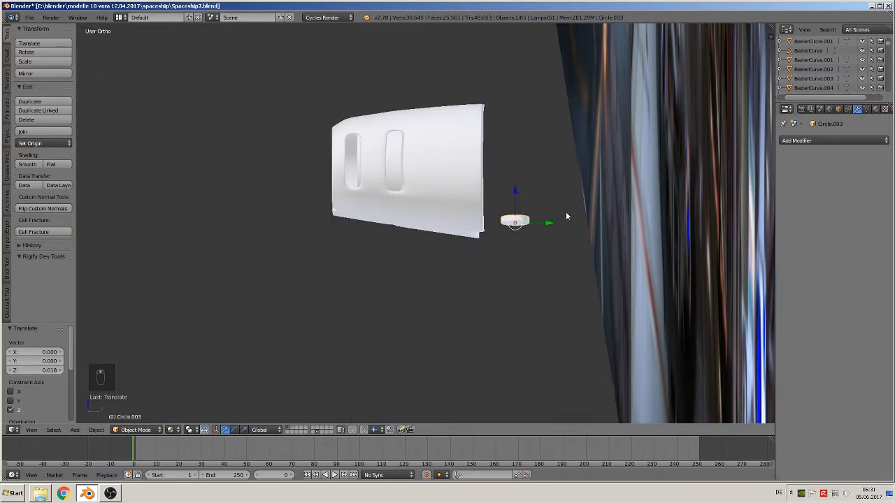
key(g)
key(y)
click(394, 229)
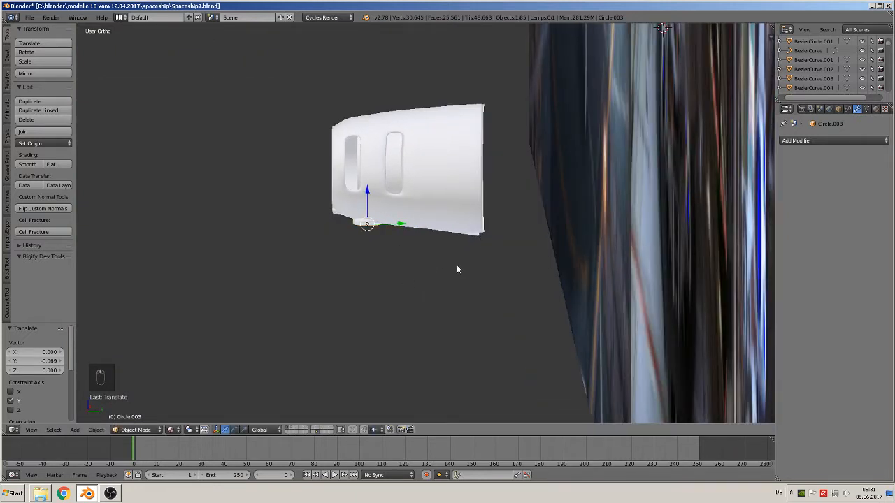
In side view, rotate the disc -7.17° about X to follow the slope of the shell's underside.
key(KP_3)
scroll(447, 267, up, 3)
key(r)
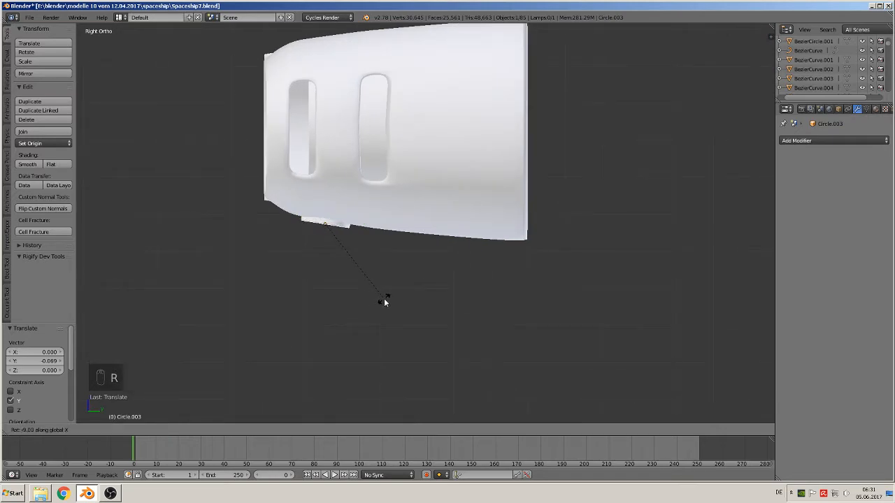
click(384, 298)
middle_drag(385, 298, 464, 283)
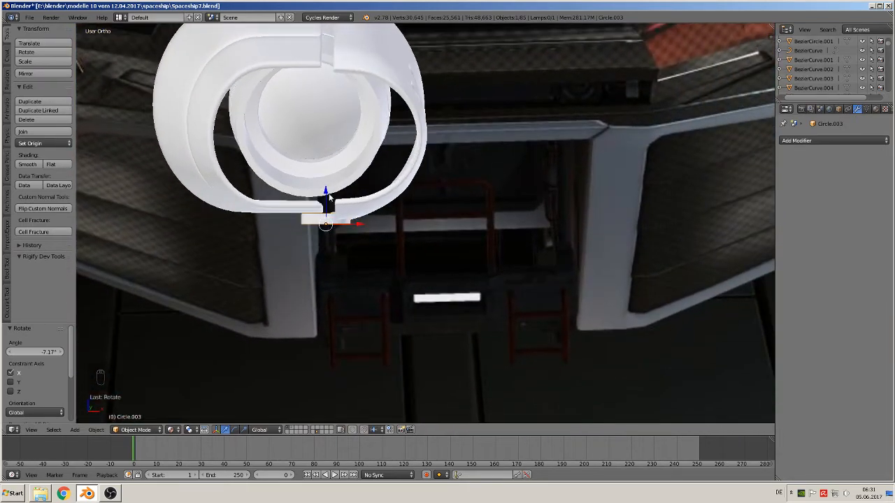
Raise the disc about 0.001 along Z so it sinks slightly into the shell's lower seam.
key(g)
key(z)
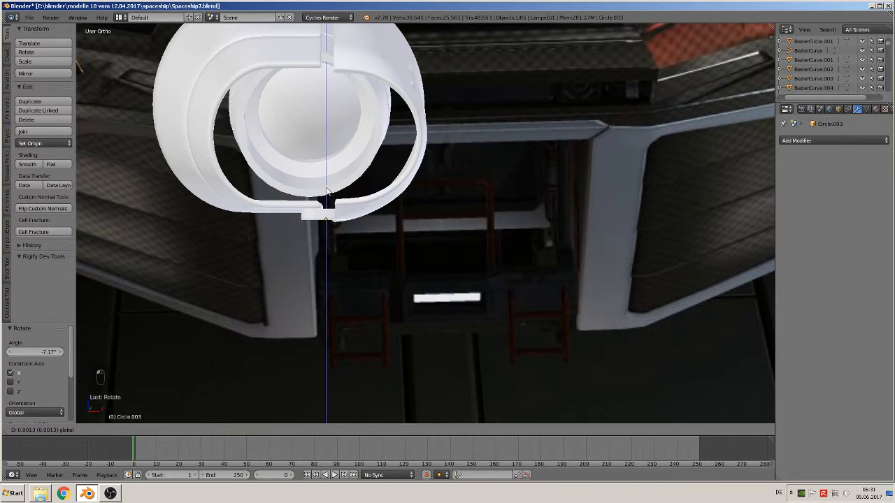
click(326, 192)
middle_drag(320, 196, 388, 186)
Switch from the disc to the shell half with the open rim and enter its mesh editing.
key(Tab)
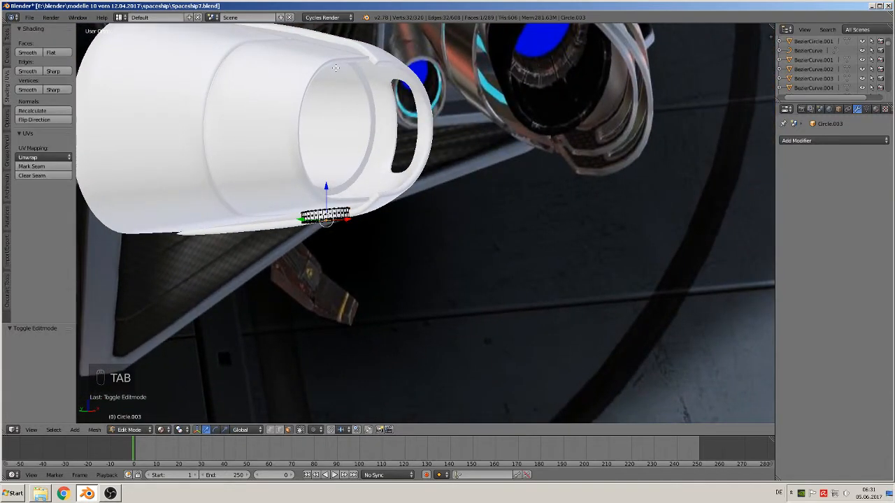
key(Tab)
right_click(306, 77)
key(Tab)
alt+shift+right_click(335, 66)
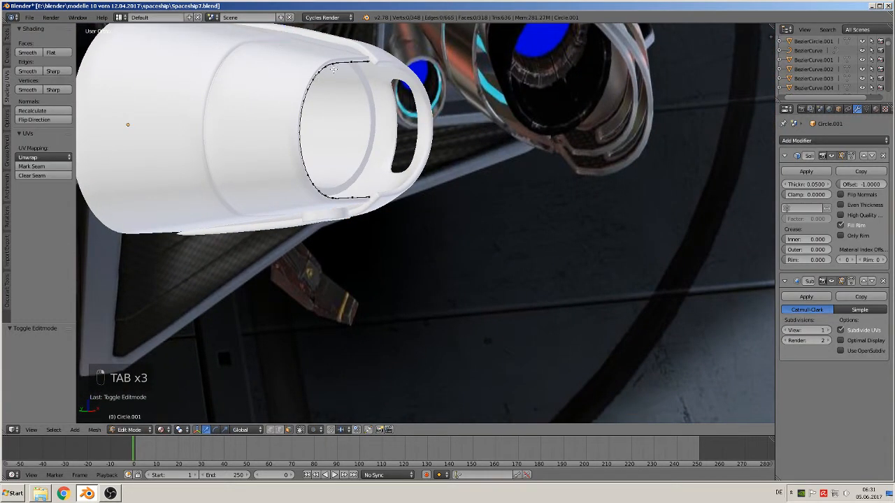
ctrl+alt+right_click(336, 62)
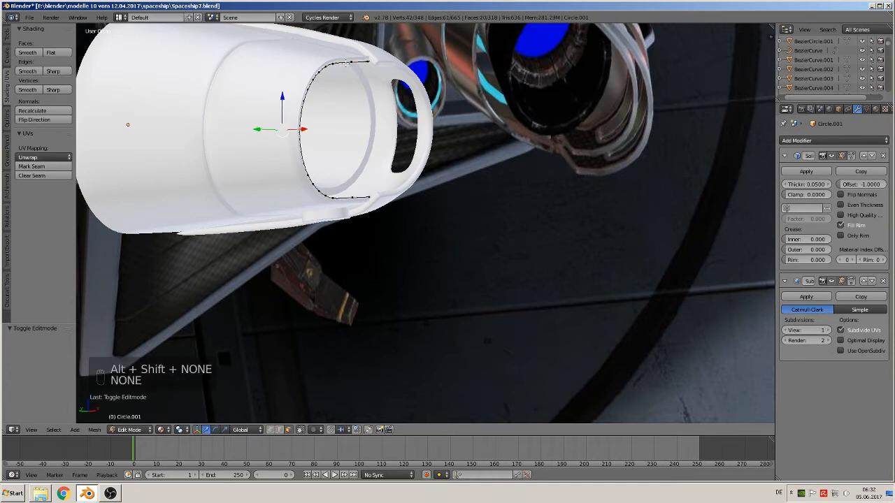
shift+right_click(344, 63)
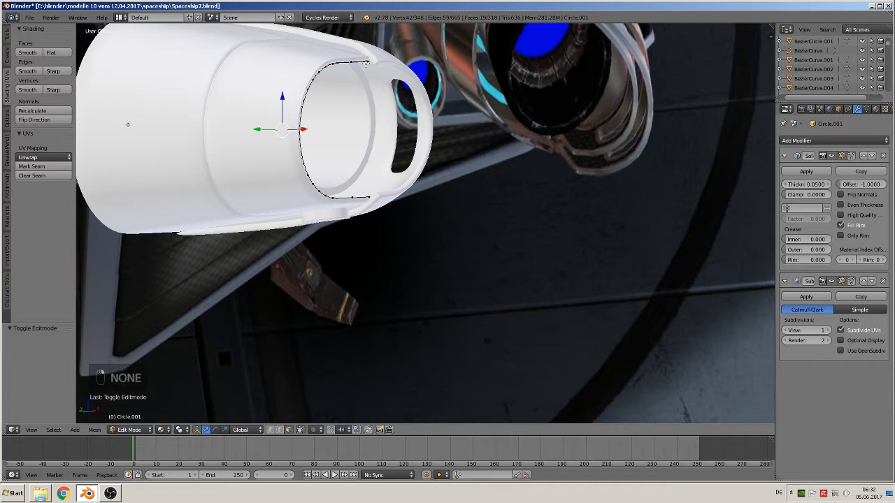
key(a)
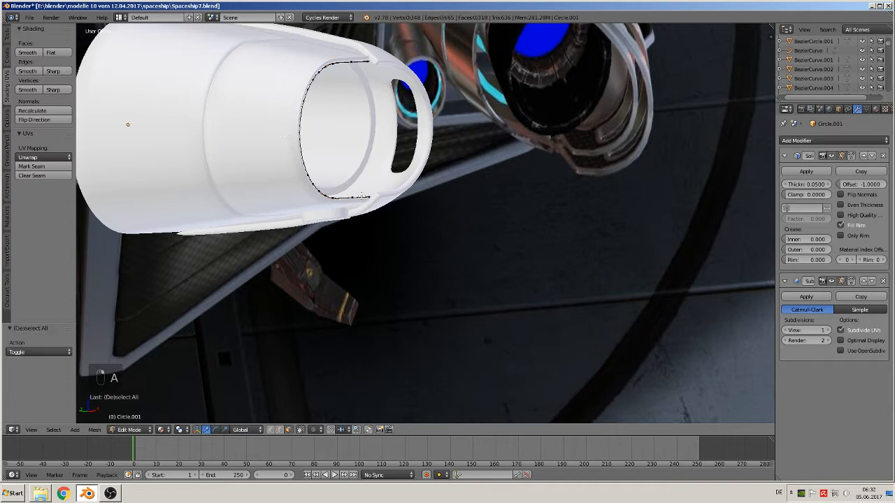
Select the face loop along the shell half's open end rim and turn on proportional editing.
scroll(349, 242, up, 5)
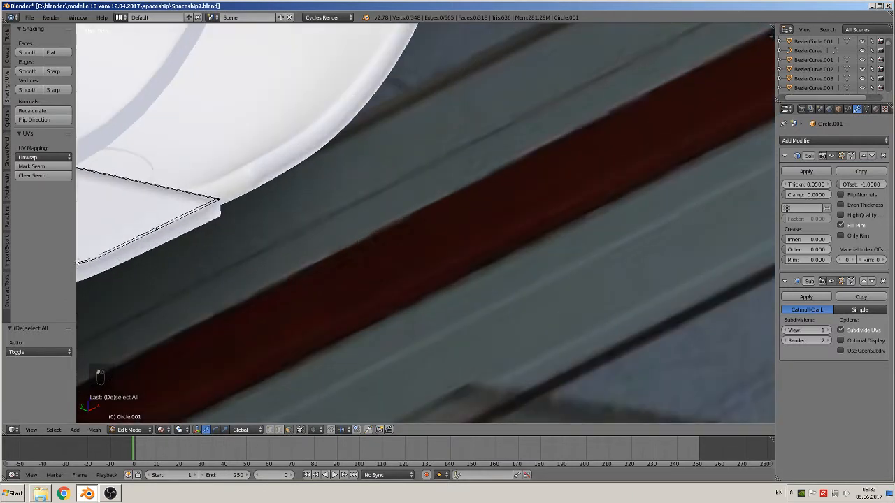
alt+right_click(96, 257)
key(KP_Decimal)
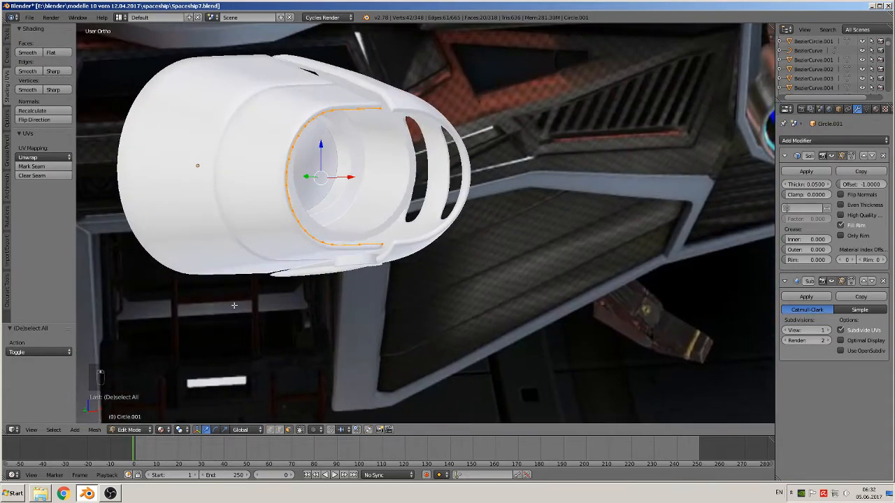
click(313, 429)
click(325, 389)
scroll(415, 332, up, 3)
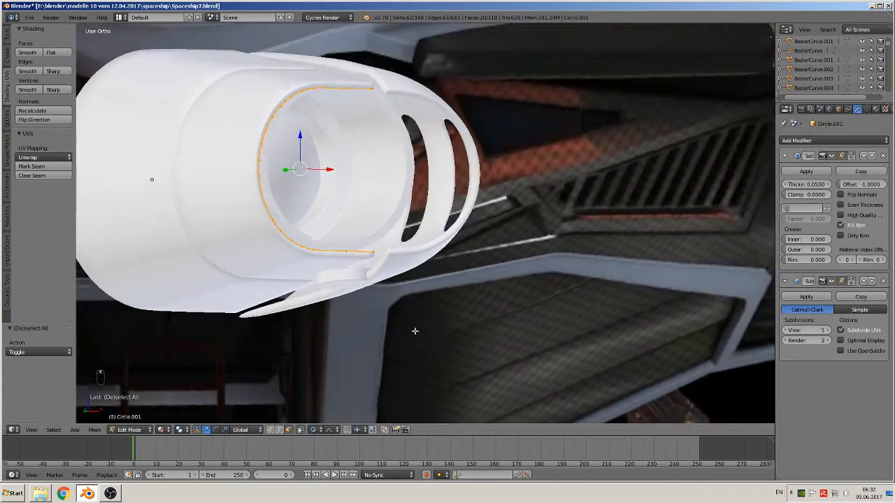
middle_drag(414, 331, 383, 341)
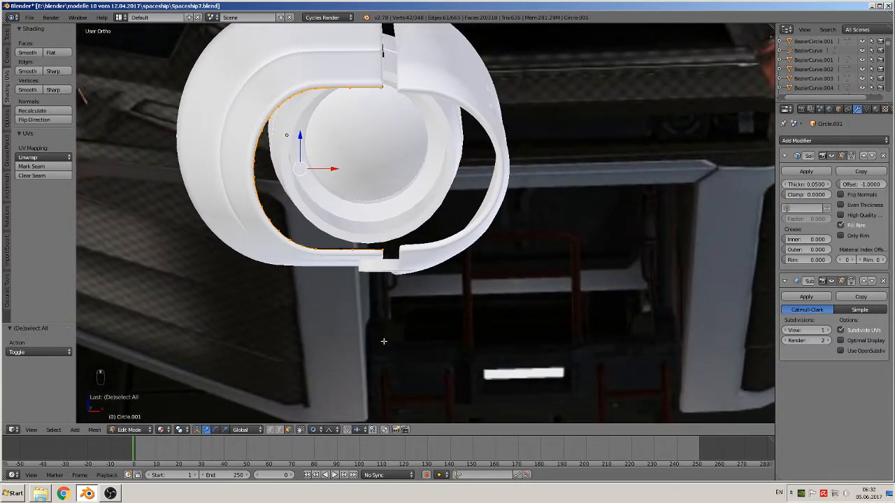
key(s)
key(y)
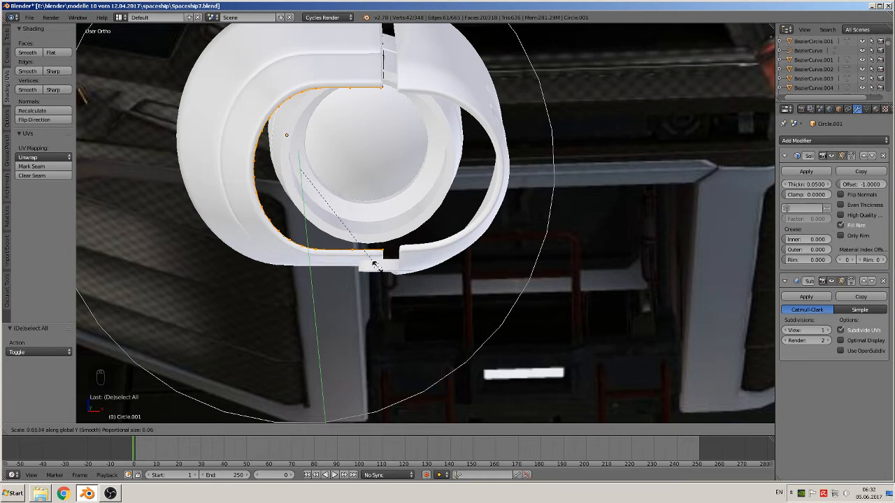
click(401, 291)
middle_drag(402, 292, 501, 288)
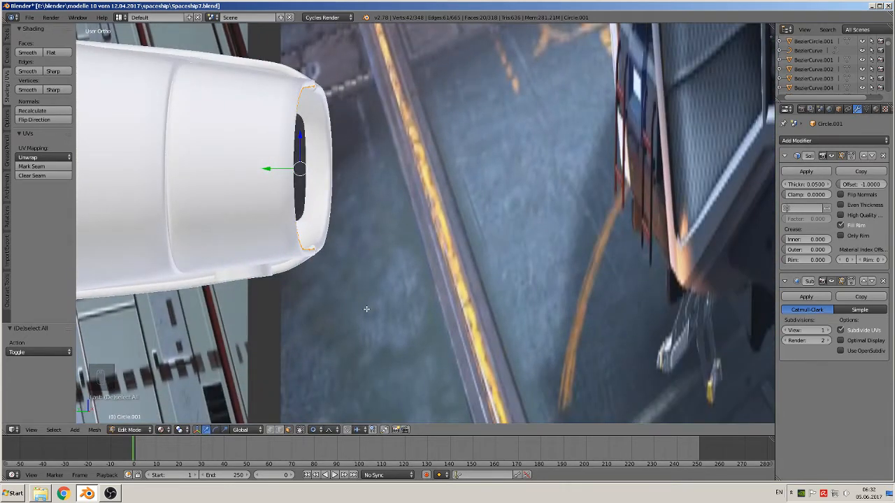
key(s)
key(y)
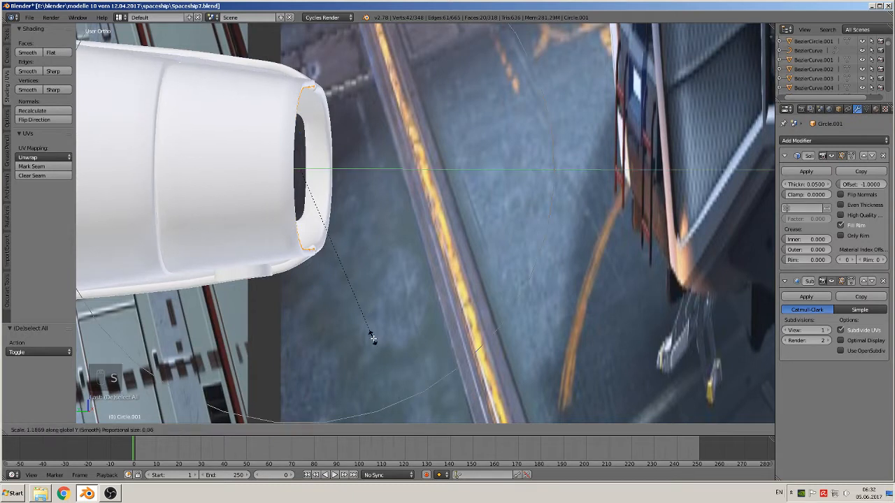
right_click(373, 324)
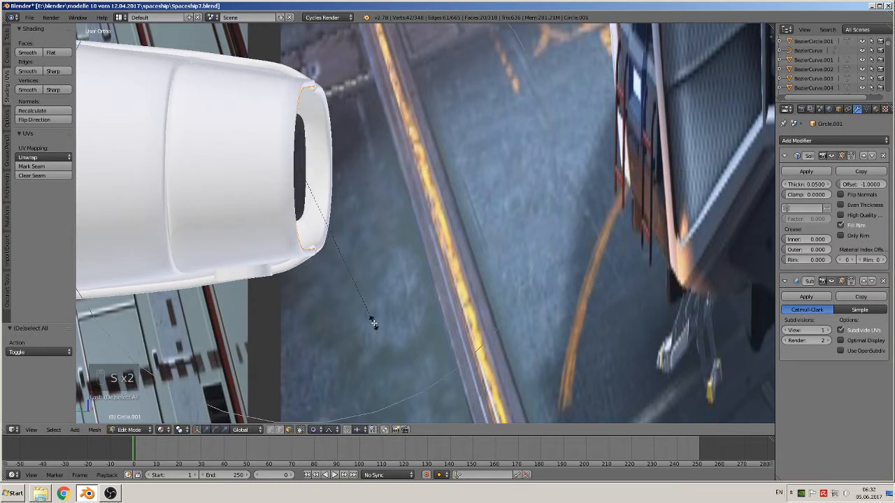
key(s)
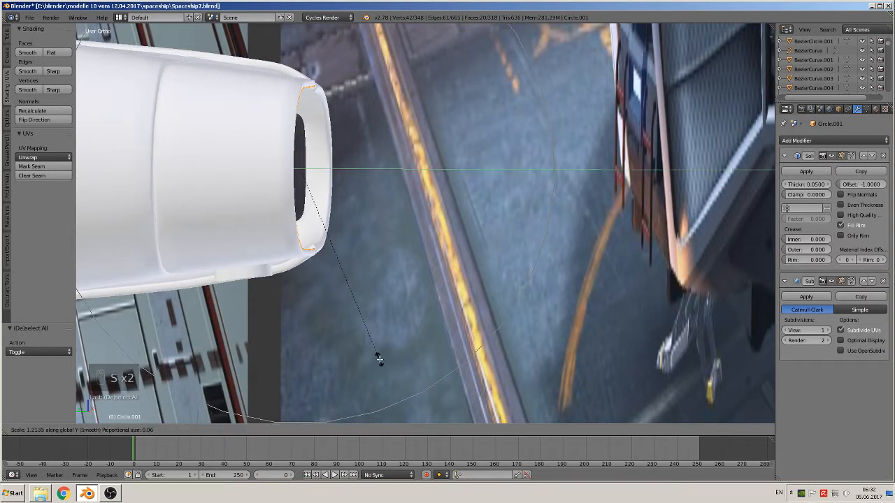
right_click(373, 328)
key(d)
Scale the selected edge loop around the shell's front opening along Z by about 1.165.
key(s)
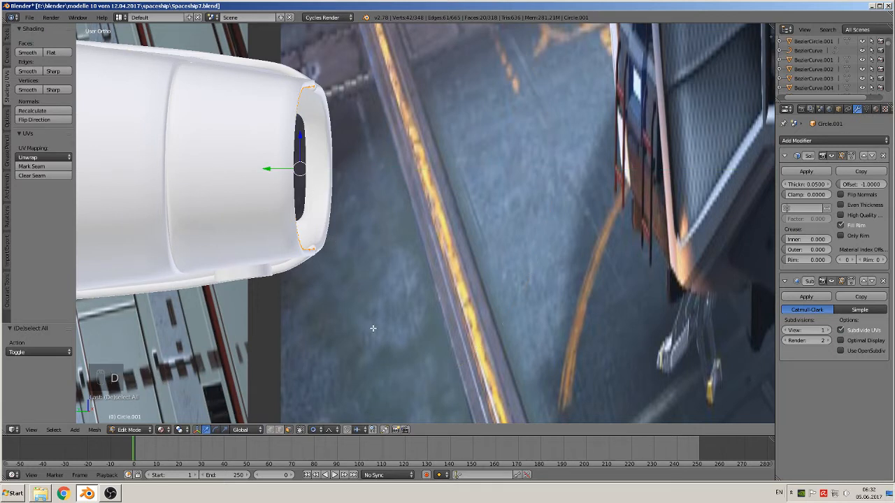
key(z)
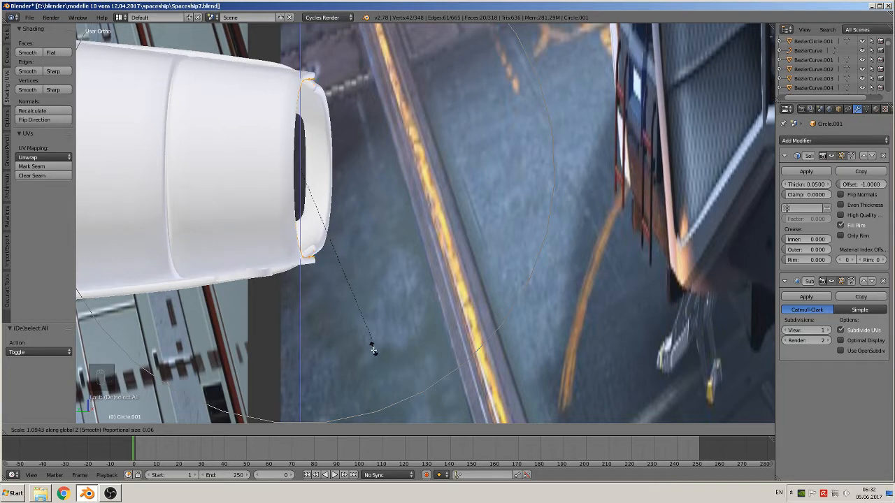
click(372, 361)
middle_drag(353, 327, 296, 325)
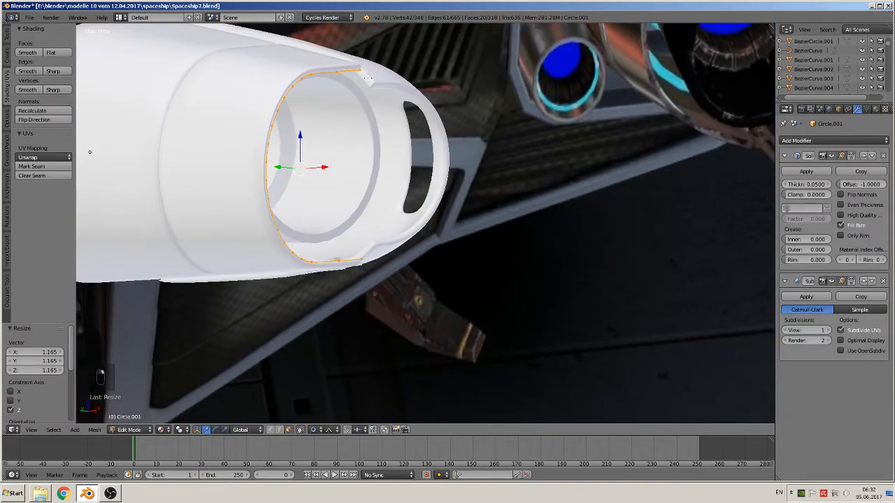
key(a)
key(x)
key(Escape)
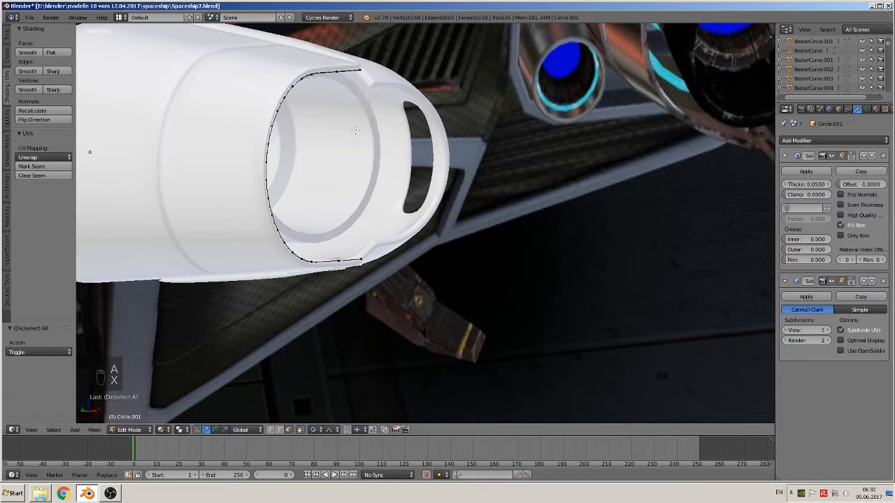
key(c)
right_click(357, 288)
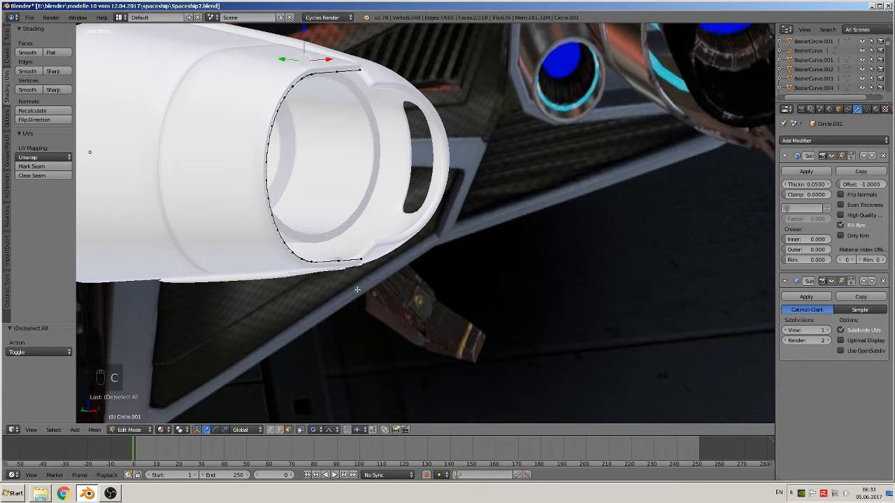
In vertex select mode, select the upper and lower end vertices of the front opening's rim and scale them along Z by about 0.842.
click(300, 429)
key(a)
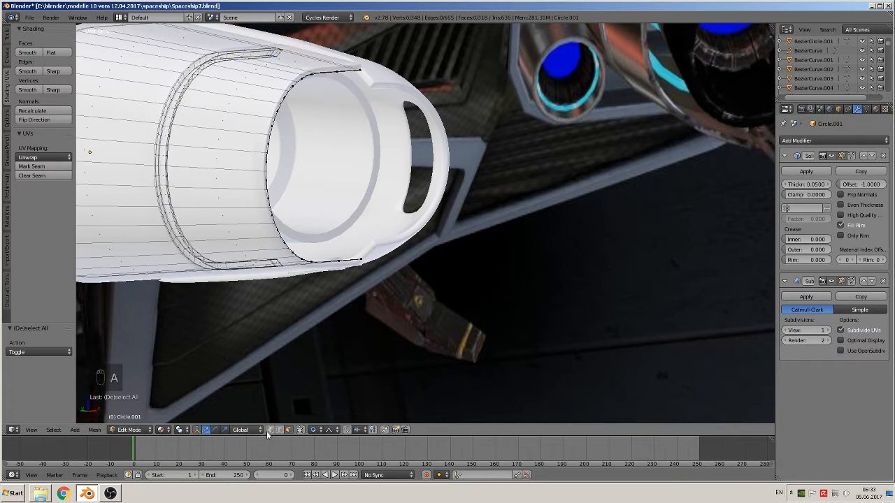
key(c)
click(367, 72)
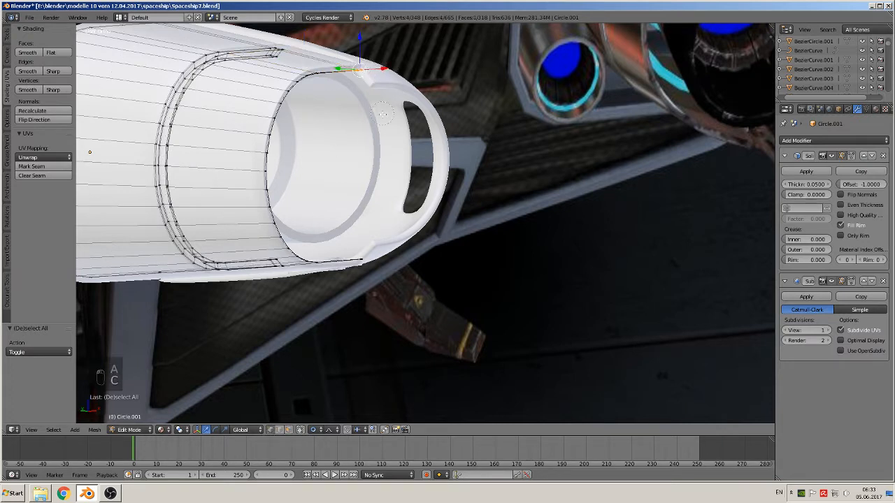
click(371, 264)
middle_drag(379, 274, 367, 278)
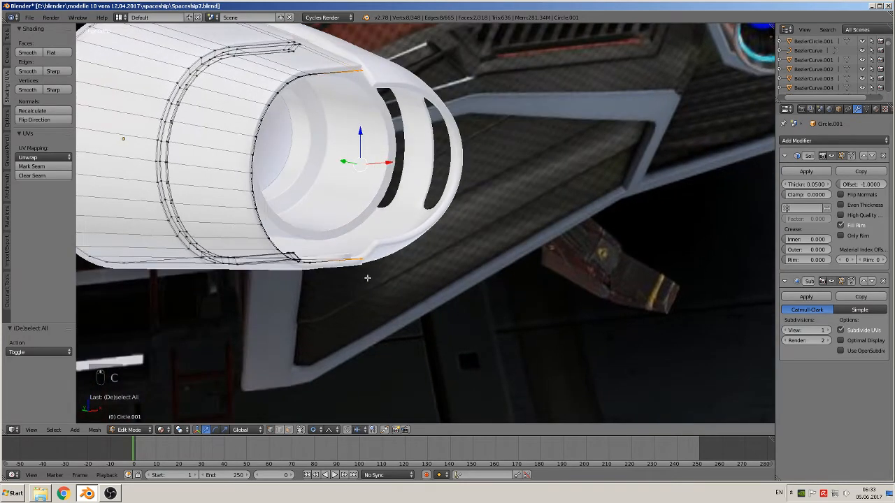
key(s)
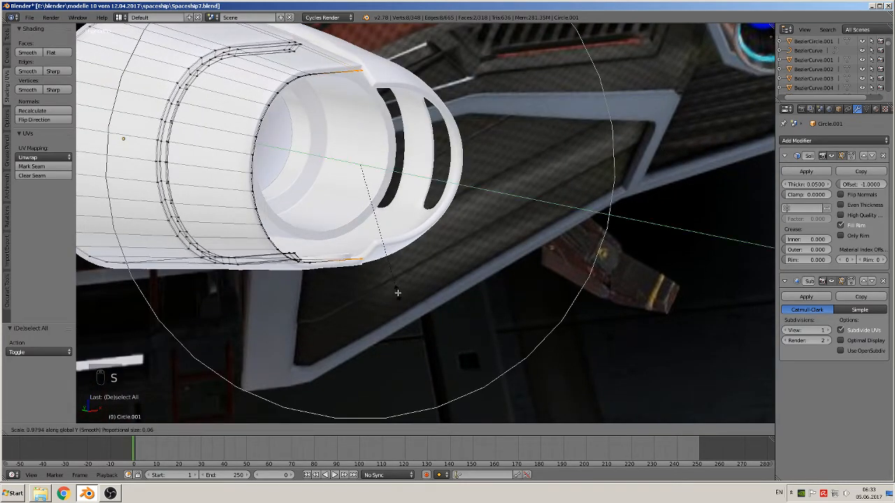
click(395, 289)
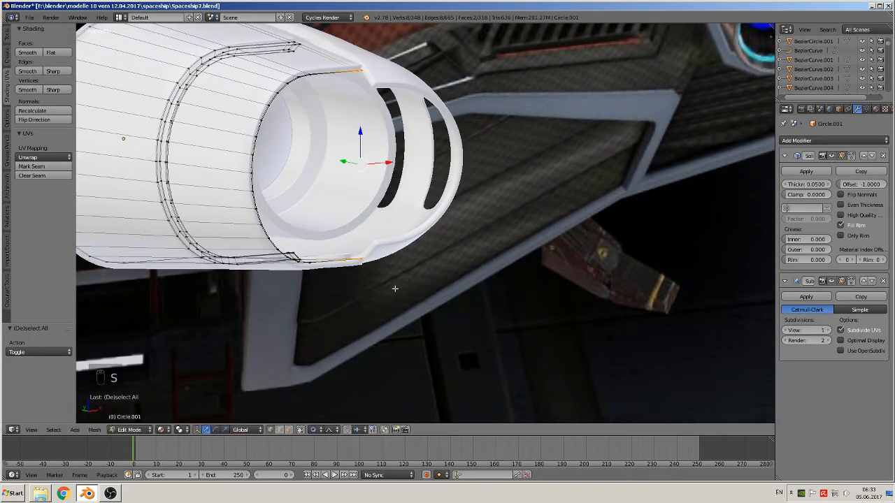
key(s)
key(z)
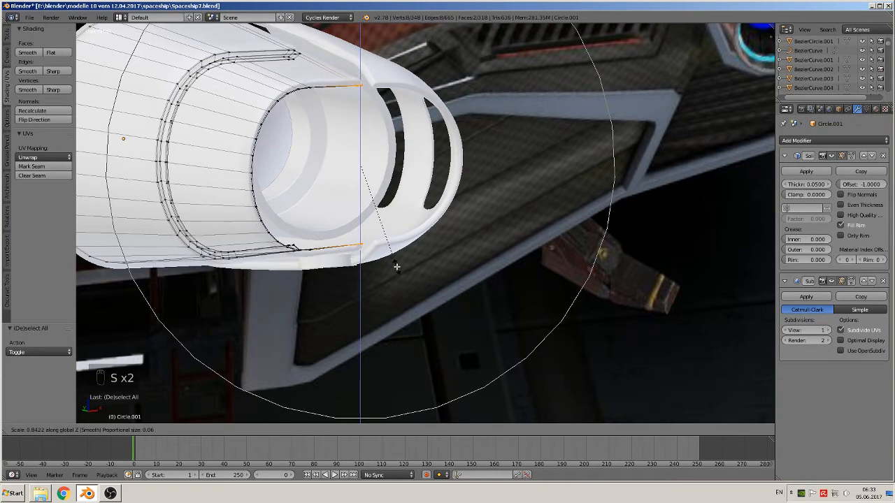
click(396, 267)
Add one loop cut between the groove and the front rim, slid towards the rim.
middle_drag(394, 262, 474, 246)
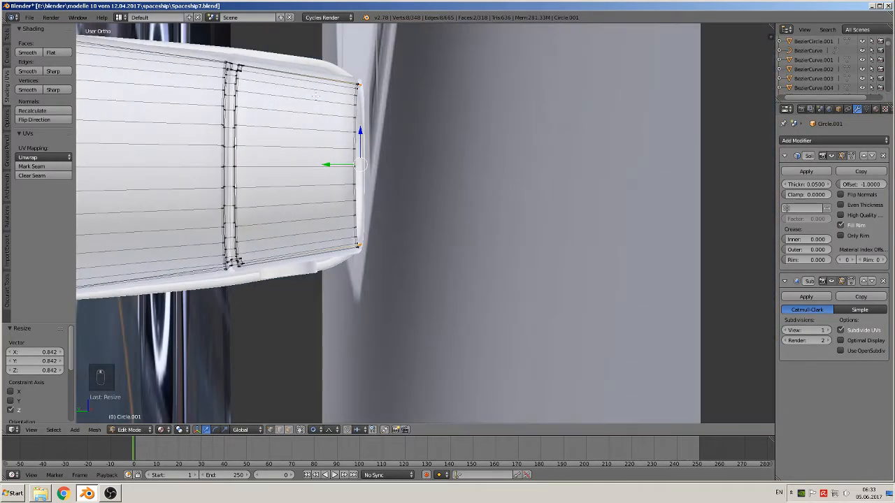
key(ctrl+r)
click(323, 95)
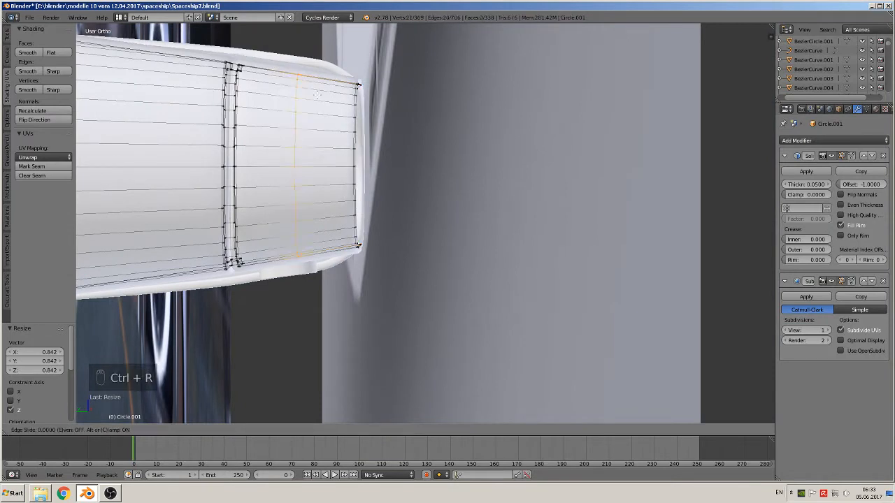
click(341, 102)
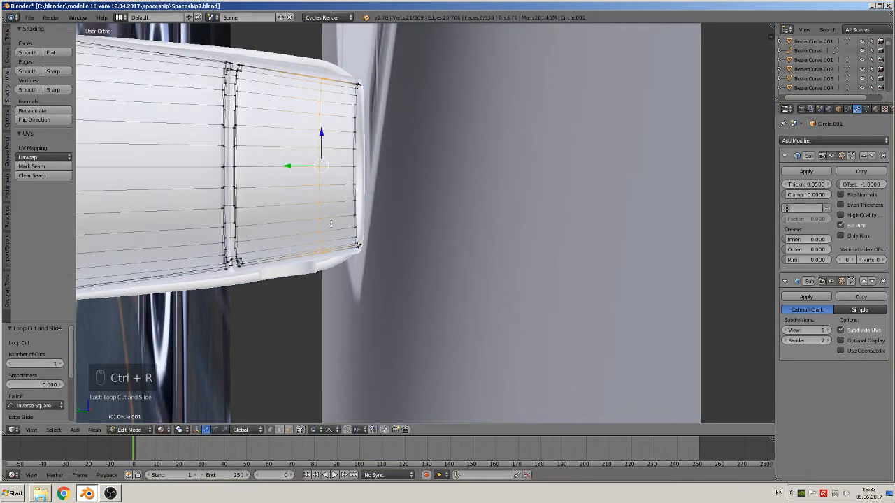
Add the groove's vertices to the selected loop, disable proportional editing, scale the selection up slightly and leave Edit Mode.
key(c)
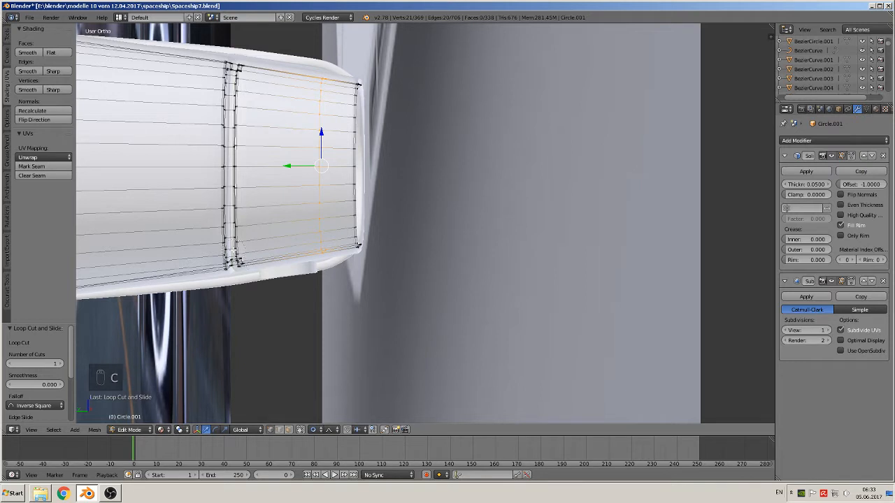
drag(238, 270, 243, 51)
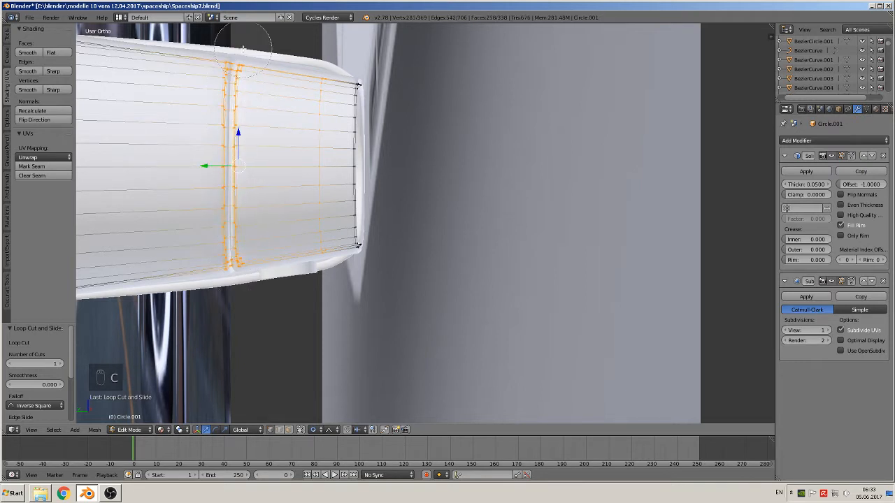
right_click(243, 59)
key(s)
click(358, 353)
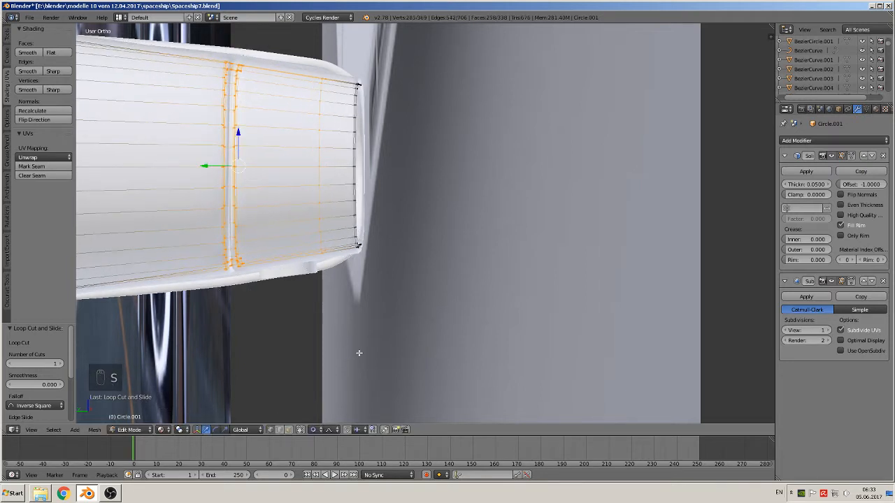
click(315, 430)
click(332, 418)
key(s)
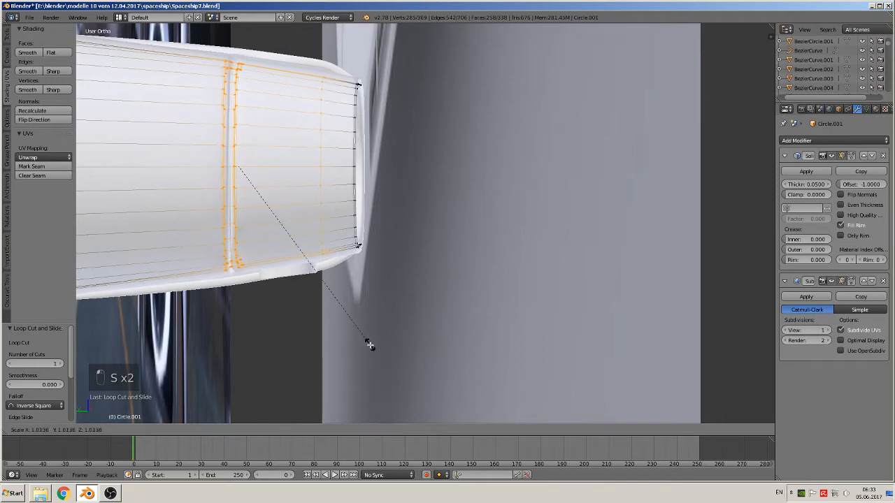
click(379, 360)
middle_drag(379, 361, 289, 341)
key(Tab)
key(Tab)
key(Tab)
key(a)
scroll(320, 165, up, 2)
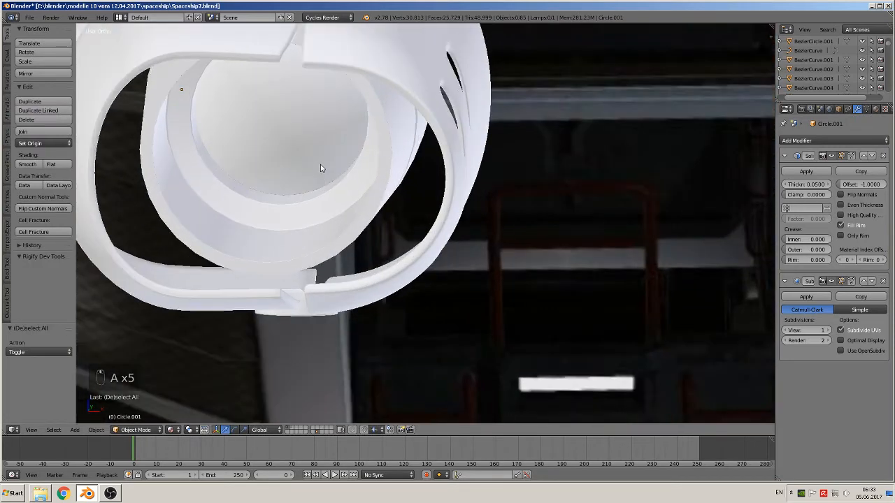
Move the corner vertices at the end of the shell's front rim slightly along X towards the neighbouring half.
middle_drag(319, 165, 328, 246)
key(Tab)
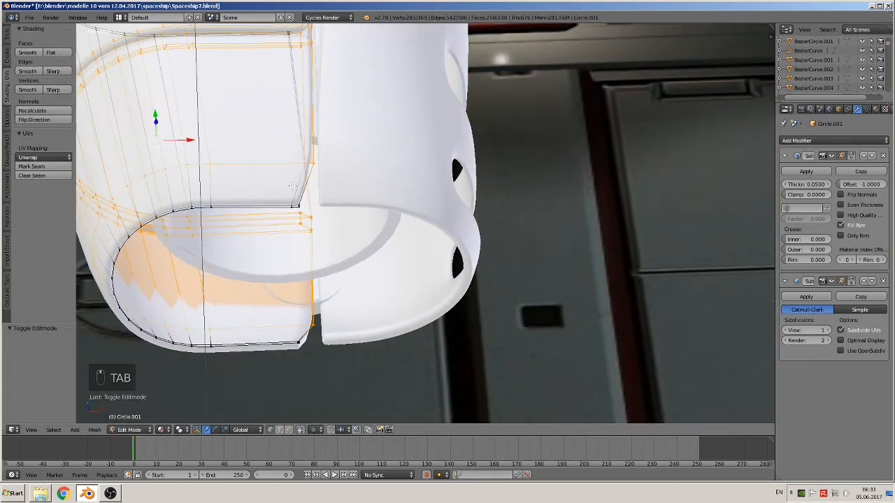
middle_drag(301, 208, 314, 300)
key(a)
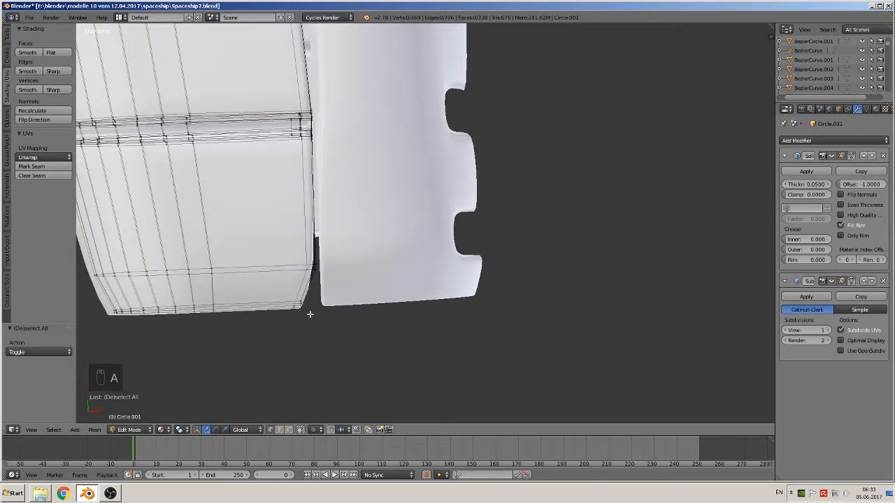
key(c)
click(302, 313)
right_click(302, 314)
drag(325, 304, 337, 305)
key(Tab)
Lower the small ring on the shell's underside along Z by about 0.0007.
middle_drag(329, 326, 350, 230)
right_click(378, 282)
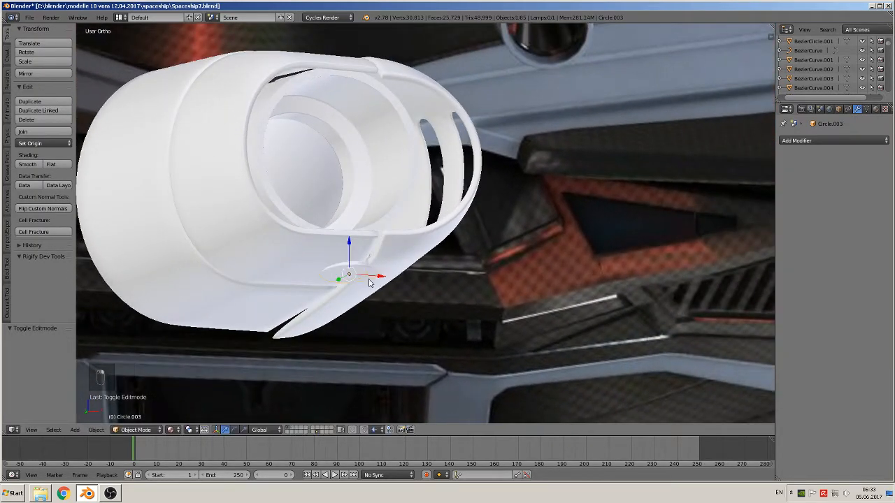
drag(352, 246, 353, 248)
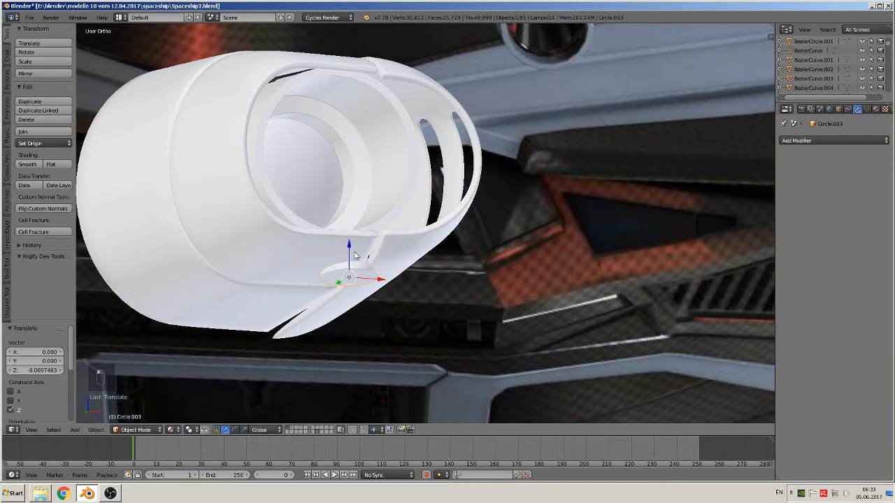
Duplicate the small ring and move the copy up along Z by about 0.05 to the top of the shell.
middle_drag(353, 249, 353, 279)
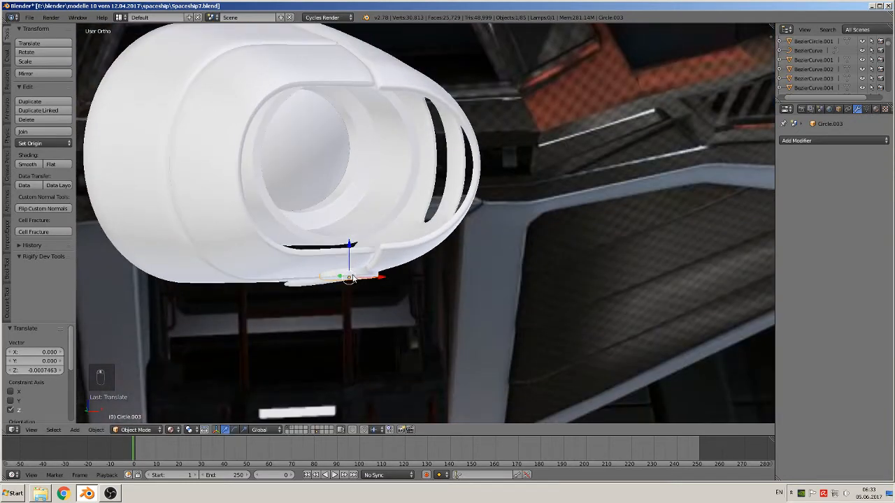
key(shift+d)
drag(350, 244, 350, 23)
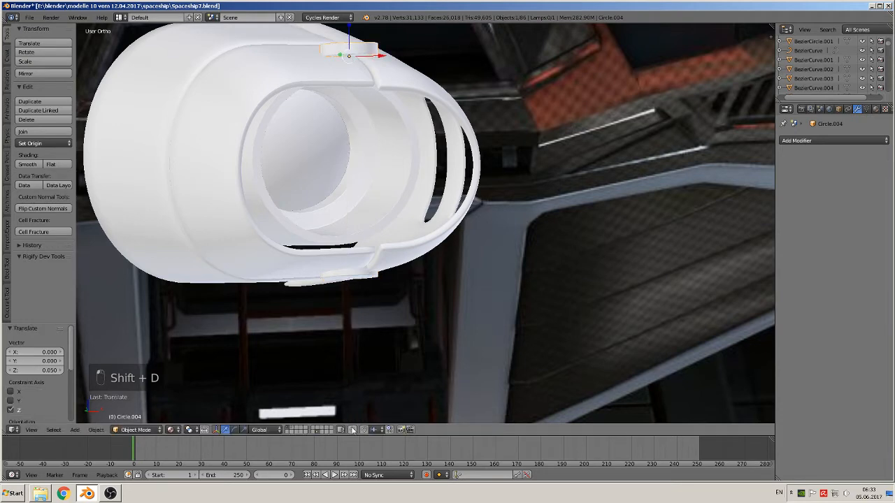
Rotate the ring copy on top of the shell 180° about the global Y axis.
middle_drag(419, 156, 450, 260)
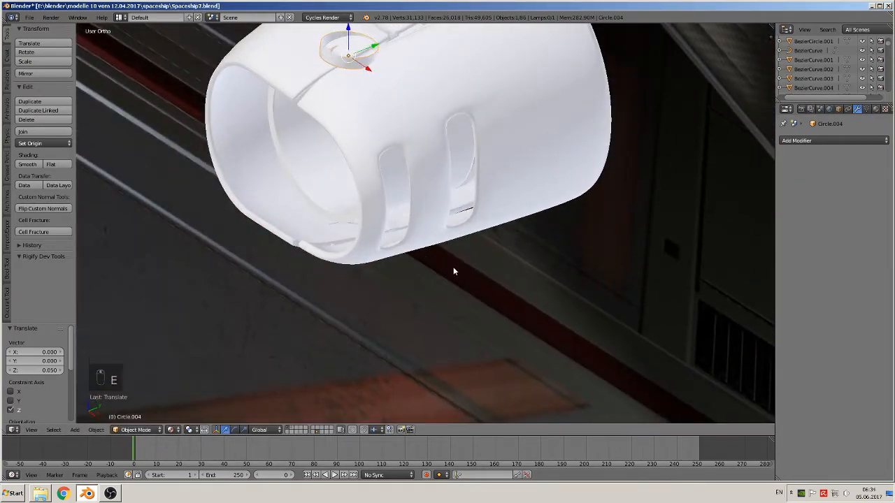
right_click(453, 267)
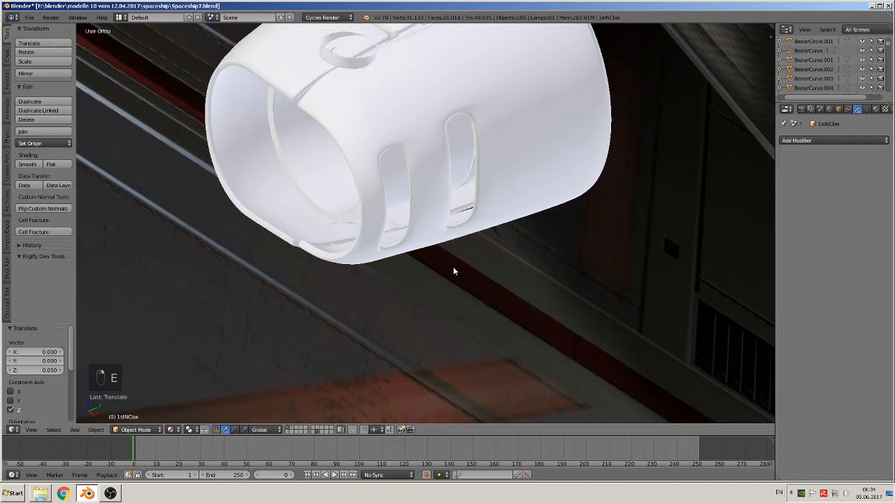
right_click(361, 72)
text(rx1)
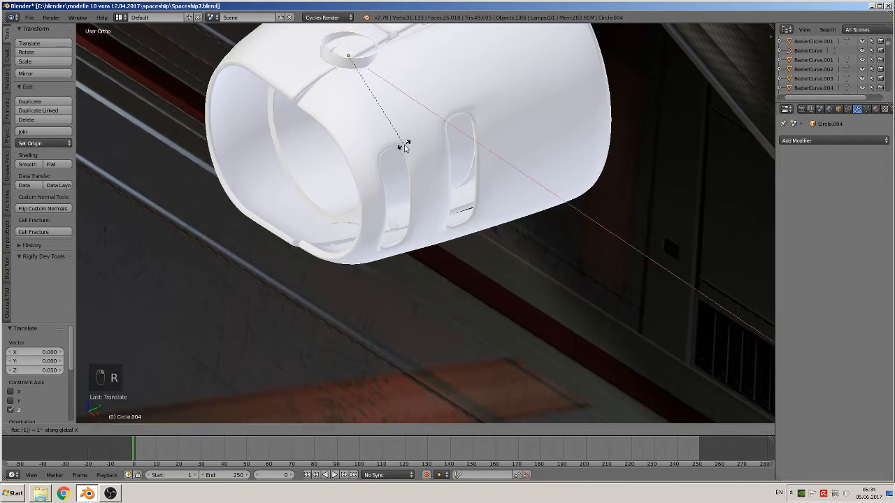
text(80)
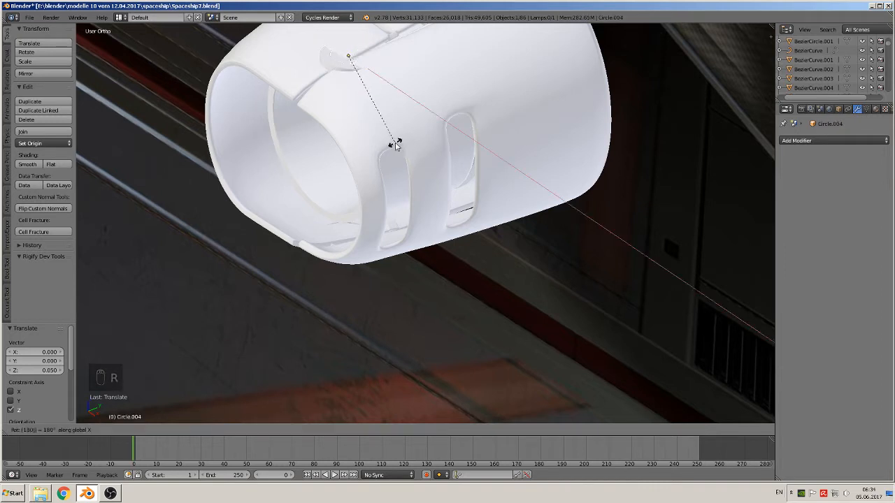
click(396, 144)
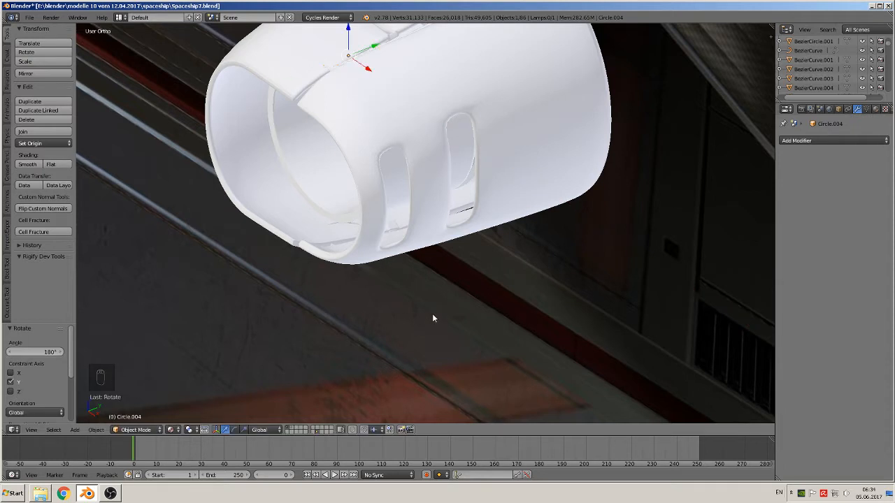
Rotate the upper ring 180° about the global X axis and back again.
text(rx180)
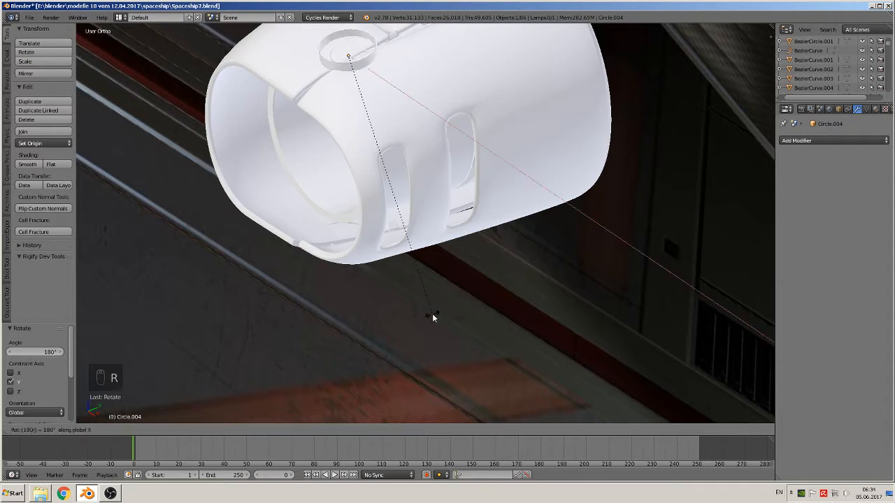
click(432, 316)
text(rx)
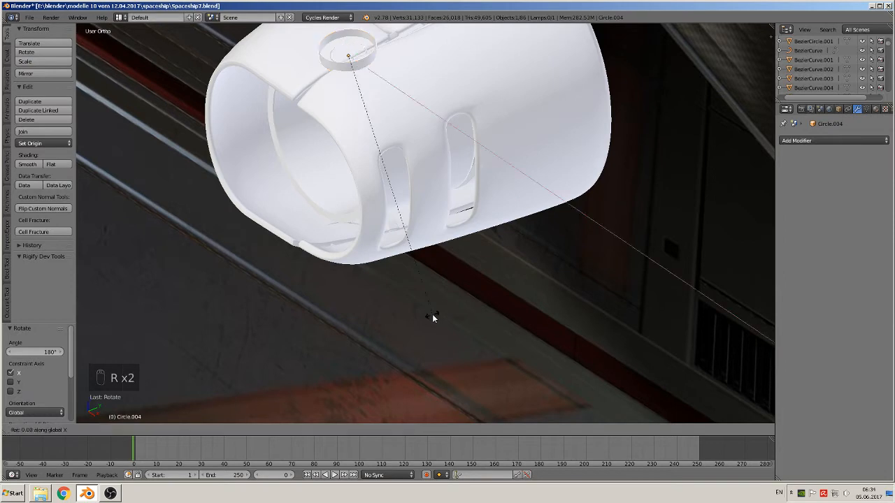
text(180)
click(432, 317)
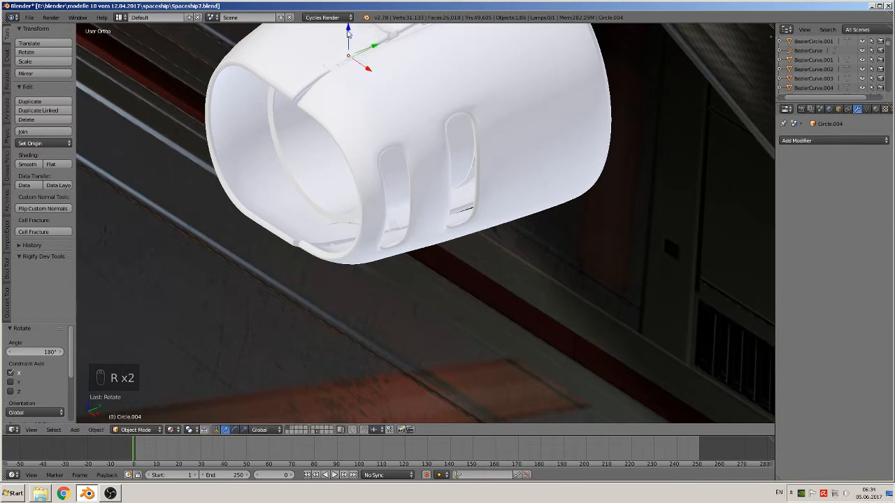
Raise the upper ring about 0.002 along Z and fine-tune its height against the shell's surface.
drag(348, 33, 348, 25)
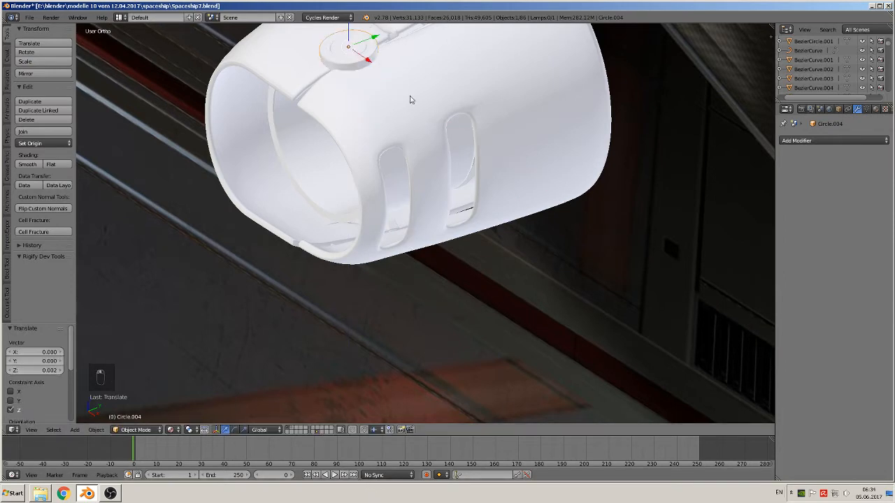
middle_drag(410, 100, 384, 122)
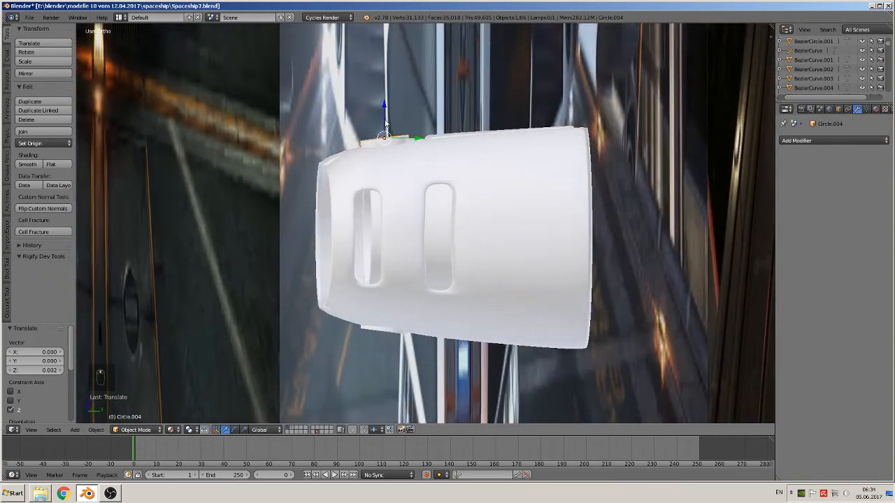
drag(387, 108, 388, 113)
middle_drag(389, 113, 403, 252)
Deselect everything and, in front view, add a 32-vertex mesh circle at the reference image's upper small thruster.
key(a)
scroll(493, 156, down, 2)
key(KP_1)
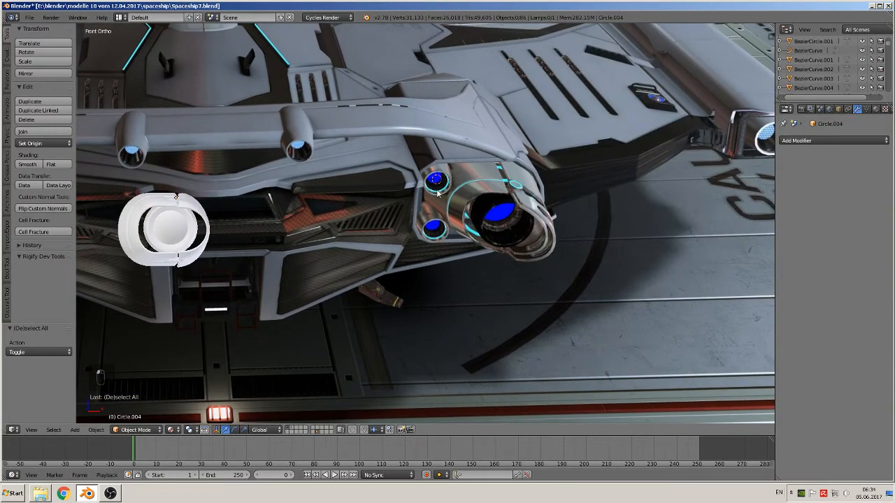
click(76, 429)
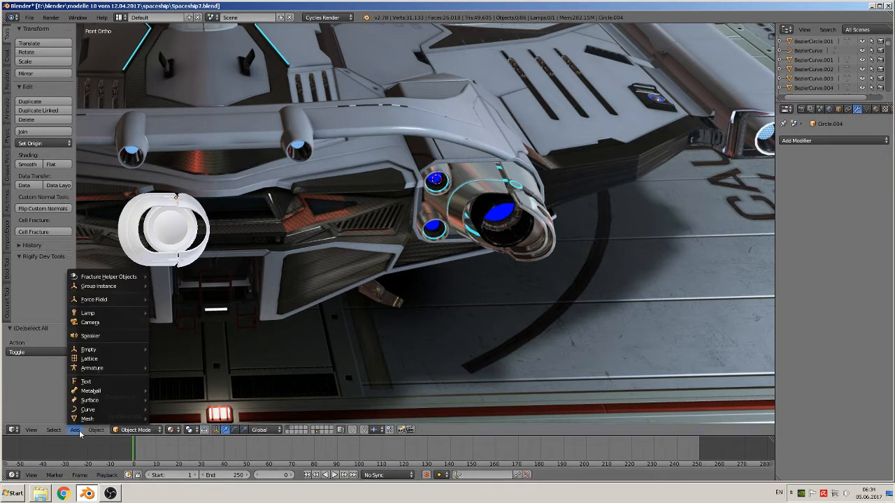
mouse_move(86, 419)
click(171, 206)
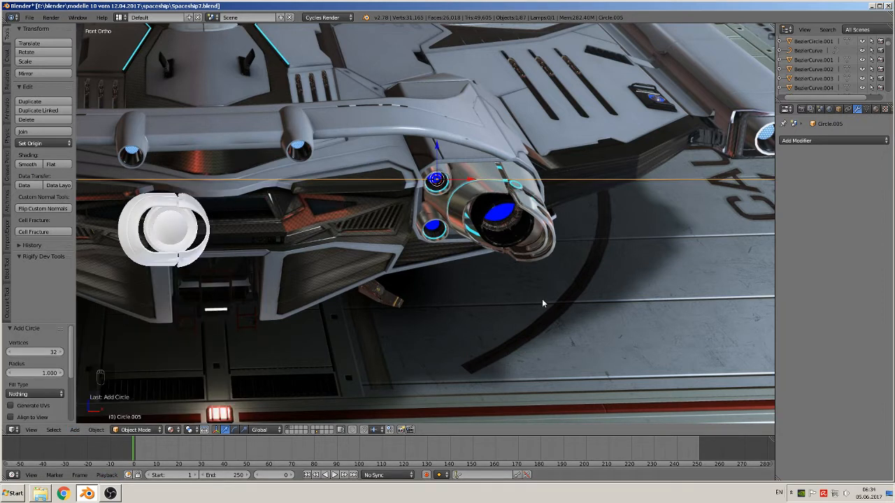
Scale the new circle down to 0.013 and again by about 0.852 to match the small thruster.
key(s)
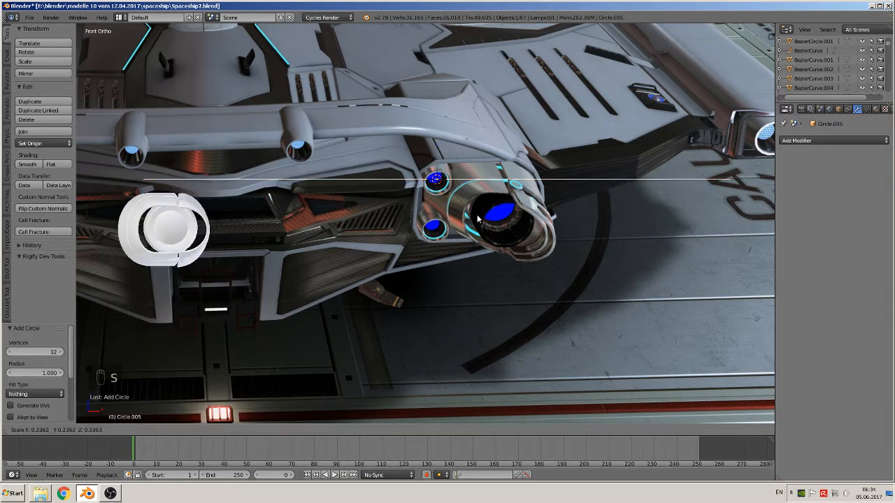
click(438, 183)
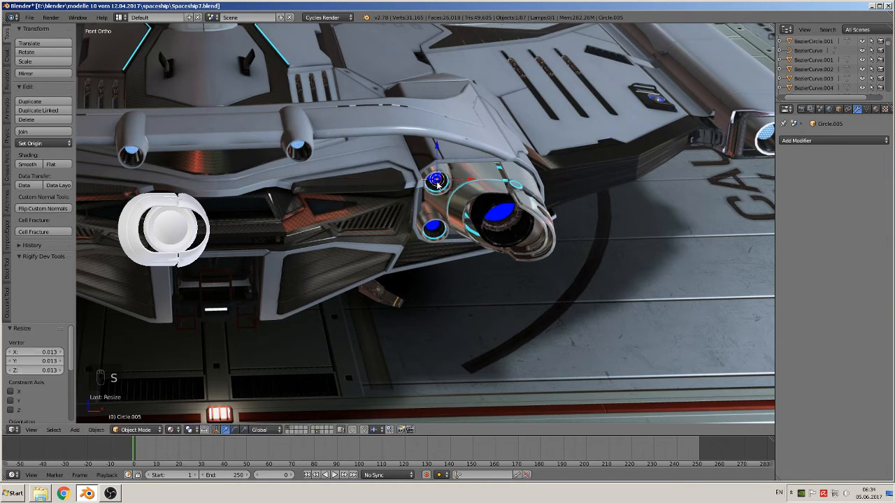
key(s)
click(489, 218)
Rotate the circle 90° about X, lower it slightly along Z and adjust its scale to the thruster opening.
key(r)
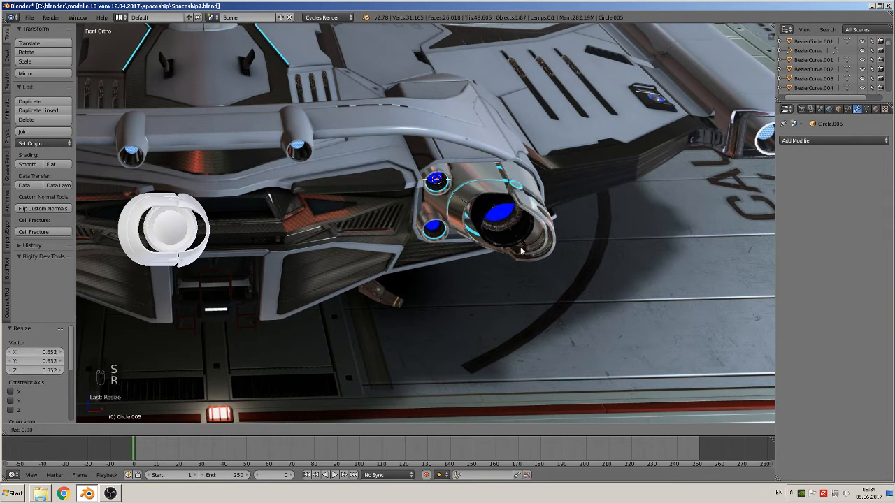
key(x)
key(9)
key(0)
click(521, 249)
drag(438, 143, 437, 147)
key(s)
click(471, 194)
Move the circle about -0.168 along Y, in front of the ship.
middle_drag(437, 225, 383, 229)
drag(459, 175, 315, 243)
scroll(402, 258, up, 5)
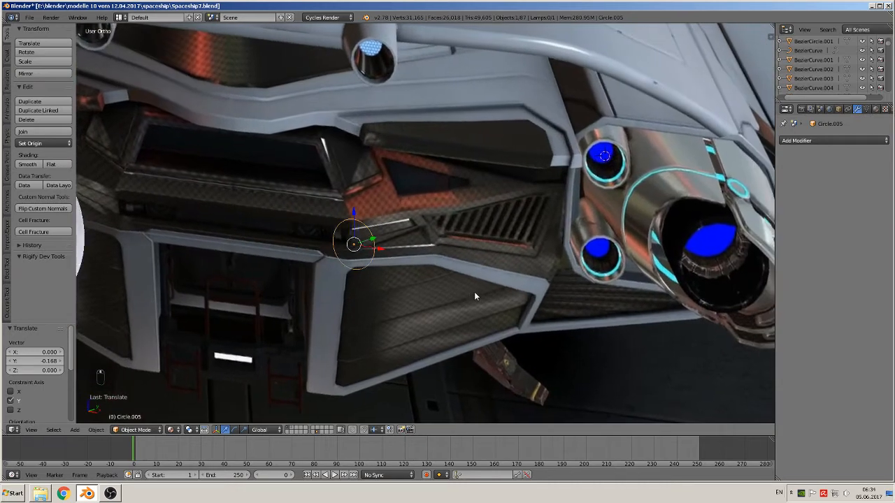
Extrude the circle's edge loop about 0.048 along Y into an open tube.
middle_drag(474, 291, 408, 309)
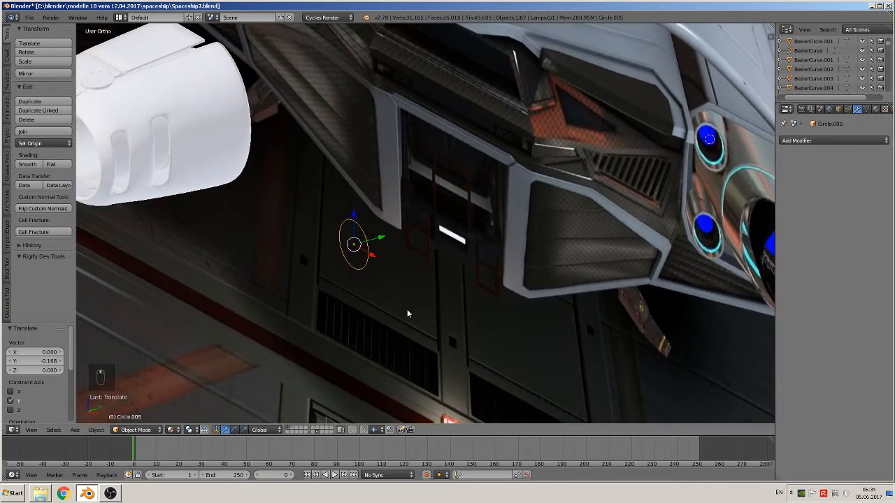
key(Tab)
key(e)
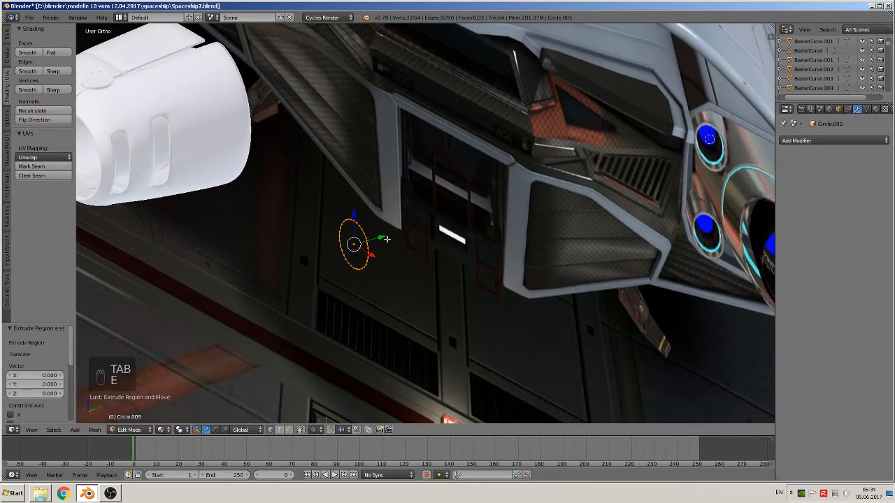
click(517, 211)
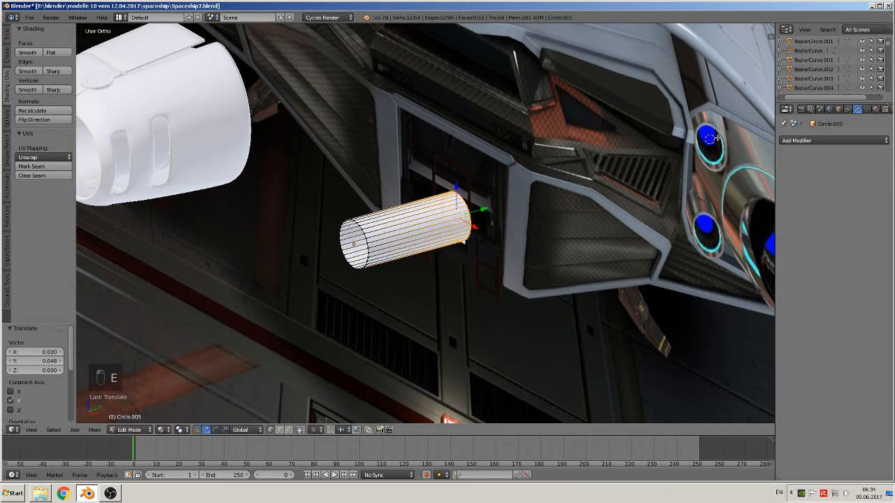
key(ctrl+e)
key(Escape)
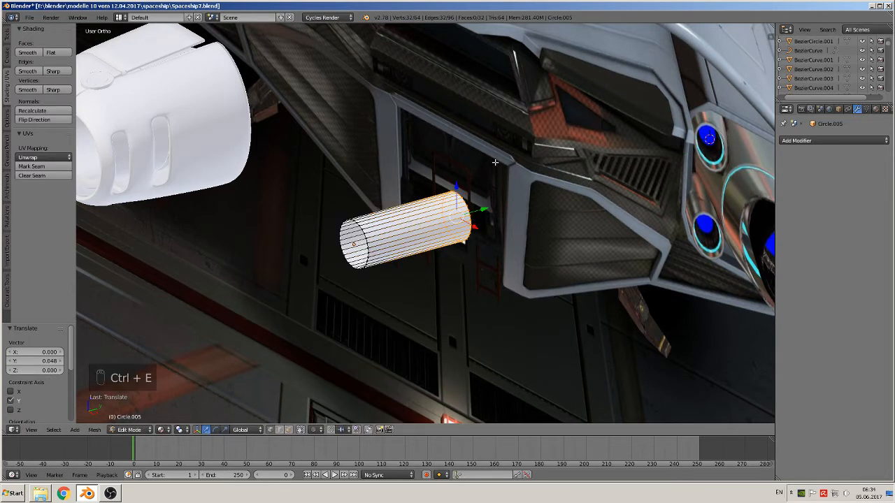
Add one supporting edge loop close to the tube's front end and another close to its rear end.
key(ctrl+r)
click(398, 219)
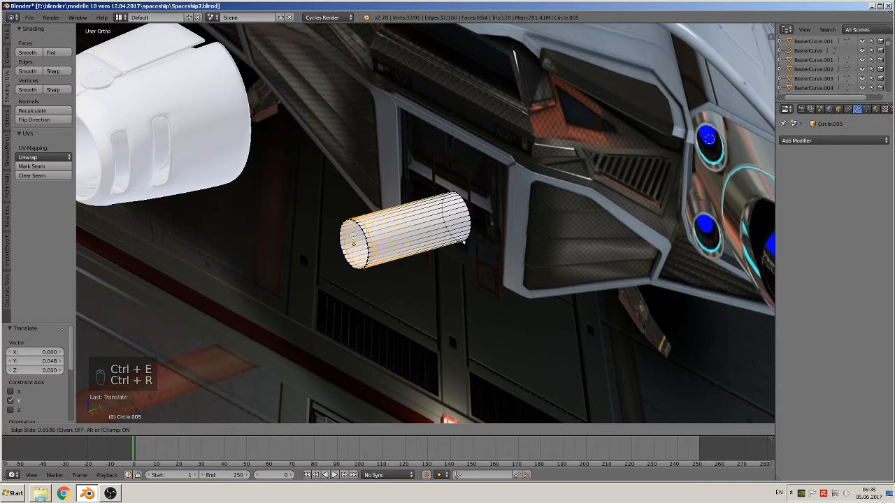
click(425, 210)
key(ctrl+r)
click(430, 207)
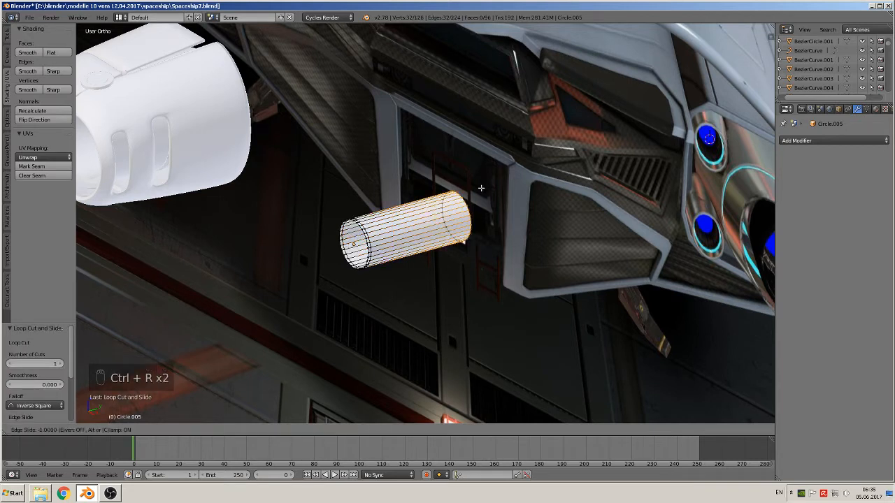
click(465, 199)
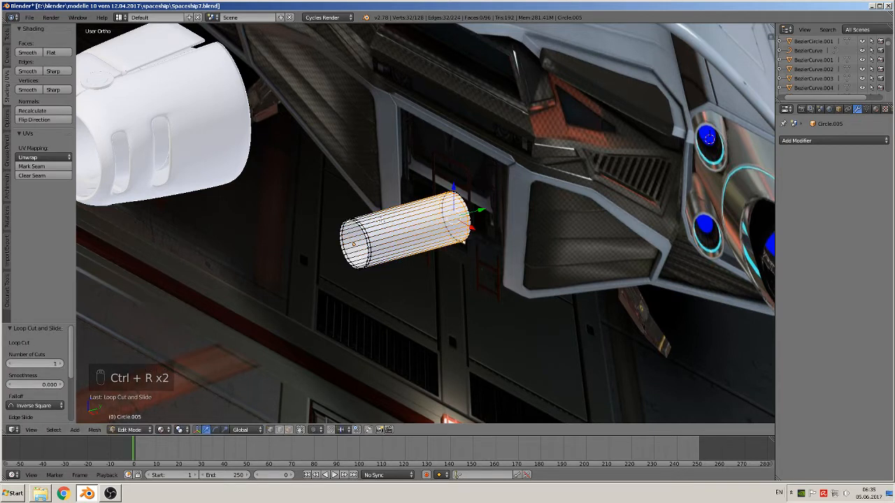
Add a third edge loop a short way behind the tube's front end, scale it by about 1.151 and leave Edit Mode.
key(ctrl+r)
click(381, 221)
click(355, 229)
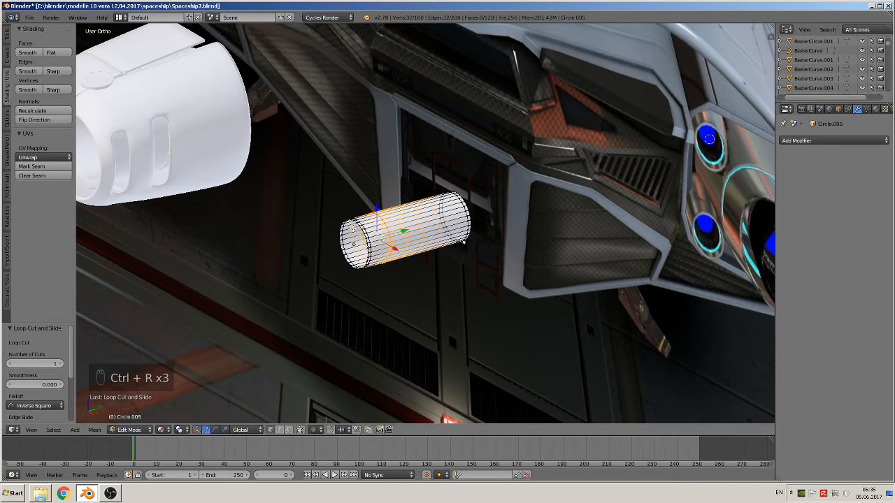
key(s)
click(428, 287)
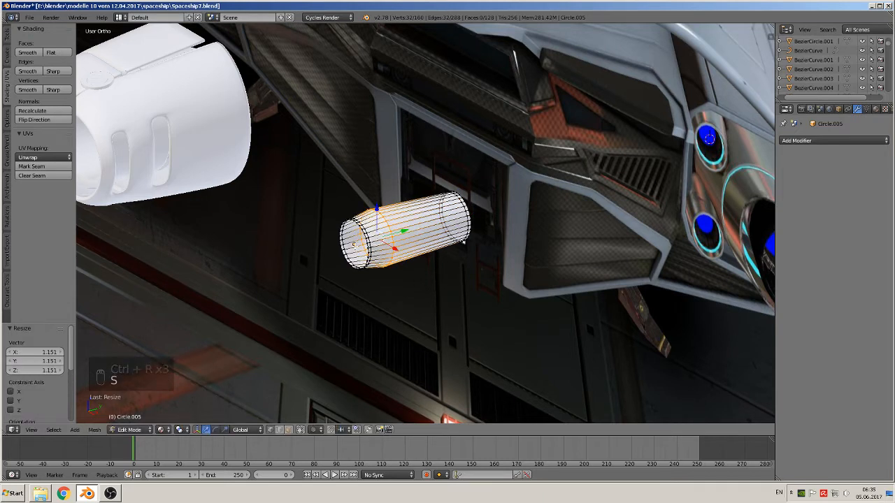
key(Tab)
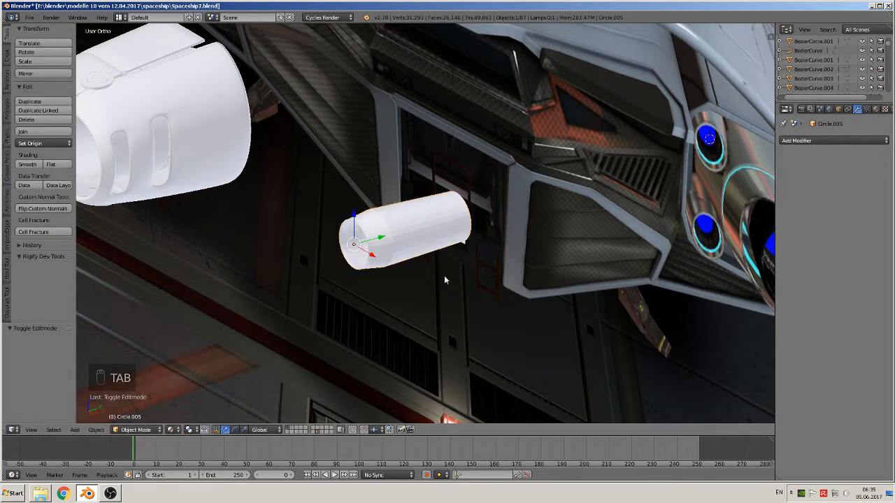
Extrude the tube's front edge loop inward with a scale of about 0.845 to form a rim.
scroll(341, 314, up, 4)
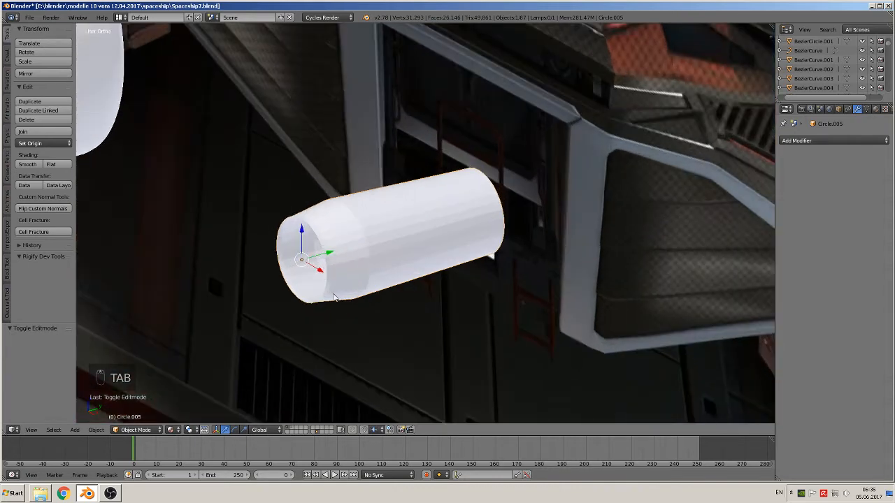
key(Tab)
alt+right_click(303, 262)
middle_drag(318, 298, 349, 299)
key(e)
key(s)
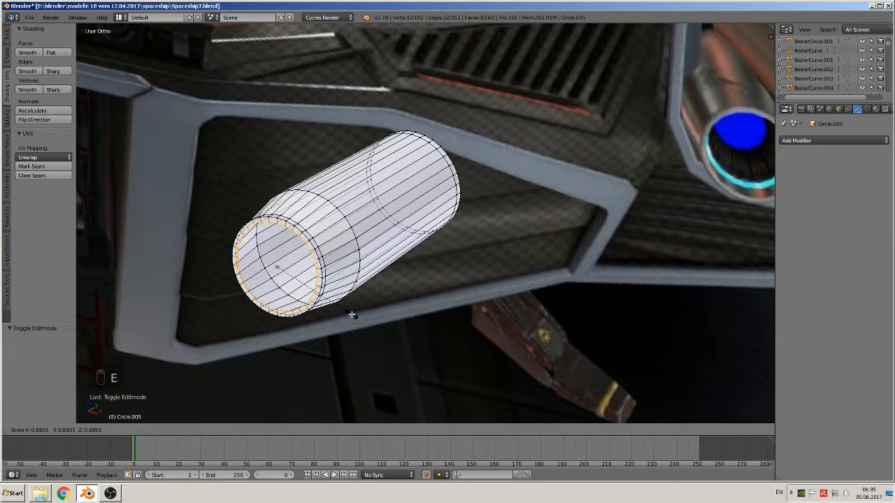
click(347, 314)
Extrude the rim's inner edge loop about 0.015 along Y into the tube.
key(e)
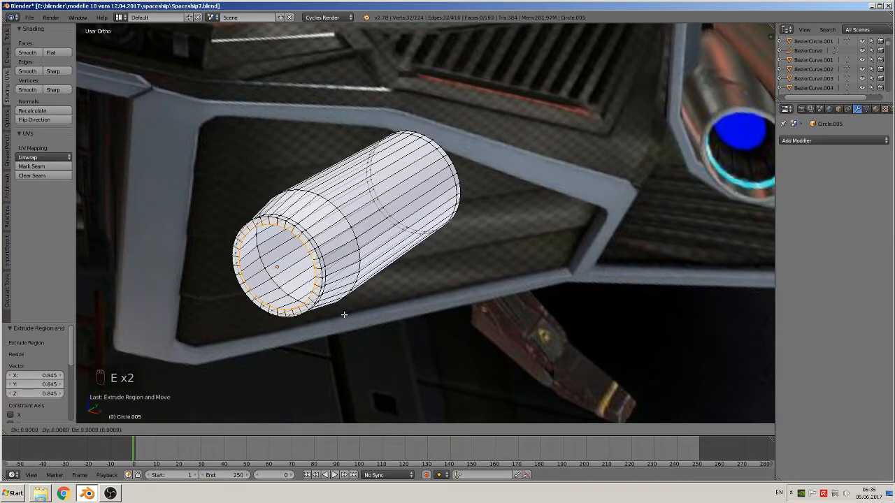
right_click(344, 315)
drag(295, 257, 337, 231)
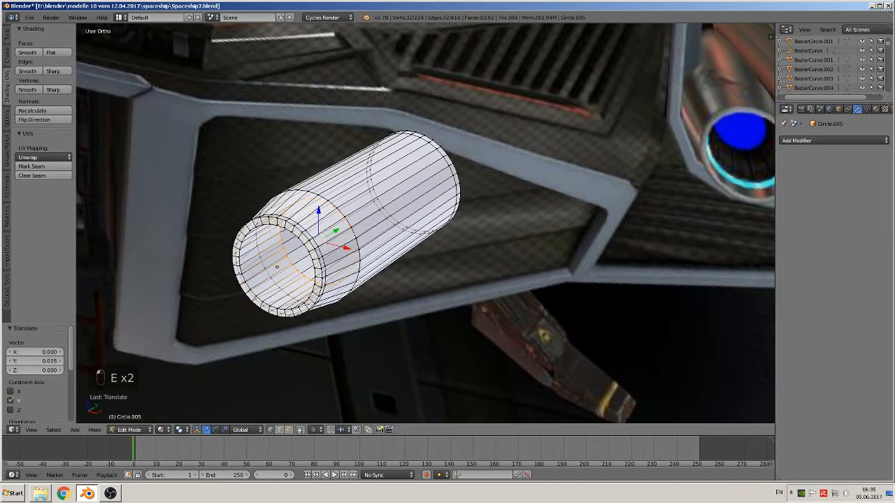
Fill the recessed inner loop with a face and scale it by about 0.869.
key(f)
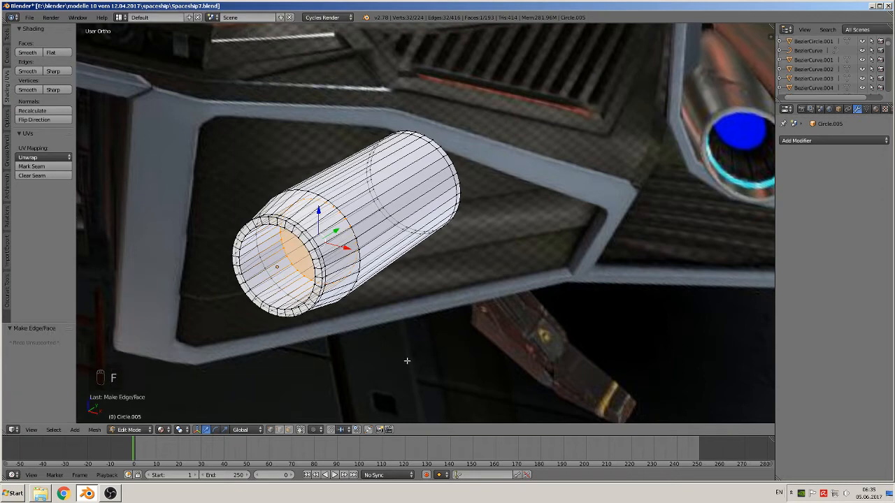
key(s)
click(427, 378)
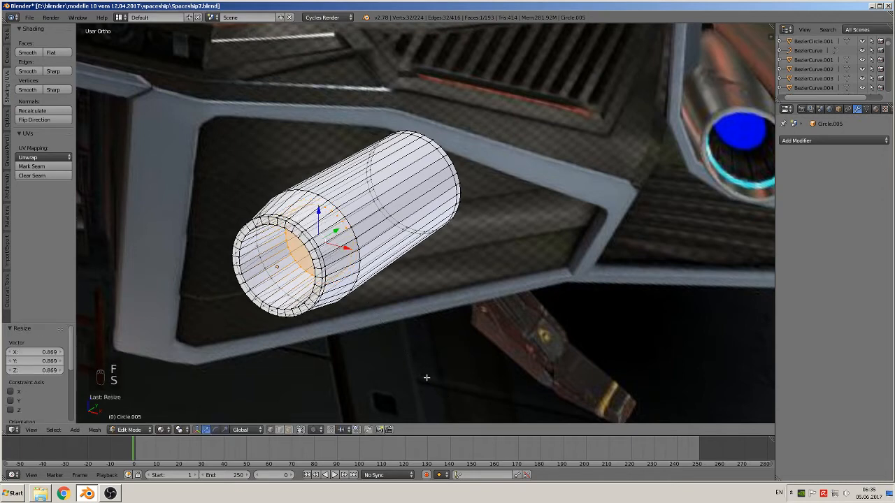
Leave Edit Mode and apply smooth shading to the tube.
middle_drag(421, 367, 460, 314)
key(Tab)
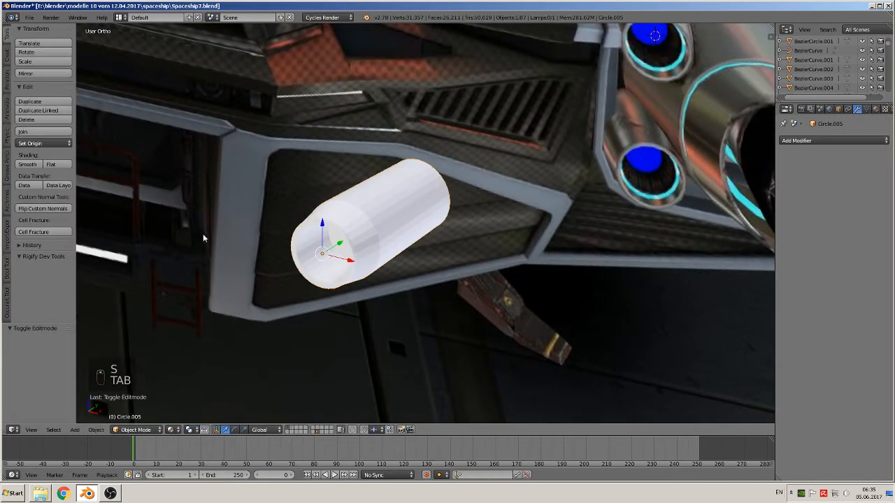
click(28, 165)
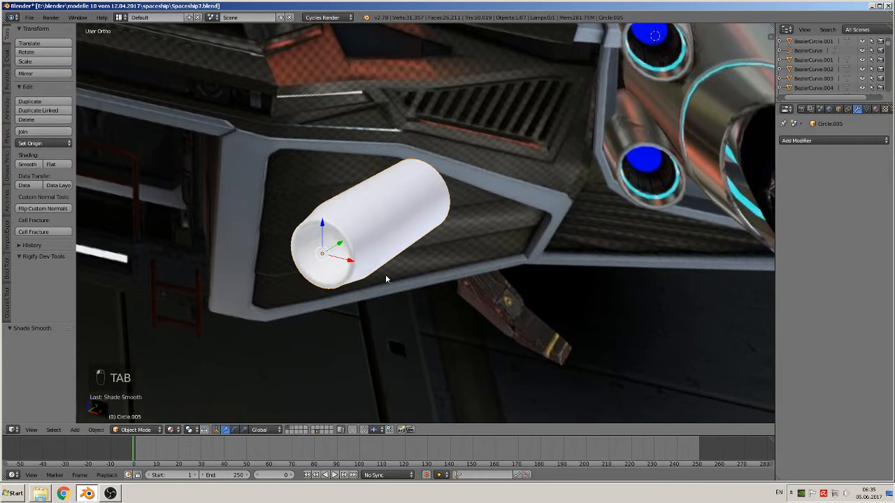
Limit the tube's selection to visible geometry and cut two evenly spaced edge loops around its inner wall.
middle_drag(385, 278, 361, 265)
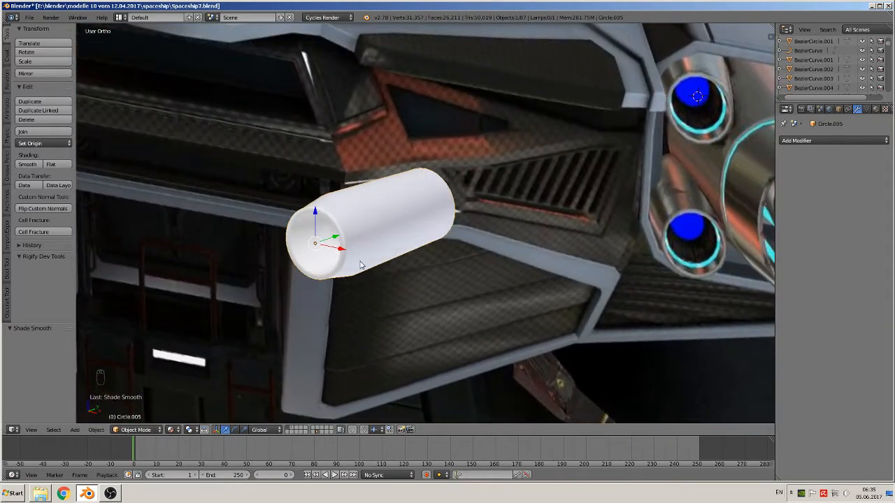
scroll(360, 262, up, 2)
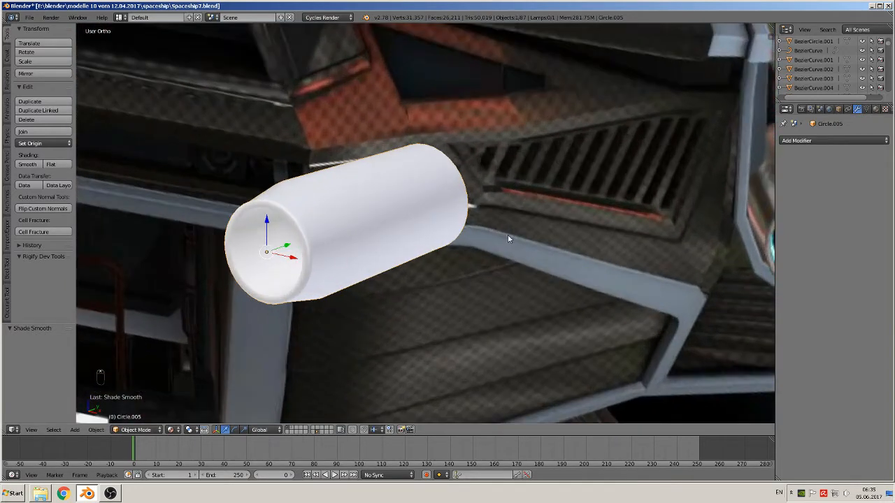
scroll(509, 239, down, 2)
key(Tab)
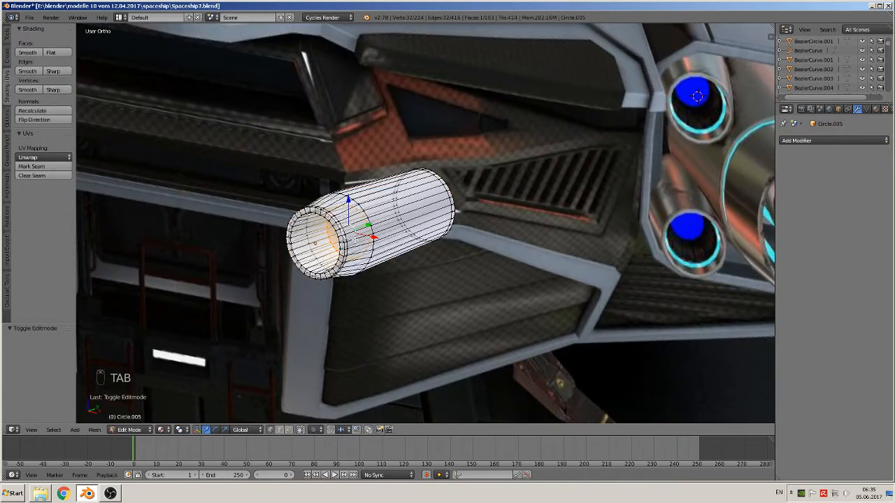
scroll(338, 256, up, 2)
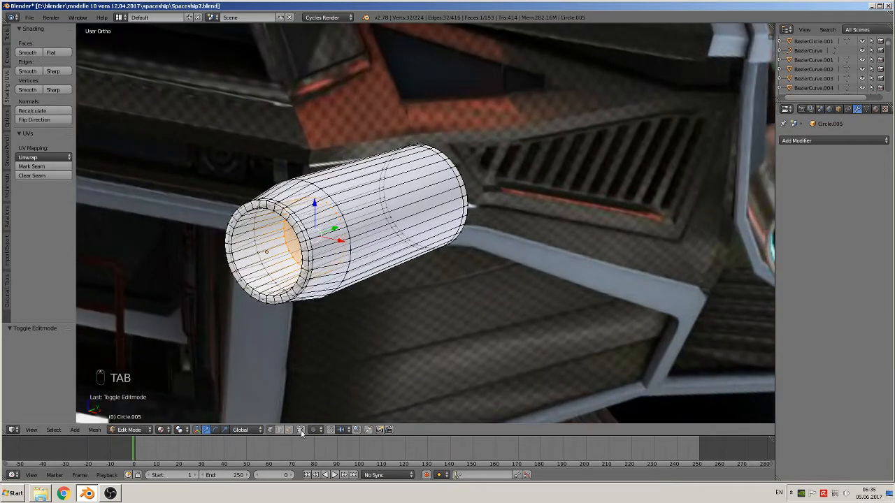
click(301, 430)
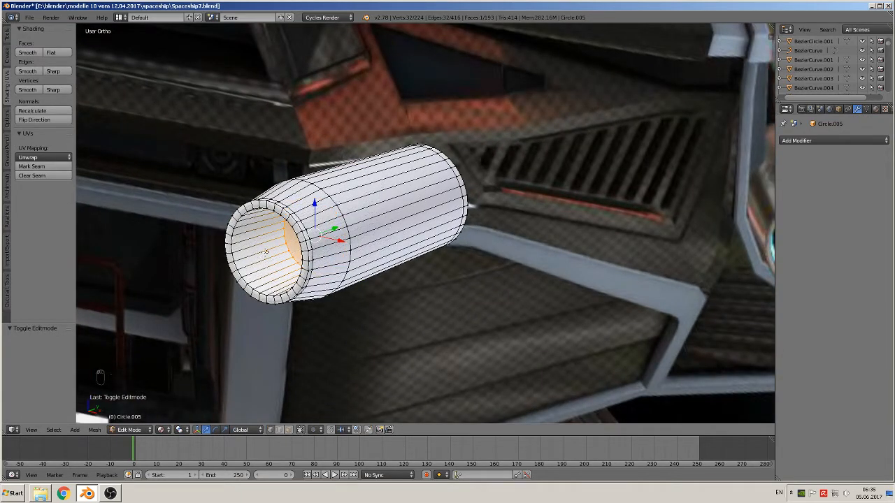
key(ctrl+r)
scroll(266, 252, up, 1)
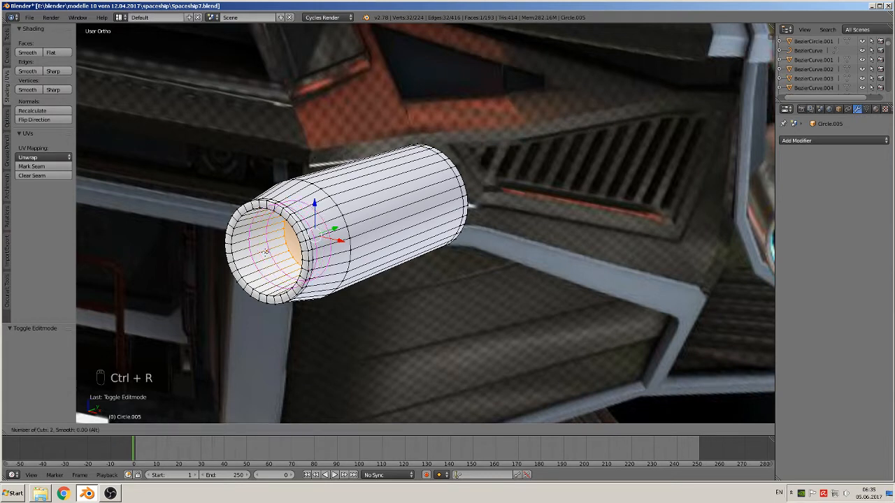
click(265, 252)
right_click(265, 252)
Change the keyboard layout to DE and scale the two inner loops along Y by about 0.147 into a narrow band.
key(s)
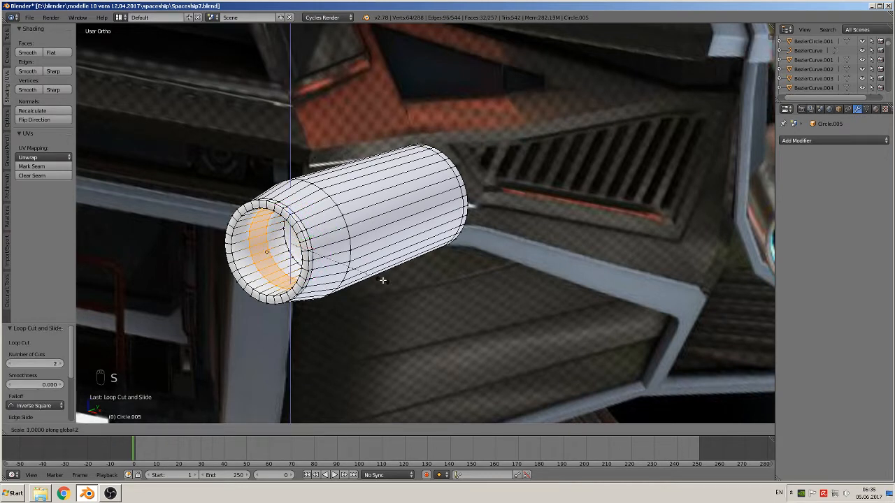
click(367, 276)
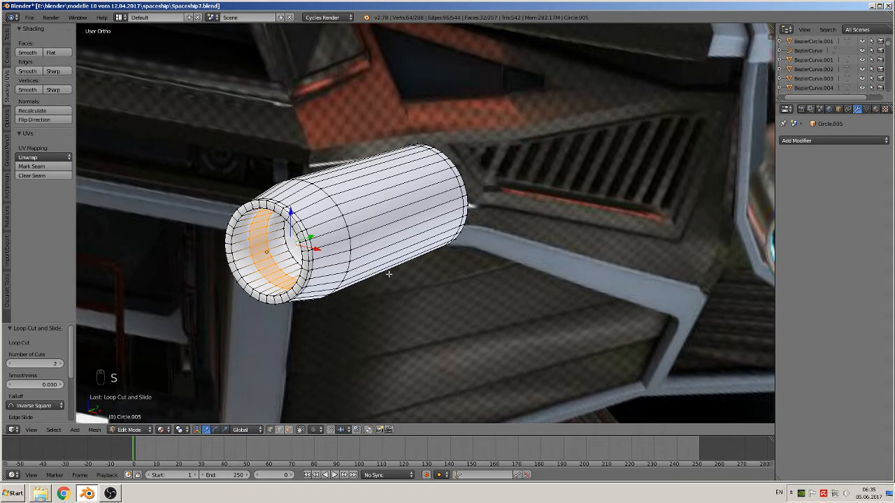
click(779, 492)
click(804, 455)
key(s)
key(y)
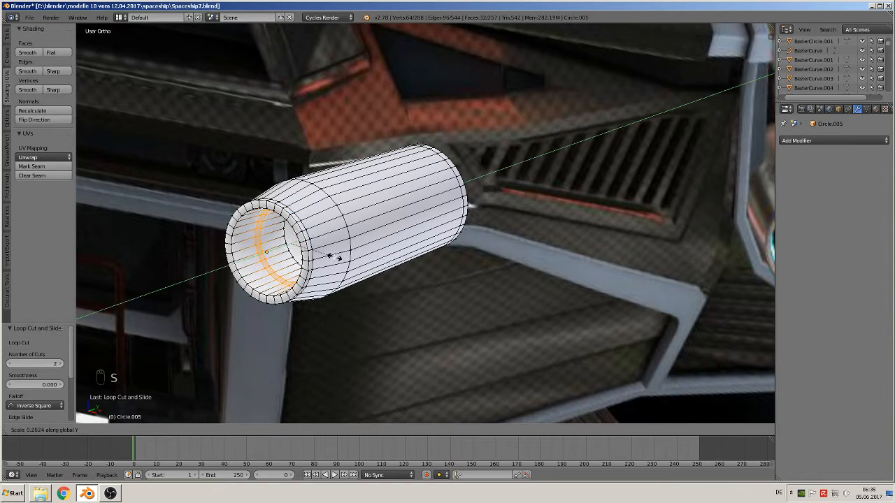
click(321, 254)
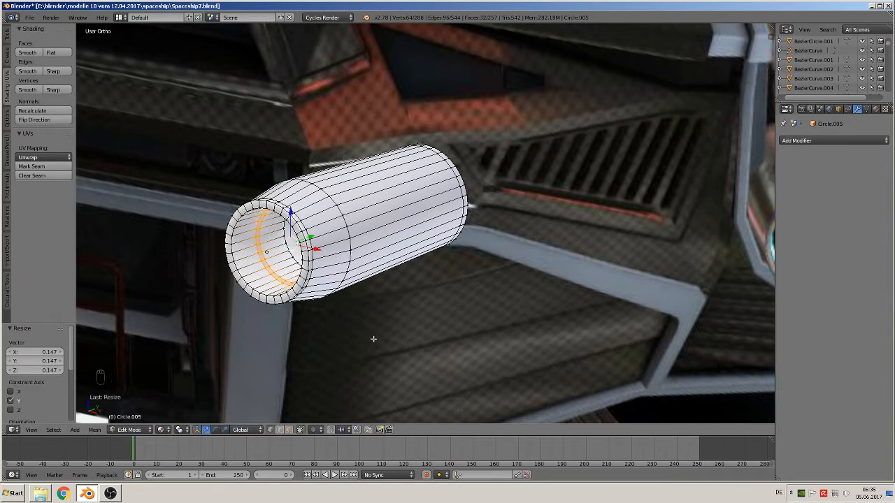
Extrude the narrow inner band outward with a scale of about 1.028 to form a groove.
key(e)
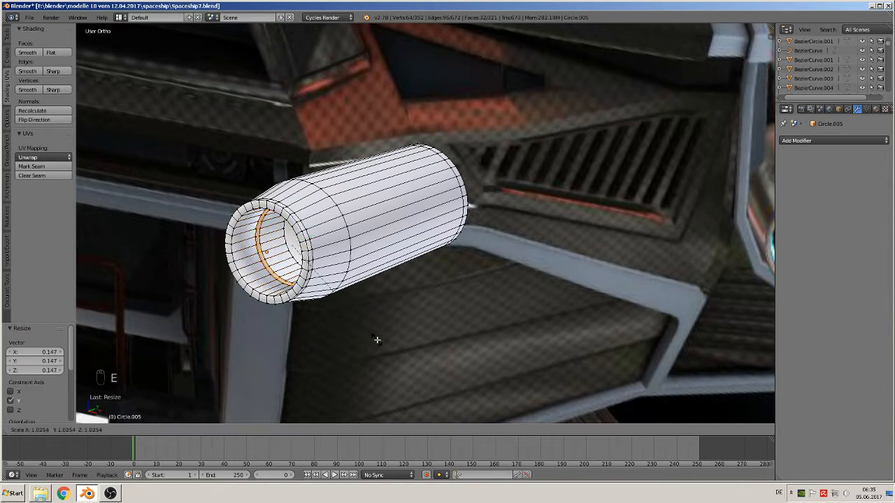
click(377, 339)
scroll(304, 305, up, 5)
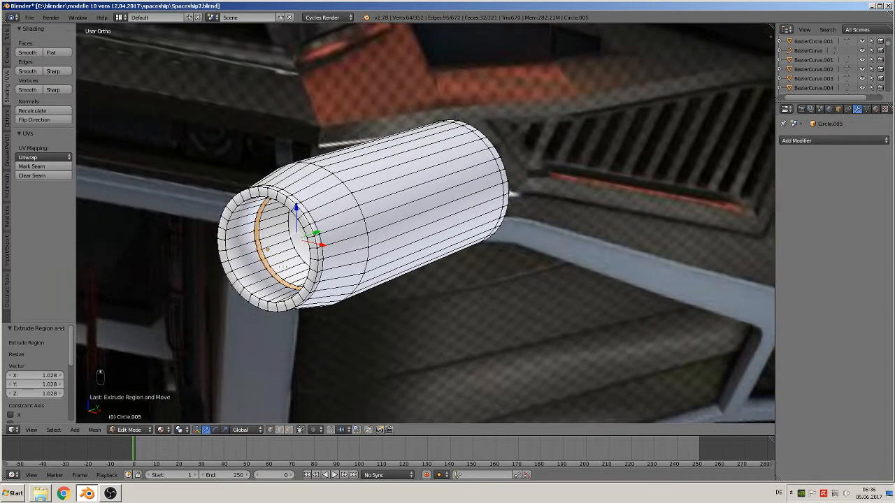
Add two support loops to the inner wall's front section, one beside the groove and one beside the rim.
key(ctrl+r)
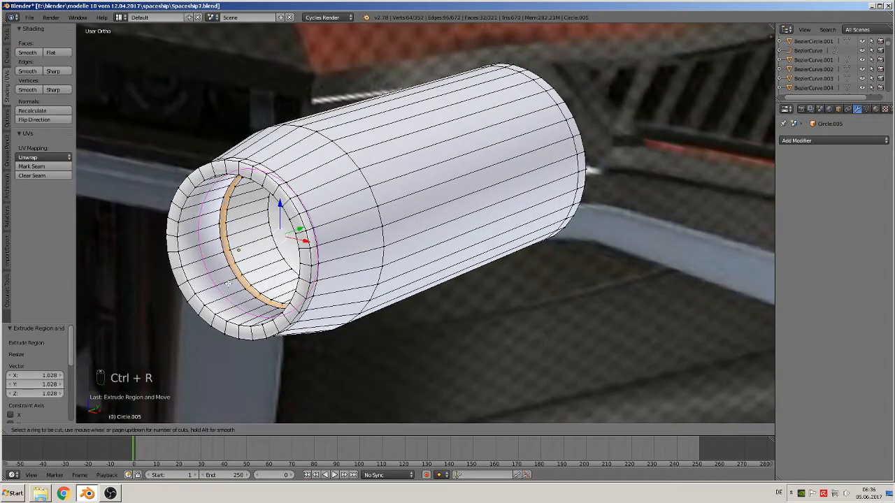
click(235, 280)
click(244, 270)
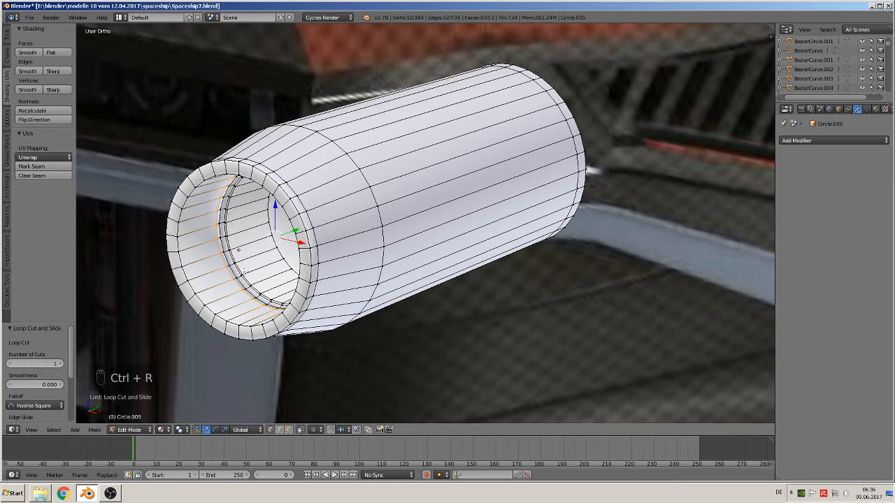
key(ctrl+r)
click(207, 283)
click(195, 285)
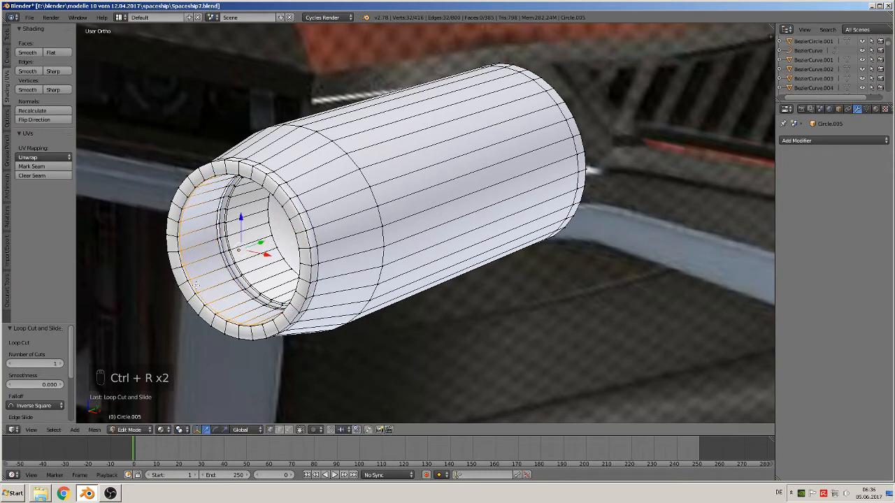
Add two support loops to the inner wall's rear section, one beside the groove and one beside the recessed end face.
key(ctrl+r)
click(250, 234)
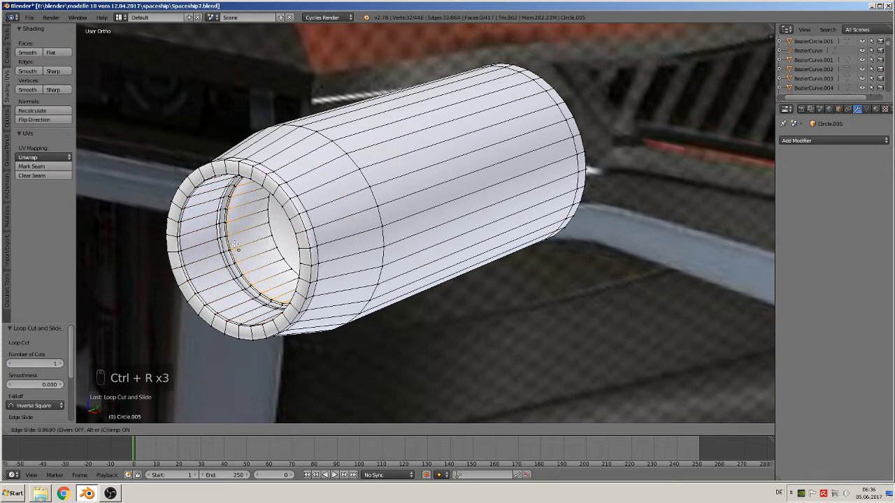
click(253, 234)
key(ctrl+r)
click(255, 235)
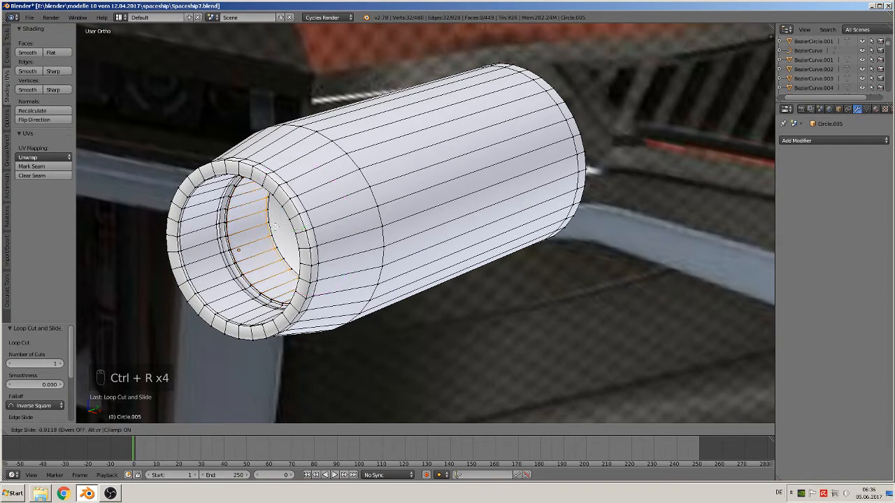
click(274, 229)
Apply flat shading to the round end face inside the tube using face selection.
middle_drag(275, 229, 318, 262)
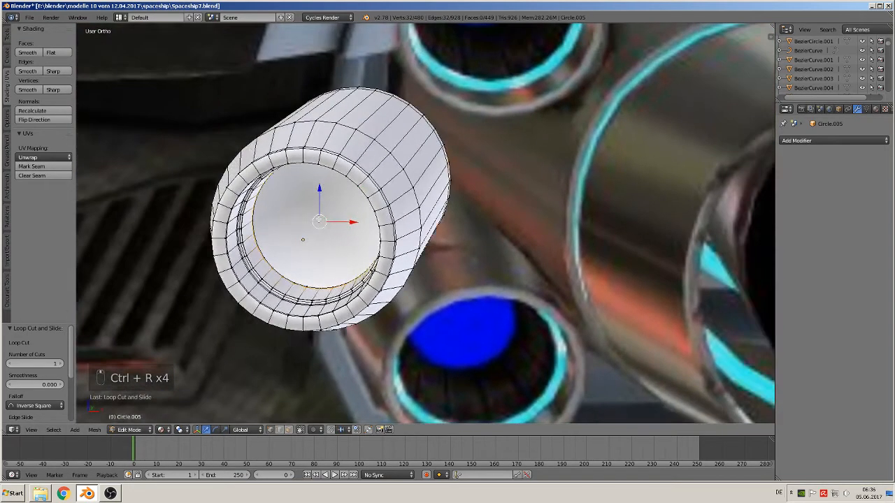
click(290, 431)
right_click(303, 223)
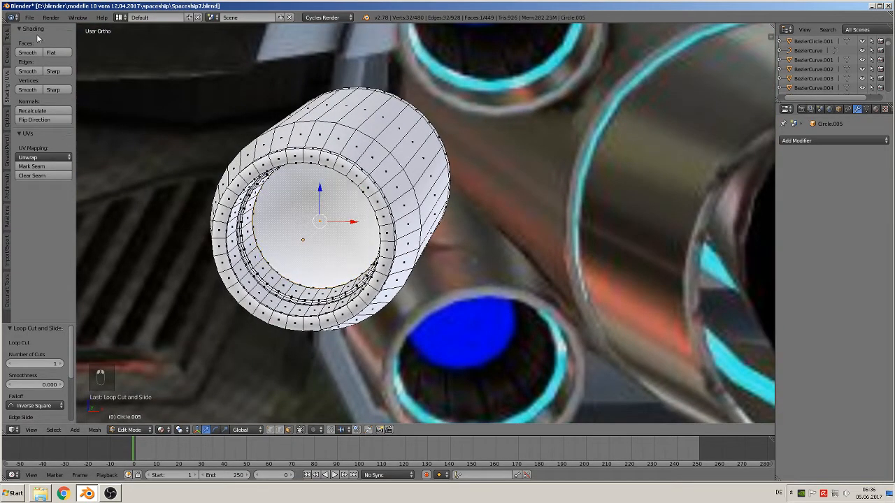
click(56, 51)
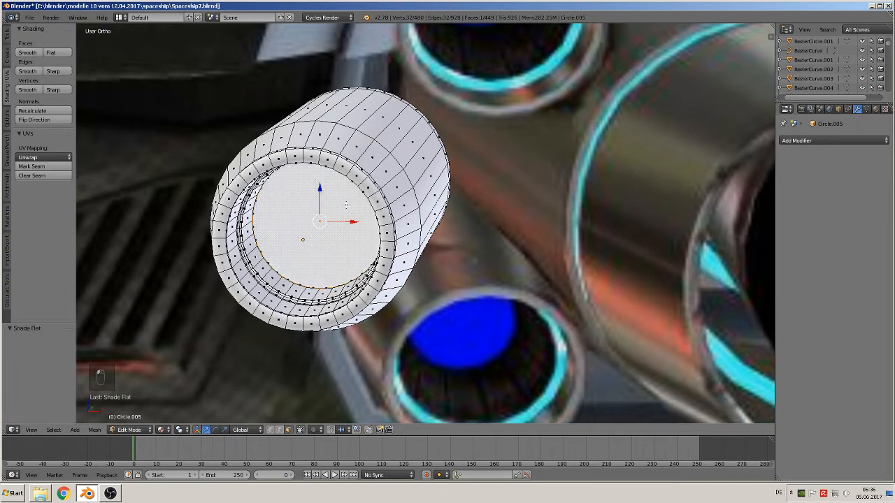
key(Tab)
key(Tab)
Apply flat shading to the face ring of the tube's front rim and return to Object Mode.
alt+right_click(355, 174)
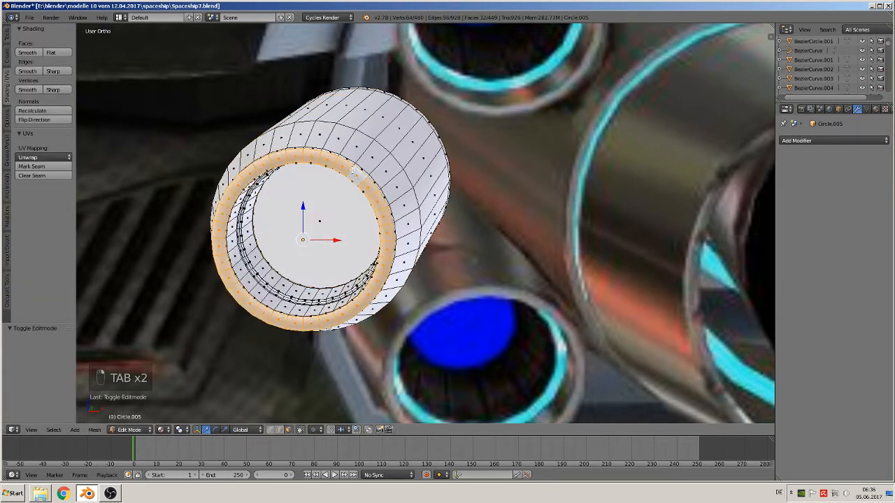
click(52, 52)
key(Tab)
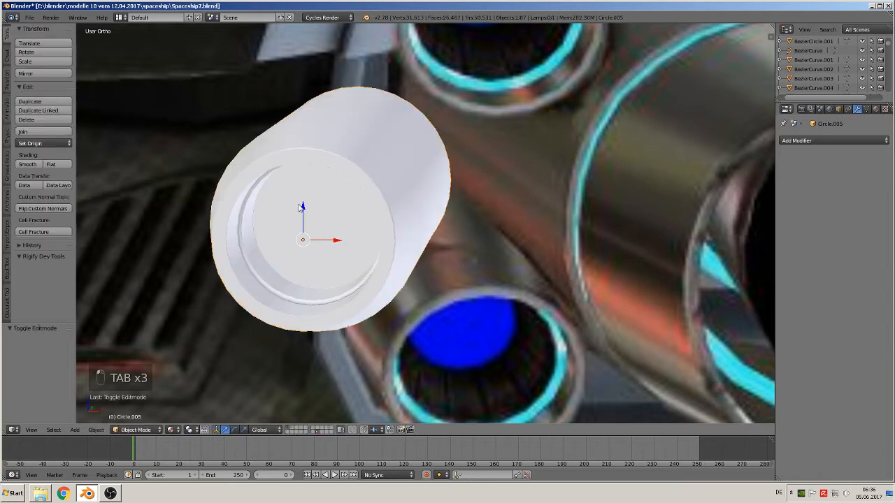
Move the tube about -0.264 along X and lower it beside the upper outer edge of the engine housing in front view.
scroll(361, 239, down, 3)
middle_drag(373, 253, 532, 229)
scroll(348, 264, down, 3)
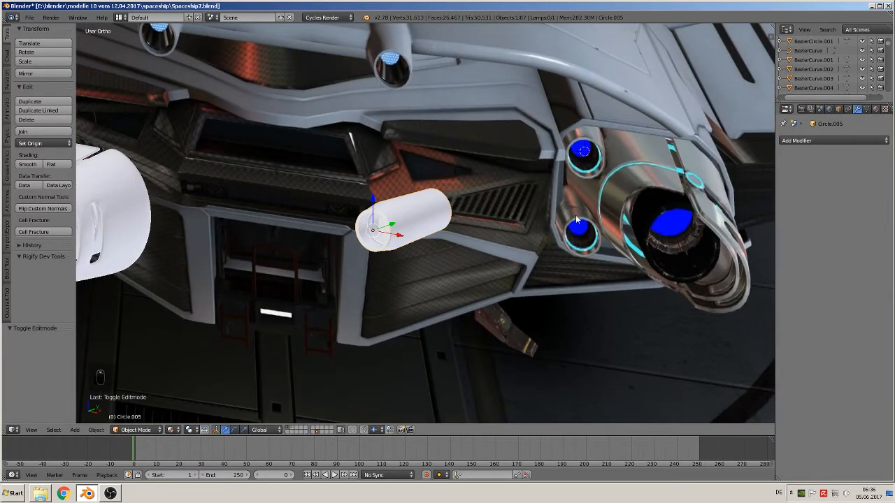
middle_drag(578, 231, 194, 184)
scroll(194, 184, down, 2)
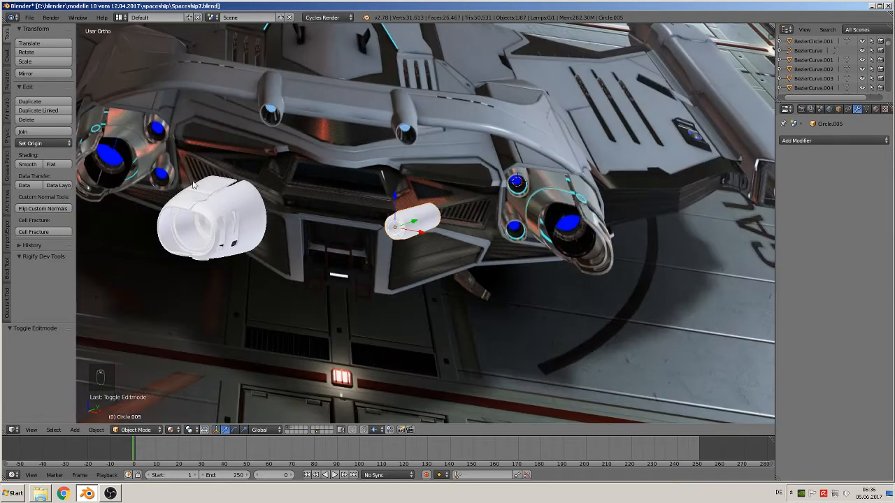
middle_drag(437, 225, 474, 227)
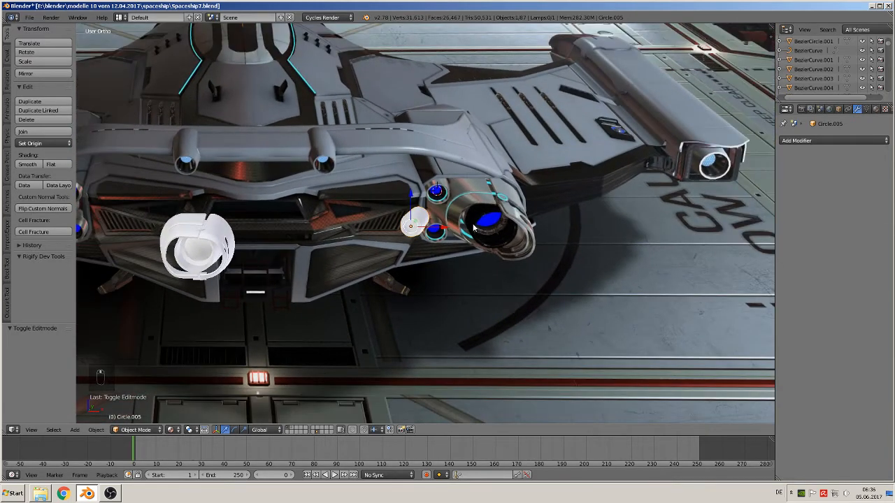
key(KP_1)
drag(451, 227, 175, 217)
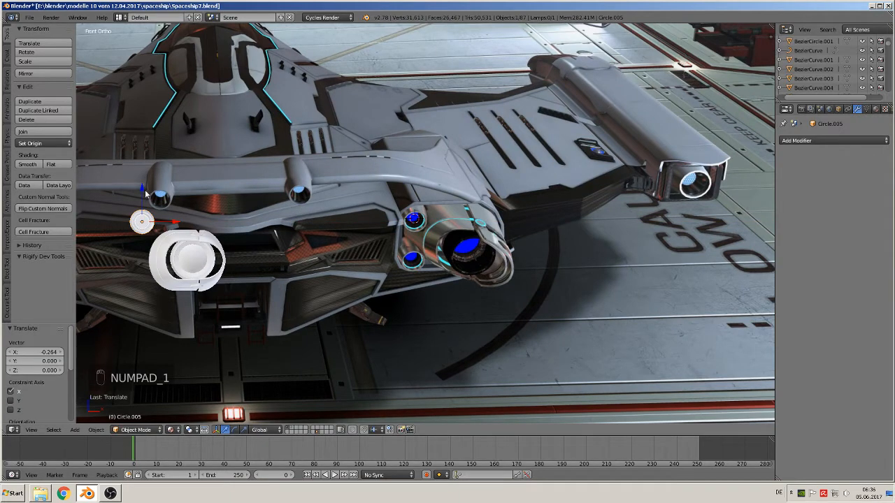
drag(144, 190, 145, 207)
drag(171, 238, 173, 238)
Shift the tube along Y to line up with the engine housing and nudge it about -0.002 along X.
middle_drag(173, 239, 149, 243)
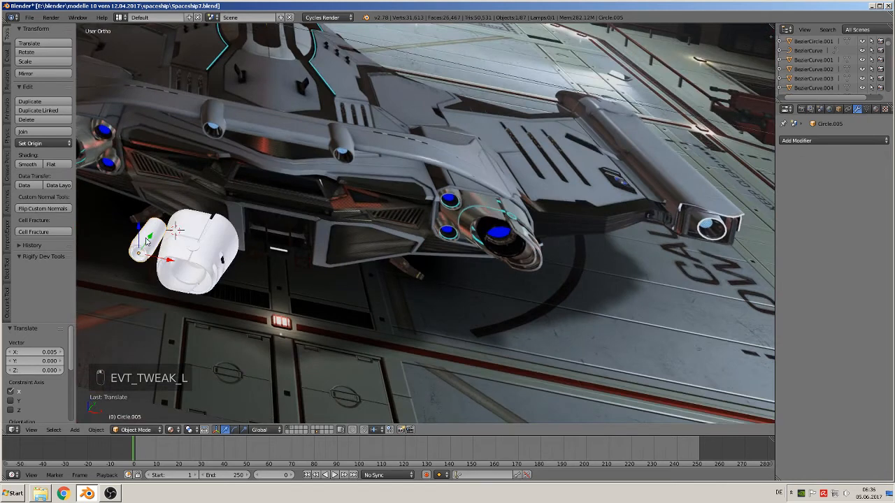
drag(146, 239, 168, 253)
middle_drag(167, 254, 190, 217)
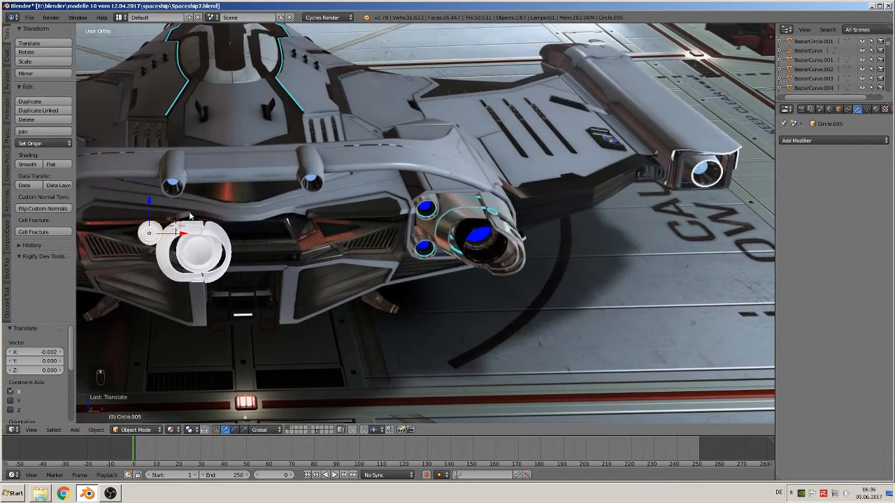
Return to the front view and save the Spaceship7.blend file.
key(KP_1)
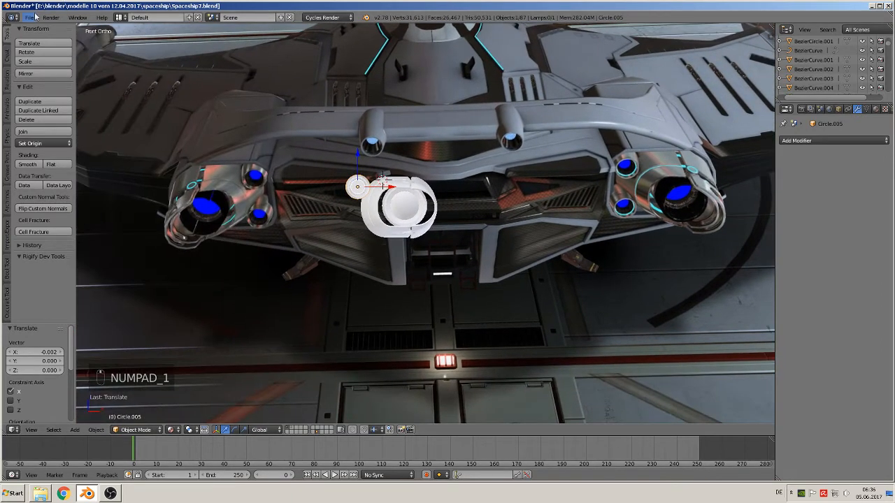
click(33, 17)
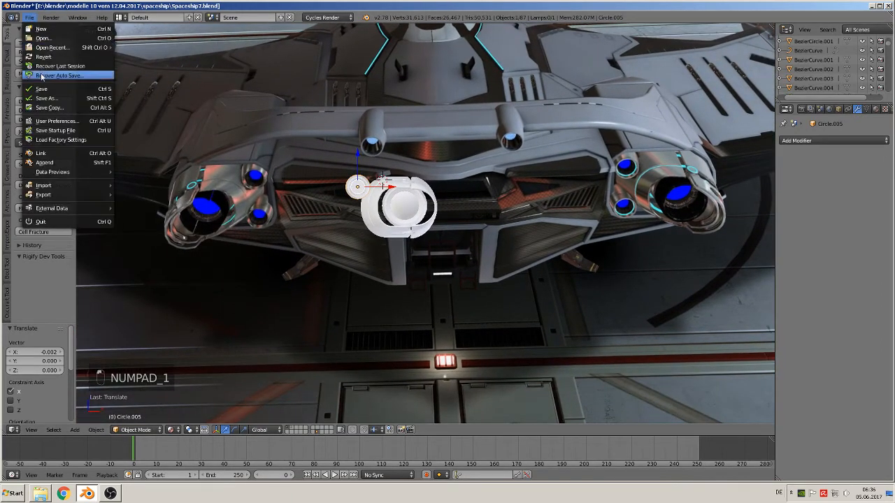
click(46, 91)
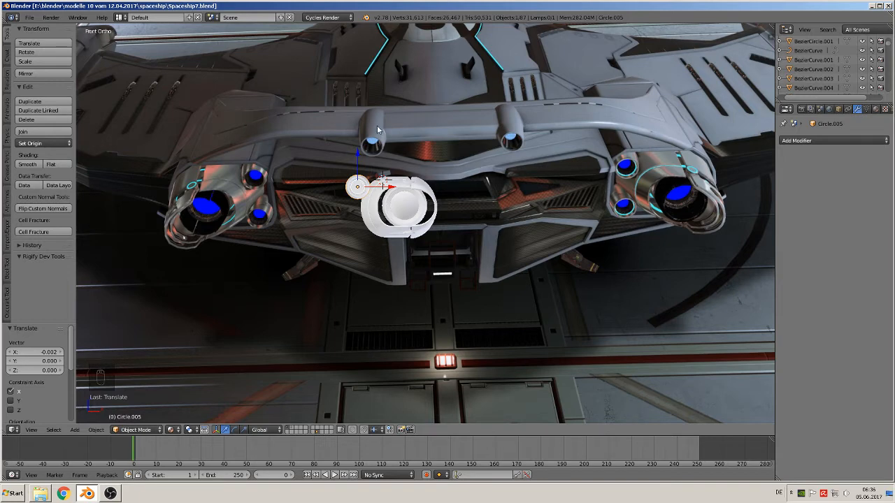
scroll(615, 294, down, 3)
shift+middle_drag(615, 294, 426, 290)
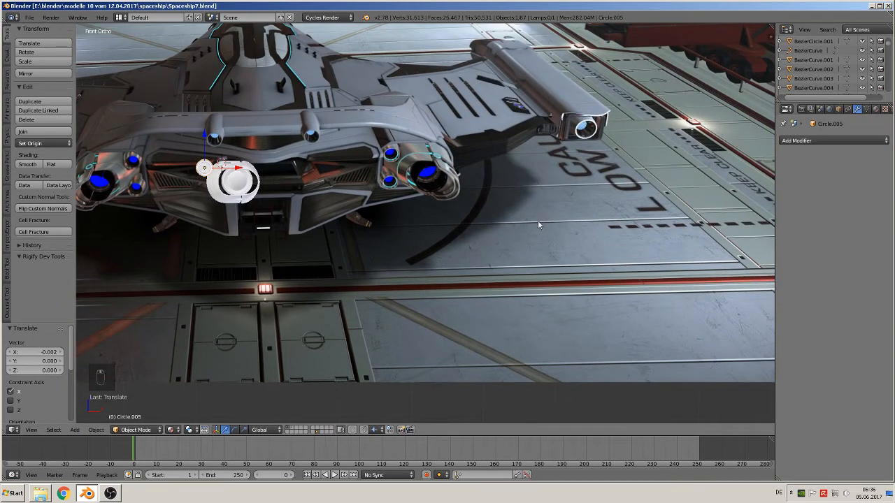
scroll(416, 275, down, 8)
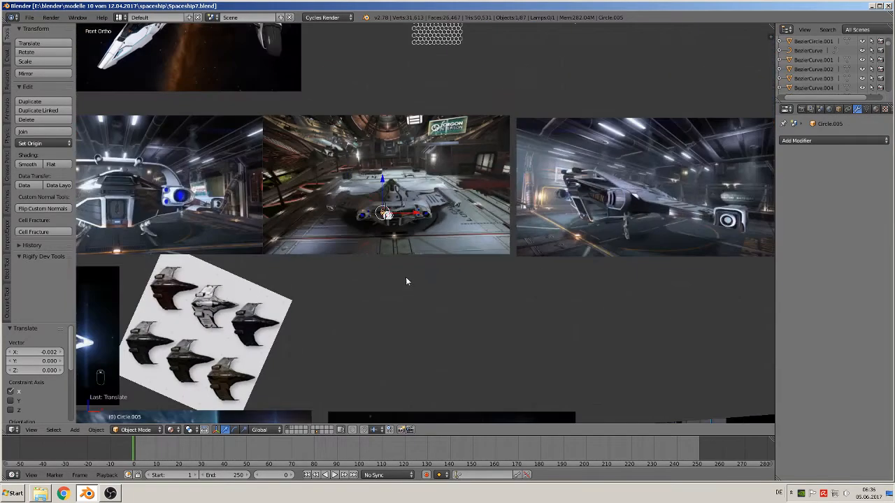
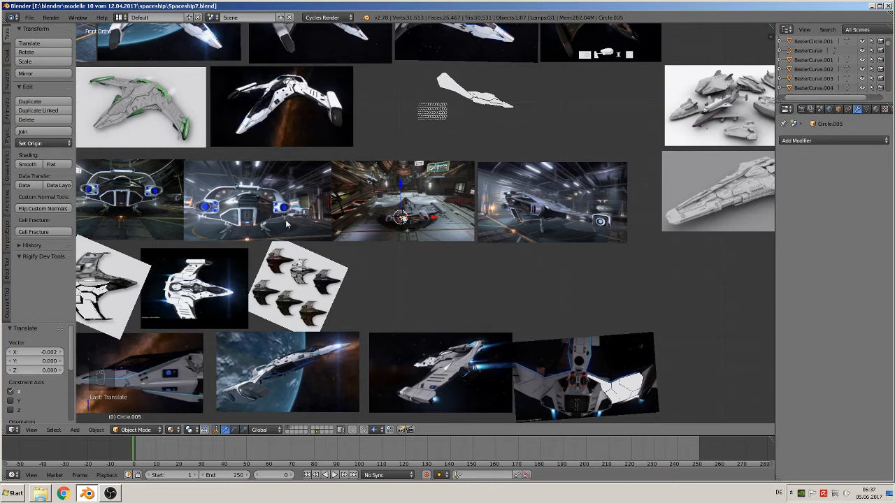
scroll(510, 245, down, 4)
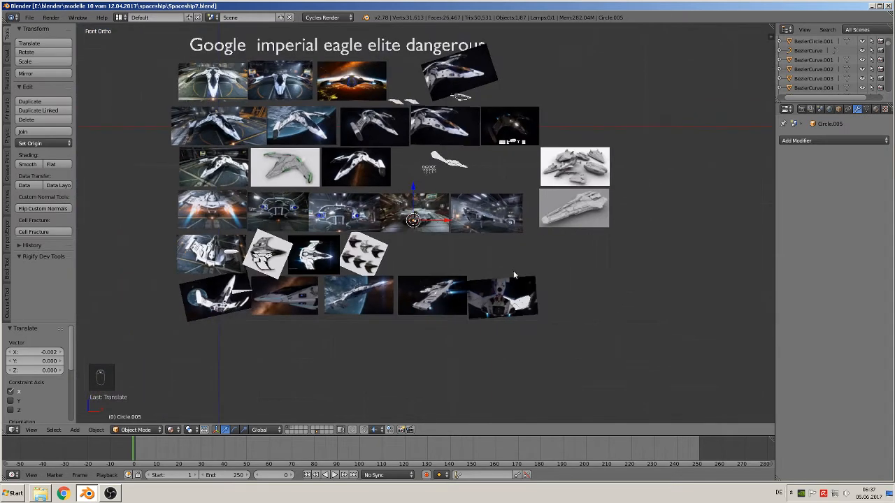
Add a mesh circle beside the round thruster in the underside reference picture and rotate it 90° about X.
scroll(512, 274, up, 6)
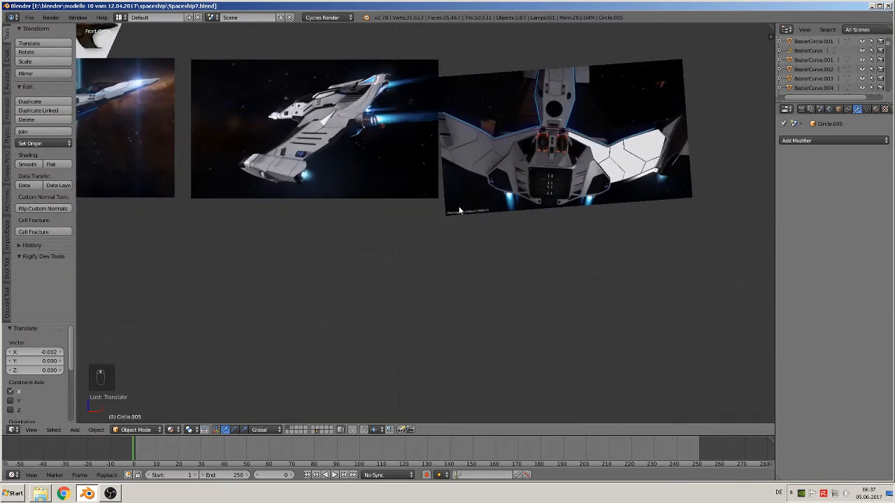
shift+middle_drag(229, 148, 393, 238)
scroll(394, 238, up, 10)
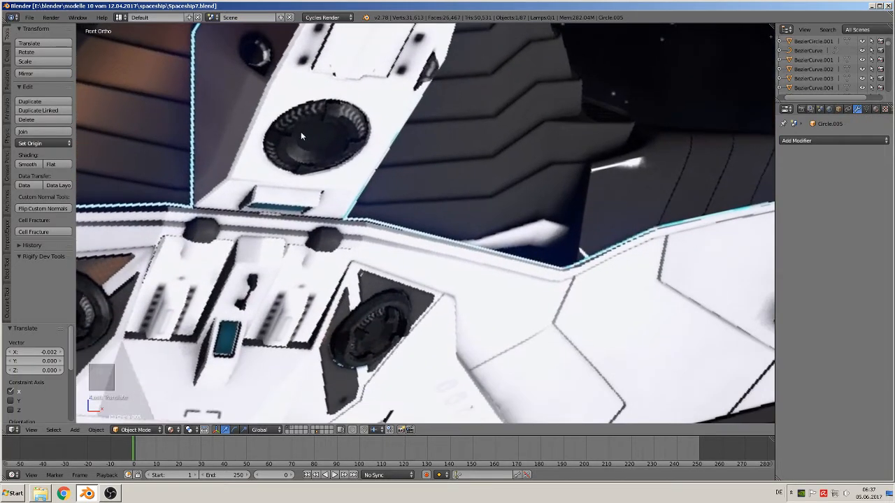
click(422, 151)
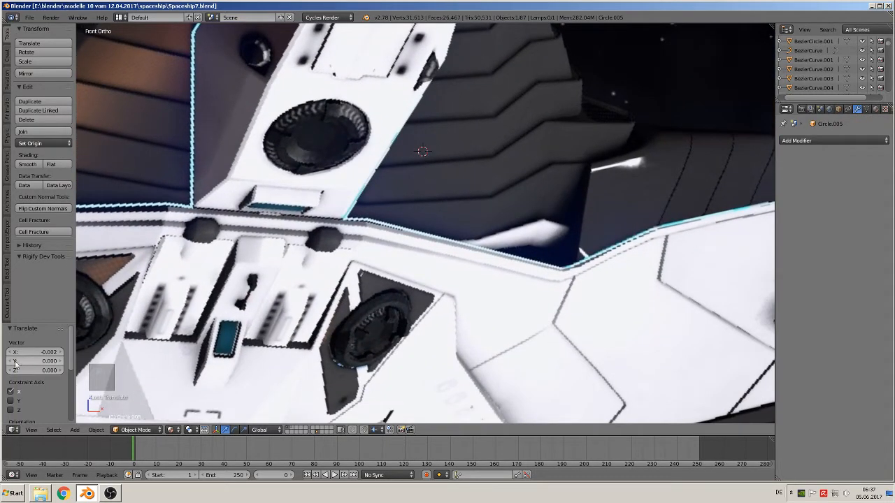
click(75, 430)
mouse_move(87, 418)
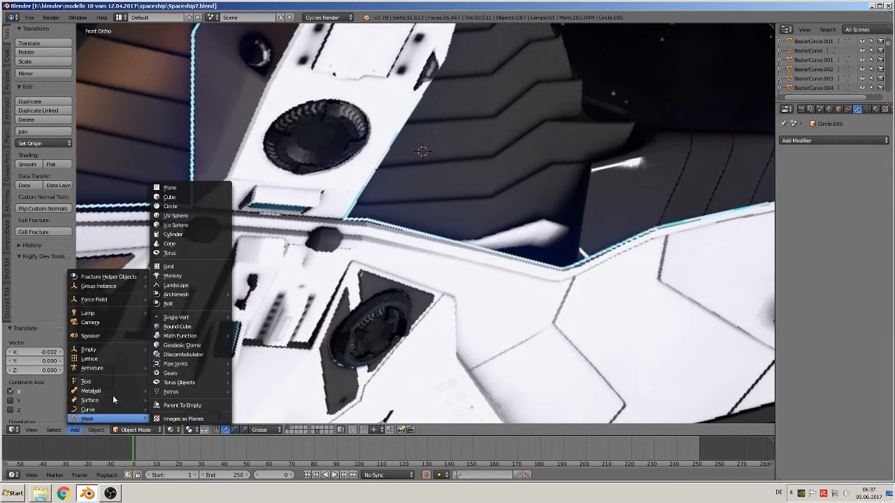
click(172, 207)
key(r)
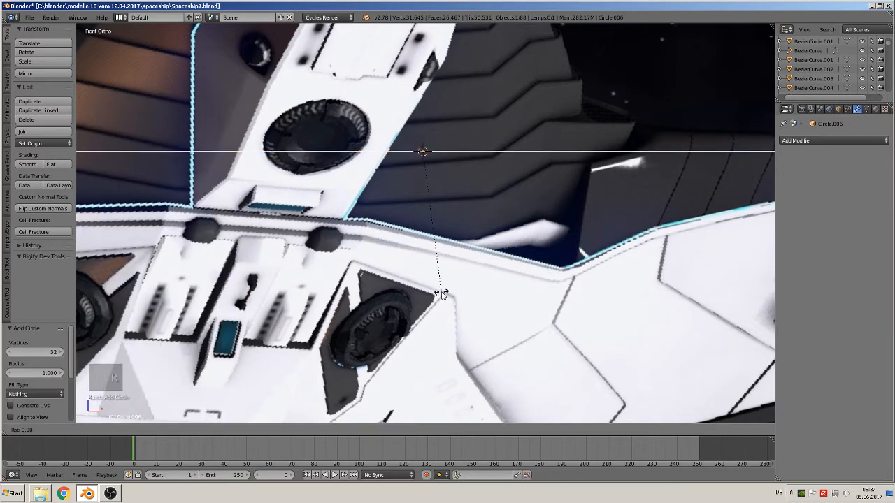
key(x)
key(9)
key(0)
key(Return)
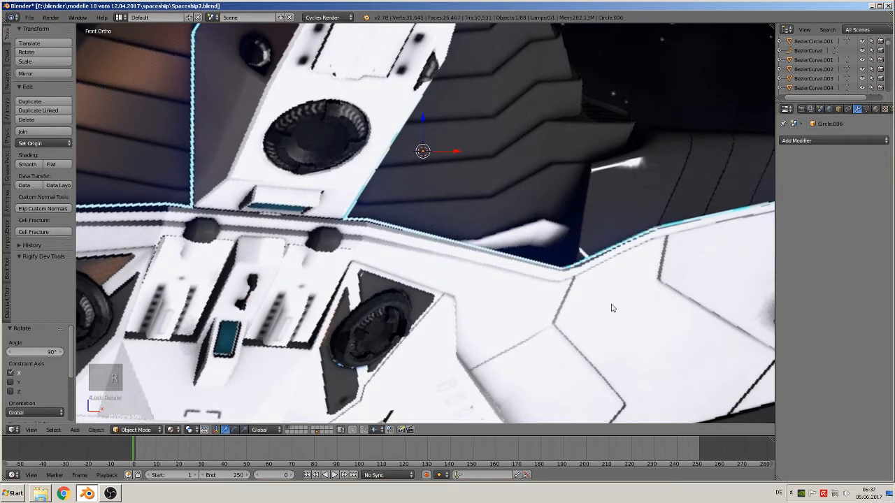
Scale the circle by about -0.036, move it about -0.039 along Y and scale it again by about 0.603.
key(s)
click(421, 153)
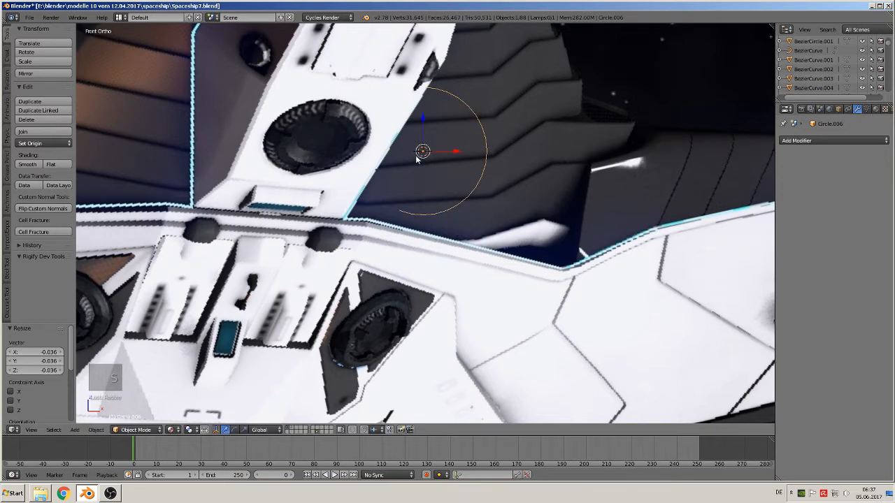
middle_drag(424, 149, 363, 219)
drag(451, 145, 393, 160)
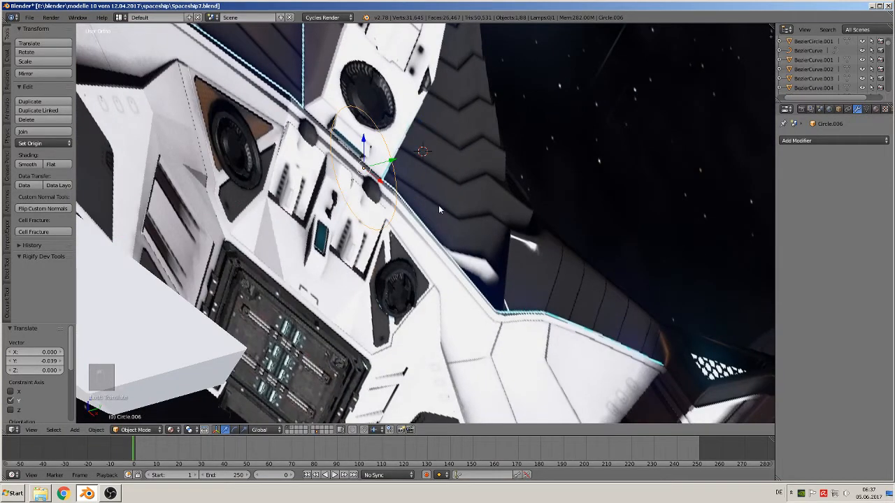
key(KP_1)
scroll(438, 204, up, 3)
key(s)
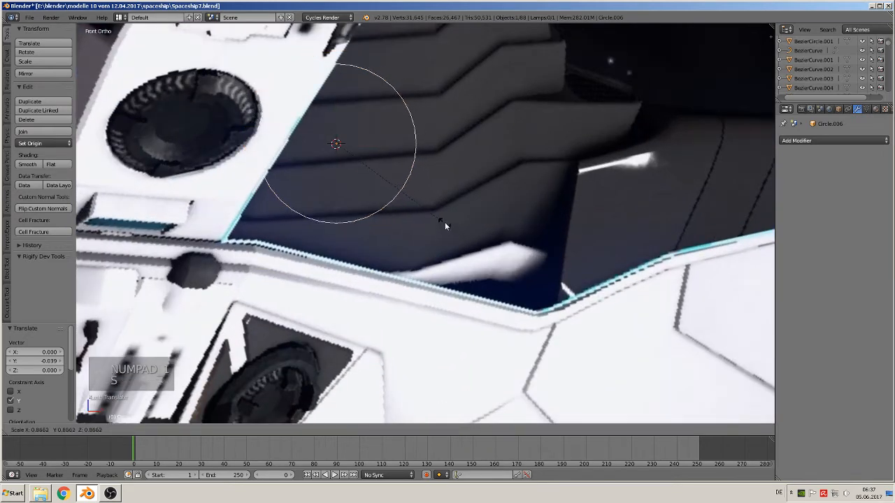
click(409, 202)
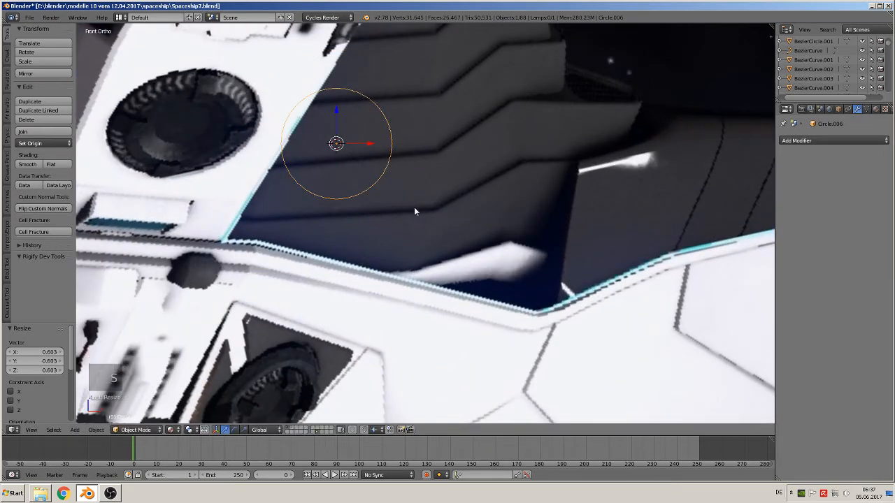
Extrude the circle into a ring with a sloped front, offsetting edges about -0.002 and -0.004 along Y and scaling the innermost edge by about 0.822.
middle_drag(418, 200, 355, 219)
key(Tab)
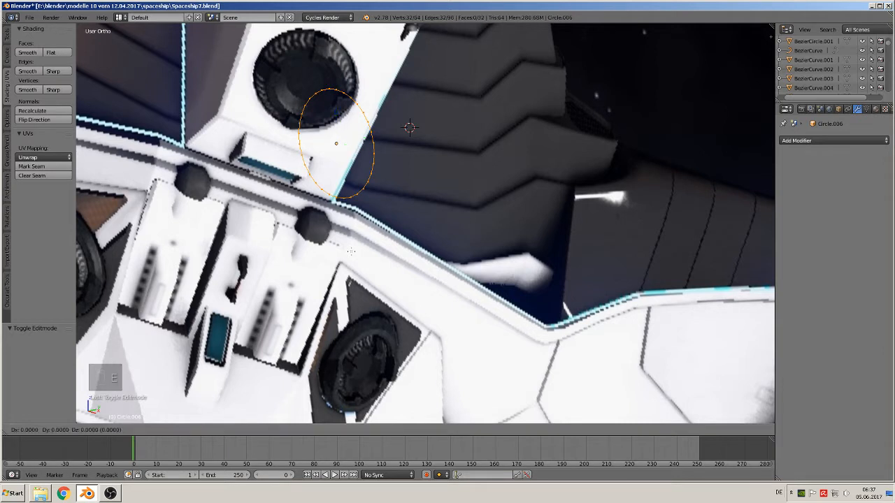
key(e)
drag(365, 137, 364, 150)
key(s)
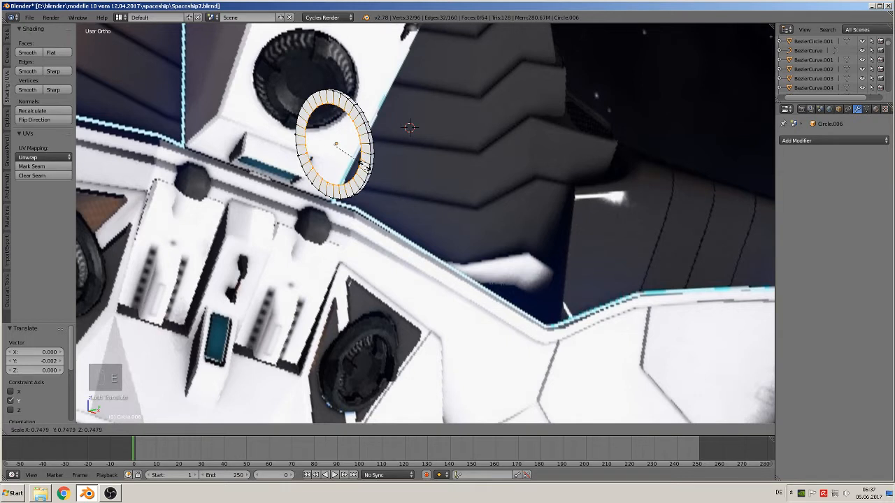
click(366, 164)
drag(358, 138, 351, 140)
key(s)
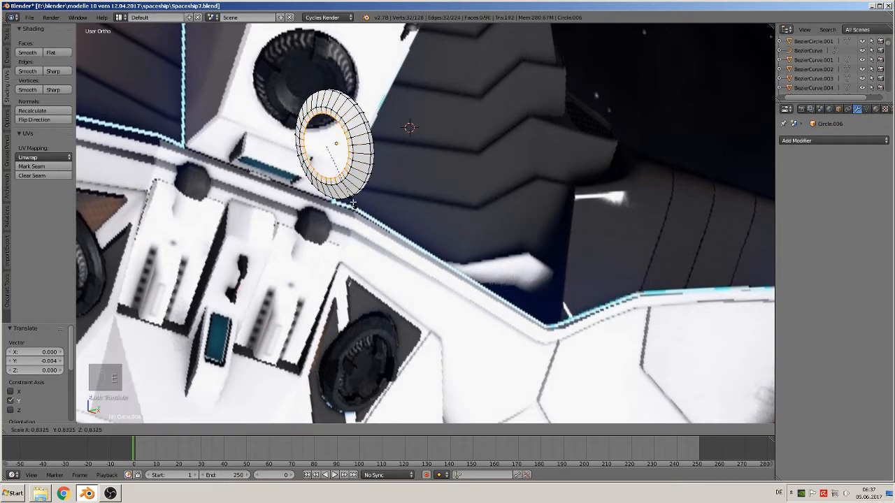
click(352, 202)
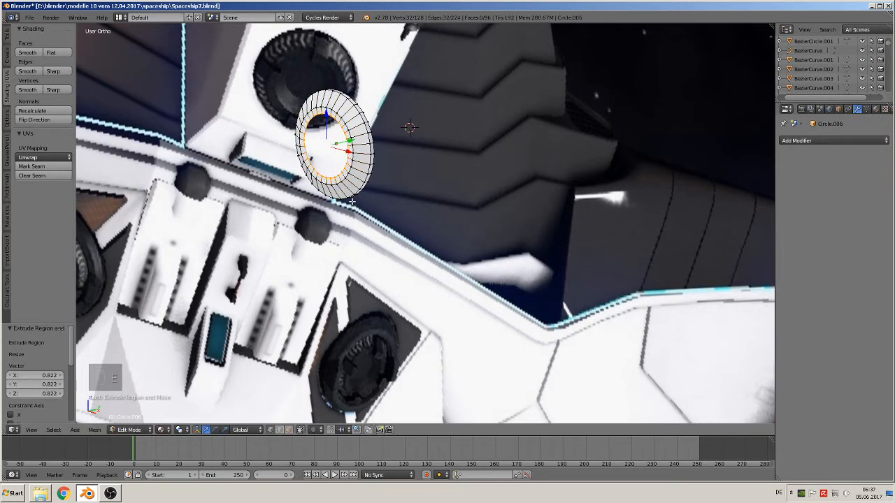
Extrude the inner edge into a recess, about 0.003 along Y and scaled by about 0.742, and fill its opening with a face.
key(e)
right_click(352, 201)
key(g)
key(y)
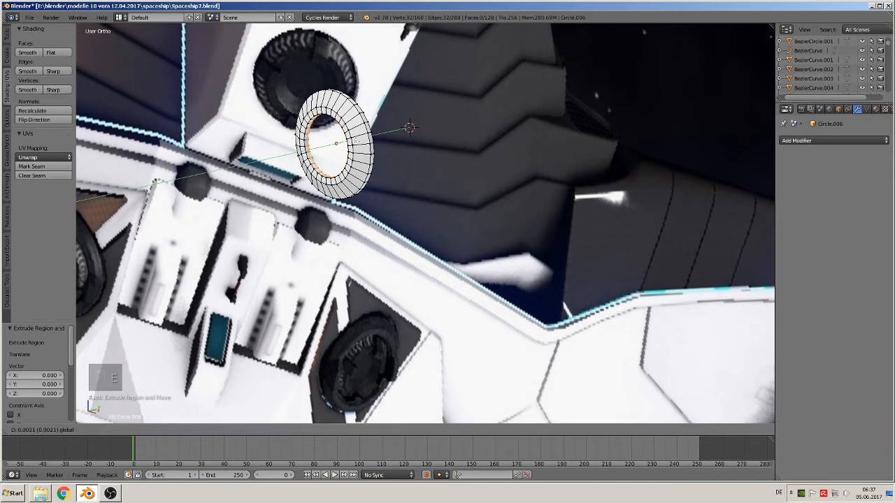
click(357, 142)
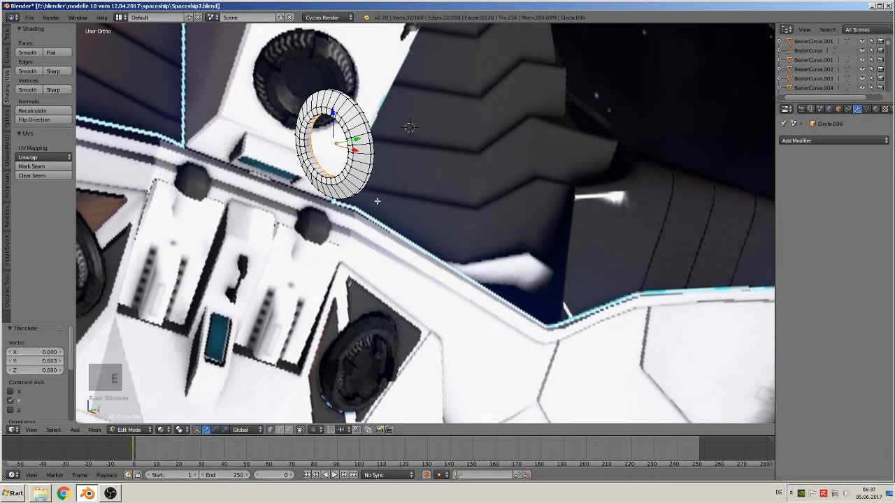
key(s)
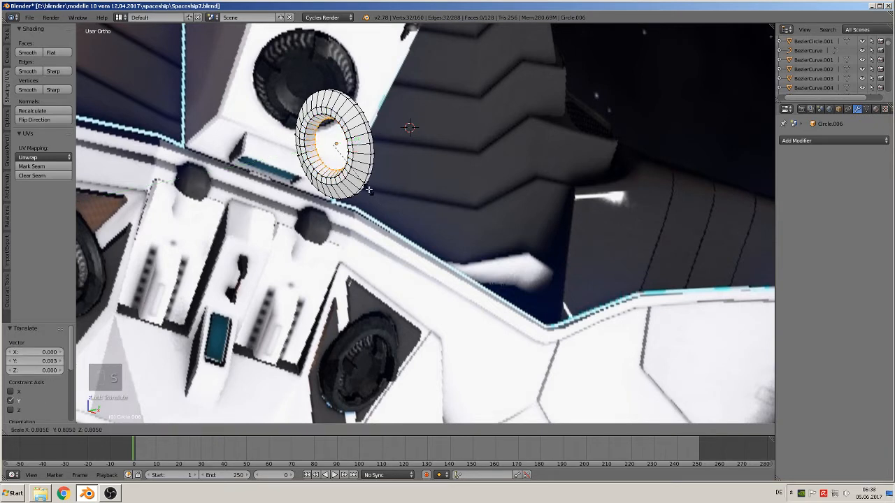
click(375, 196)
middle_drag(375, 196, 420, 198)
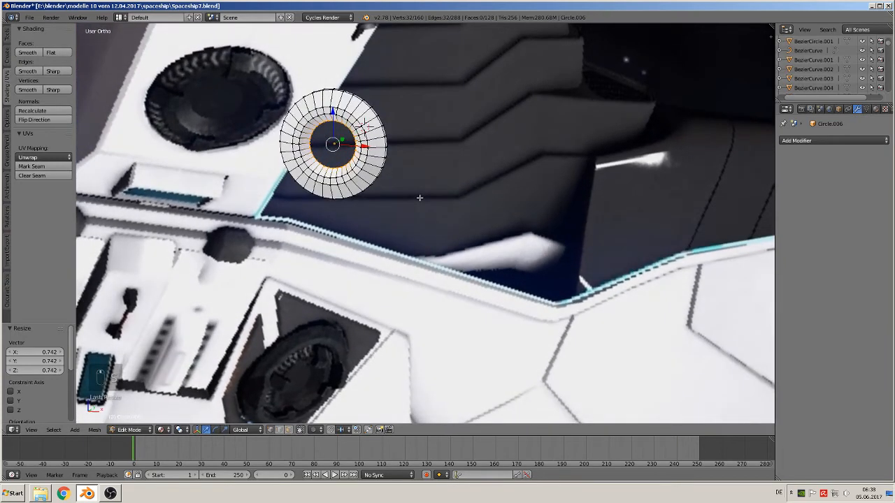
key(f)
Move the ring's outer back edge loop slightly backward along Y to deepen the side wall and return to Object Mode.
middle_drag(394, 161, 404, 127)
alt+right_click(376, 142)
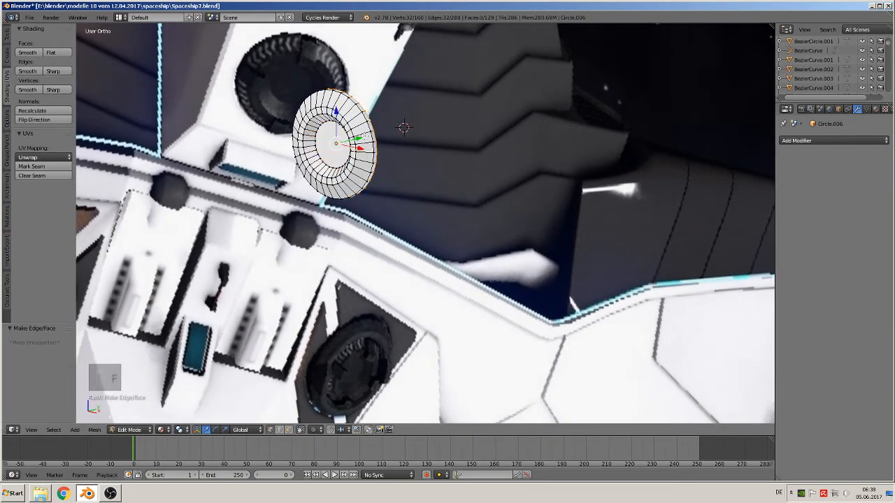
drag(363, 136, 373, 137)
key(Tab)
middle_drag(381, 154, 426, 144)
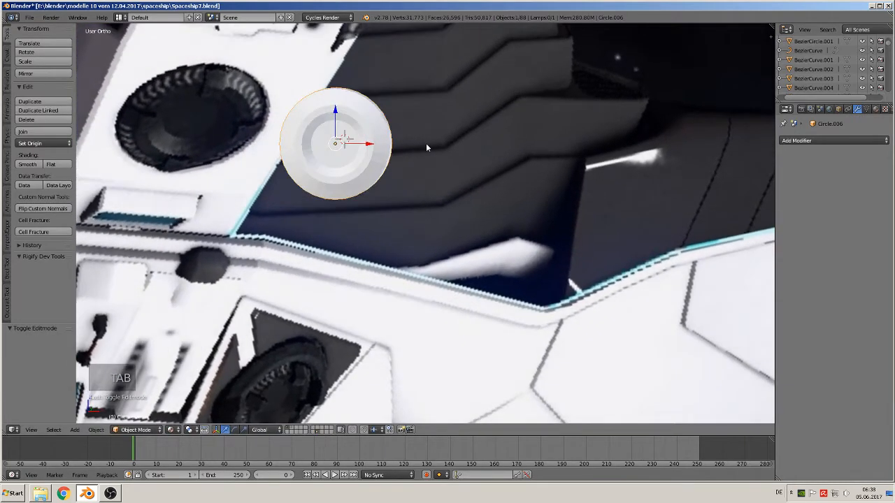
In Edit Mode with face selection, select the two middle columns of the two outer front face rings at the ring's top and bottom.
middle_drag(162, 123, 302, 173)
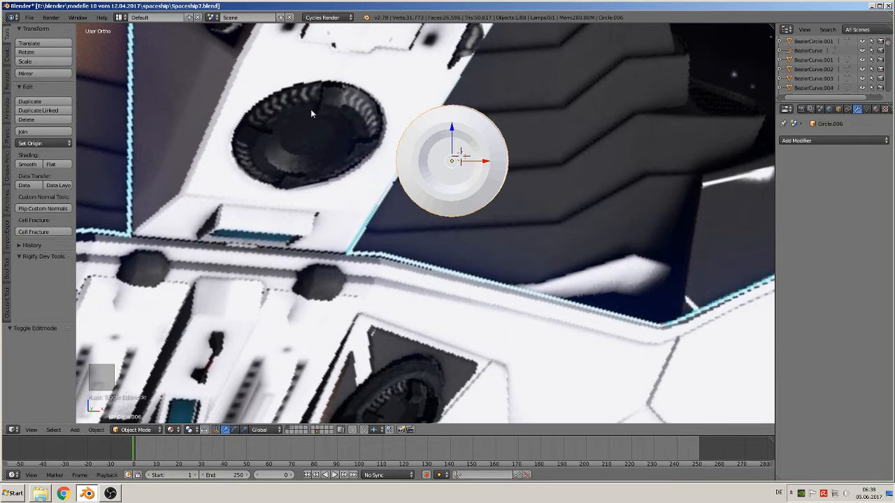
shift+middle_drag(529, 174, 498, 229)
scroll(493, 228, up, 1)
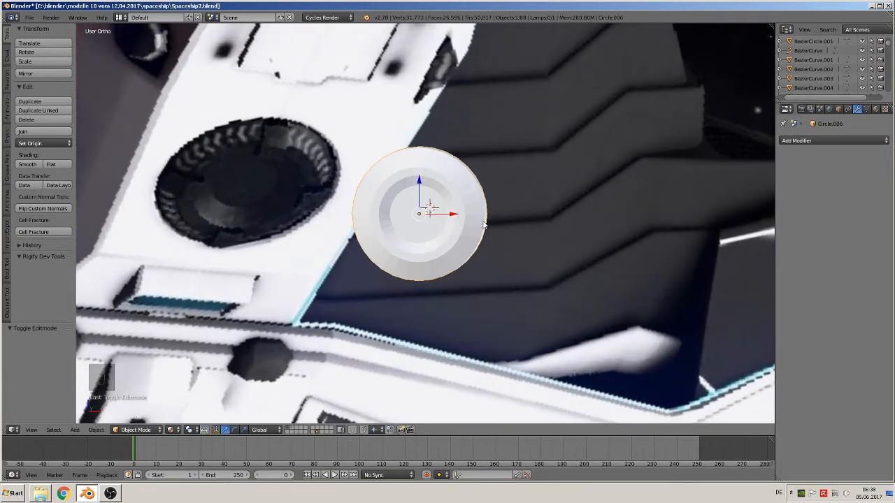
key(Tab)
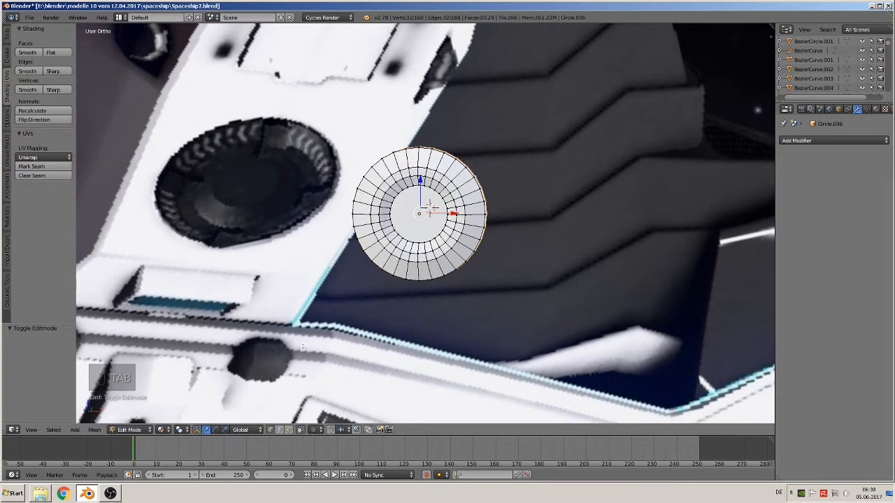
click(287, 430)
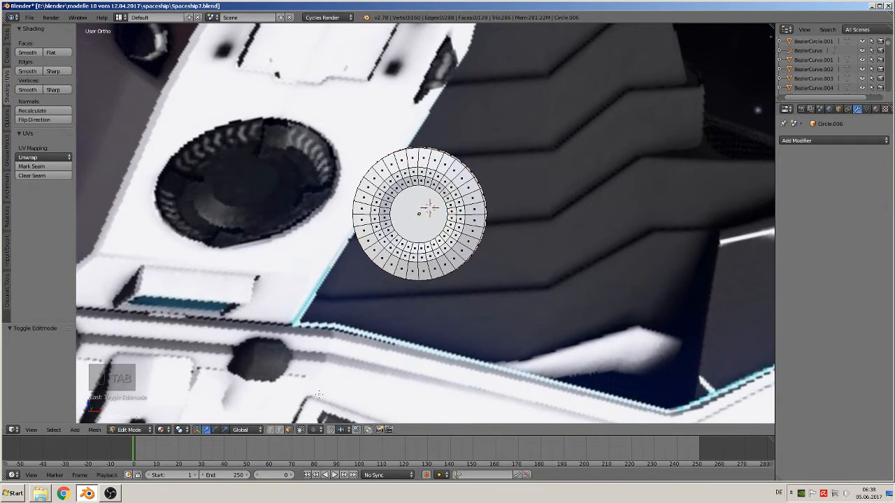
right_click(414, 171)
shift+right_click(414, 158)
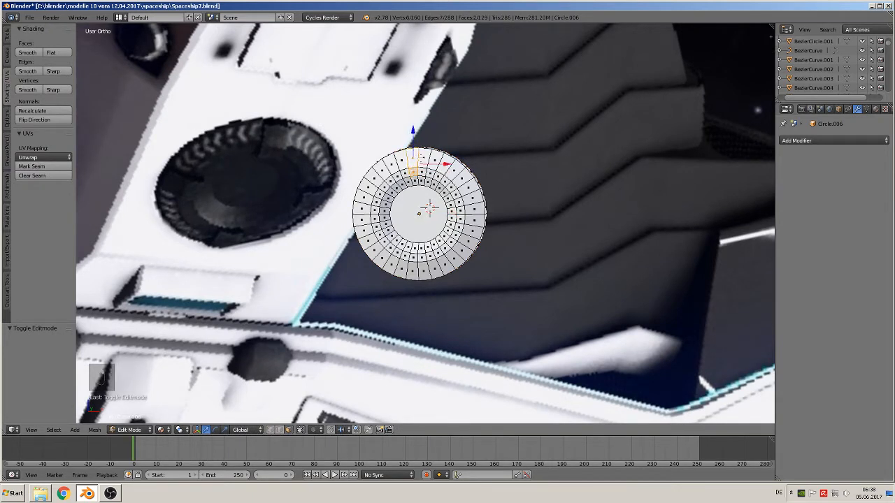
shift+right_click(425, 158)
shift+right_click(423, 172)
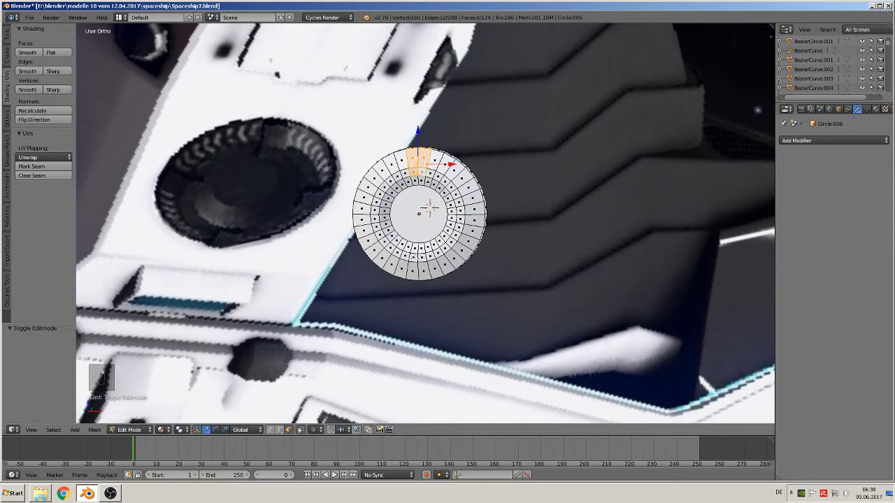
shift+right_click(412, 257)
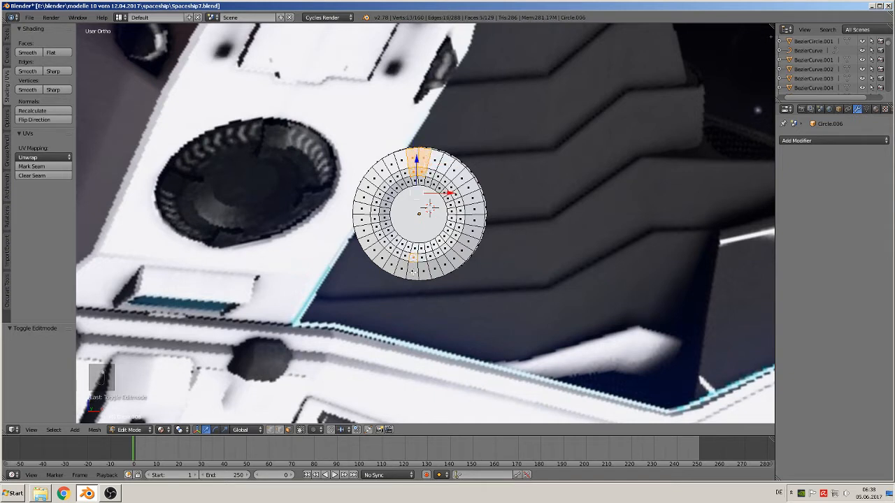
shift+right_click(414, 271)
shift+right_click(424, 271)
shift+right_click(425, 259)
Add the four matching front faces on the ring's right side to the selection, leaving out the faces of the inner recess.
middle_drag(442, 249, 452, 242)
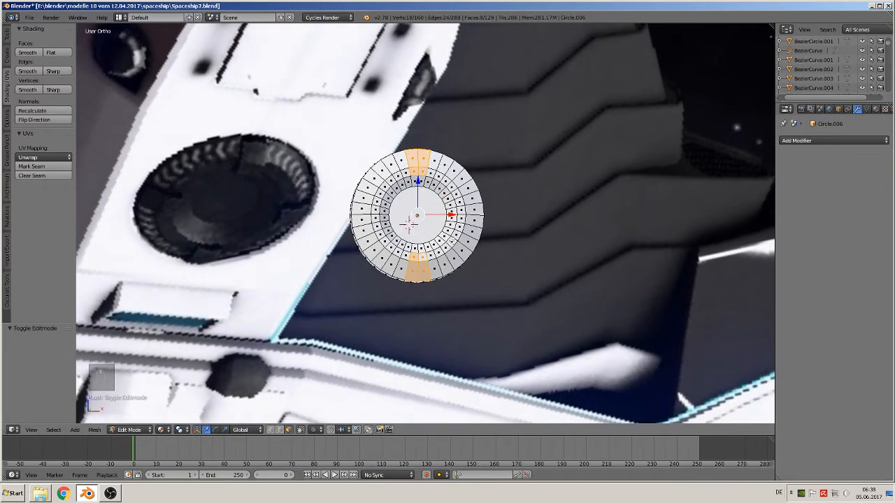
scroll(484, 224, up, 3)
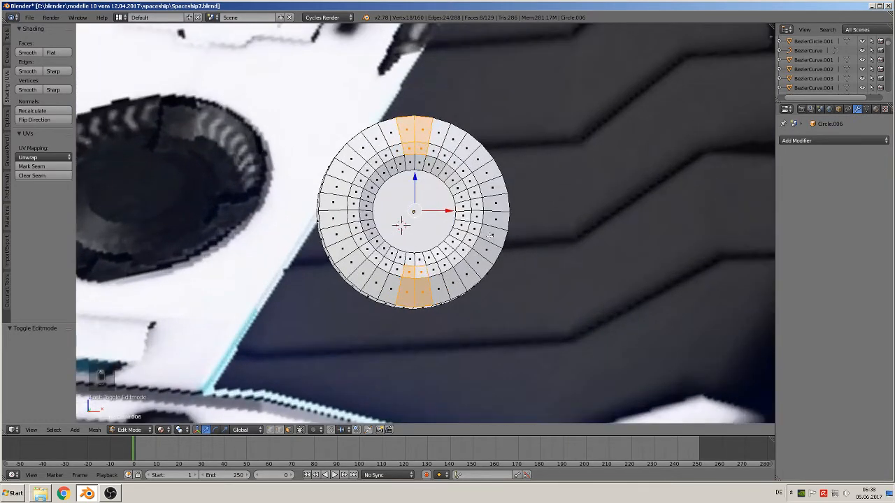
key(KP_1)
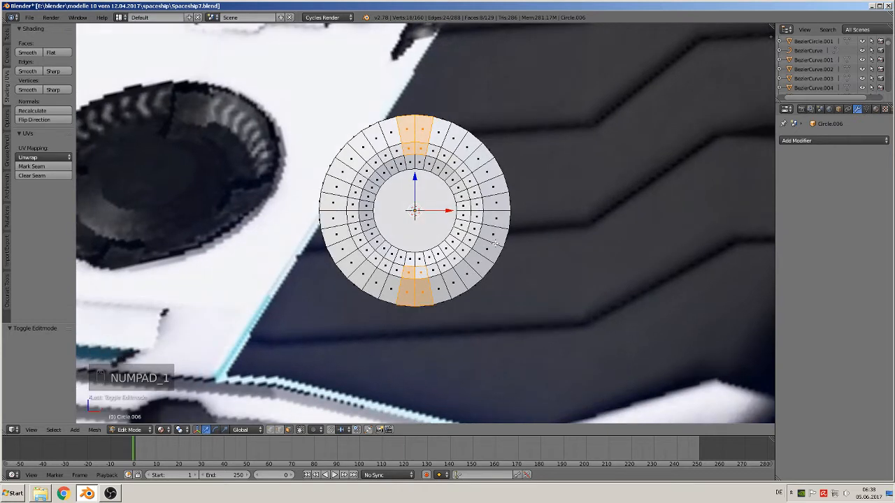
shift+right_click(472, 206)
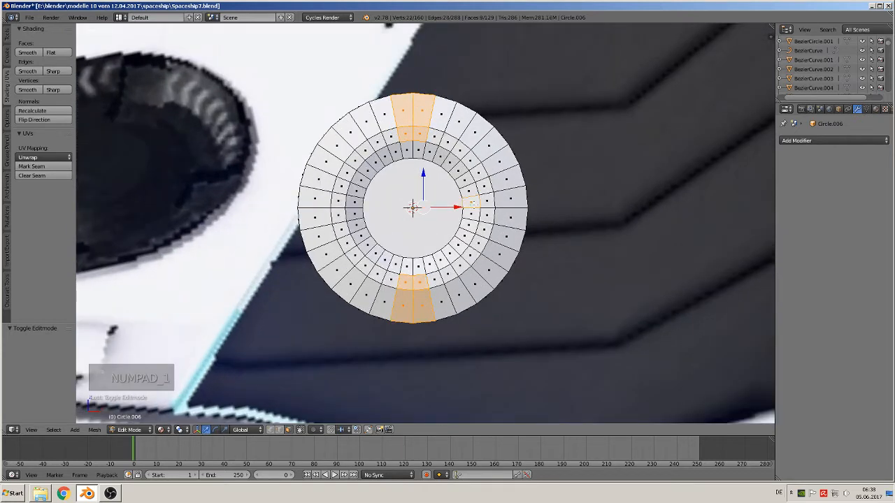
shift+right_click(487, 203)
shift+right_click(487, 215)
shift+right_click(473, 215)
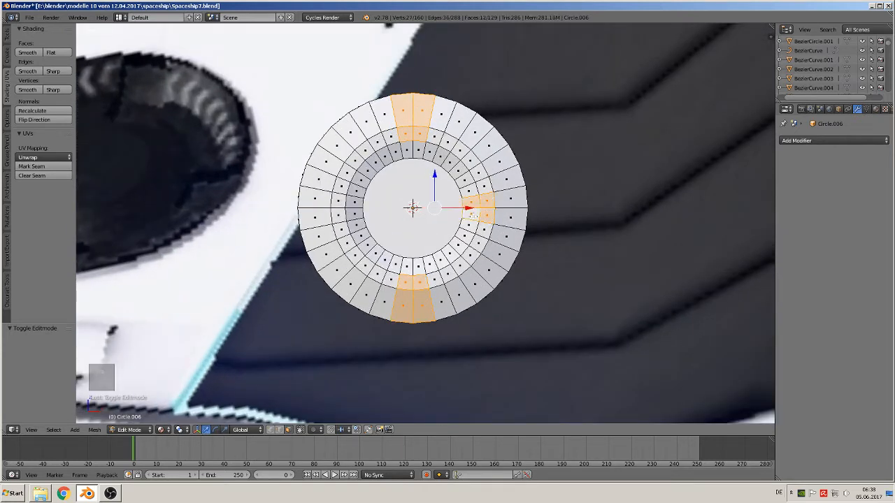
shift+right_click(474, 216)
shift+right_click(478, 206)
shift+right_click(500, 203)
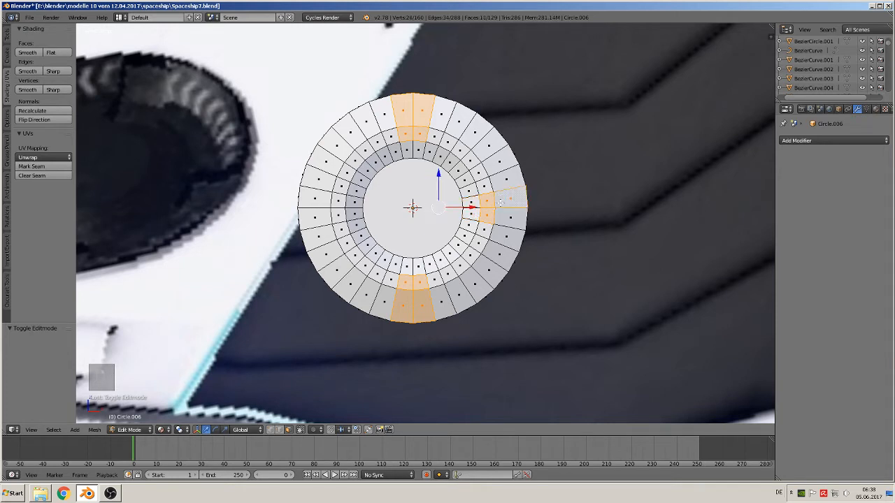
shift+right_click(505, 217)
Add the four matching front faces on the ring's left side to the selection.
shift+right_click(339, 215)
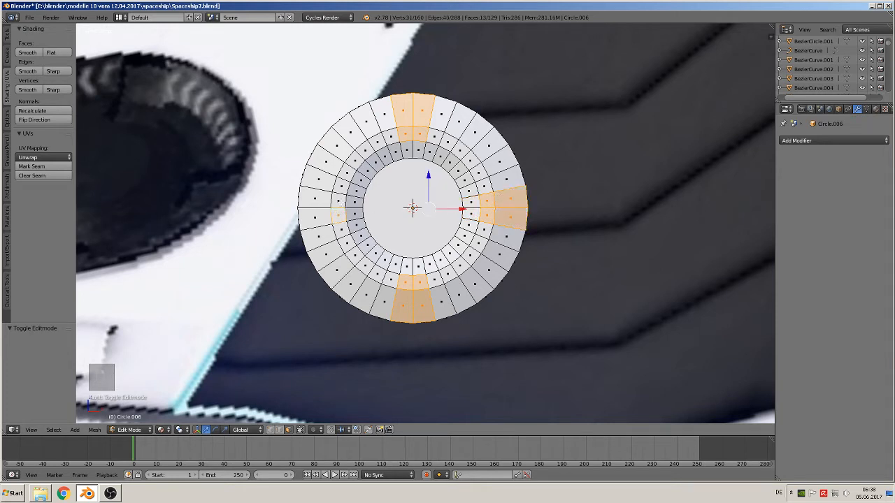
shift+right_click(339, 199)
shift+right_click(315, 198)
shift+right_click(316, 217)
Extrude the four selected face groups slightly forward along Y into raised segments and return to Object Mode.
middle_drag(492, 280, 623, 192)
key(e)
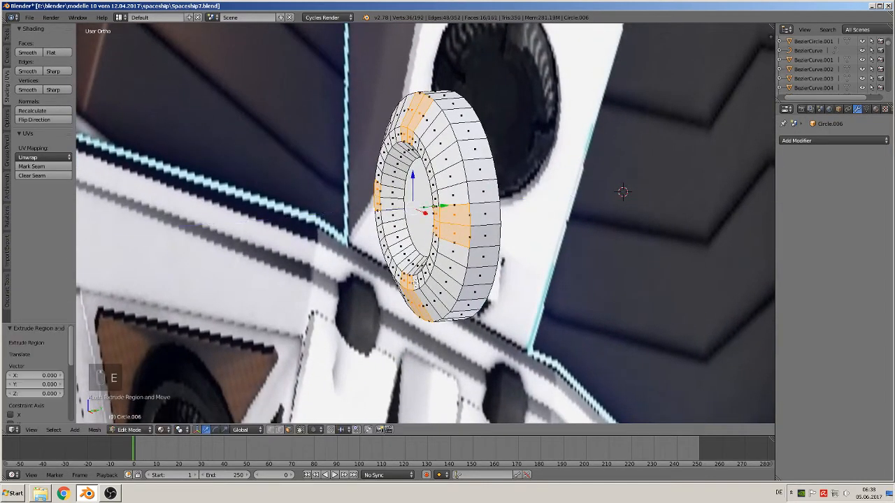
drag(444, 205, 433, 206)
key(Tab)
Apply smooth shading to the whole ring object.
mouse_move(465, 273)
middle_down()
mouse_move(541, 259)
mouse_move(450, 269)
mouse_move(459, 272)
middle_up()
scroll(521, 260, down, 3)
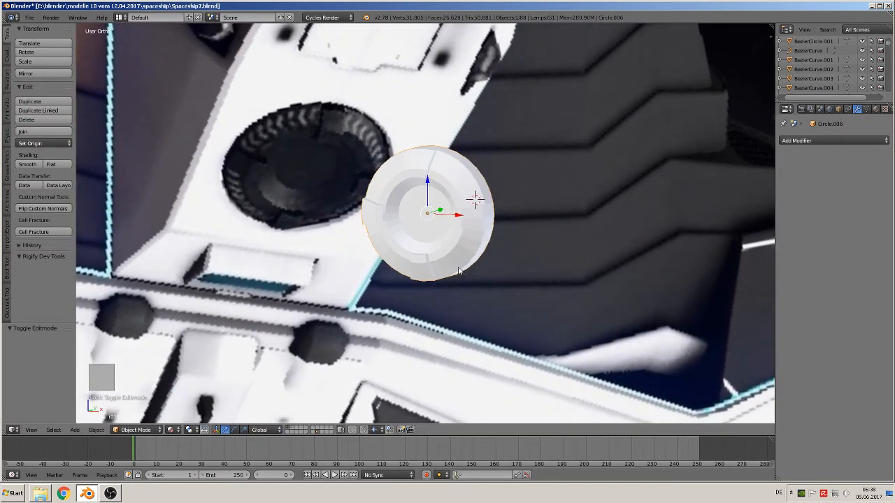
click(27, 165)
scroll(380, 208, up, 1)
In Edit Mode, add a loop cut near the outer front ring's outer edge and another near the inner front ring's inner edge.
key(Tab)
scroll(439, 184, up, 1)
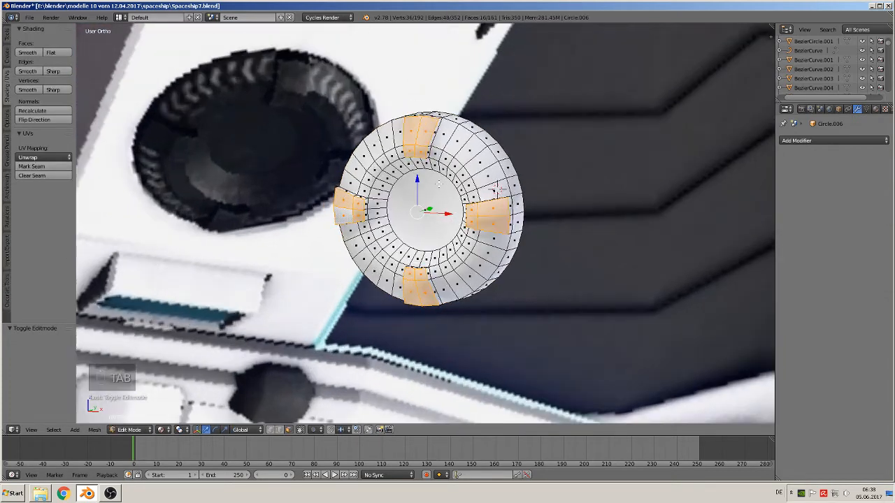
shift+middle_drag(434, 183, 431, 228)
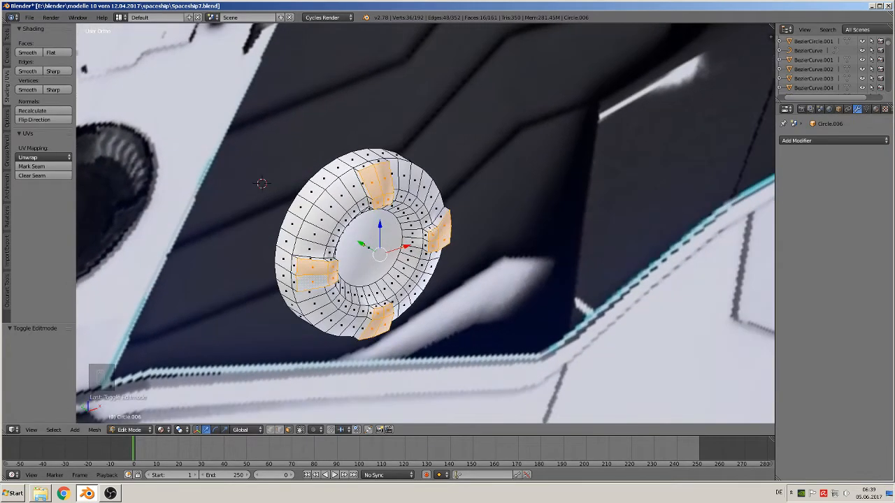
scroll(321, 202, up, 2)
key(ctrl+r)
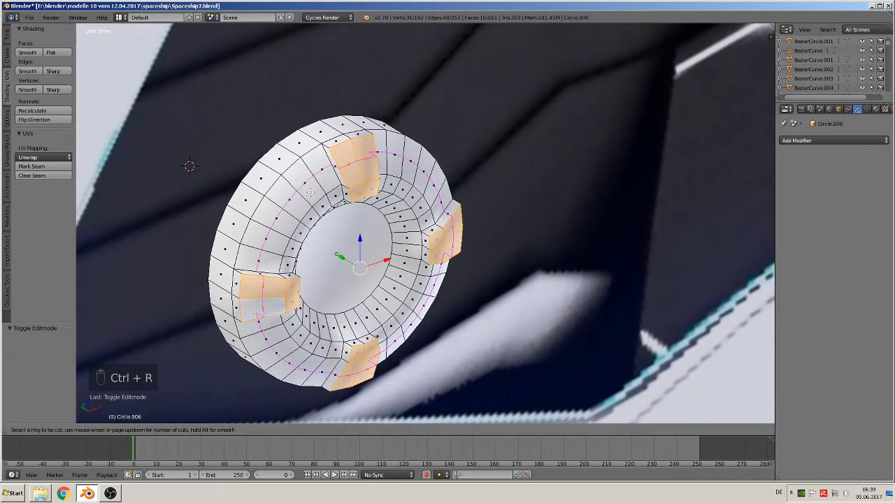
click(309, 183)
click(309, 178)
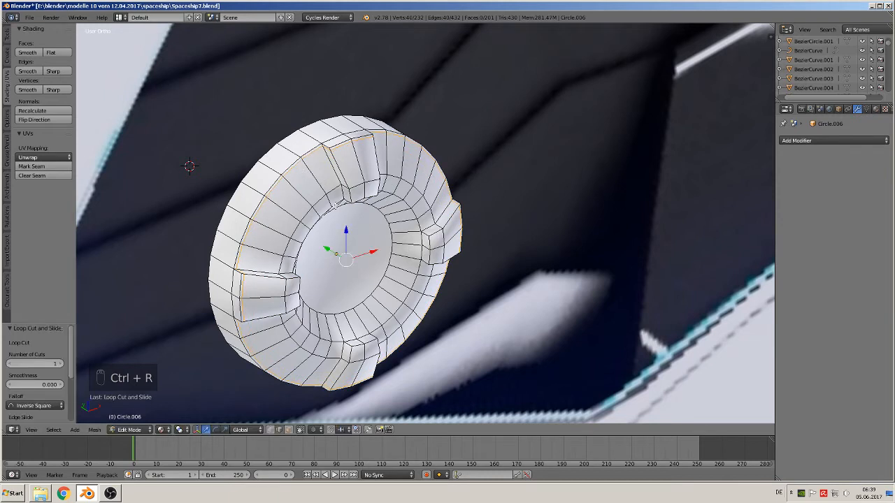
key(ctrl+r)
click(333, 201)
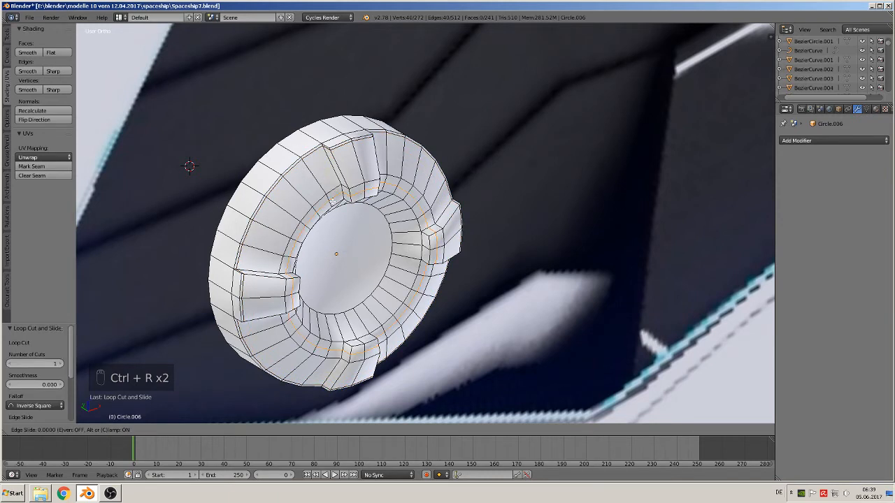
click(334, 201)
Add a loop cut on each side of the crease between the outer and inner front face rings, close to it.
key(ctrl+r)
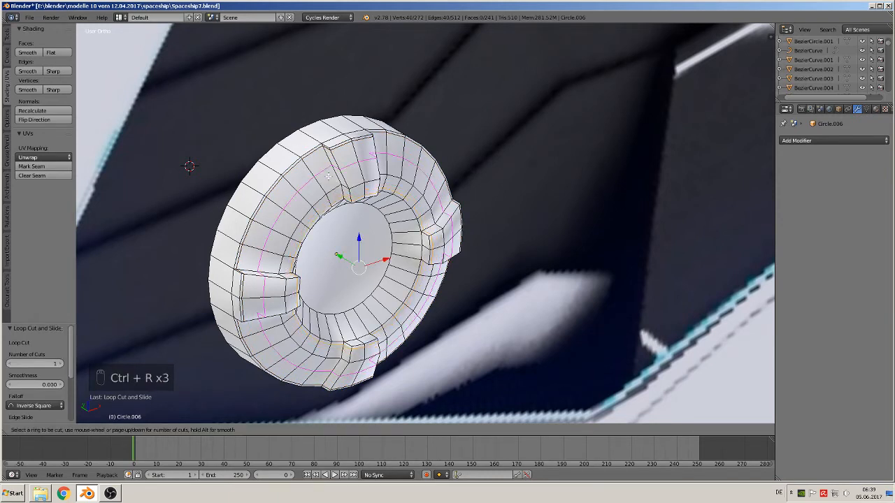
click(333, 180)
click(335, 194)
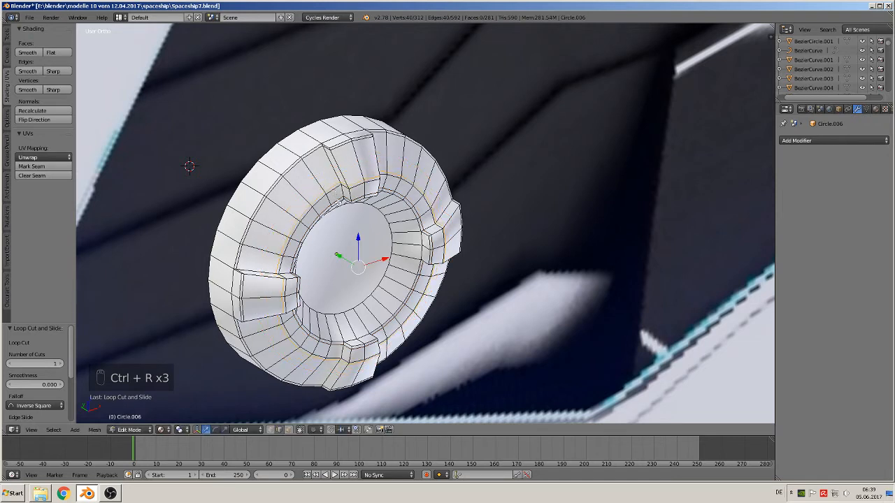
key(ctrl+r)
click(329, 199)
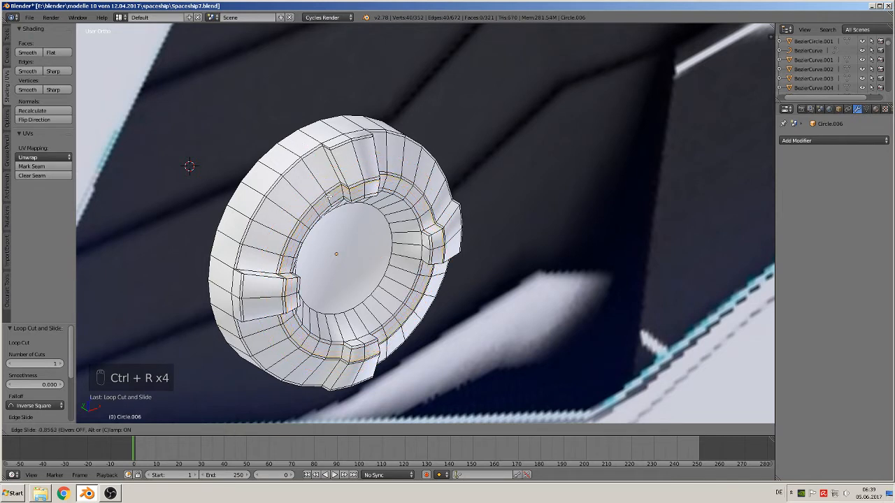
click(329, 197)
Add two loop cuts to the ring's outer side wall, one close to its front edge and one close to its back edge.
key(ctrl+r)
click(297, 149)
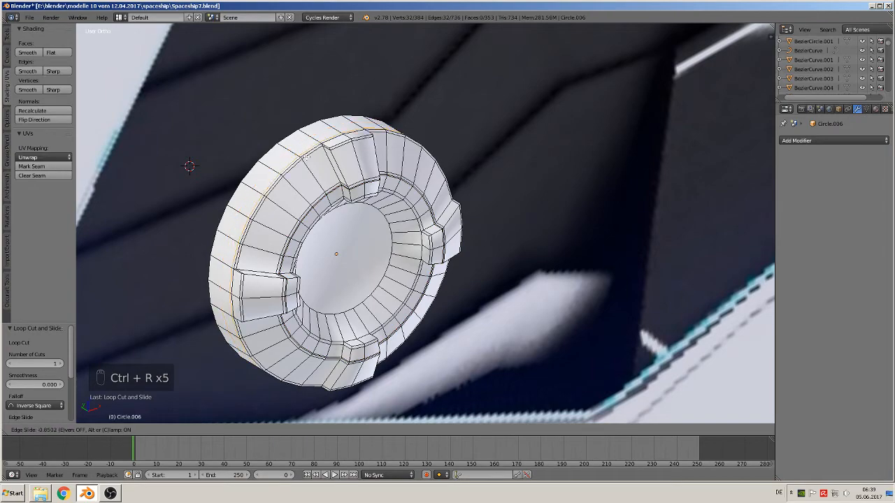
click(306, 157)
key(ctrl+r)
click(287, 149)
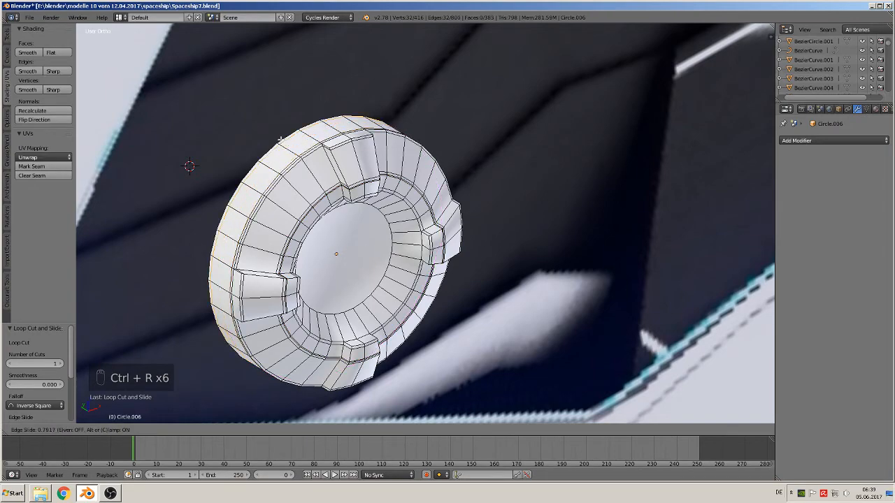
click(281, 139)
Add two loop cuts to the recess wall, one close to its front edge and one beside the central face.
shift+middle_drag(392, 226, 423, 169)
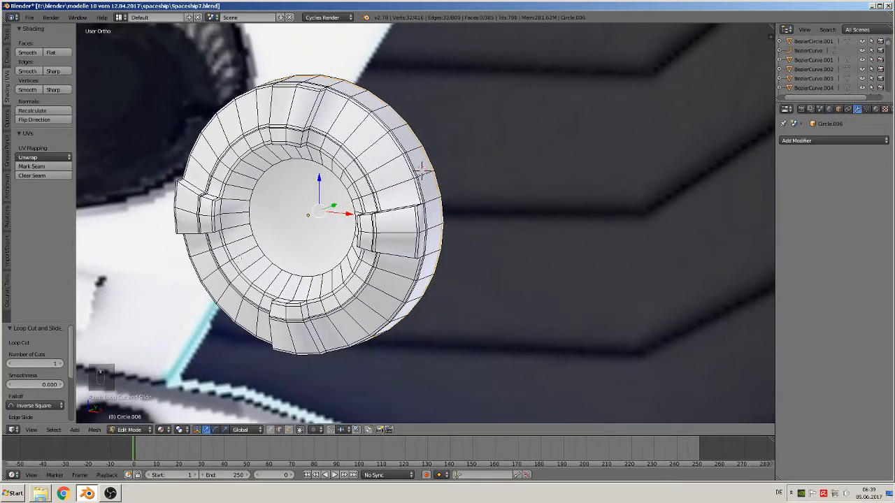
key(ctrl+r)
click(243, 260)
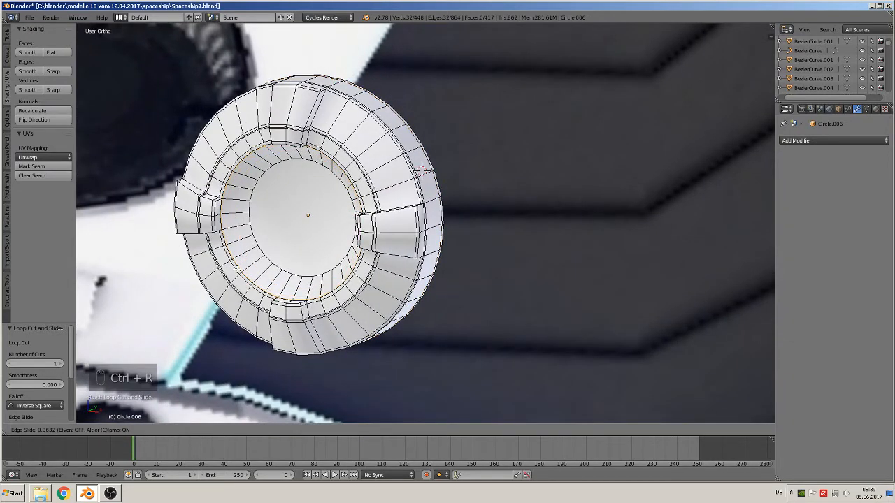
click(238, 268)
key(ctrl+r)
click(248, 238)
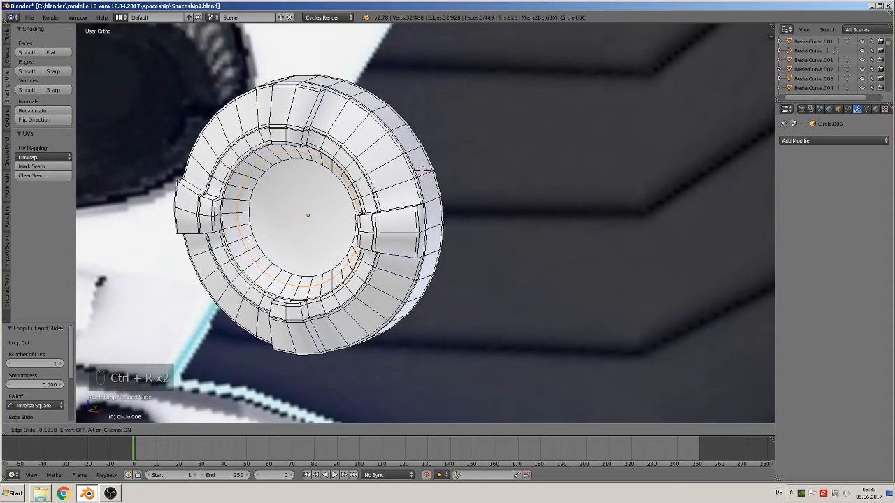
click(257, 234)
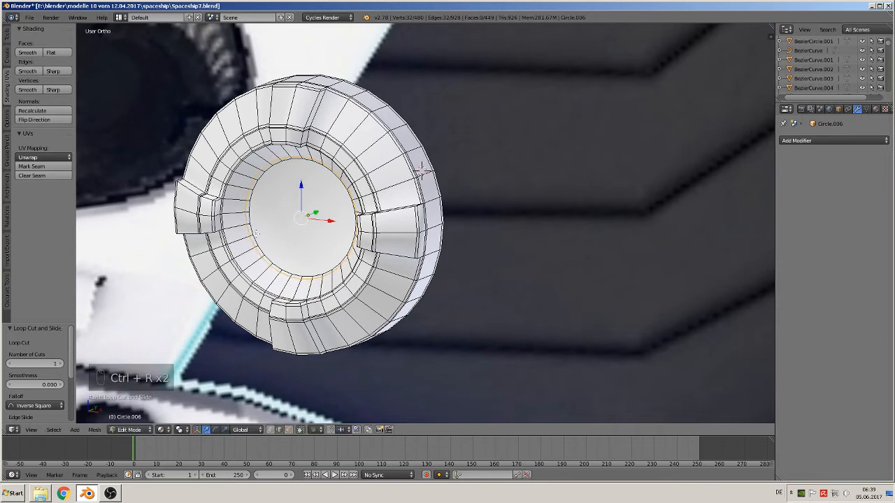
Switch to face selection, set the central recess face to flat shading, and leave Edit Mode.
click(288, 429)
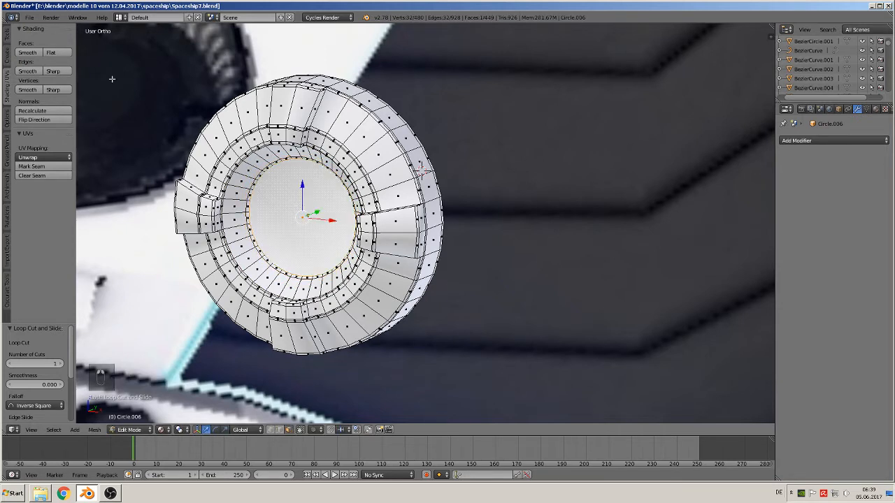
click(51, 53)
key(Tab)
In Edit Mode, add a radial loop cut close to each side edge of the top raised segment and return to Object Mode.
middle_drag(340, 264, 381, 106)
key(Tab)
scroll(391, 216, up, 3)
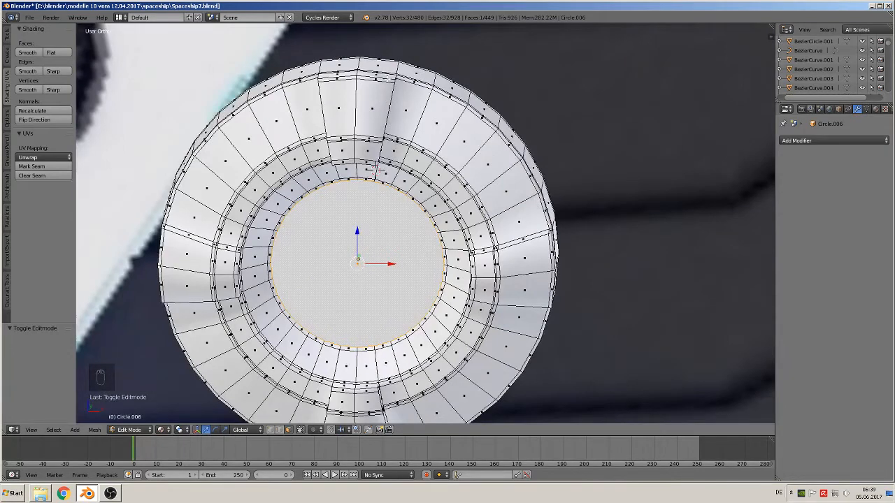
key(ctrl+r)
click(386, 87)
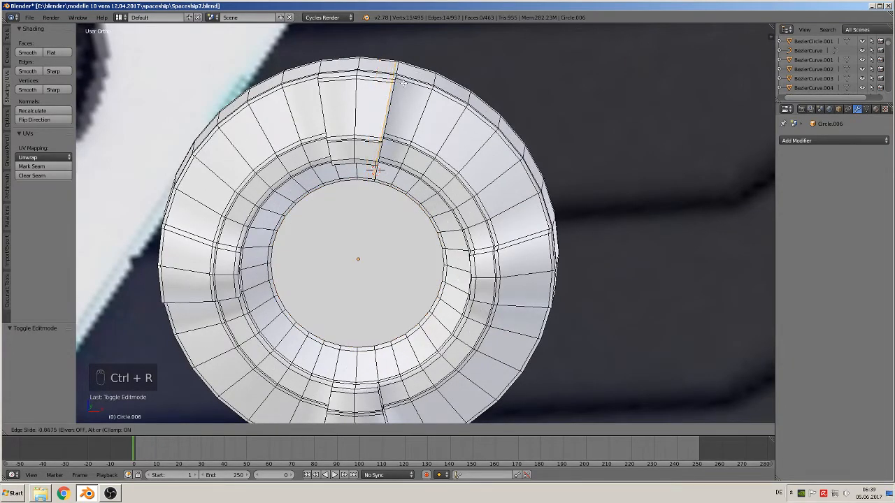
click(403, 83)
key(ctrl+r)
click(330, 92)
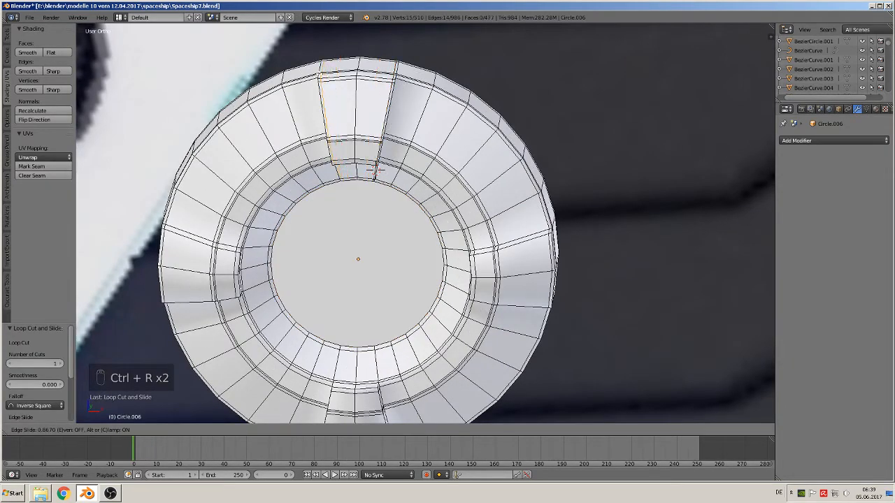
click(375, 169)
key(Tab)
In Edit Mode, add a radial loop cut close to the upper and lower edges of the right raised segment.
middle_drag(374, 170, 391, 168)
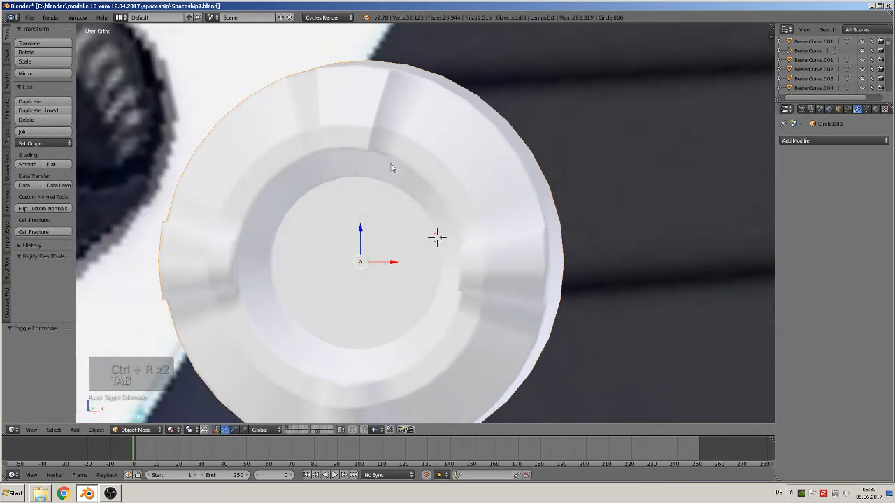
middle_drag(463, 240, 451, 144)
key(Tab)
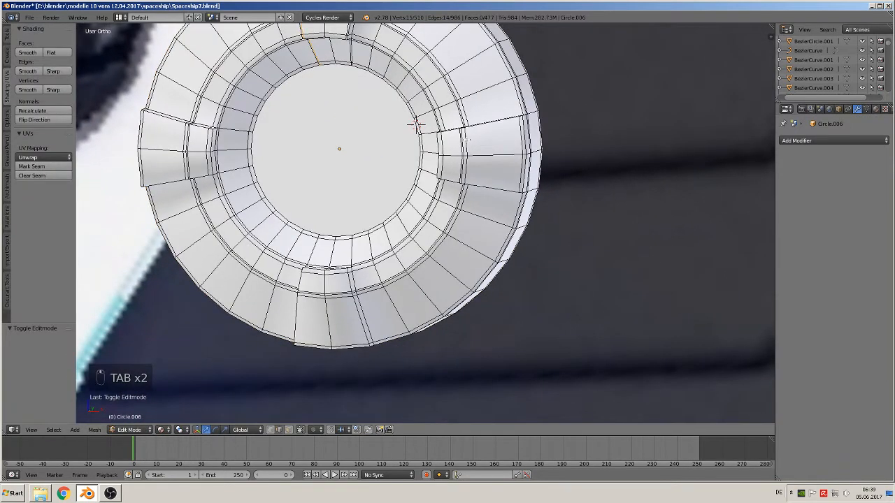
key(ctrl+r)
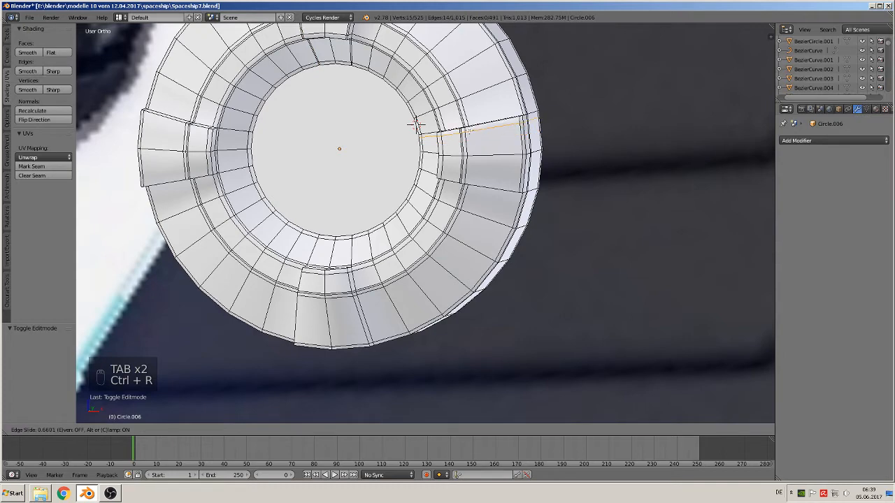
click(416, 126)
click(416, 126)
key(ctrl+r)
click(466, 175)
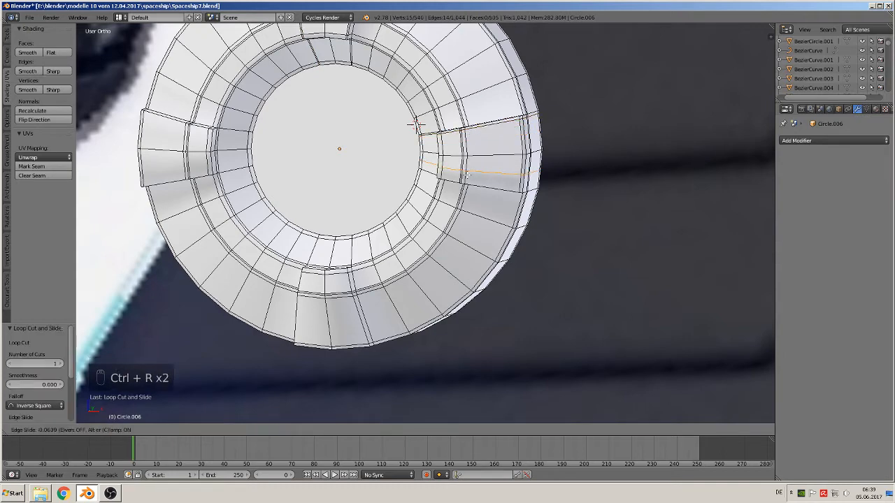
click(469, 186)
Add a radial loop cut close to each side edge of the bottom raised segment.
middle_drag(468, 188, 393, 215)
key(ctrl+r)
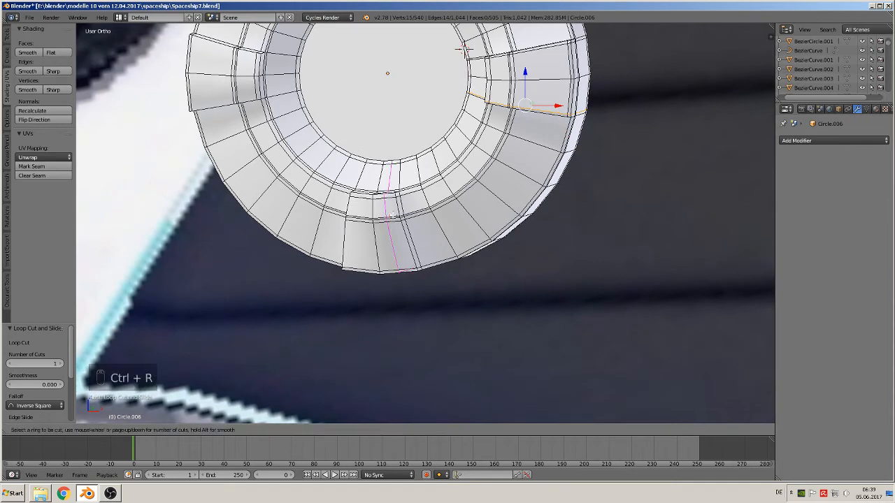
click(395, 215)
click(401, 215)
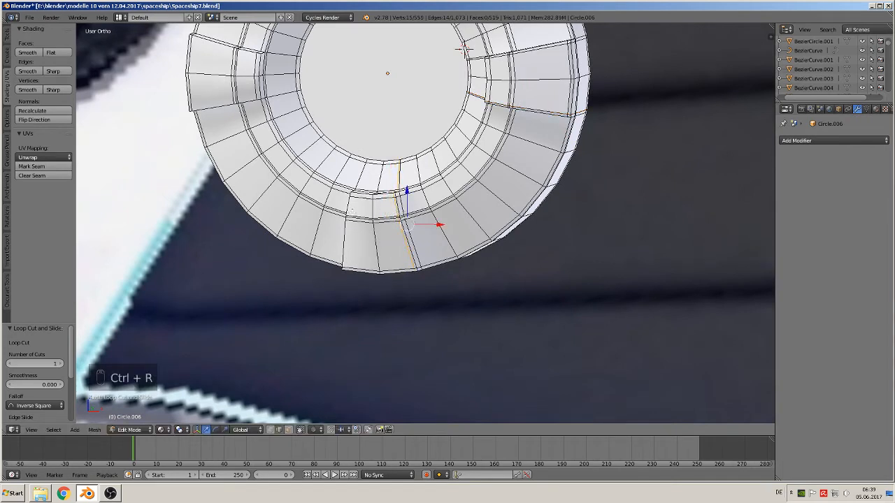
key(ctrl+r)
click(353, 218)
click(343, 215)
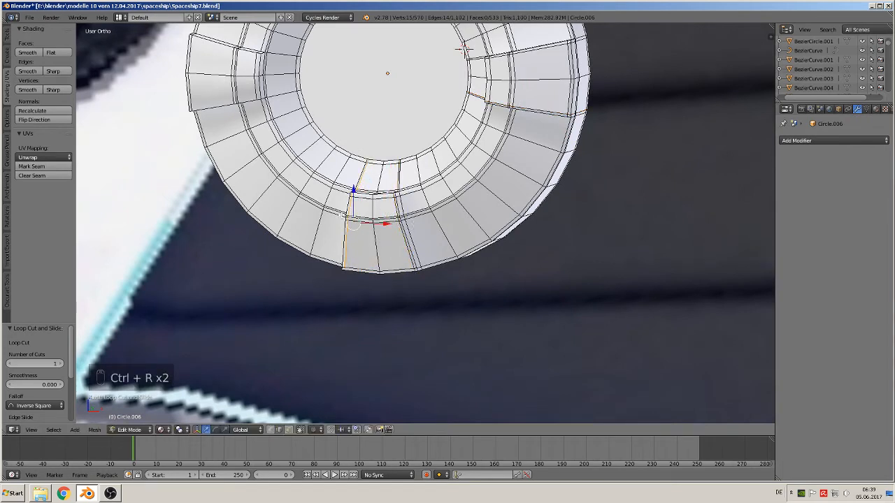
Add a radial loop cut close to the upper and lower edges of the left raised segment and return to Object Mode.
shift+middle_drag(342, 216, 431, 281)
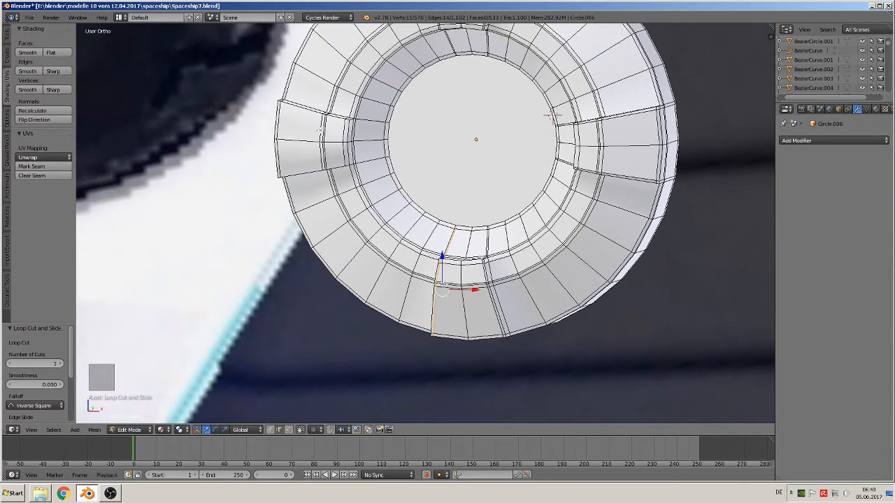
key(ctrl+r)
click(325, 114)
click(326, 113)
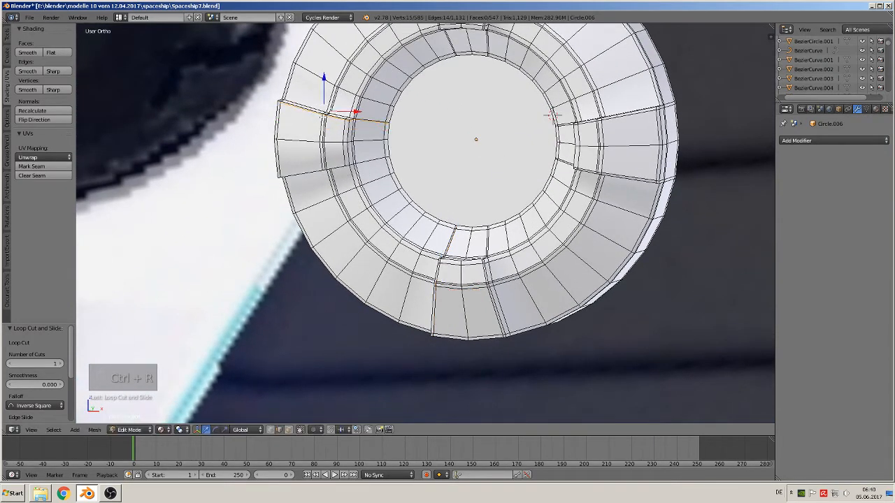
key(ctrl+r)
click(319, 160)
click(321, 158)
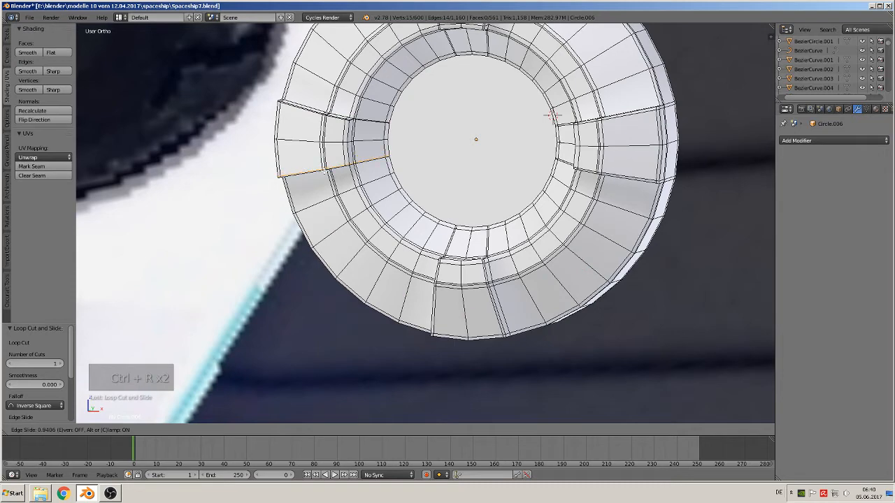
click(324, 171)
key(Tab)
Examine the ring's shading and raised segments against the reference picture, from the front and at an angle.
scroll(391, 169, down, 4)
middle_drag(396, 172, 445, 190)
scroll(391, 190, down, 5)
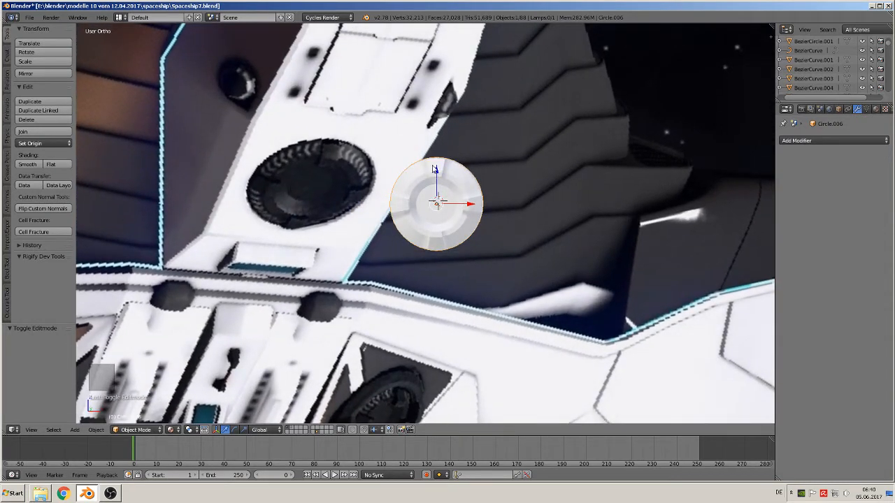
scroll(485, 221, up, 3)
scroll(488, 225, up, 3)
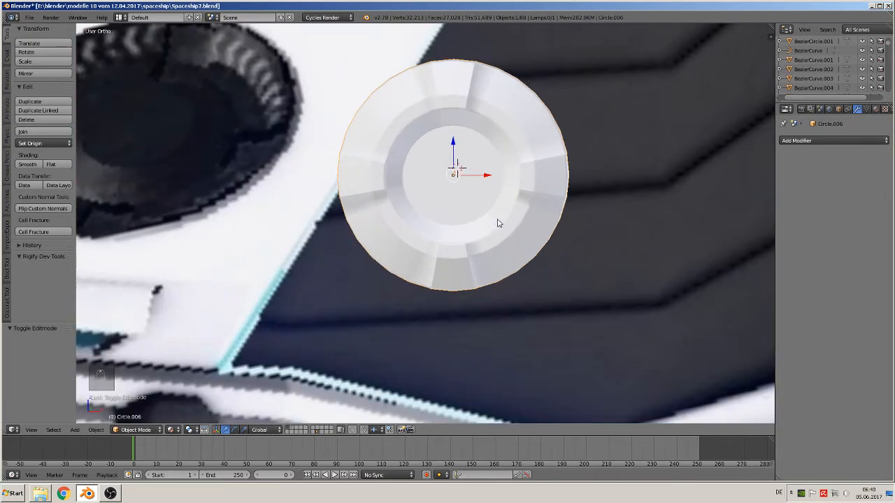
key(Tab)
middle_drag(507, 220, 452, 221)
key(Tab)
scroll(454, 221, down, 4)
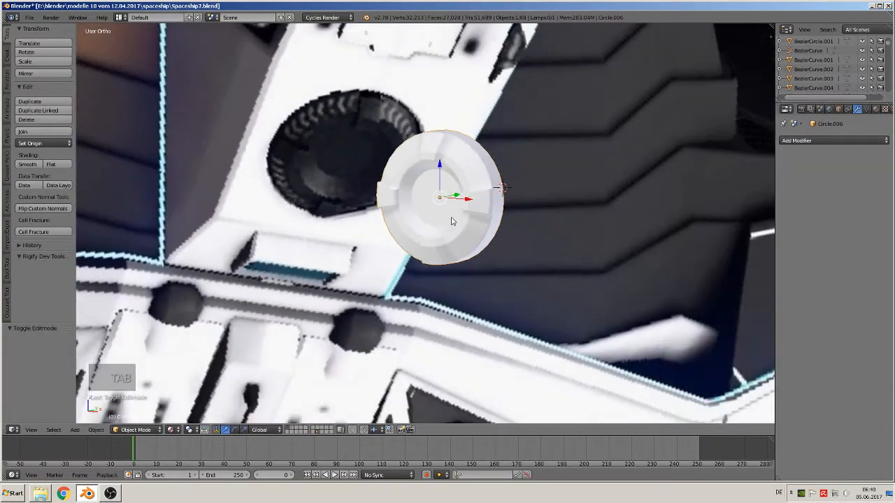
Add a Subdivision Surface modifier to the ring thruster.
click(811, 141)
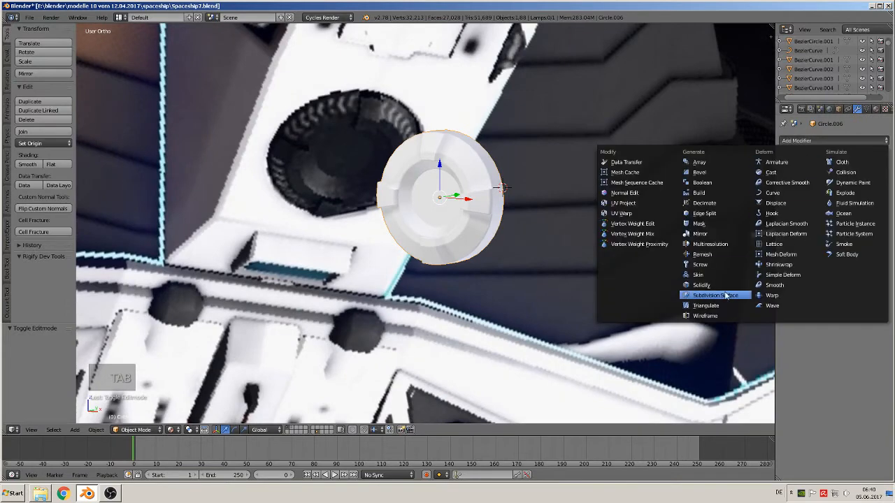
click(723, 297)
scroll(523, 253, up, 3)
scroll(473, 212, up, 1)
middle_drag(473, 212, 531, 192)
In Edit Mode, select the round face in the ring's centre with face selection and shade it flat.
key(Tab)
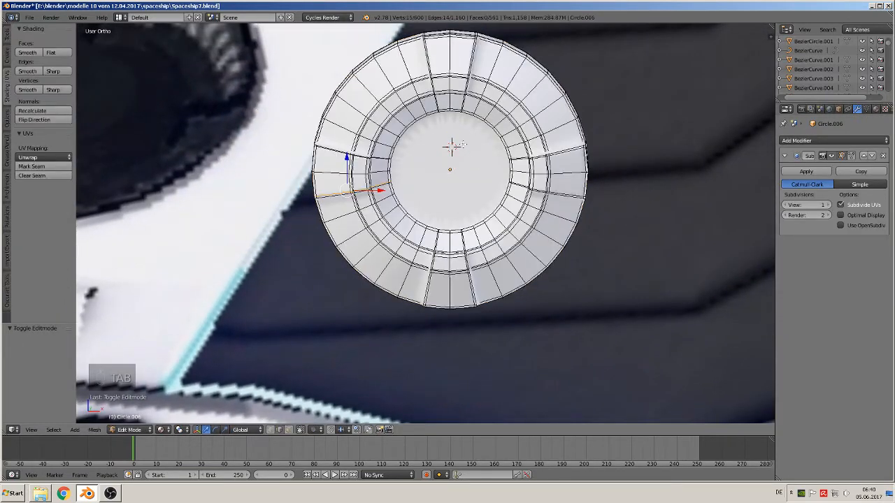
scroll(459, 143, up, 1)
middle_drag(459, 143, 431, 129)
scroll(520, 196, up, 1)
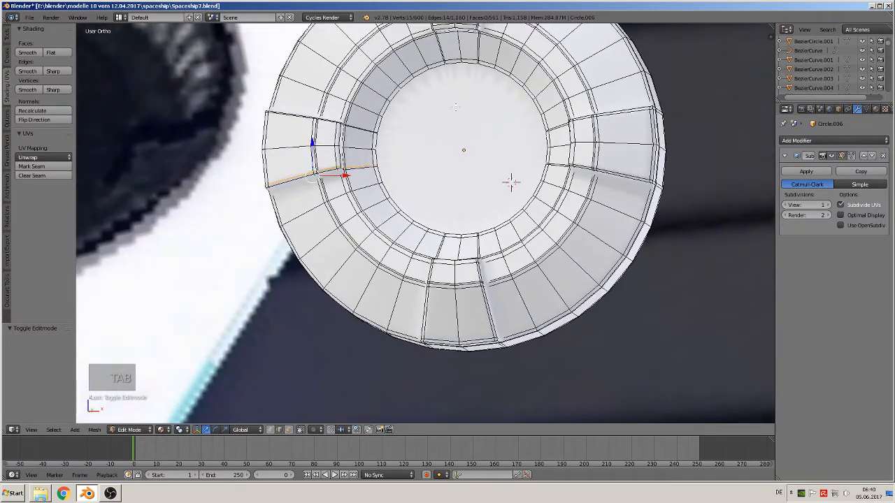
click(289, 429)
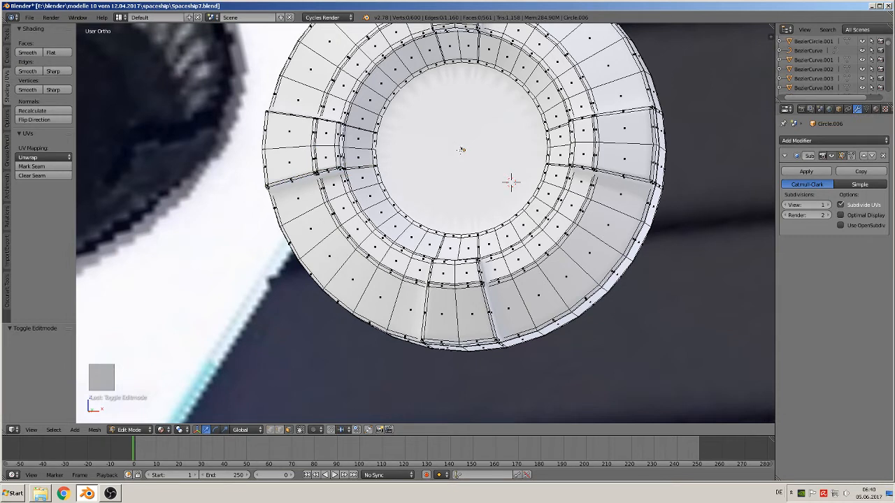
right_click(511, 182)
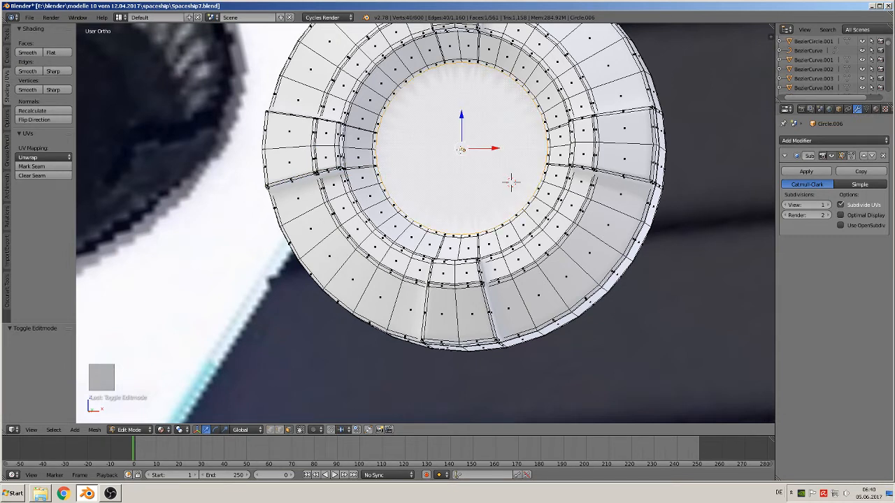
click(51, 53)
Extrude the central round face in place, scale it to about 0.97, return to Object Mode and deselect everything.
key(e)
key(s)
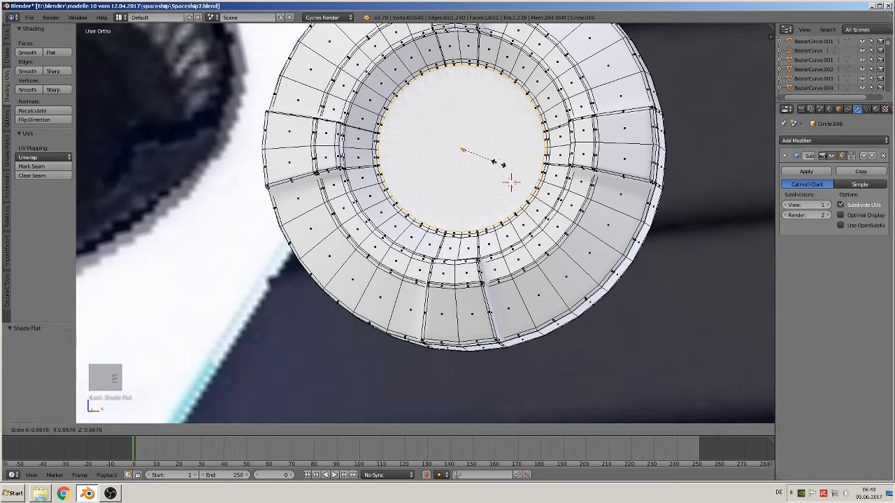
key(Tab)
key(Tab)
key(Tab)
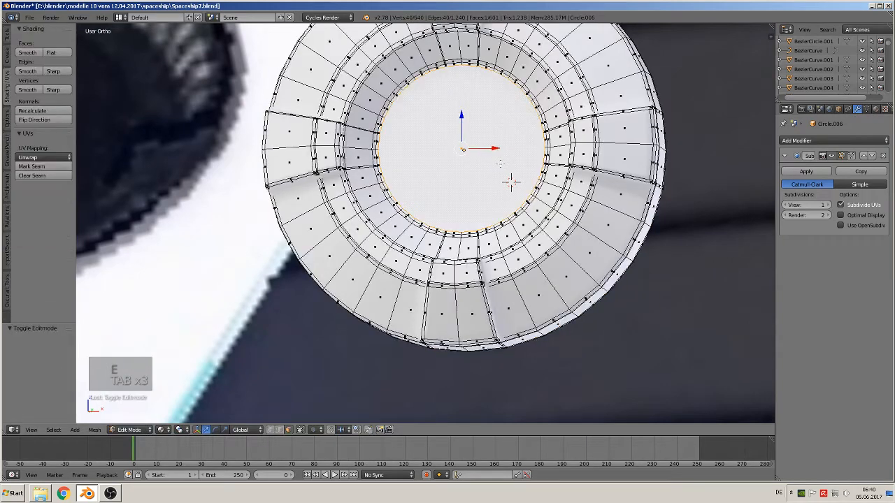
key(Tab)
key(a)
scroll(512, 184, down, 2)
middle_drag(513, 186, 523, 209)
scroll(527, 206, down, 5)
key(KP_1)
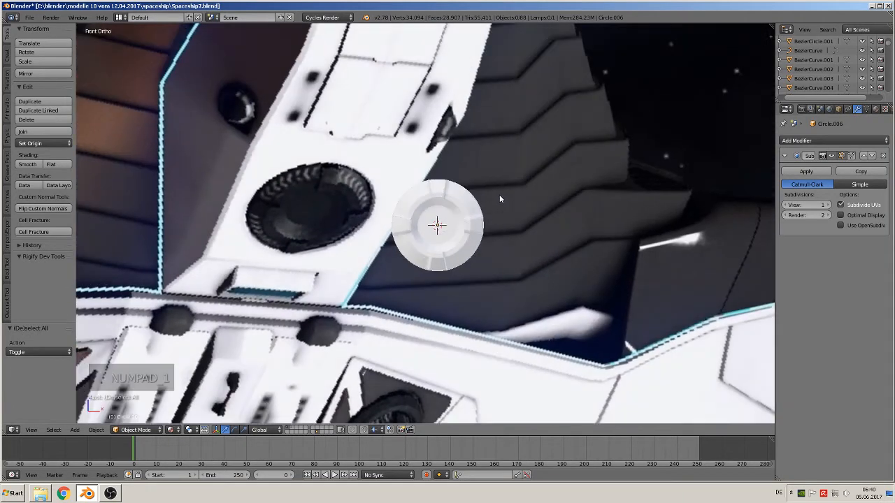
Scale the ring thruster up about 5.017 times and move it 0.361 along X and -0.405 along Z, clear of the reference detail.
scroll(496, 198, down, 5)
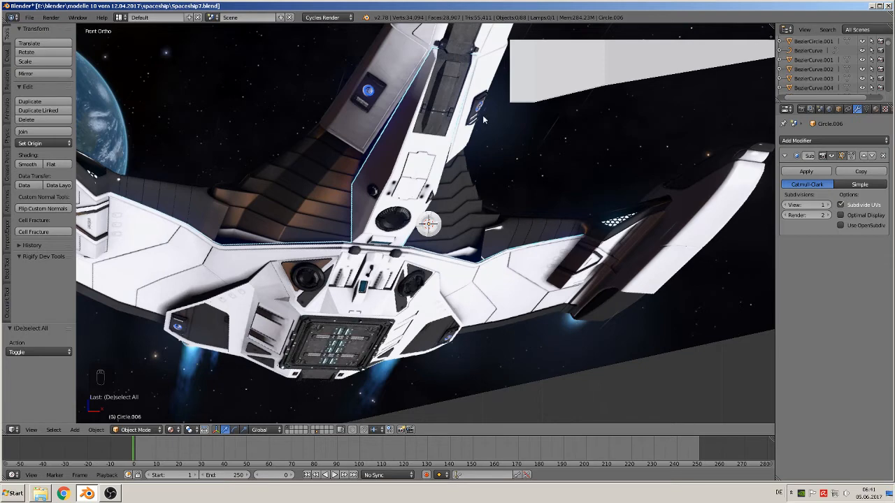
scroll(483, 120, up, 4)
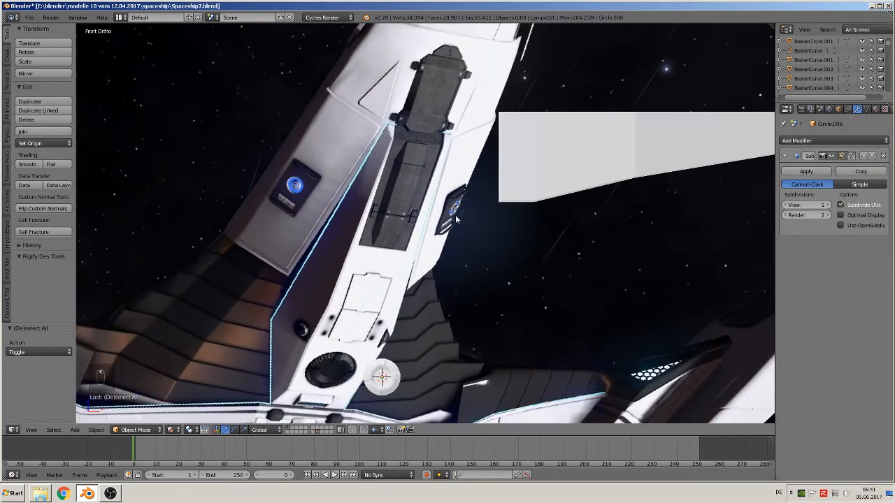
scroll(451, 230, down, 3)
right_click(449, 236)
scroll(404, 335, down, 2)
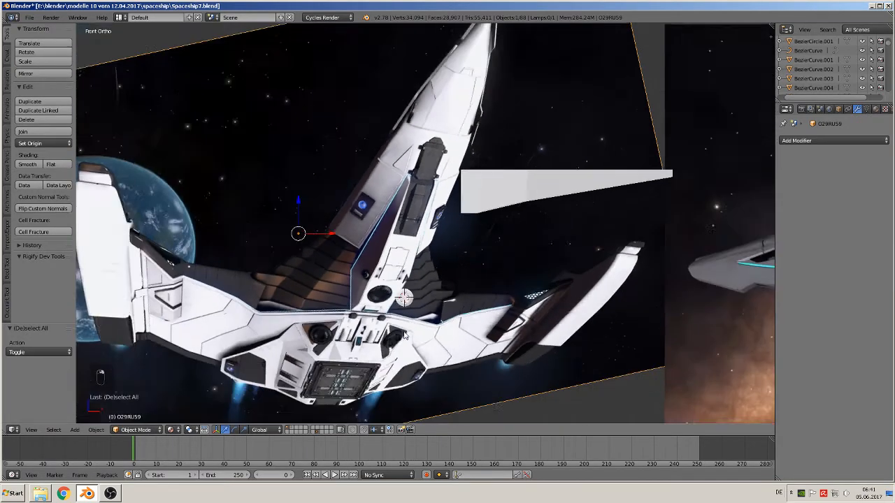
scroll(405, 336, down, 3)
right_click(440, 296)
key(s)
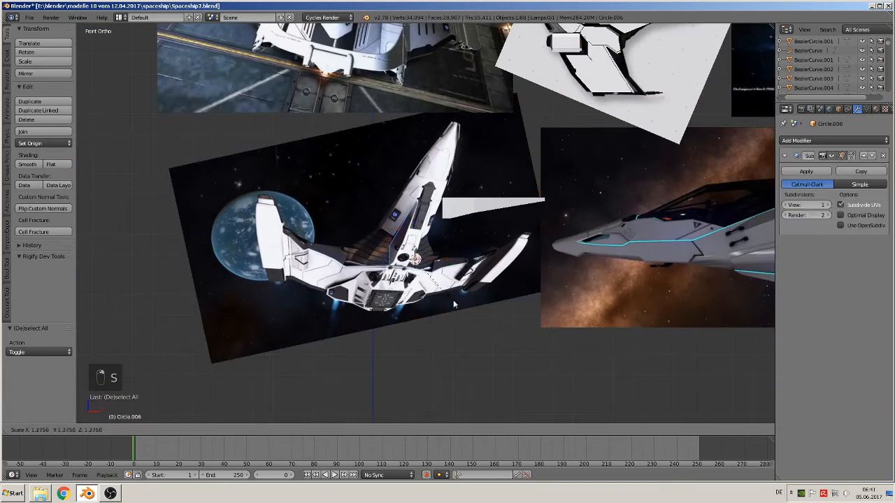
click(606, 343)
key(g)
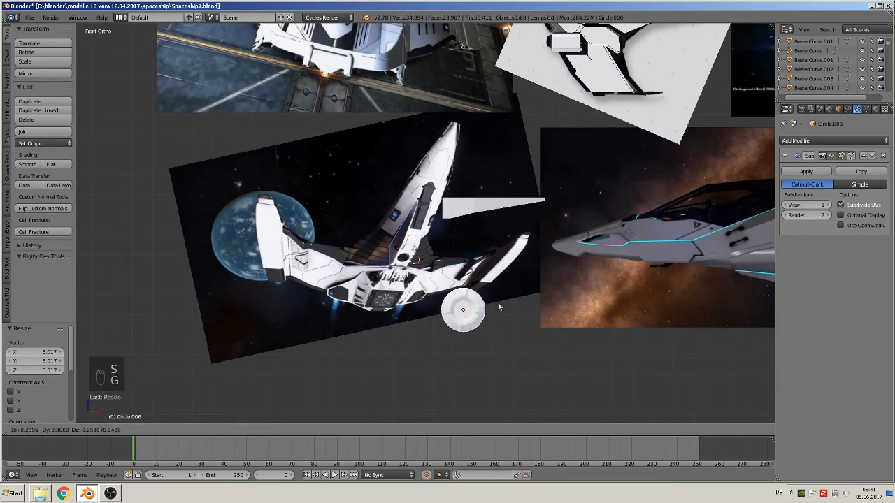
click(523, 335)
Rotate the spaceship reference picture by about -15.891° so the upper hull stands nearly upright, and deselect it.
scroll(442, 316, up, 6)
right_click(442, 316)
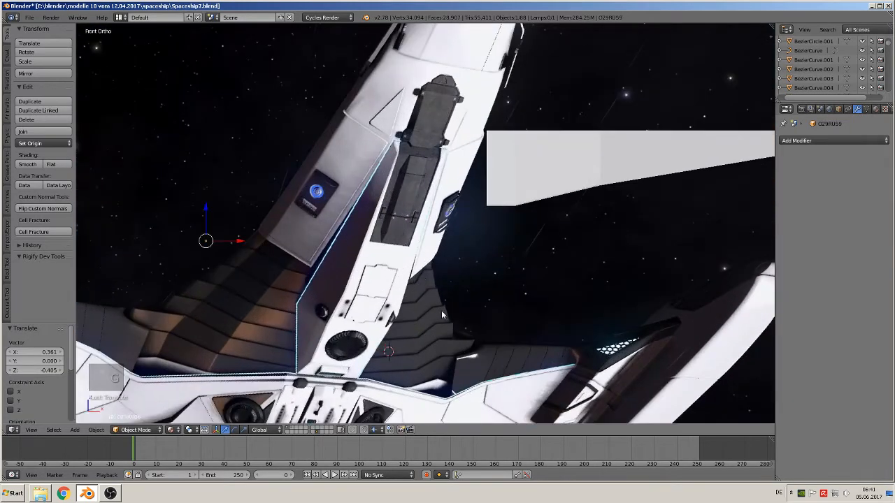
key(r)
click(515, 259)
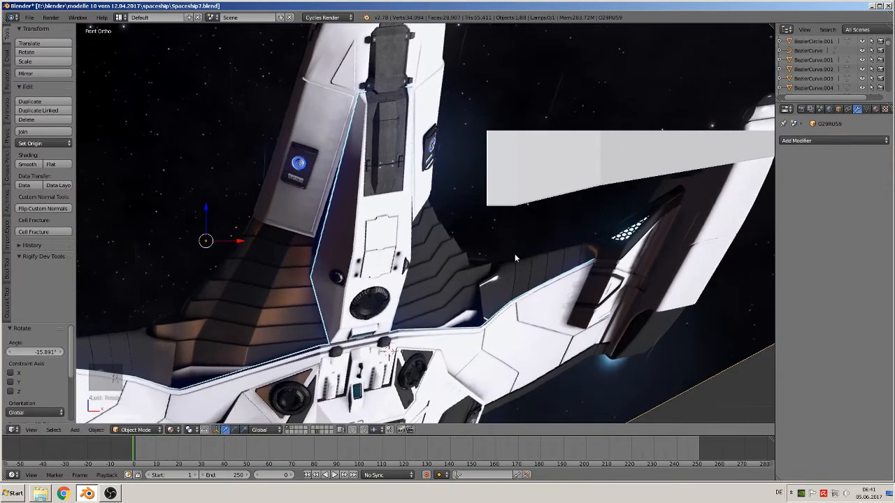
scroll(433, 180, up, 3)
key(a)
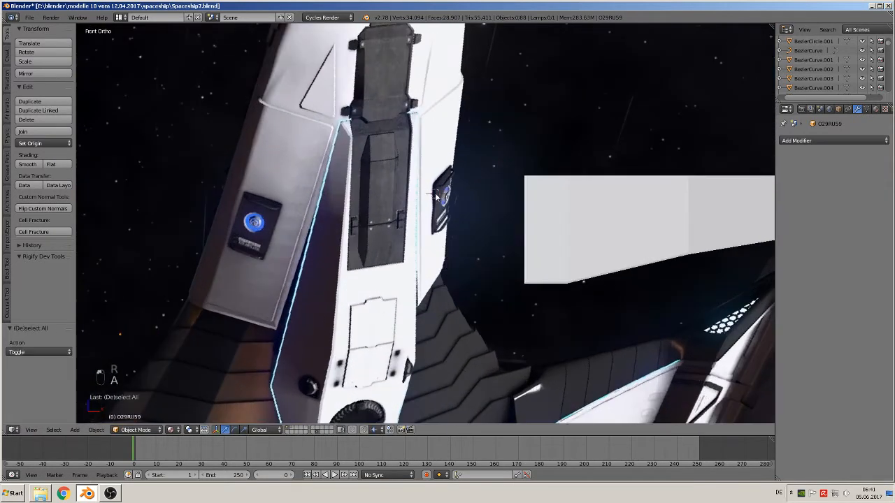
Add a plane at the small blue thruster on the hull's right edge, rotate it 90° about X and scale it to about 0.064.
click(75, 430)
mouse_move(86, 418)
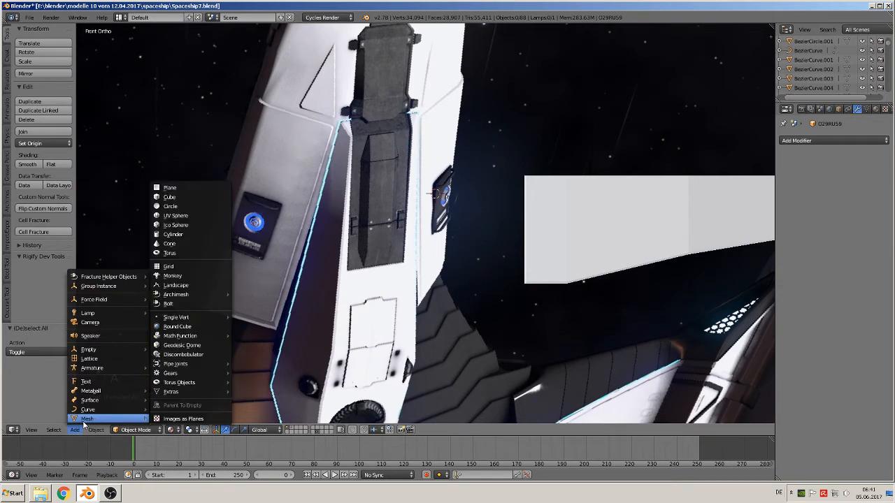
click(211, 189)
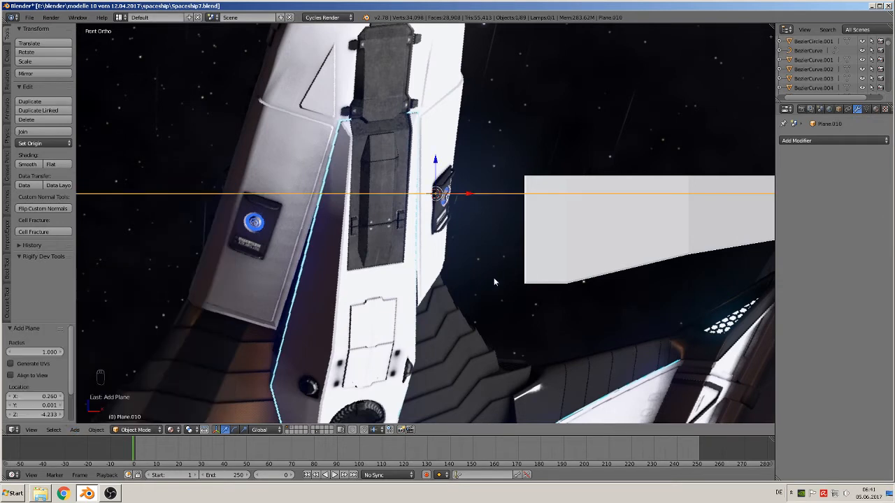
text(rx90)
key(Return)
key(s)
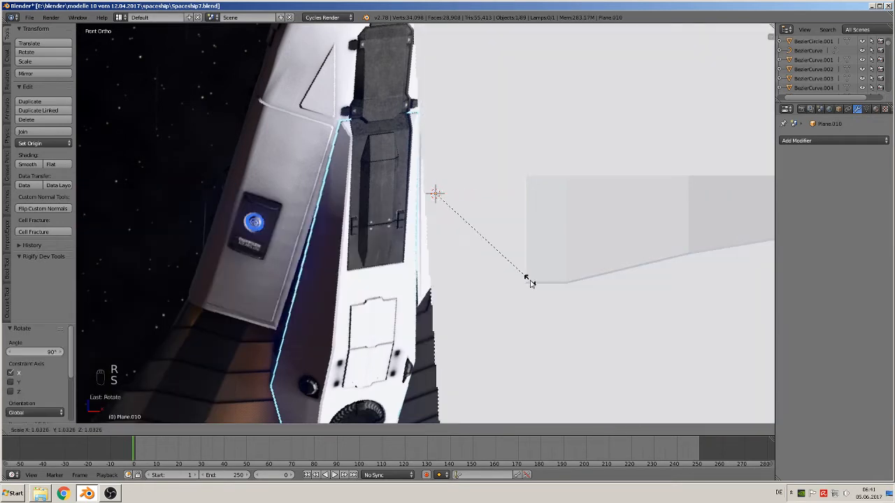
click(431, 199)
Move the plane about -0.103 along Y, in front of the reference picture, and return to the front view.
middle_drag(429, 202, 407, 250)
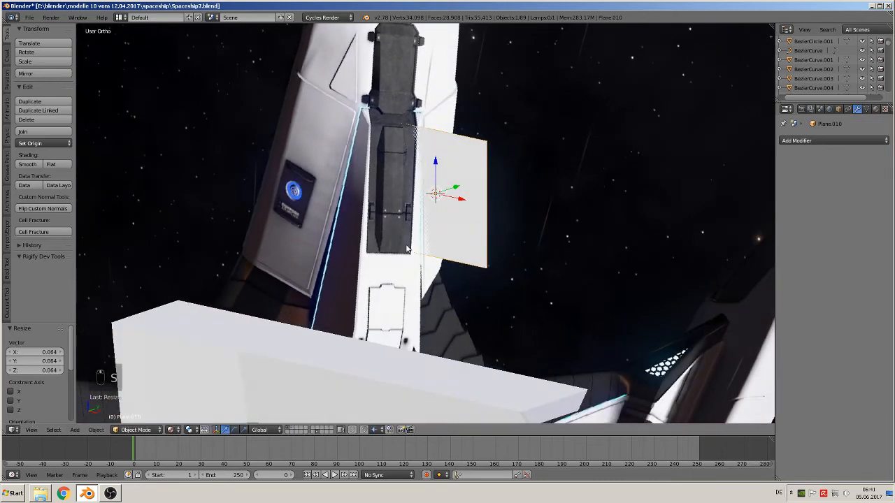
key(g)
key(y)
click(391, 212)
key(KP_1)
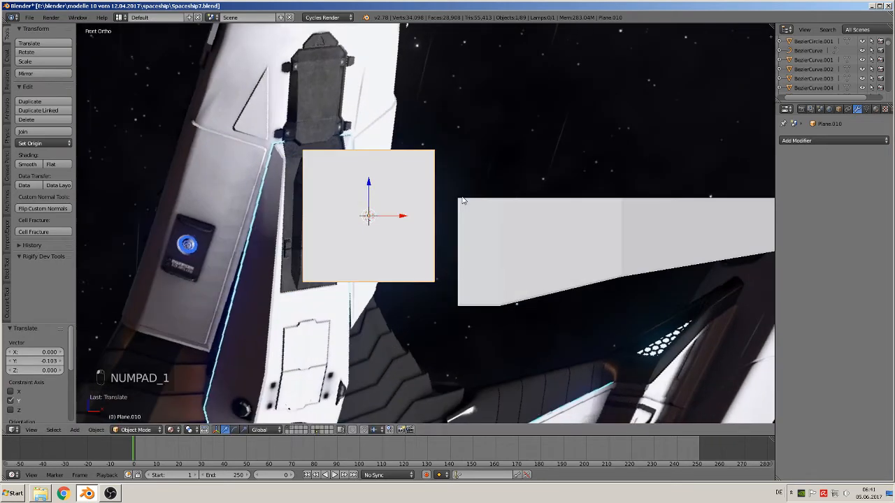
Narrow the plane along X by a factor of about 0.323 into an upright rectangle.
scroll(441, 254, up, 1)
key(s)
key(x)
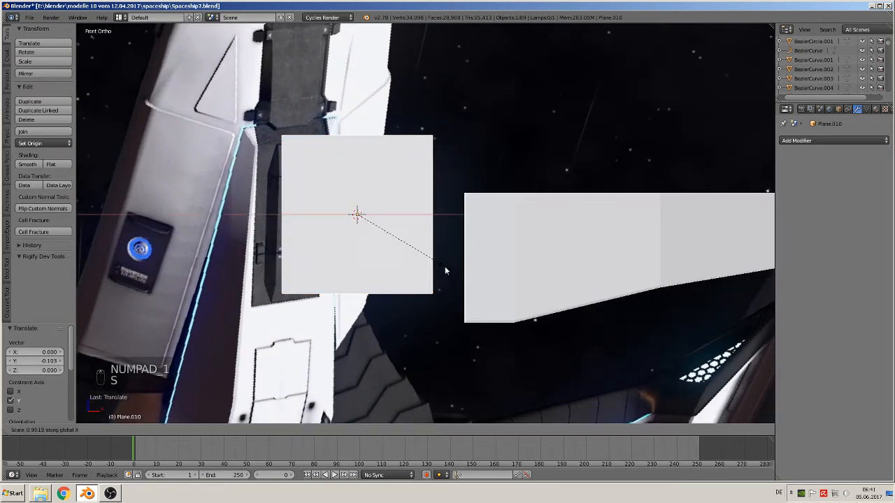
click(389, 235)
shift+middle_drag(418, 222, 522, 230)
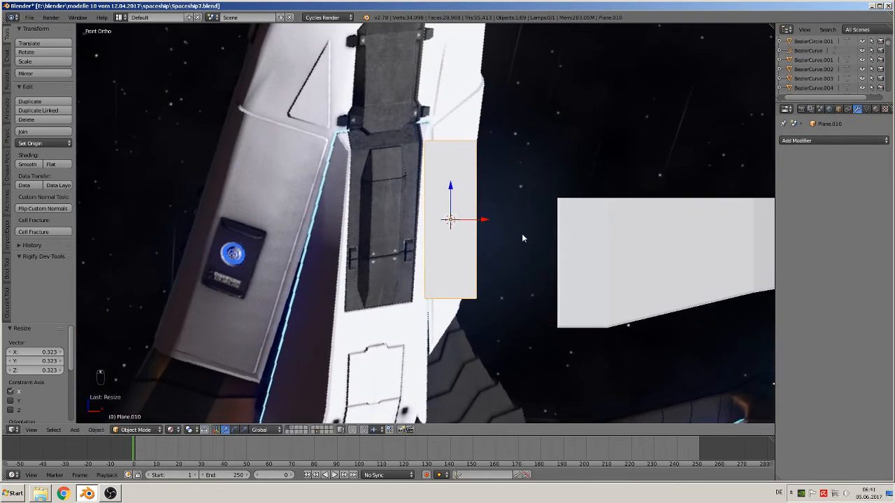
scroll(521, 234, up, 1)
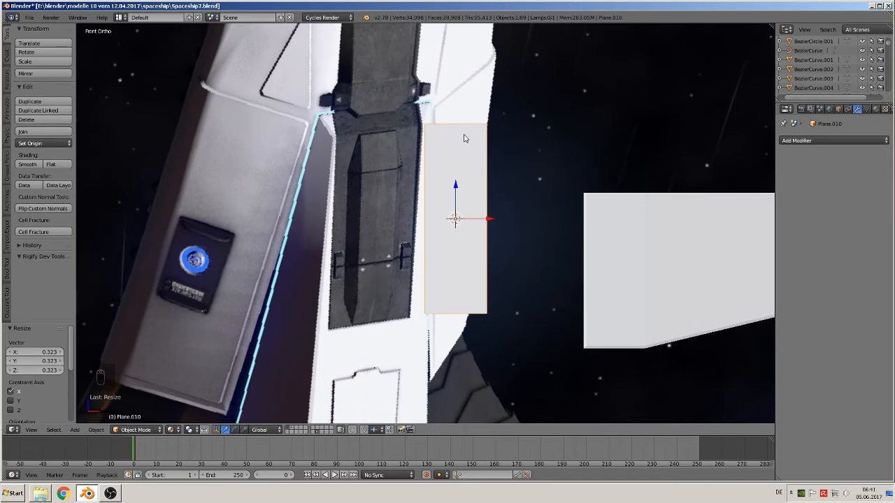
In Edit Mode, extrude the rectangle toward the front and scale the new face to about 0.823 to taper the block.
key(Tab)
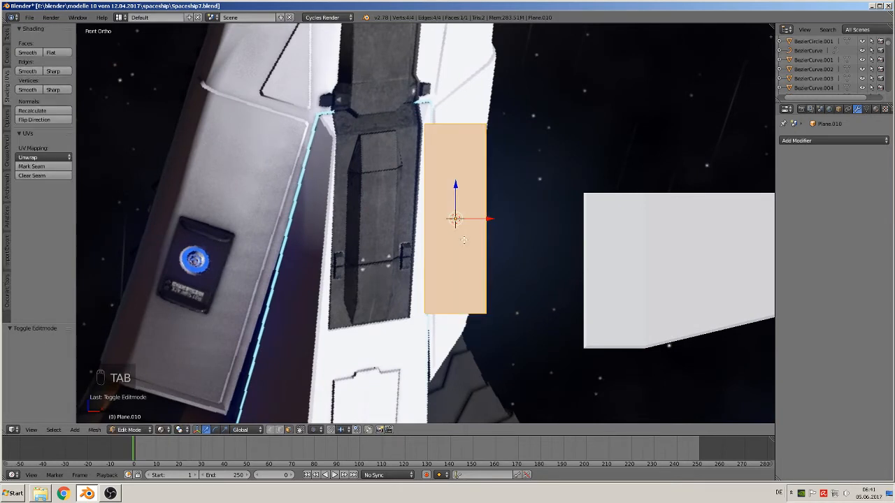
middle_drag(465, 241, 485, 259)
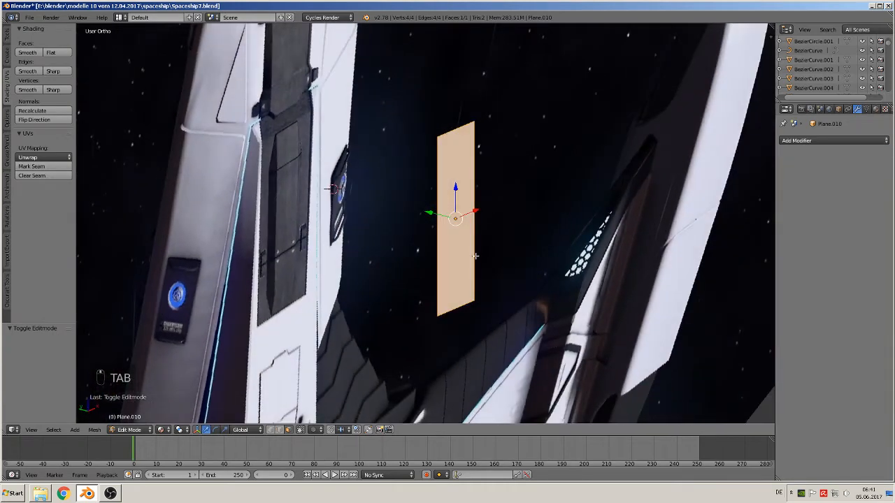
key(e)
drag(427, 213, 440, 216)
key(s)
click(537, 302)
middle_drag(536, 300, 481, 271)
key(KP_1)
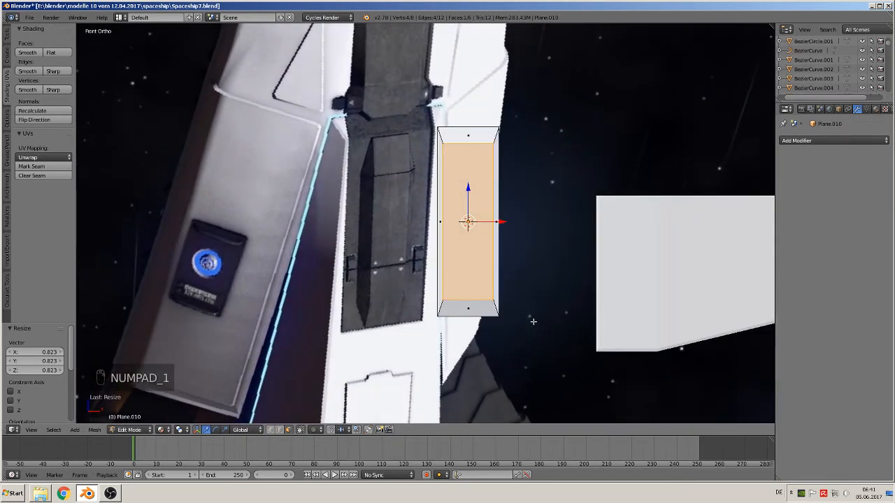
Scale the block's front face to about 0.777 along Z and about 0.723 along X.
key(s)
key(z)
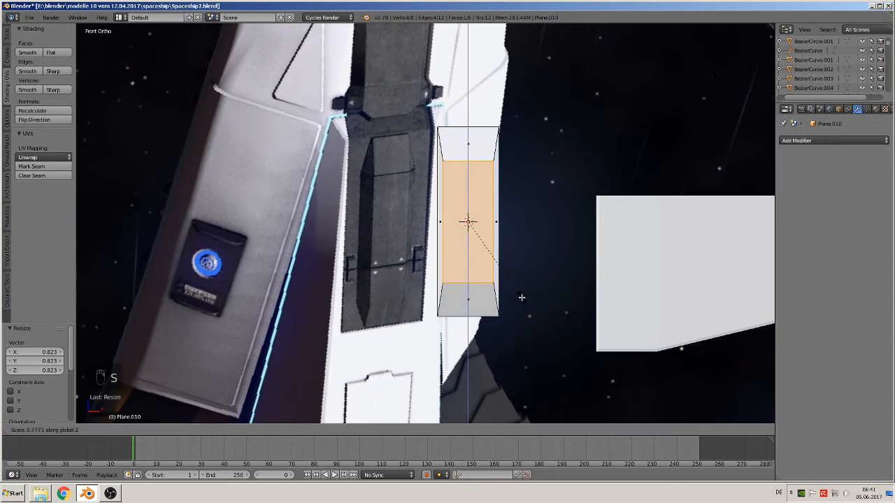
click(521, 298)
key(s)
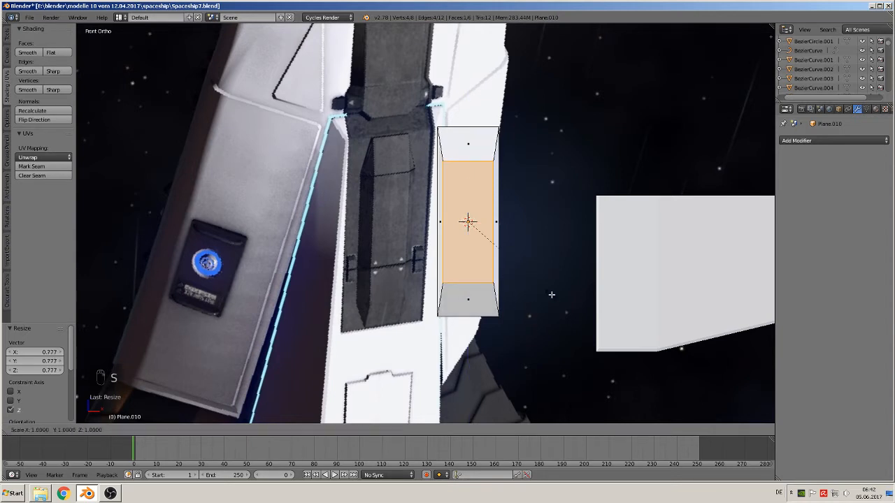
key(x)
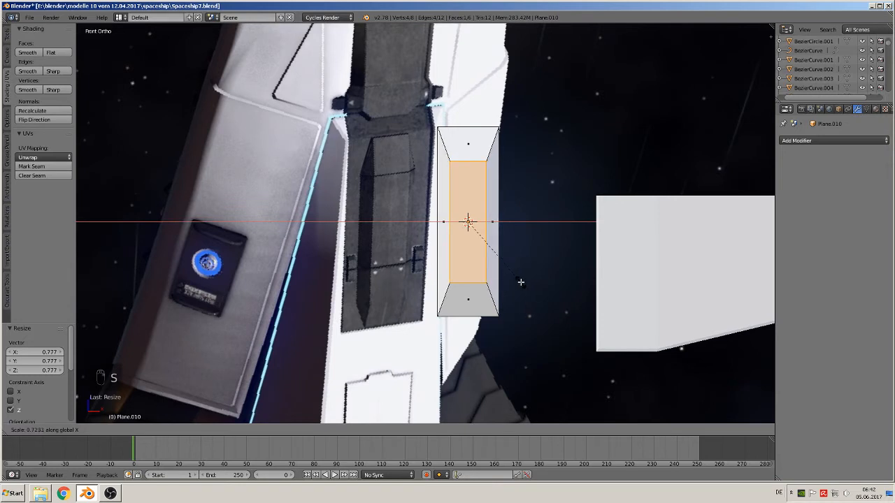
click(521, 282)
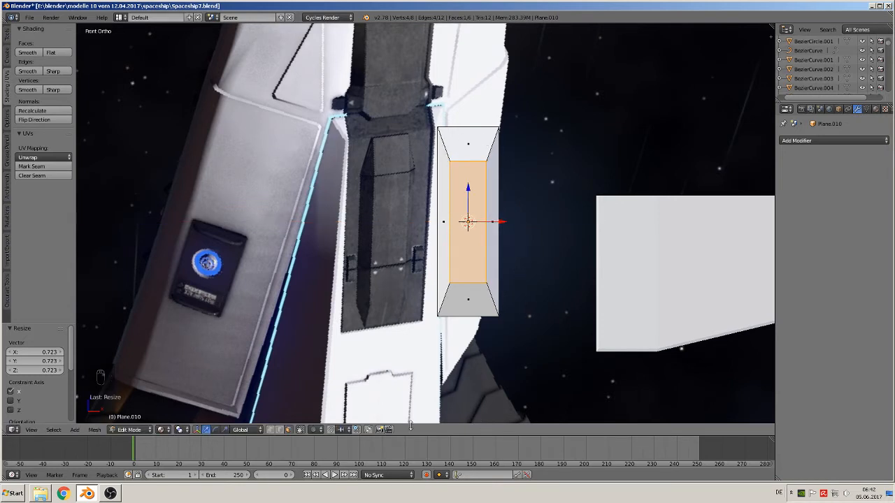
Switch to edge selection, add two horizontal loop cuts around the block and spread them apart by about 1.751 along Z.
click(279, 431)
click(475, 316)
shift+click(468, 131)
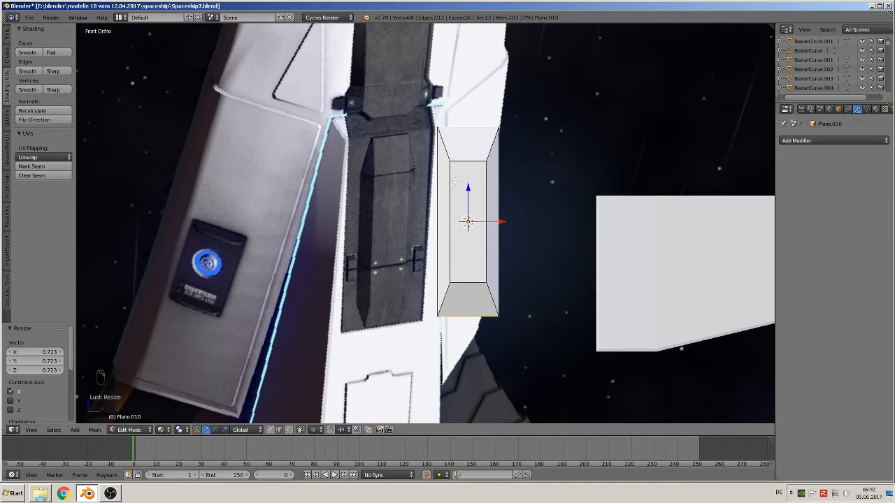
key(ctrl+r)
scroll(456, 181, up, 1)
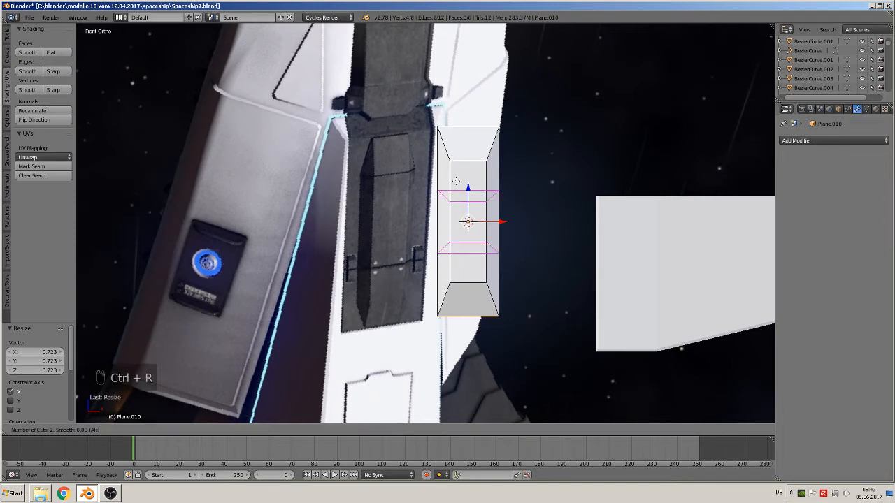
click(456, 181)
right_click(456, 181)
key(s)
key(z)
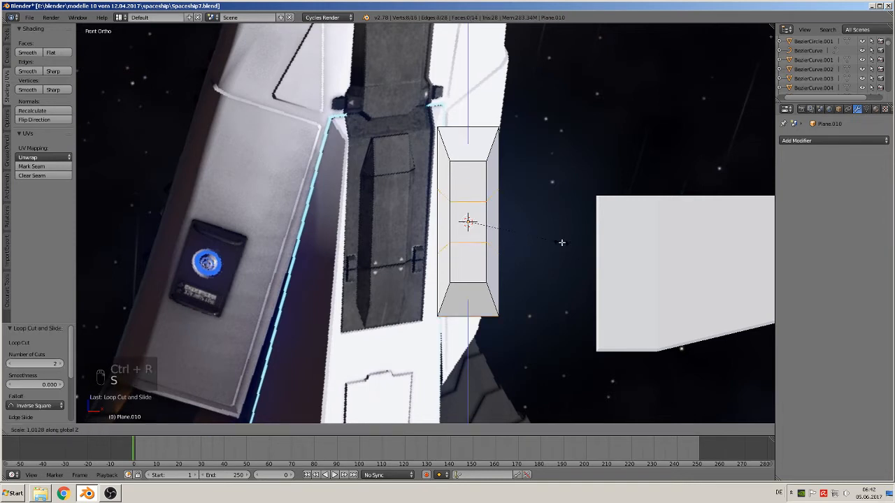
click(601, 326)
Select the upper and lower outer edges of the block's base and scale them along X to about 0.629.
right_click(459, 127)
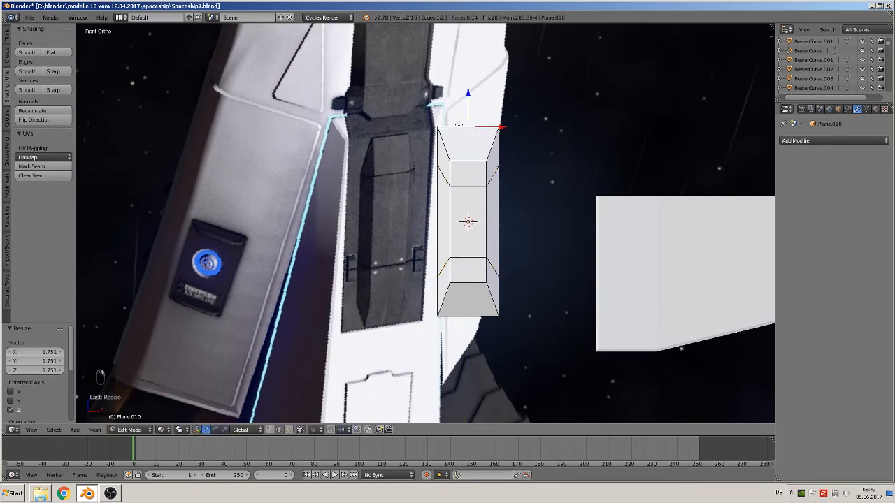
shift+right_click(476, 312)
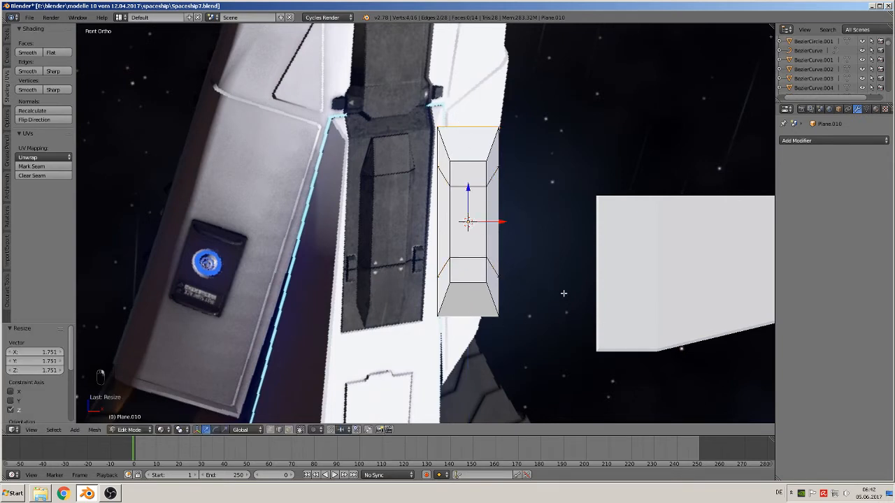
key(s)
key(x)
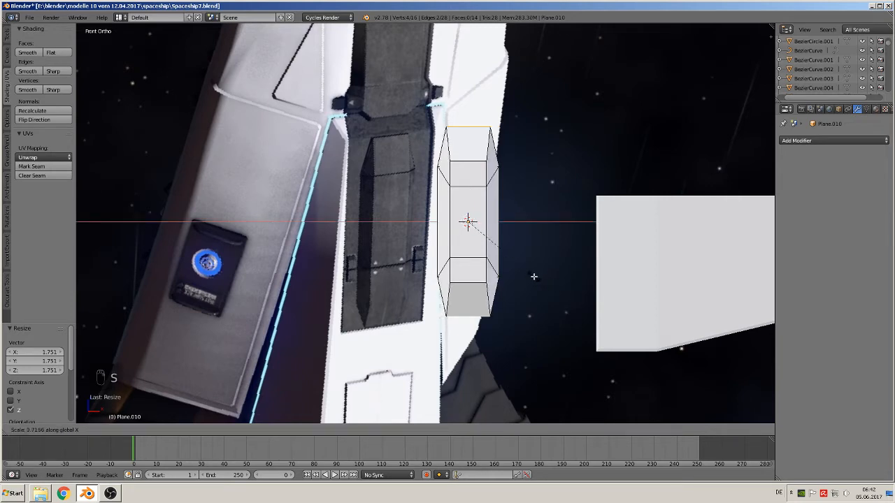
click(523, 270)
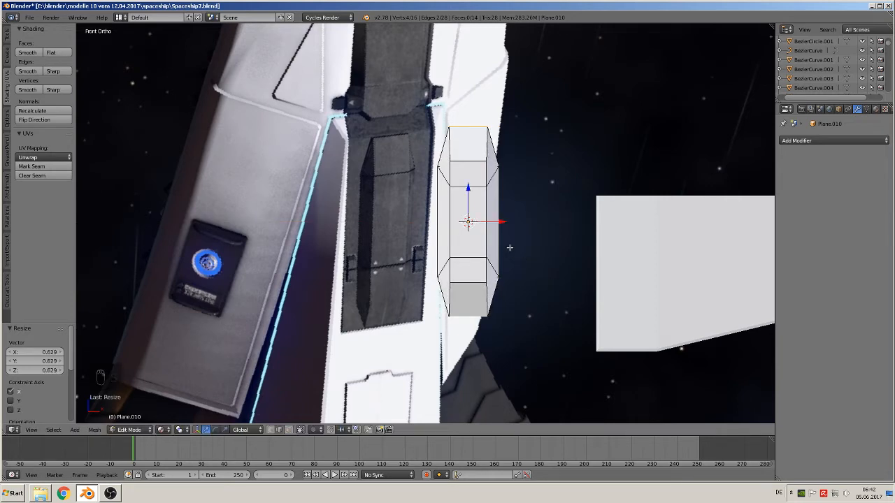
Straighten the upper and lower horizontal edge loops by scaling each to 0 along Z.
middle_drag(523, 269, 559, 234)
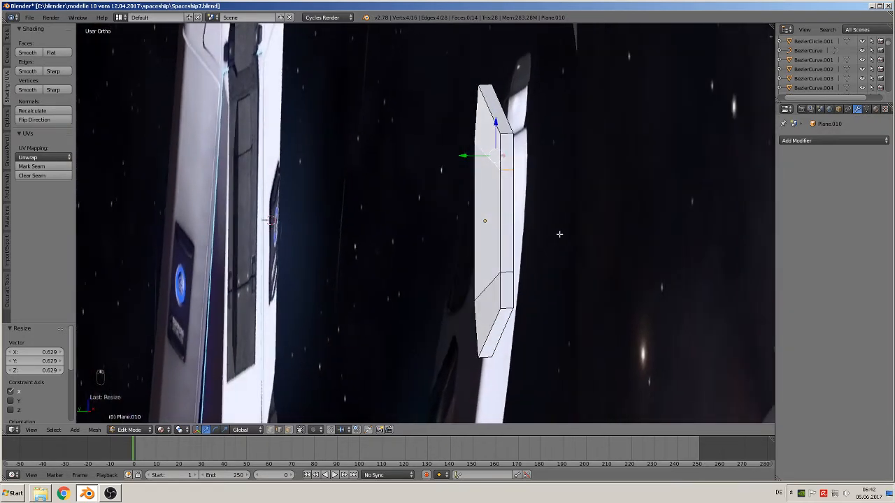
key(s)
key(z)
key(0)
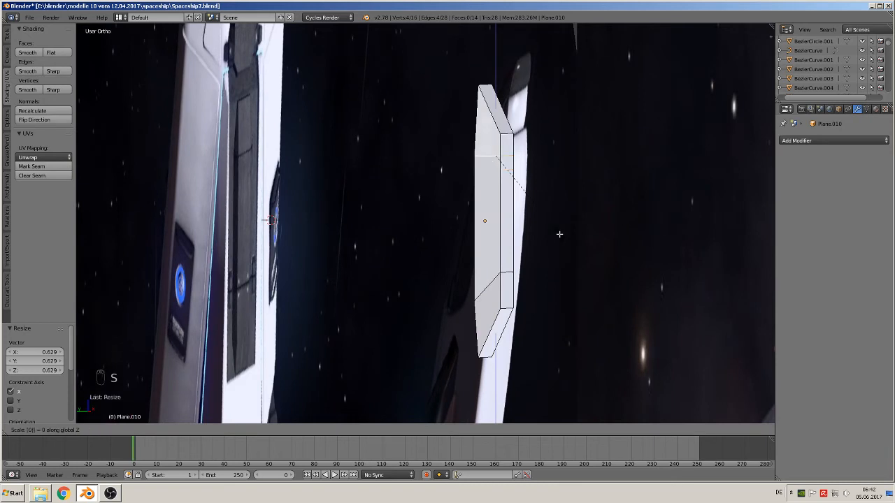
key(Return)
key(s)
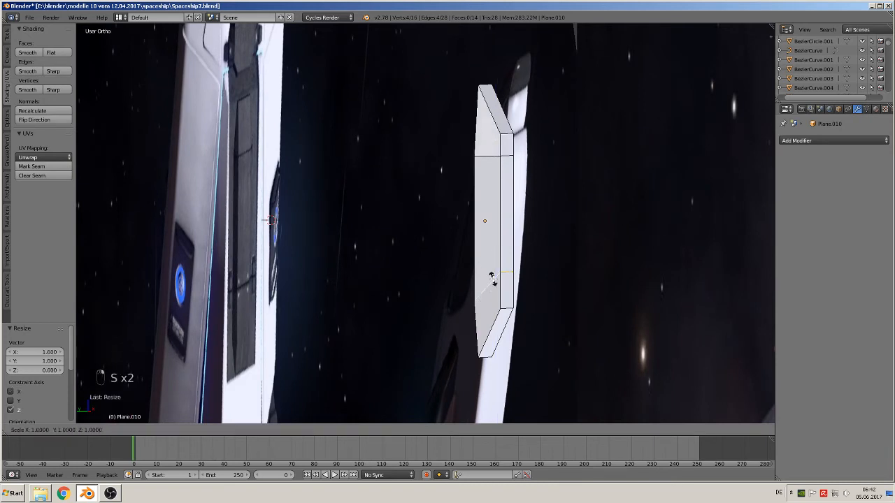
key(z)
key(0)
click(492, 276)
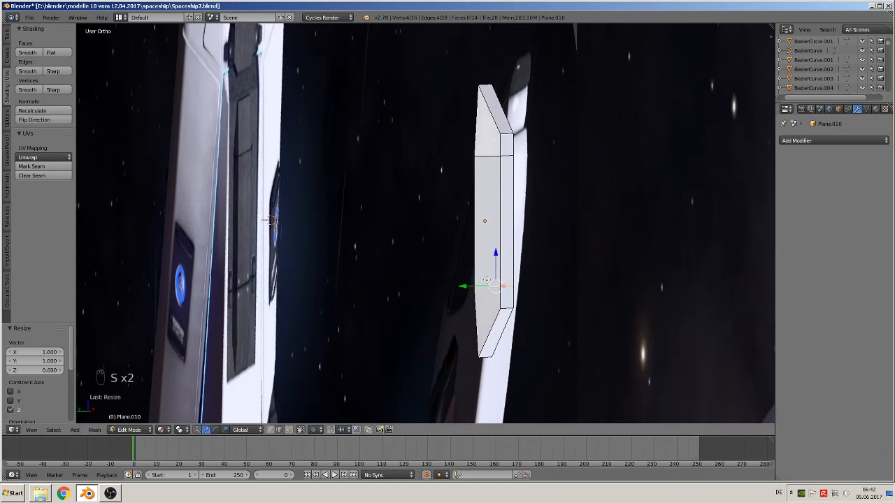
Add a loop cut close beside the upper horizontal loop and flatten it to 0 along Z.
middle_drag(492, 276, 396, 283)
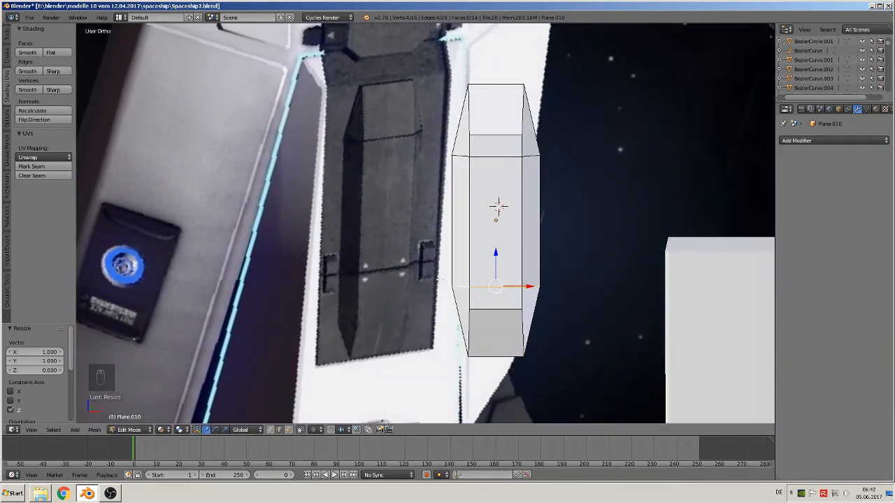
scroll(456, 278, up, 1)
shift+middle_drag(457, 281, 410, 307)
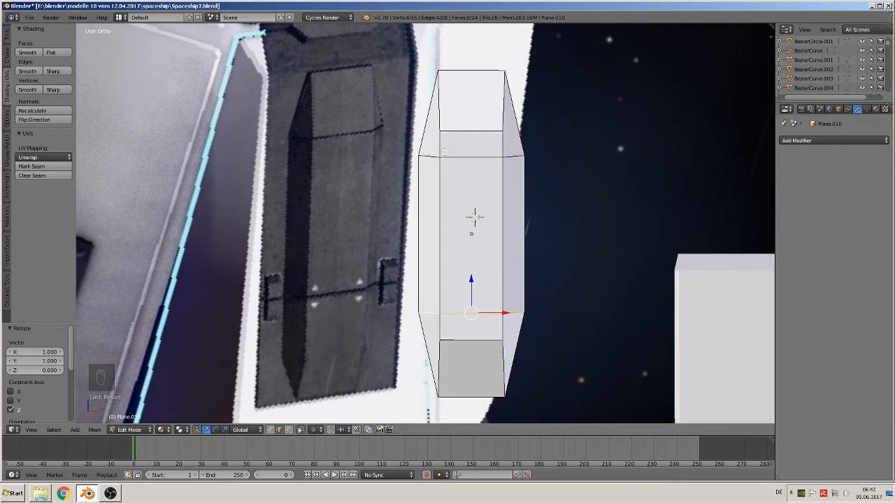
key(ctrl+r)
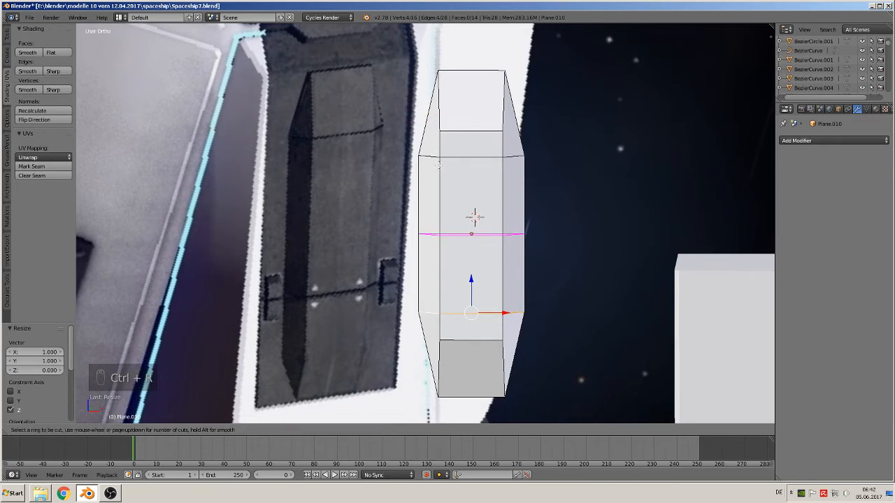
click(442, 166)
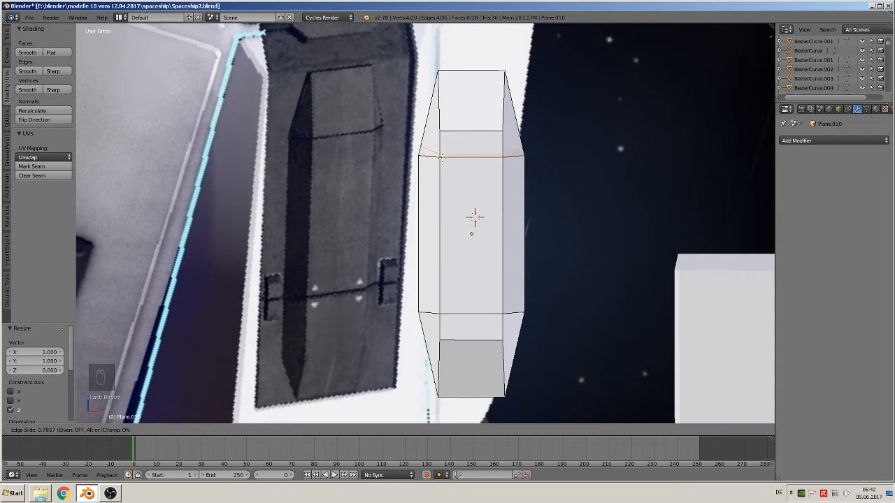
click(441, 160)
middle_drag(441, 160, 540, 172)
key(s)
key(z)
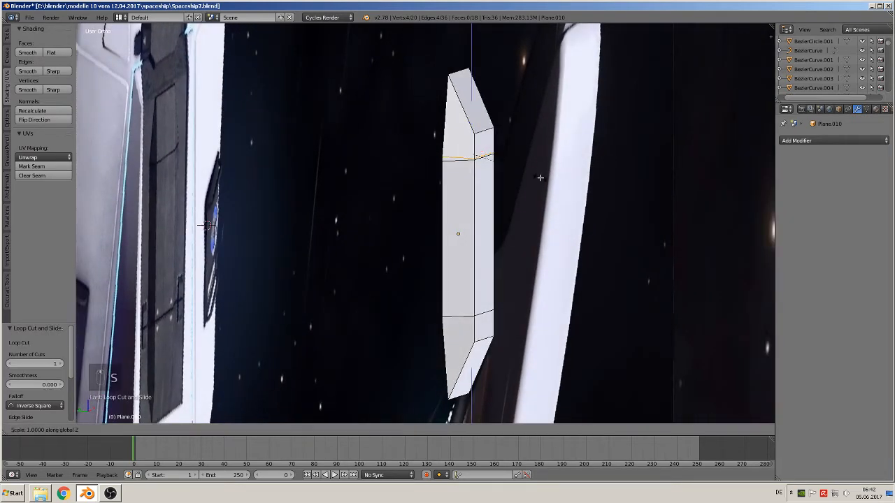
key(0)
key(Return)
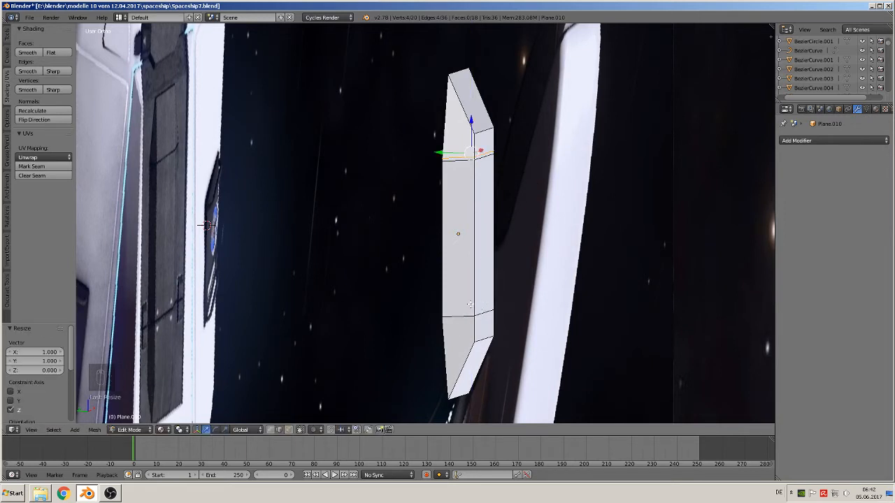
Add a loop cut tight against the lower horizontal loop to form a second narrow band.
key(ctrl+r)
click(473, 379)
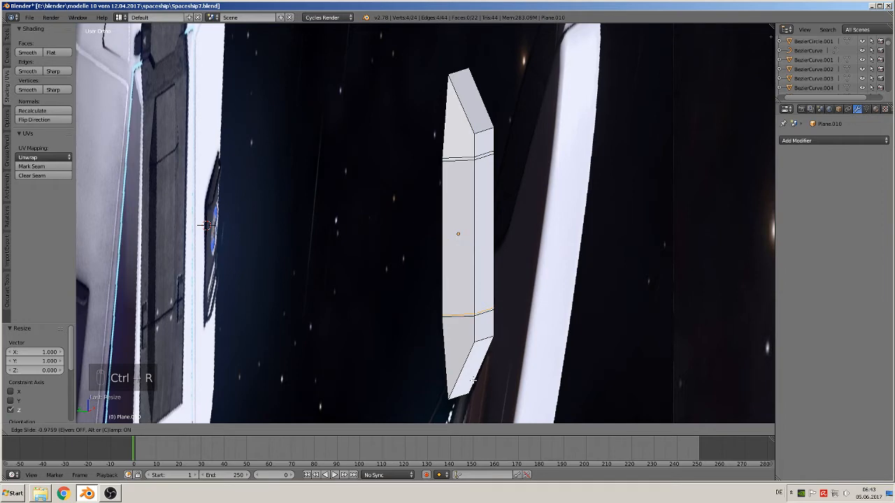
click(473, 380)
In face selection, select the upper narrow face band, extrude it and scale it to about 0.905 to form a groove.
scroll(482, 133, up, 2)
scroll(470, 212, down, 1)
shift+middle_drag(470, 212, 407, 263)
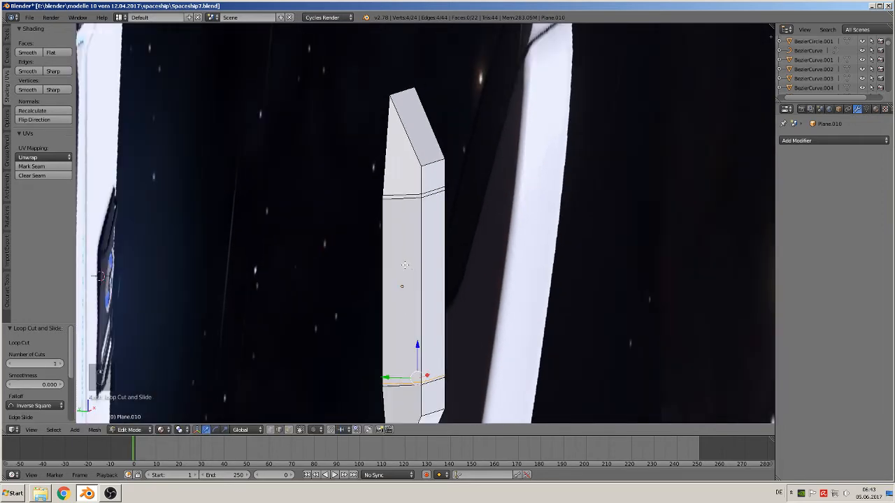
scroll(405, 265, up, 4)
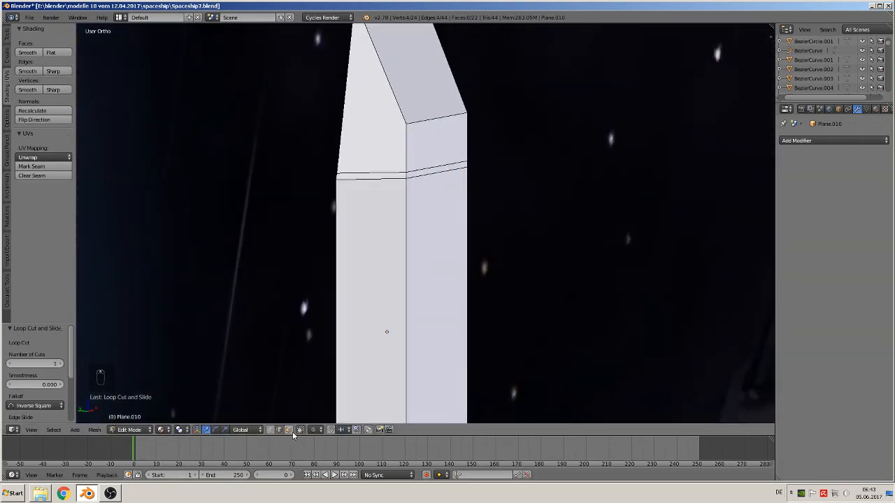
alt+click(410, 173)
alt+click(408, 175)
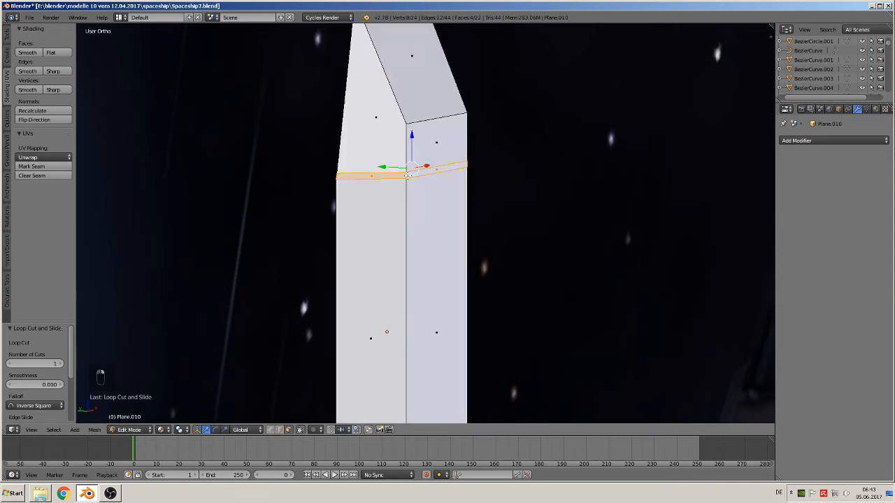
key(e)
key(s)
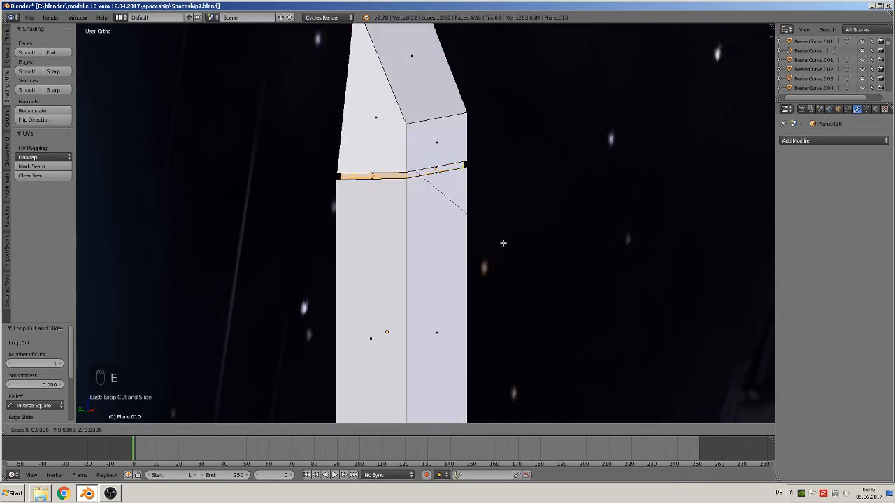
click(497, 246)
Extrude the lower narrow face band, scale it slightly inward to form a matching groove, and return to Object Mode.
middle_drag(498, 246, 357, 263)
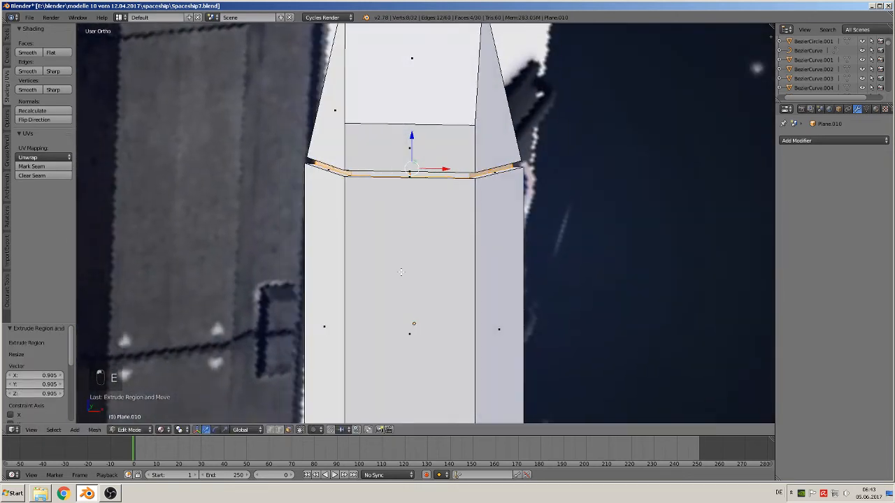
shift+middle_drag(430, 291, 642, 50)
alt+click(553, 253)
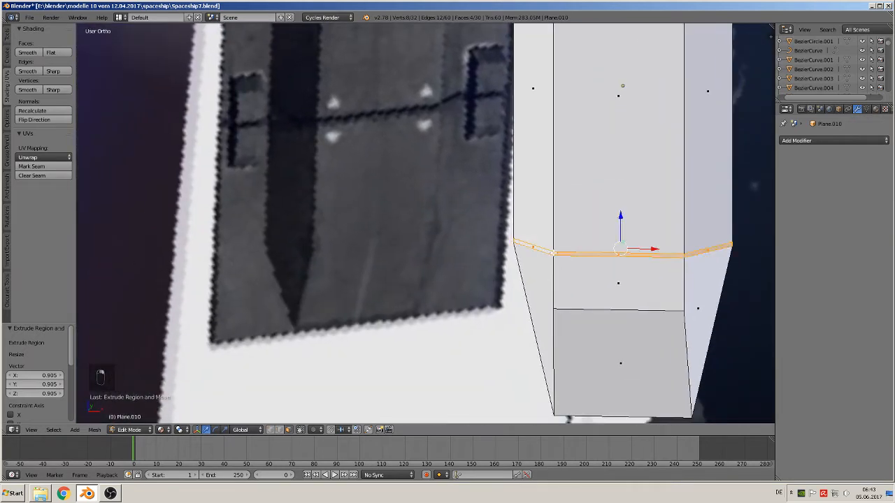
key(e)
key(s)
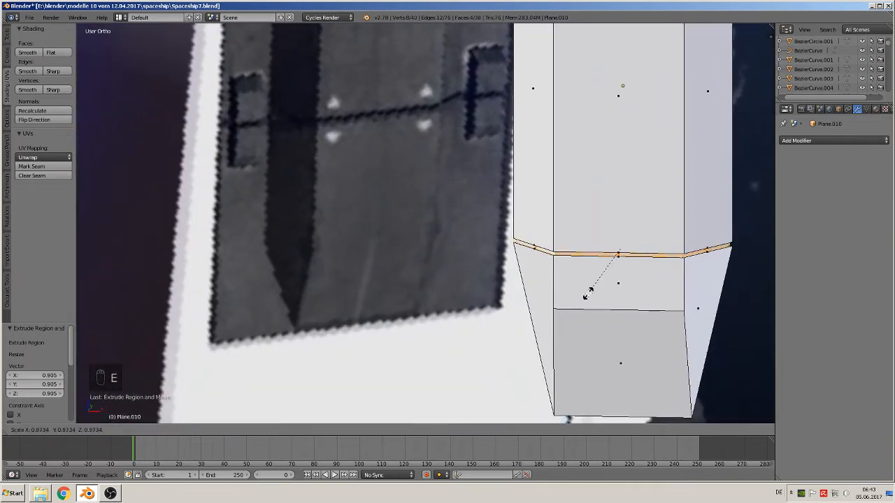
click(588, 289)
key(Tab)
In front view, add a cube over the reference panel's right bracket and scale it down by about -0.039 and again by 0.068.
middle_drag(589, 269, 432, 186)
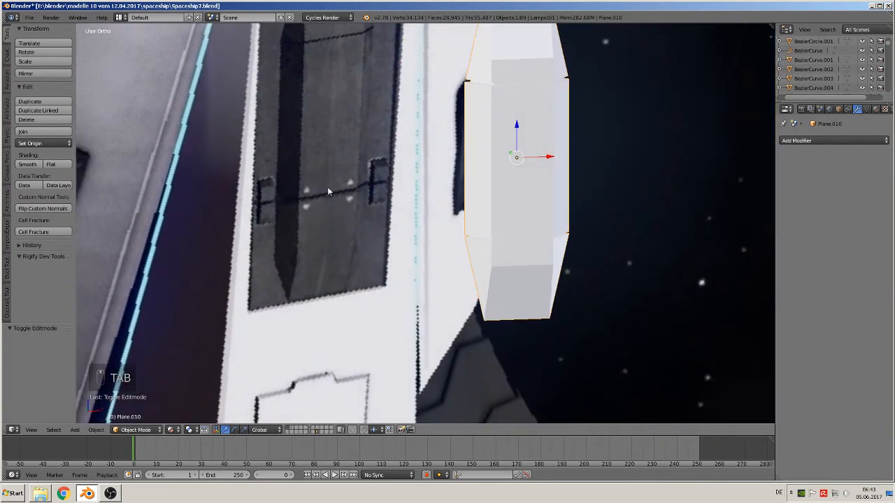
scroll(454, 244, down, 3)
middle_drag(461, 250, 445, 251)
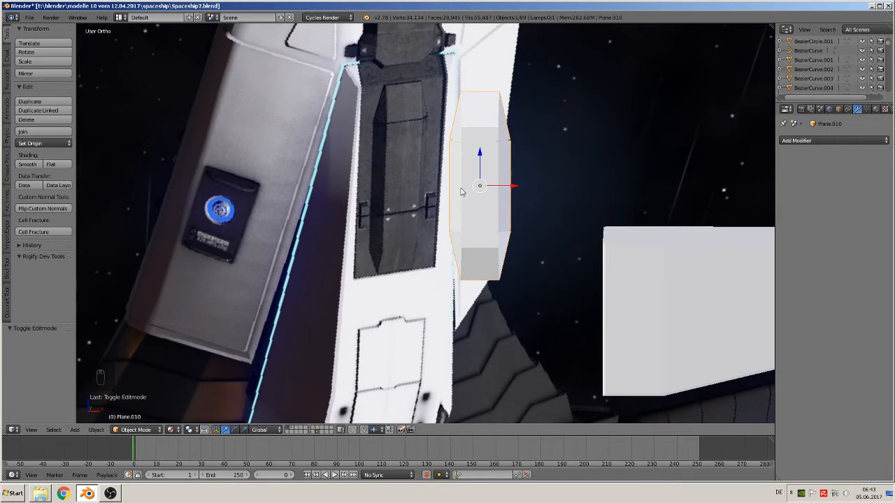
scroll(476, 264, down, 3)
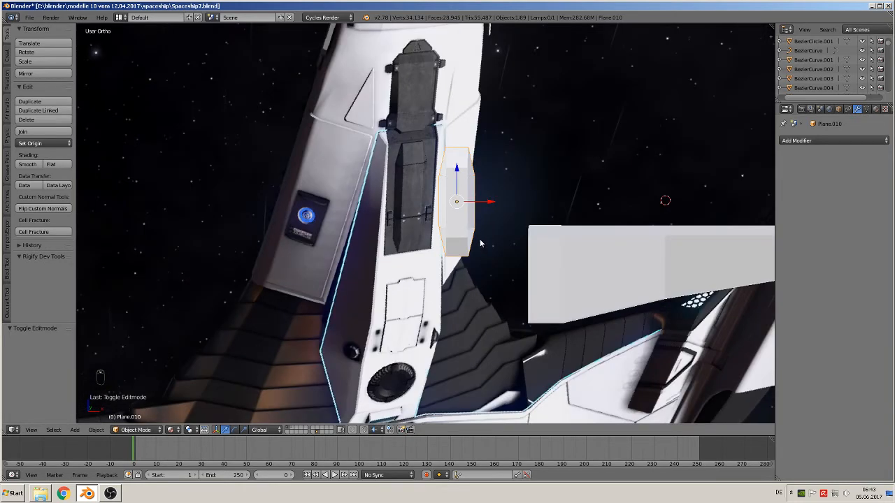
key(KP_1)
scroll(500, 209, down, 2)
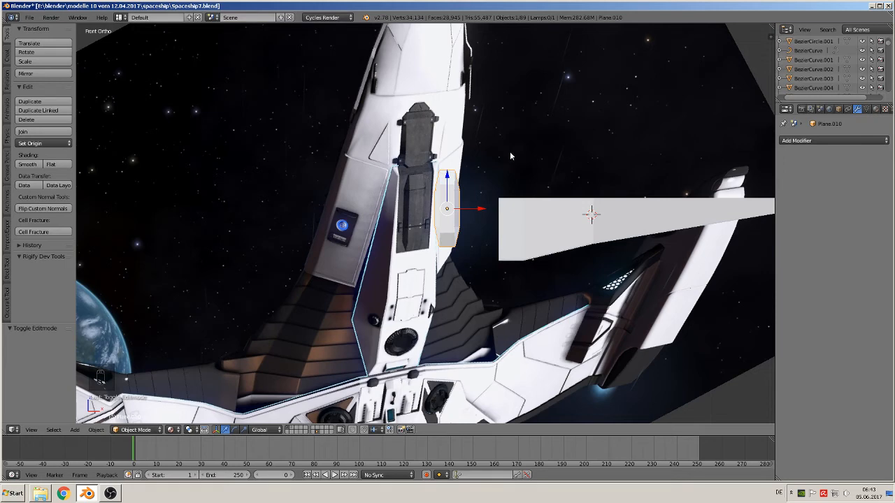
scroll(506, 225, up, 7)
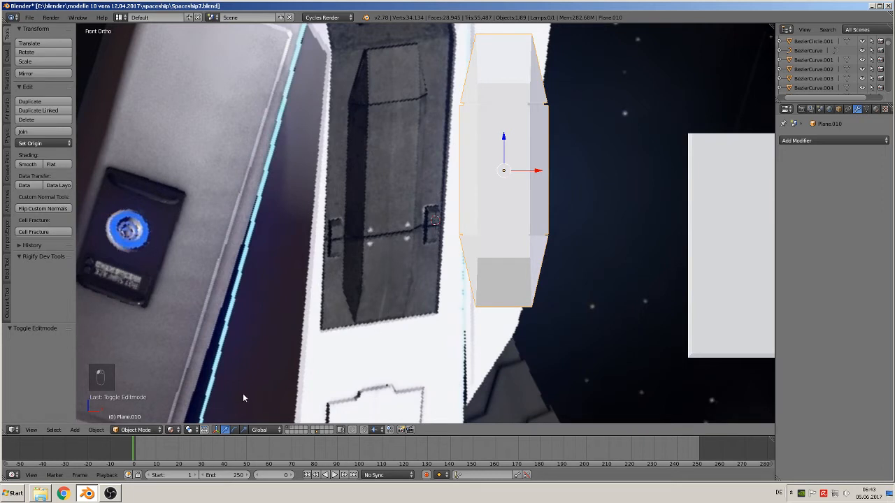
click(74, 429)
mouse_move(87, 418)
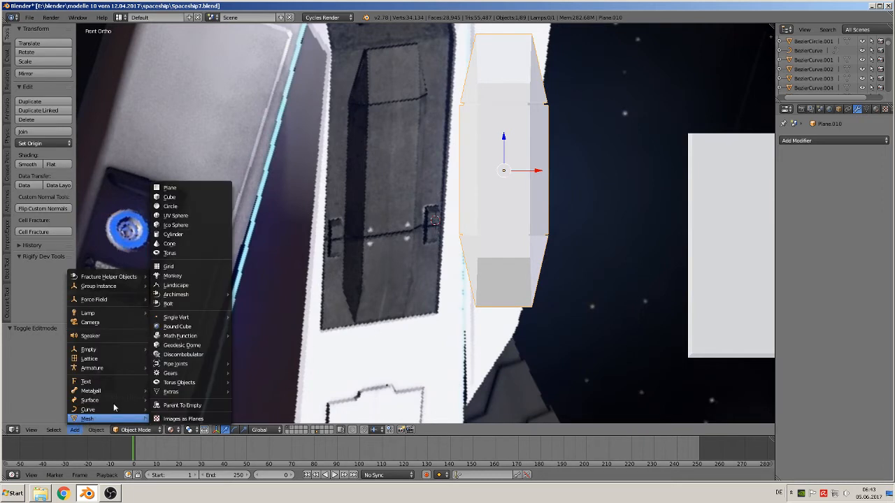
click(170, 197)
key(s)
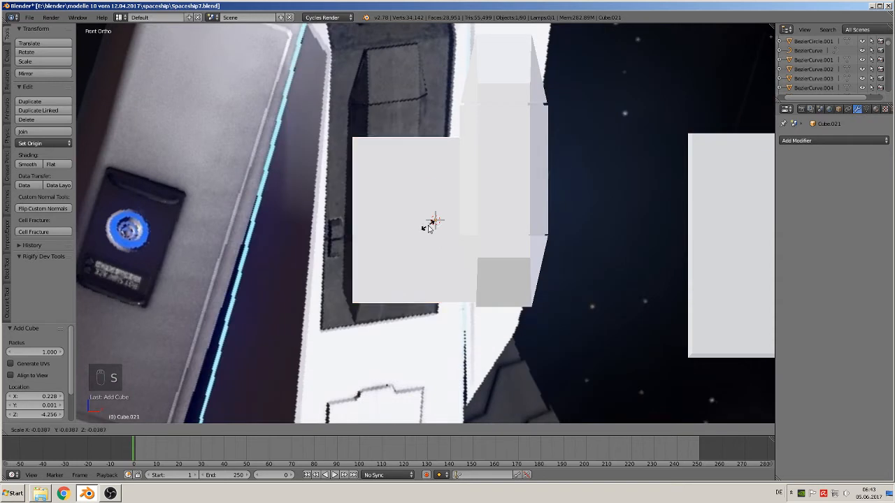
click(430, 229)
key(s)
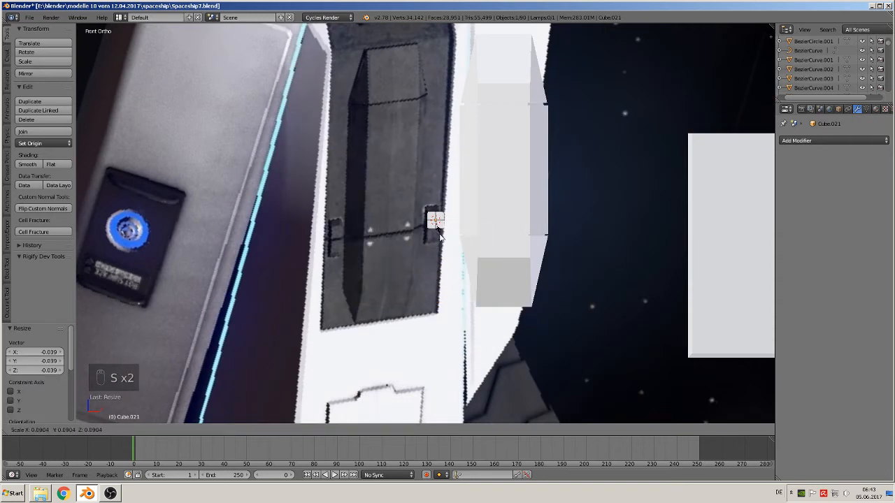
click(434, 235)
Scale the small cube to about 1.644 along Z and move it by about 0.003 along Z and -0.022 along Y.
key(s)
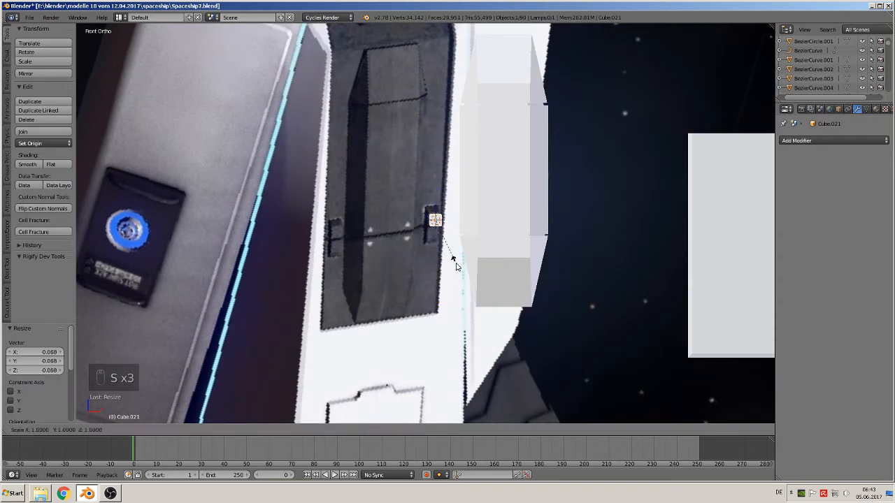
key(z)
click(463, 286)
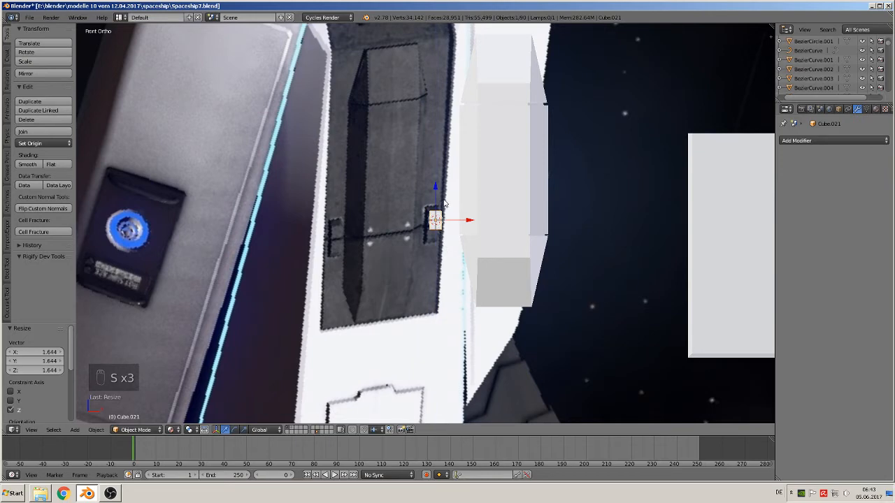
drag(434, 193, 430, 185)
middle_drag(431, 185, 523, 261)
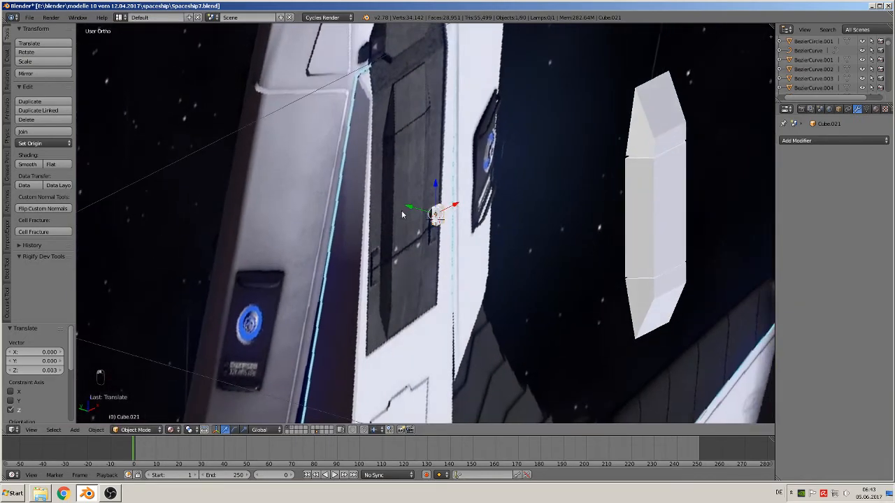
drag(406, 210, 445, 211)
Open the small cube for edge editing, try moving its upper side edge along Y, and undo that move.
scroll(427, 214, up, 5)
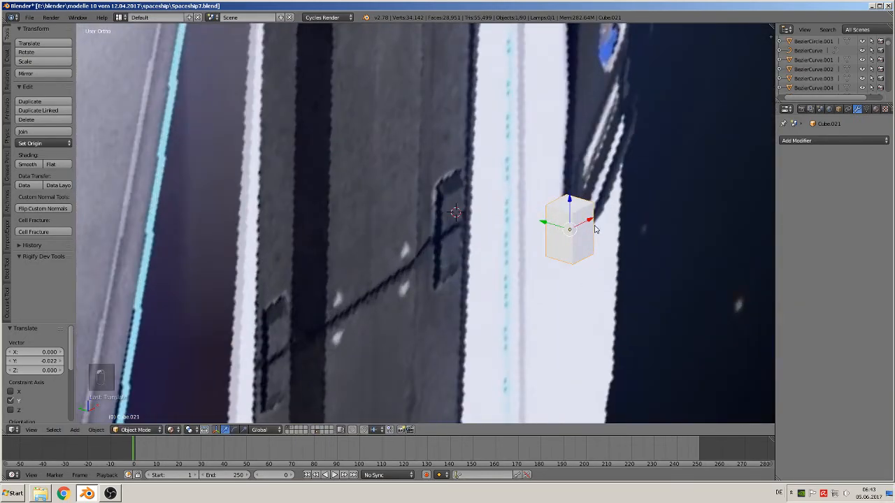
key(Tab)
click(278, 430)
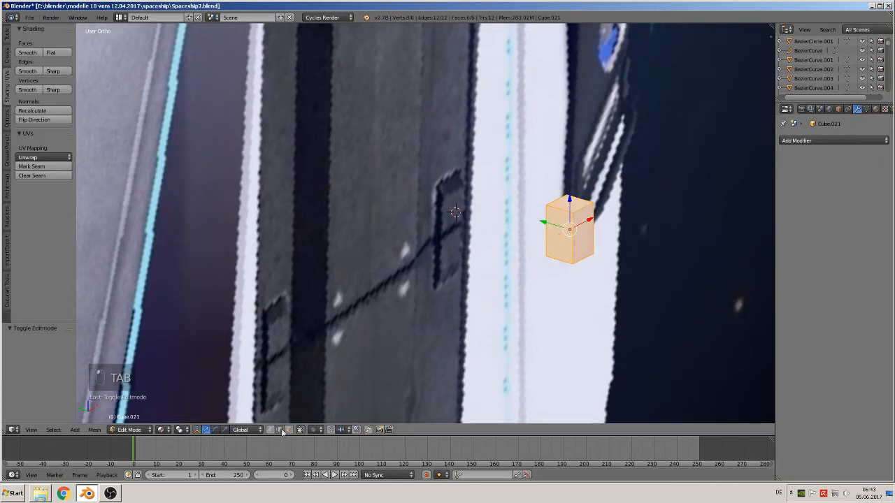
right_click(581, 210)
drag(559, 199, 549, 194)
key(ctrl+z)
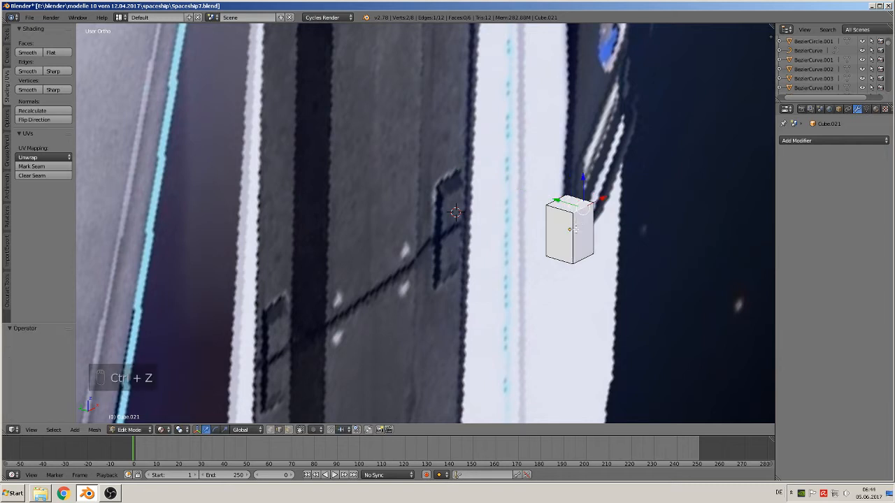
Add one horizontal loop cut around the small cube, move its upper side edge by 0.002 along Y, and return to Object Mode.
key(ctrl+r)
click(574, 228)
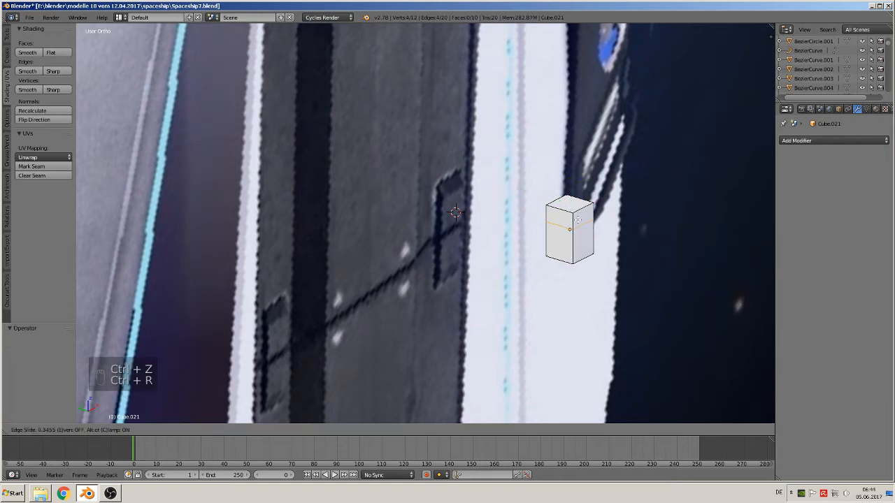
click(577, 223)
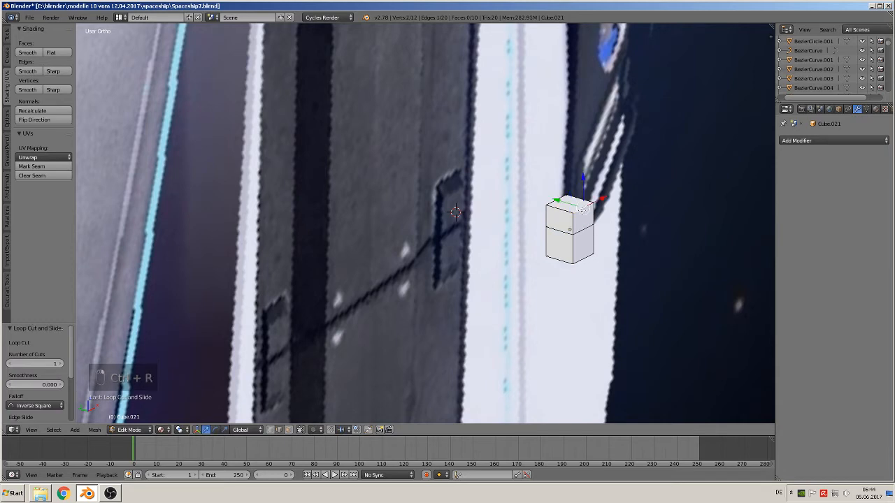
drag(559, 201, 547, 196)
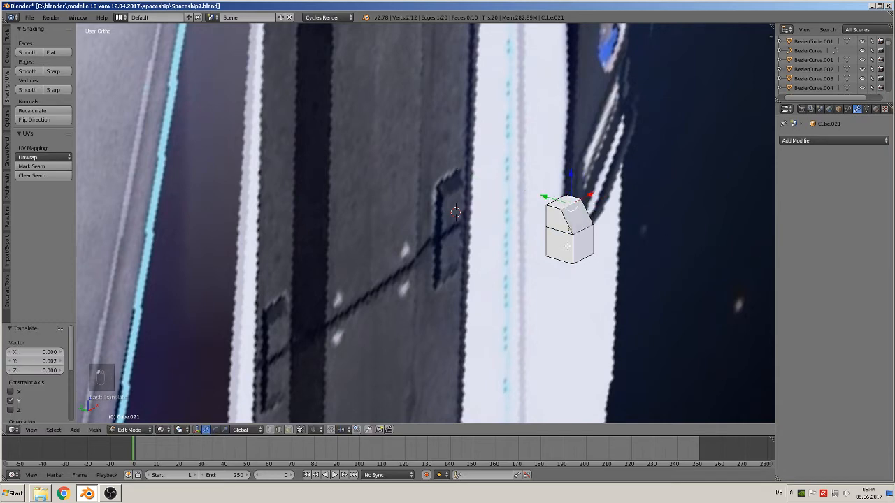
key(Tab)
Scale the small bracket cube along Y by about 0.617 and again by 1.162.
middle_drag(584, 265, 551, 216)
key(s)
key(y)
click(605, 263)
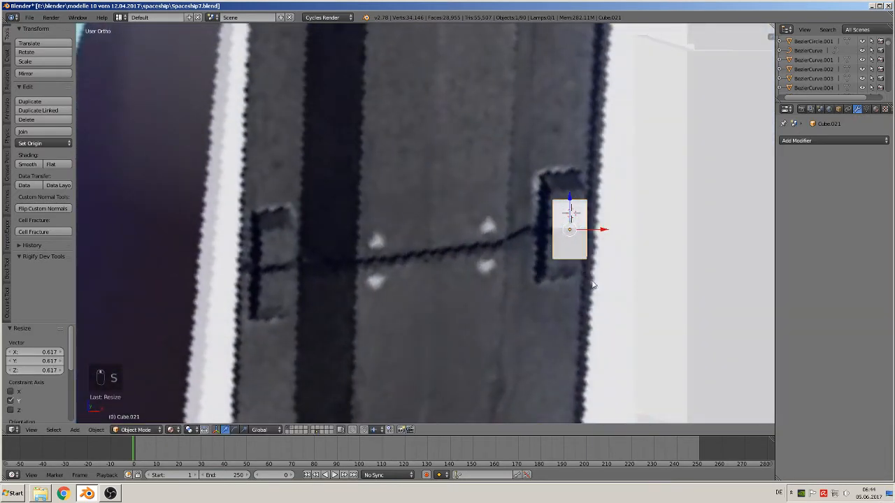
middle_drag(593, 285, 580, 272)
key(s)
click(689, 291)
Move the bracket cube about 0.057 along X and -0.081 along Y so it sits beside the grooved block, nudging it slightly along Y.
key(Up)
key(KP_1)
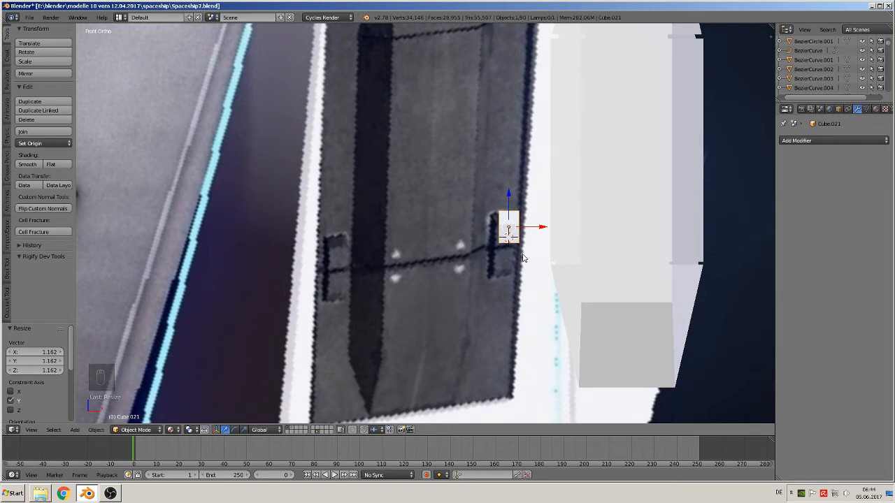
drag(542, 227, 760, 226)
middle_drag(760, 226, 691, 275)
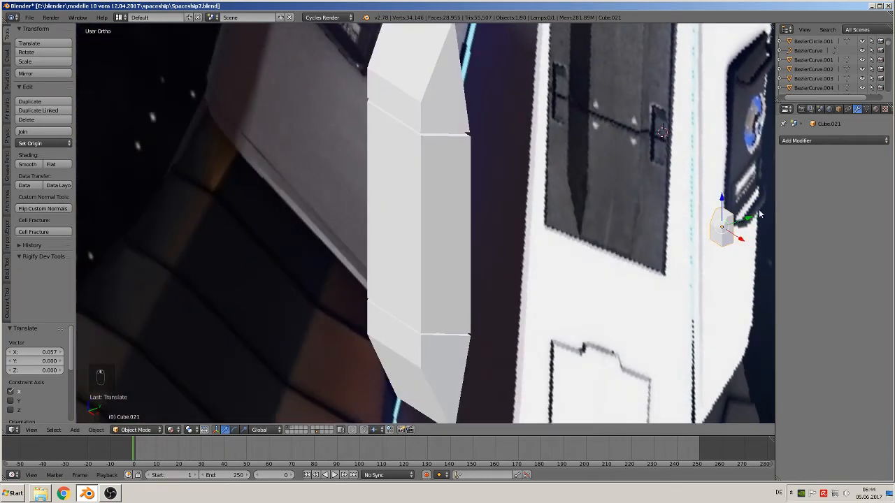
drag(760, 213, 499, 286)
middle_drag(499, 286, 538, 373)
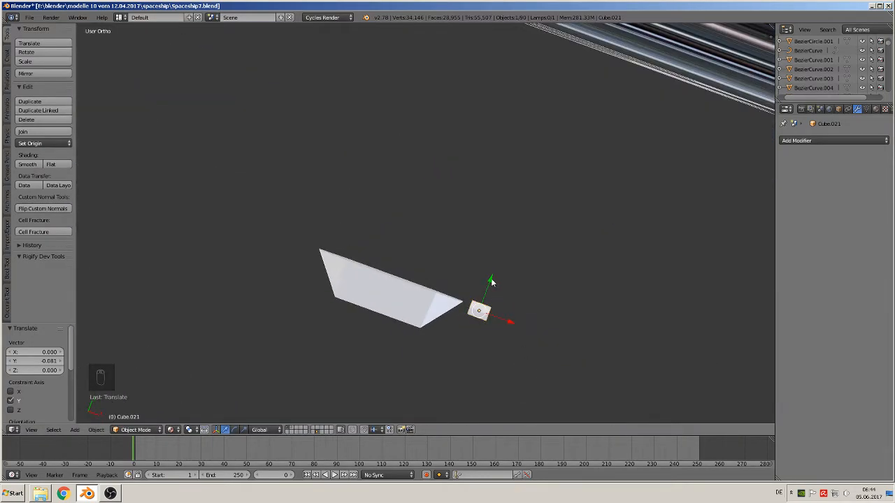
drag(492, 282, 492, 283)
middle_drag(493, 282, 589, 297)
In front view, examine the reference hull around the dark panels for the next part to model.
key(KP_1)
scroll(276, 356, down, 2)
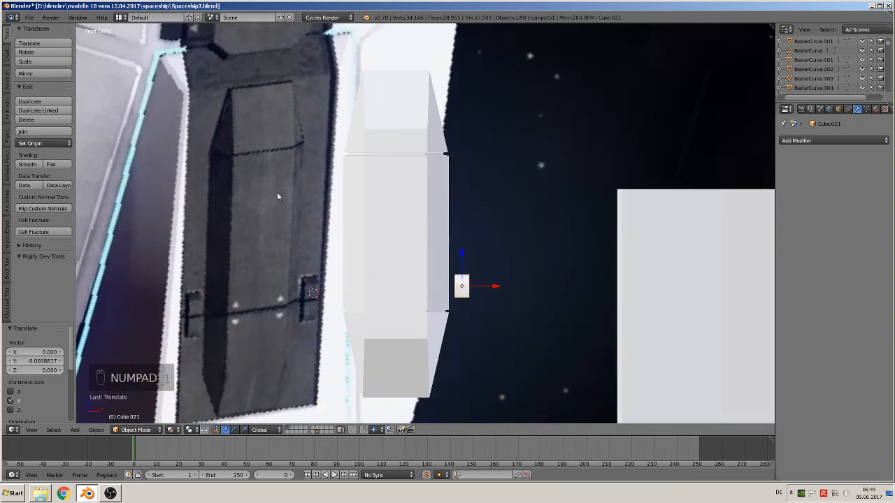
scroll(312, 97, down, 1)
shift+middle_drag(369, 194, 495, 186)
scroll(482, 203, down, 2)
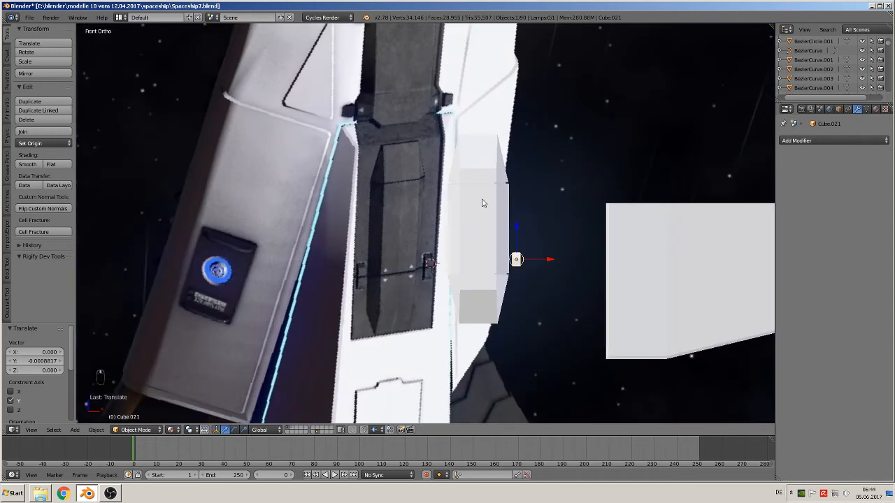
scroll(481, 205, down, 2)
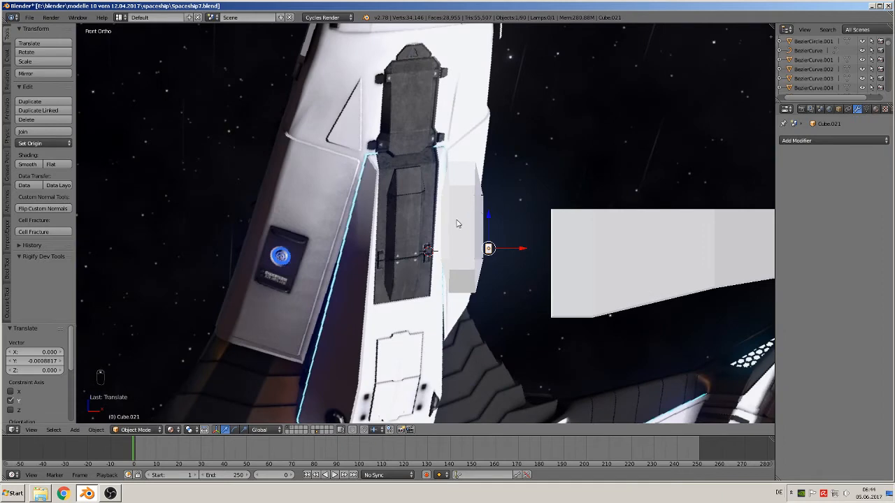
scroll(439, 281, down, 2)
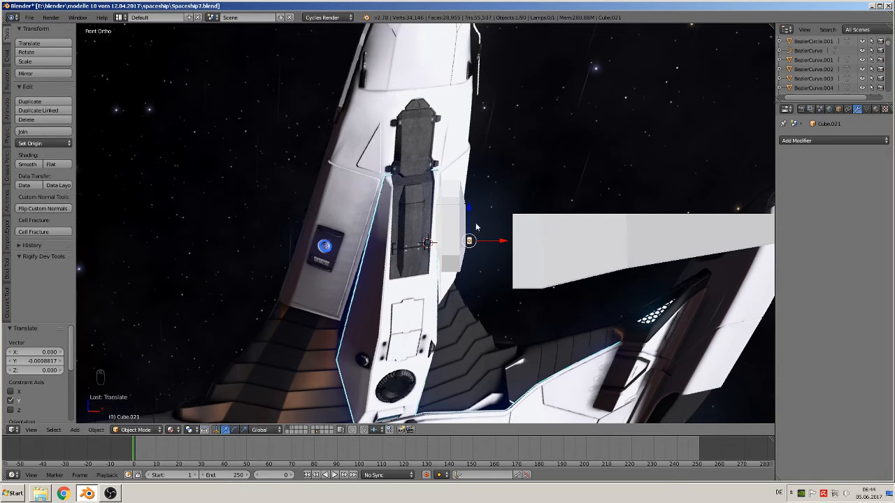
shift+middle_drag(457, 171, 506, 245)
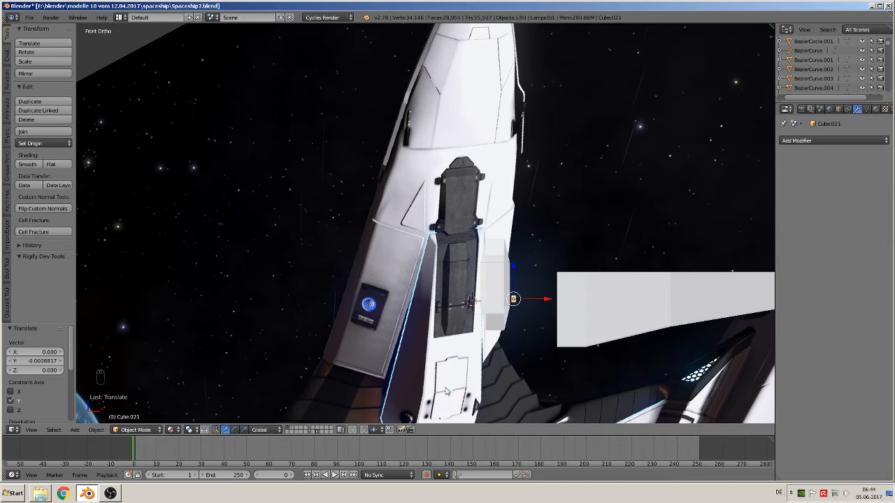
scroll(445, 236, up, 2)
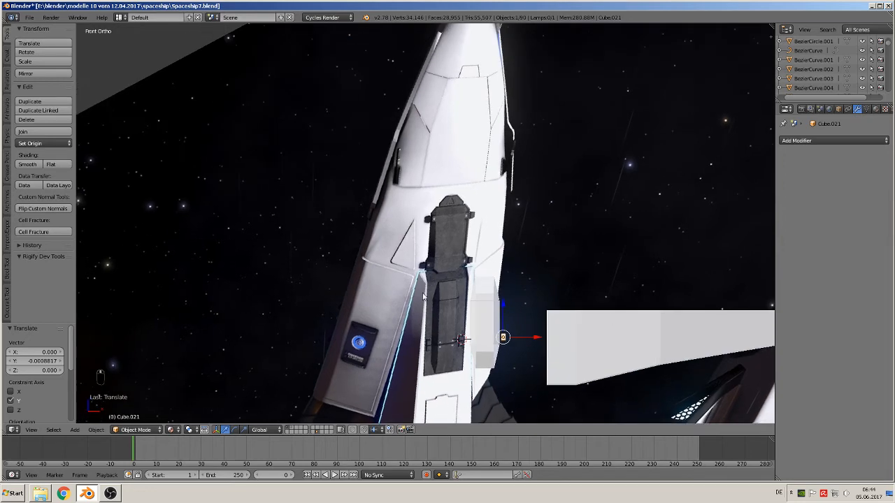
shift+middle_drag(429, 285, 436, 200)
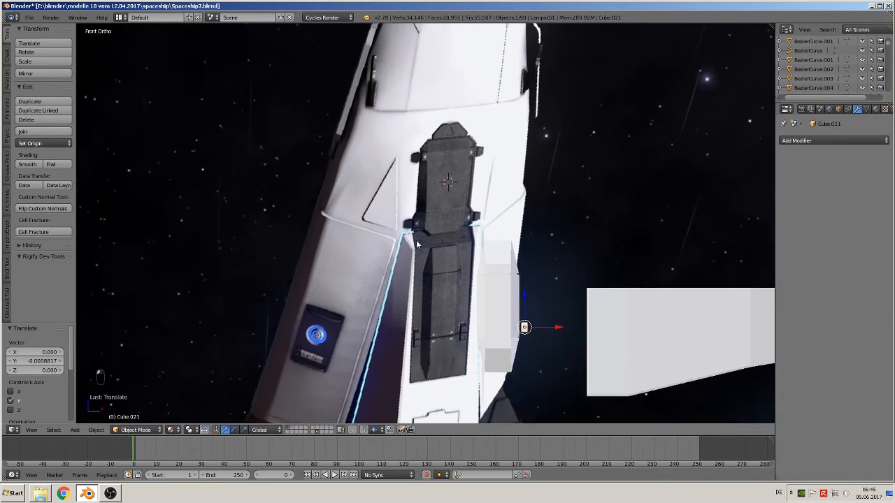
Add a plane over the centre of the upper dark reference panel and rotate it 90° about X.
click(75, 429)
mouse_move(87, 418)
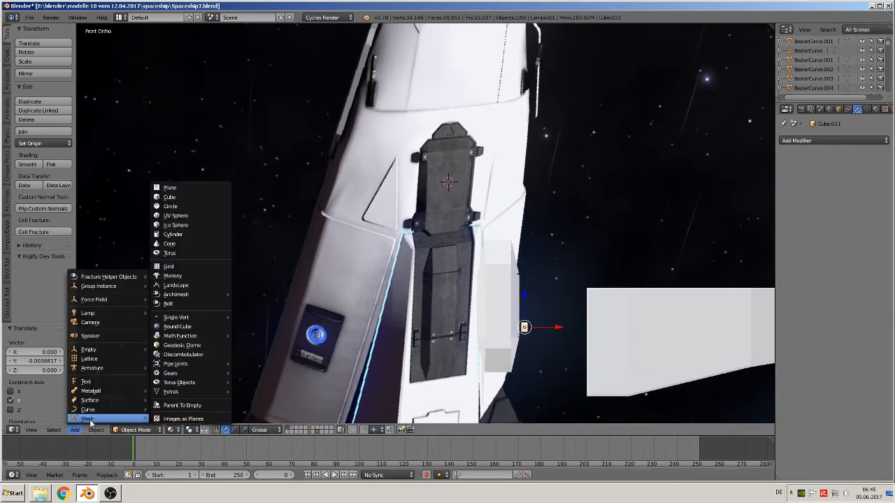
click(180, 188)
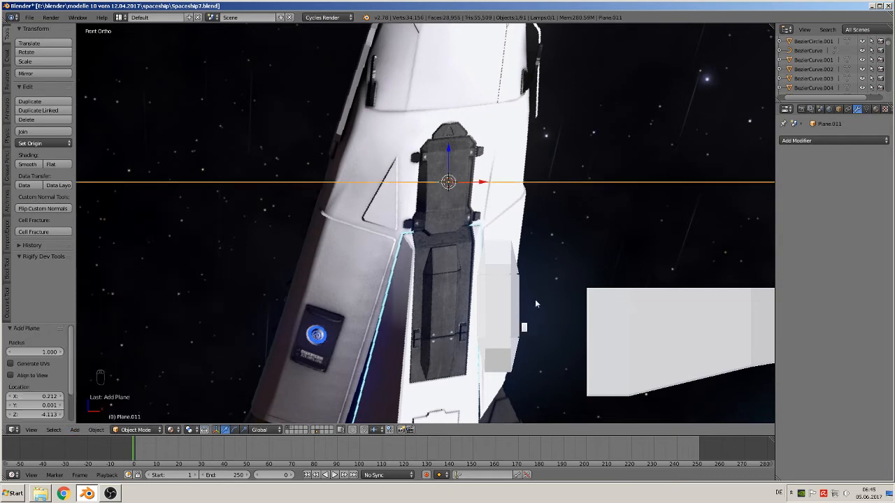
text(rx90)
key(Return)
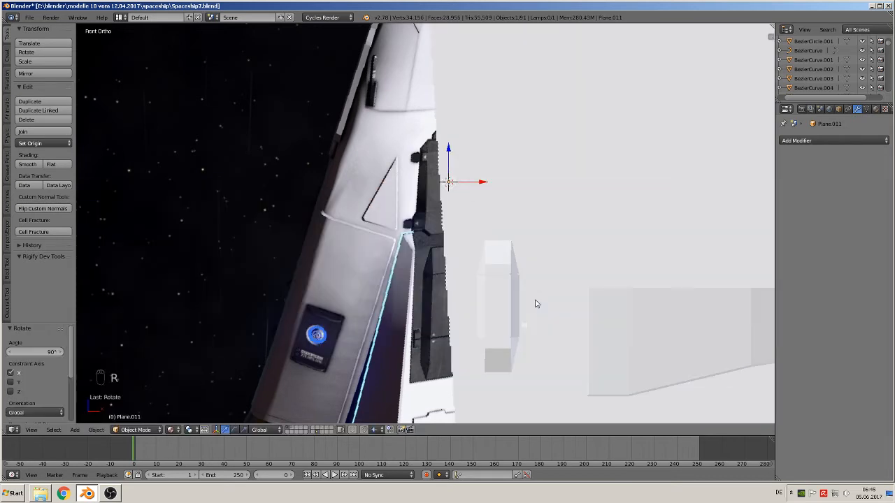
Scale the new plane to about 0.052 and move it about 0.172 along X, clear of the reference panel.
key(s)
click(462, 202)
middle_drag(461, 202, 433, 214)
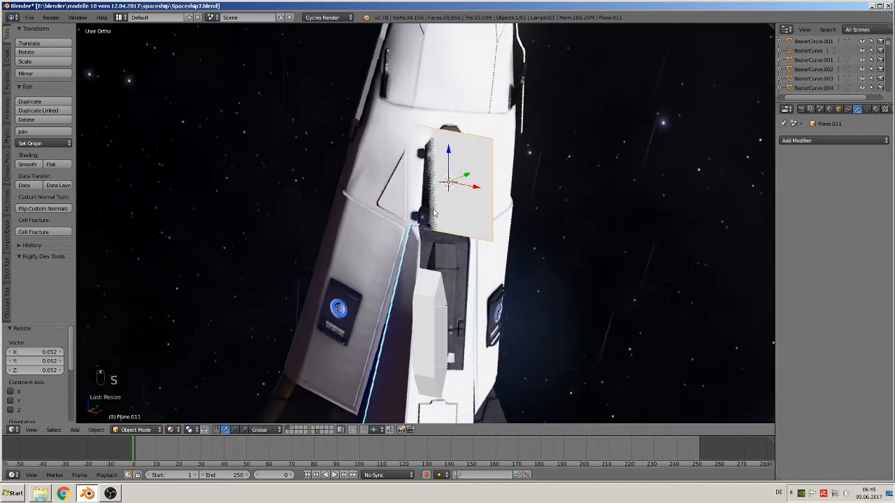
drag(466, 175, 590, 230)
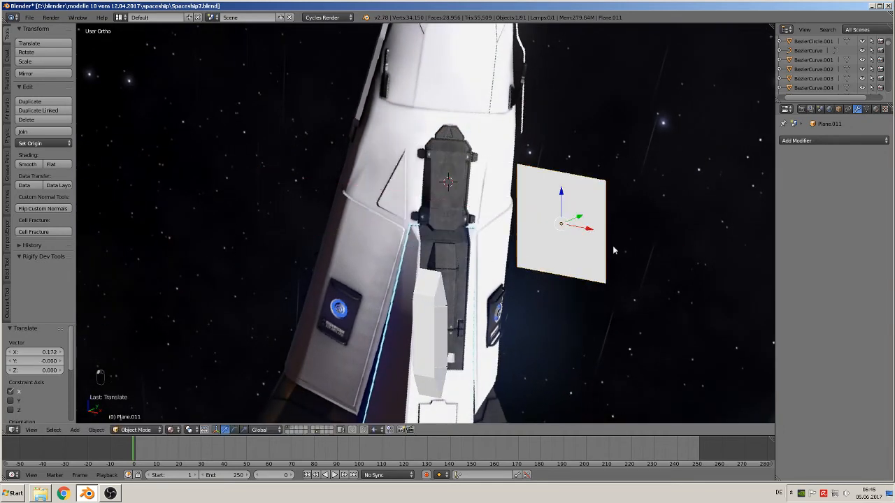
In front view, scale the plane by about 0.831, narrow it along X, and move it about -0.069 along X.
key(KP_1)
key(s)
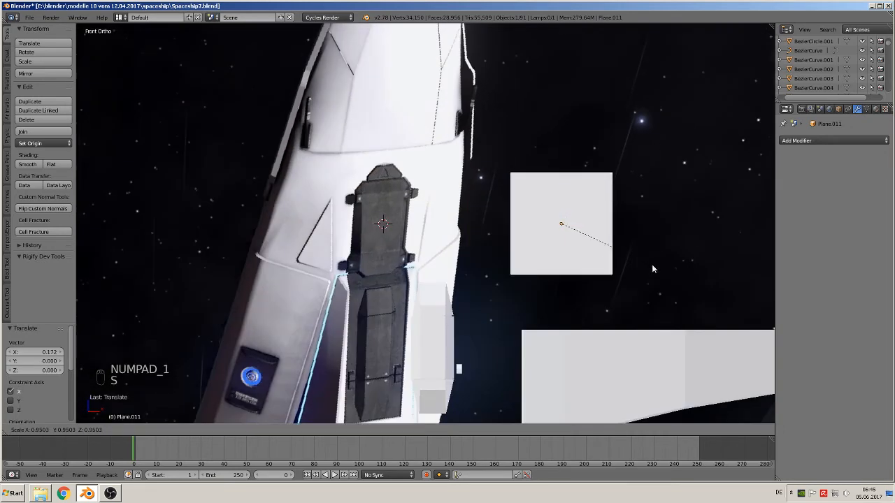
click(640, 262)
key(s)
key(x)
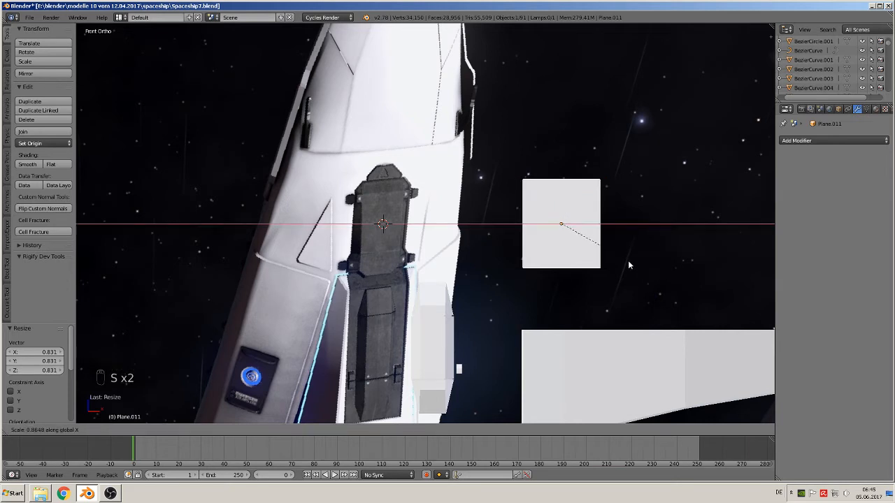
click(614, 258)
drag(594, 223, 523, 225)
mouse_move(545, 226)
shift+middle_down()
mouse_move(593, 220)
mouse_move(540, 217)
shift+middle_up()
scroll(592, 220, up, 2)
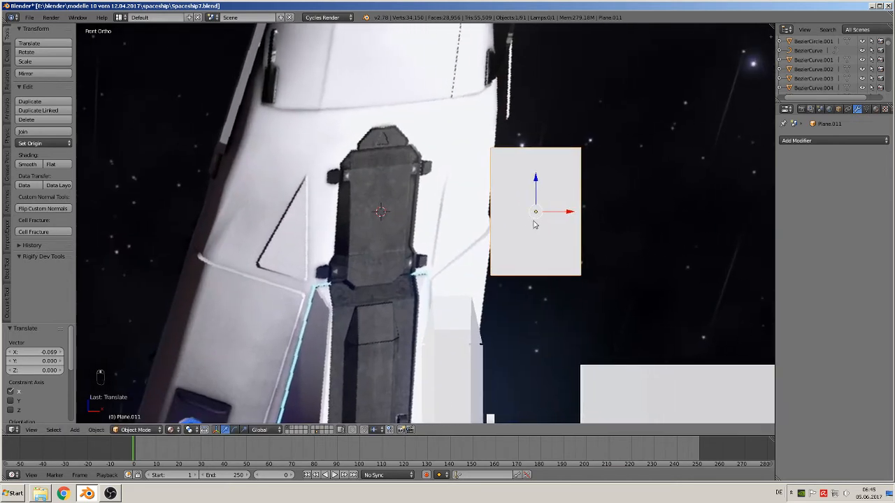
Add two vertical loop cuts to the plane in Edit Mode and spread them apart along X by about 2.024.
key(Tab)
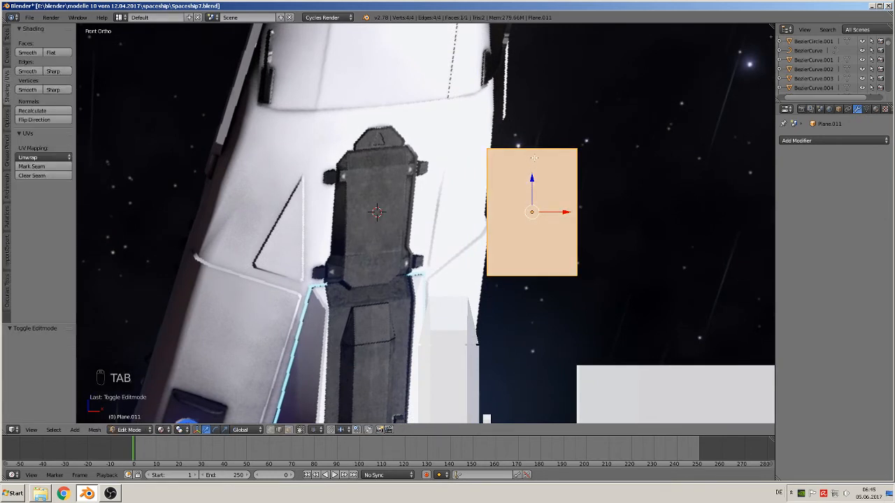
key(ctrl+r)
scroll(534, 158, up, 1)
click(535, 158)
right_click(534, 158)
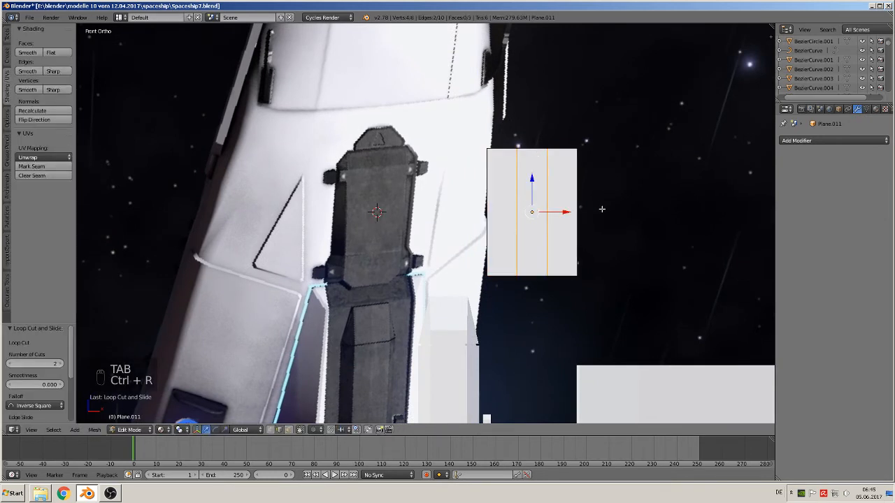
key(s)
key(x)
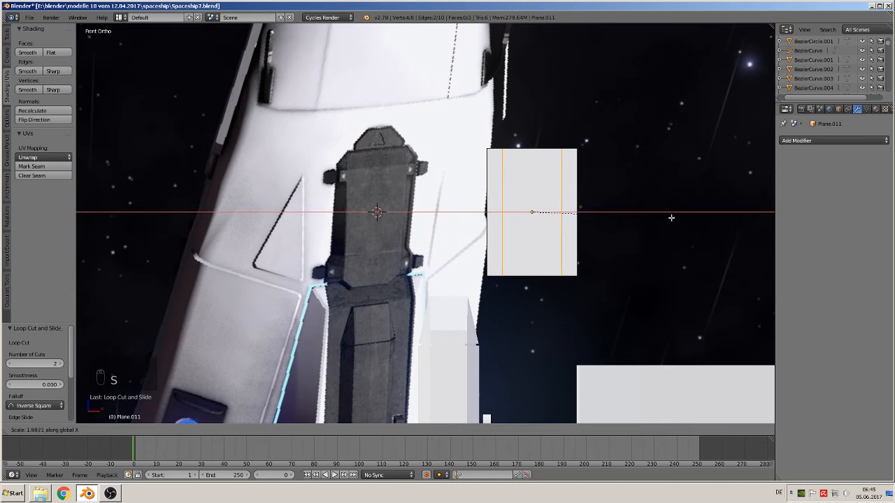
click(673, 219)
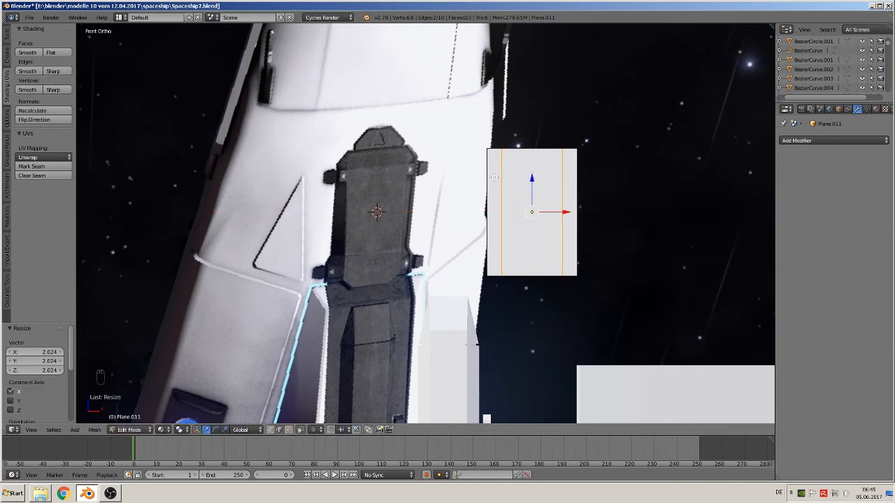
Add two horizontal loop cuts to the plane and spread them apart along Z by about 2.433.
key(ctrl+e)
key(ctrl+r)
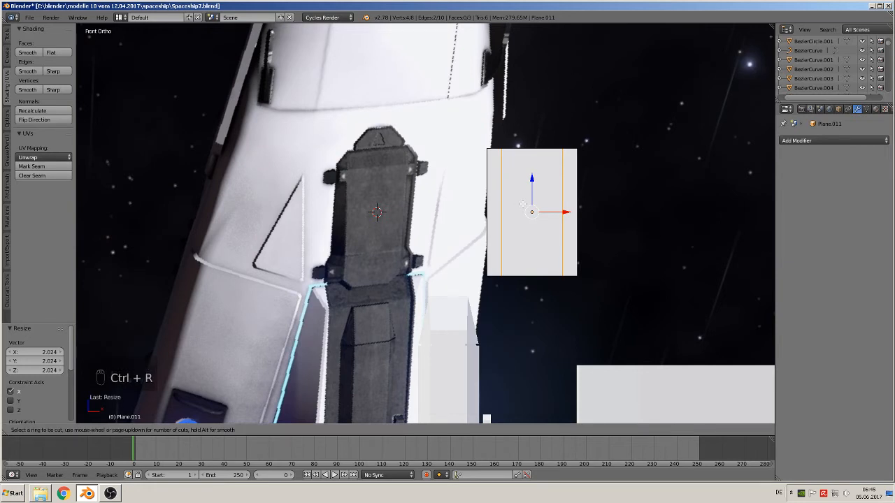
scroll(497, 214, up, 1)
click(498, 214)
right_click(540, 263)
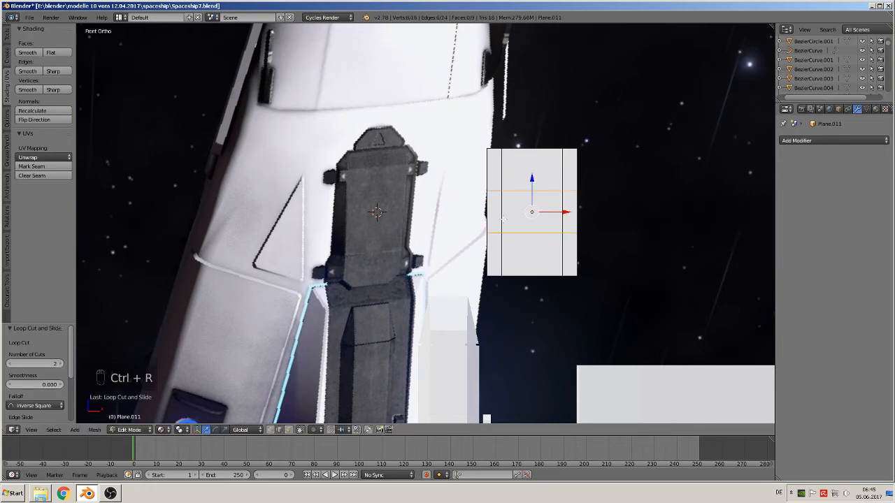
key(s)
key(z)
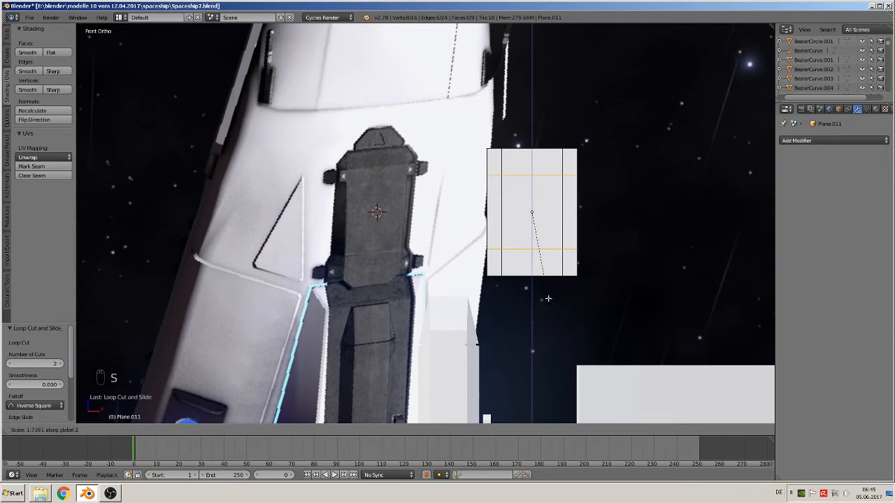
click(553, 333)
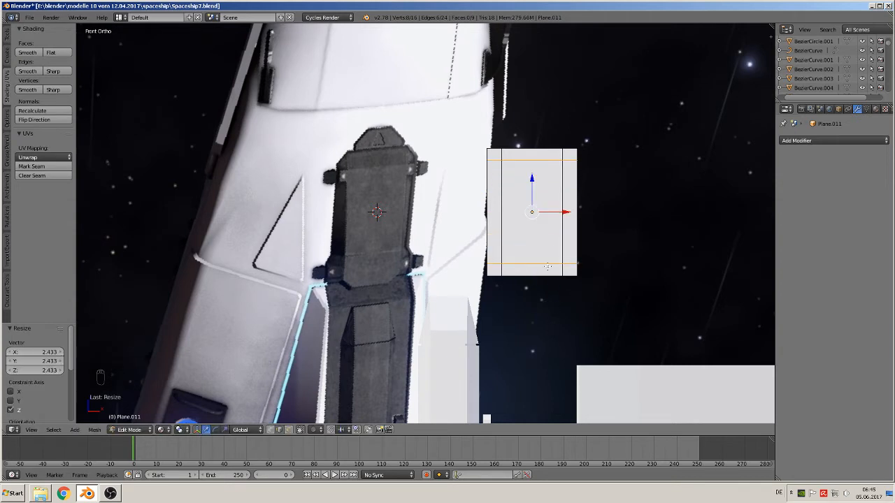
Cut off the plane's two upper corners by moving each corner vertex diagonally inward, about 0.005 along X and Z.
click(270, 429)
right_click(485, 146)
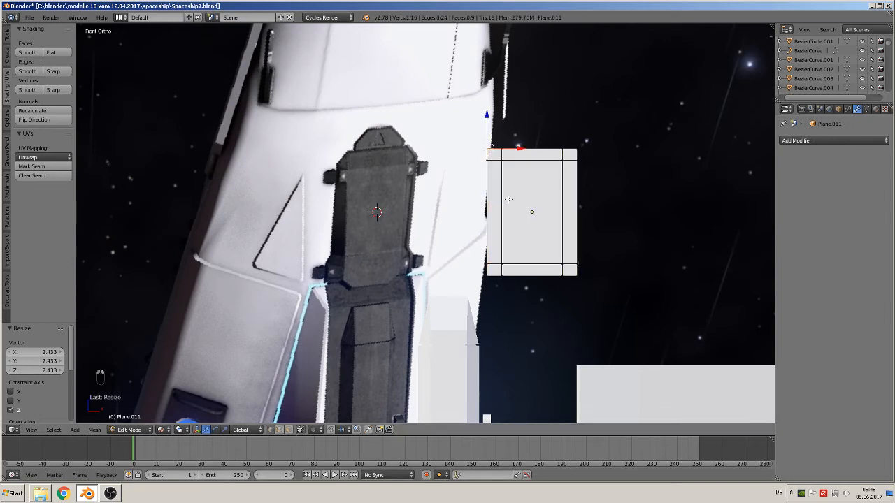
key(g)
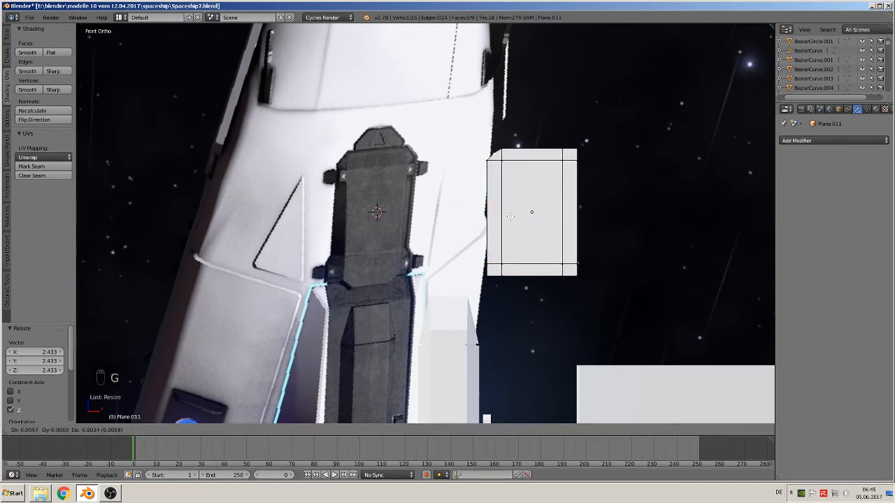
click(521, 213)
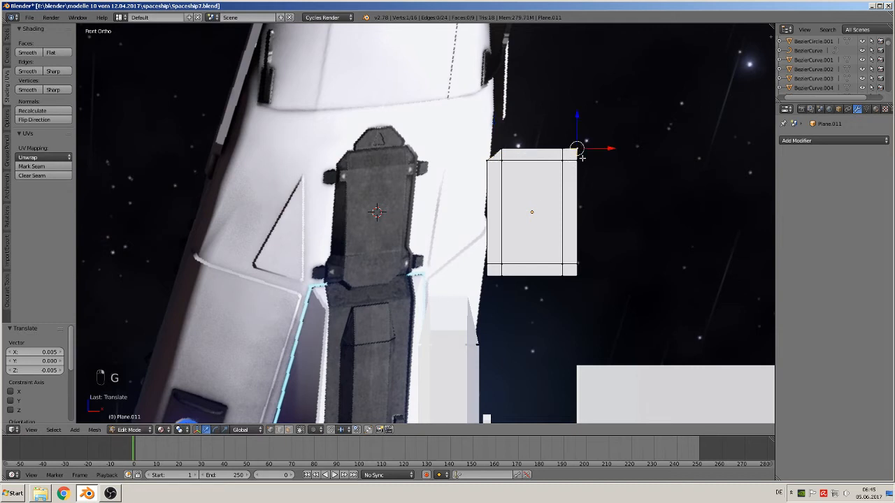
key(g)
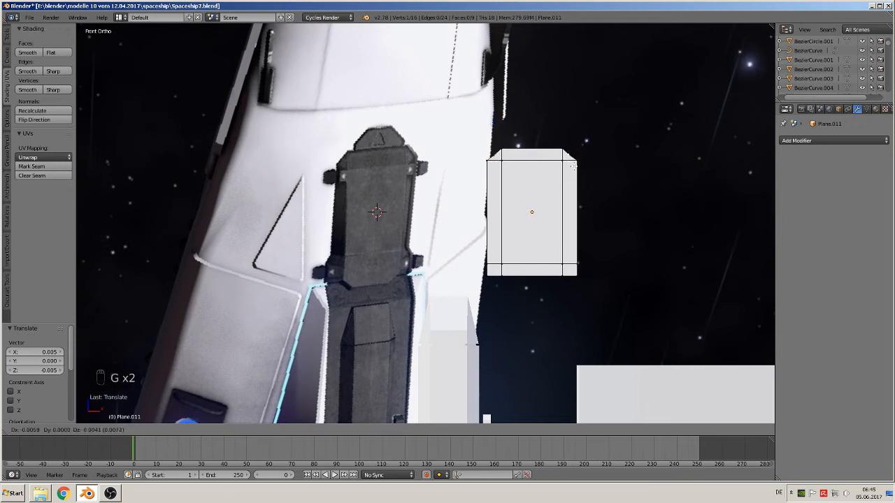
Cut off the plane's two lower corners by moving each corner vertex inward about 0.005 along X and 0.004 along Z.
click(577, 279)
key(g)
click(570, 280)
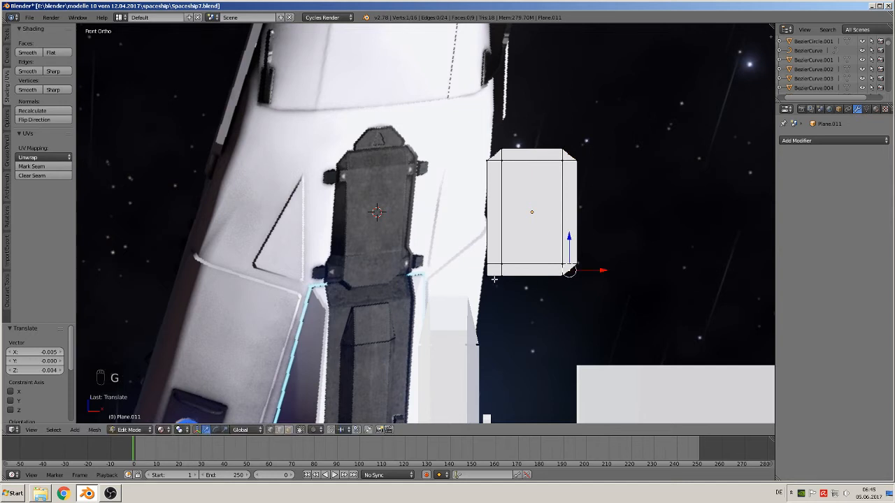
key(g)
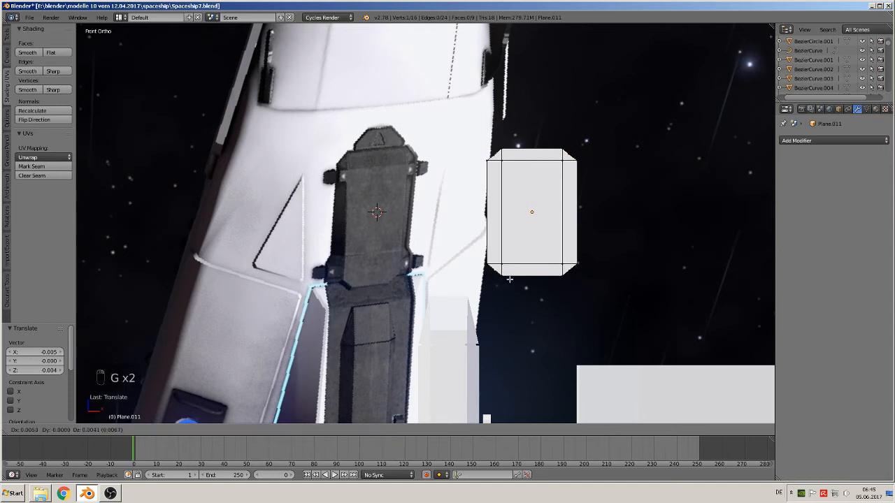
click(509, 280)
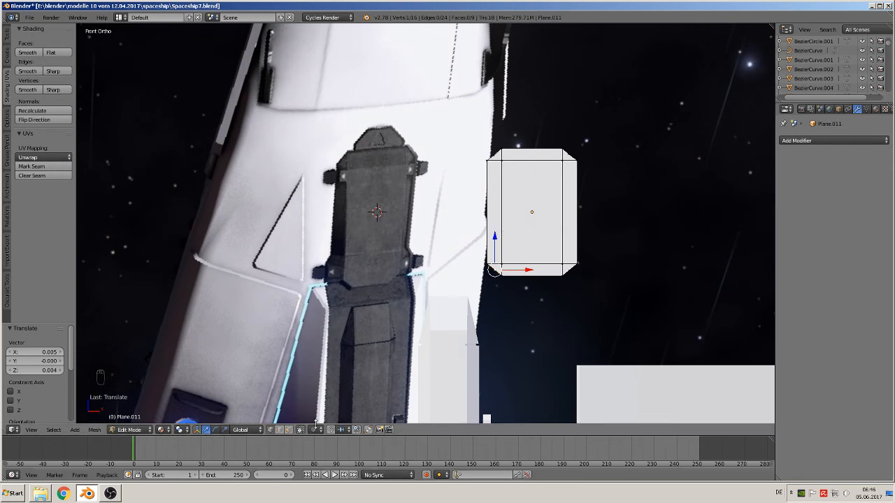
Extrude the whole plane into a thin panel and scale the extruded face by about 0.880 for sloped sides.
key(Tab)
key(Tab)
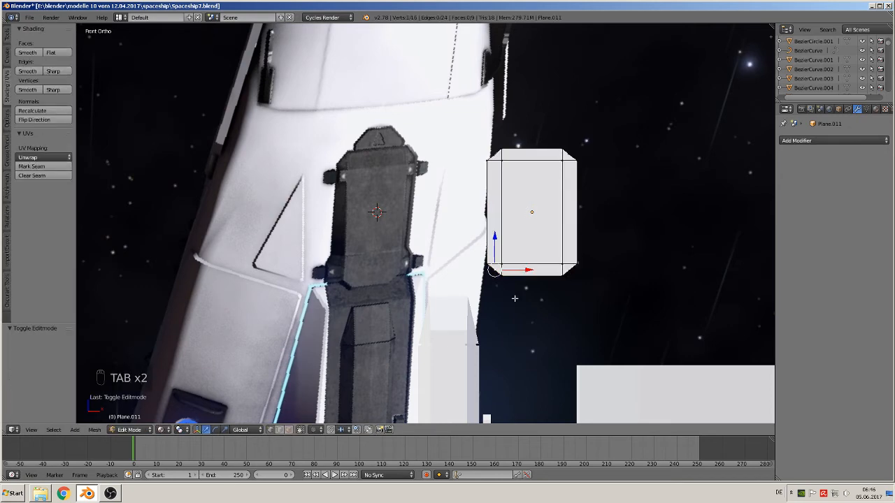
key(a)
key(a)
key(a)
key(a)
key(a)
middle_drag(537, 313, 579, 320)
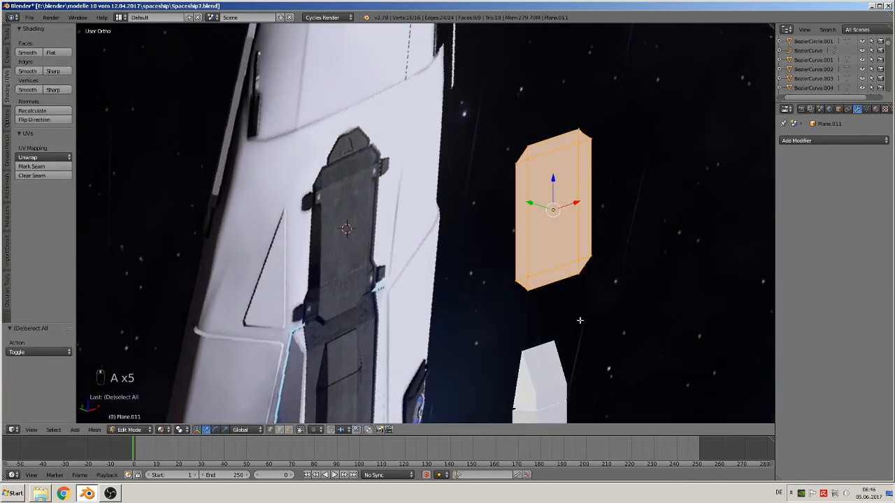
key(e)
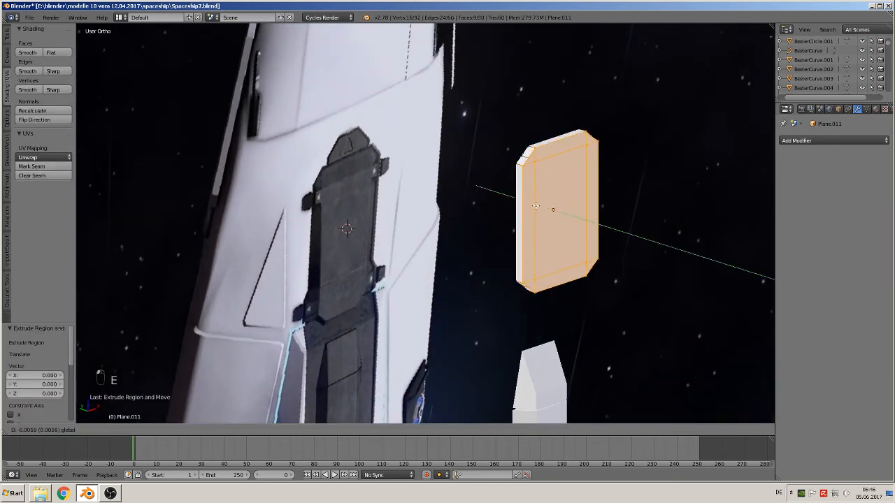
click(673, 309)
key(s)
click(656, 299)
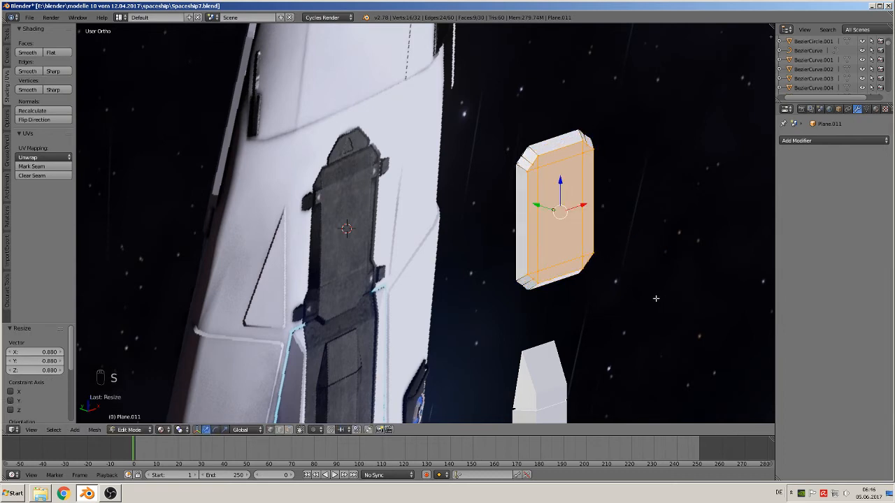
middle_drag(655, 298, 569, 281)
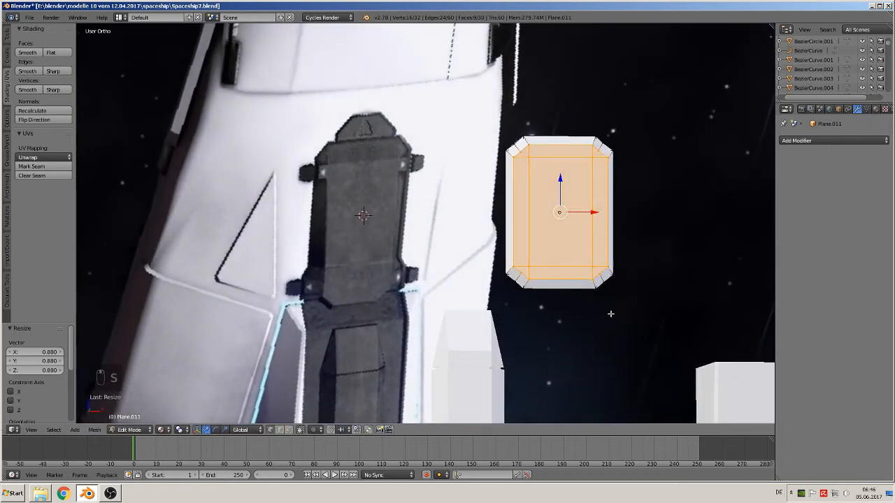
key(Tab)
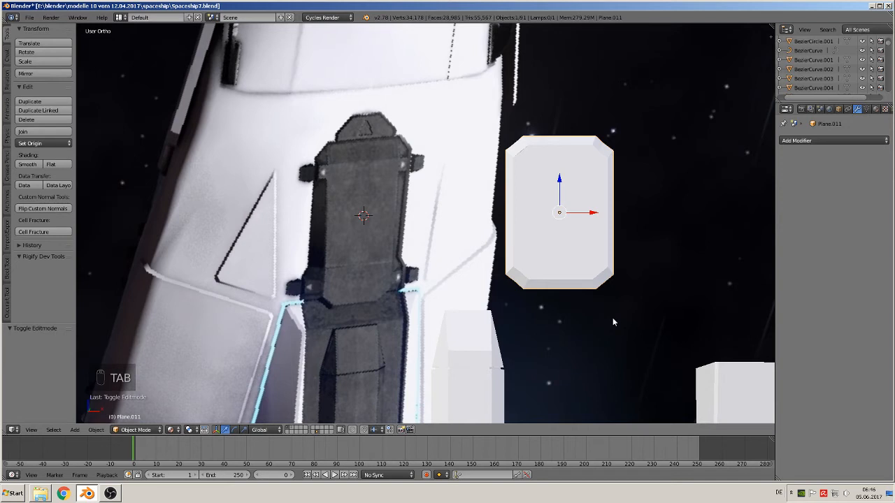
In front view, add one horizontal loop cut and slide it close below the panel's upper chamfered corners.
key(KP_1)
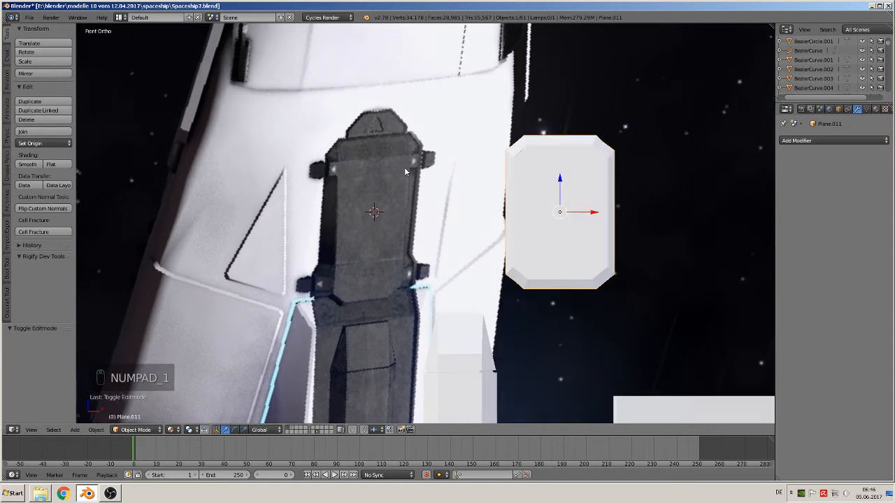
key(Tab)
scroll(541, 189, up, 1)
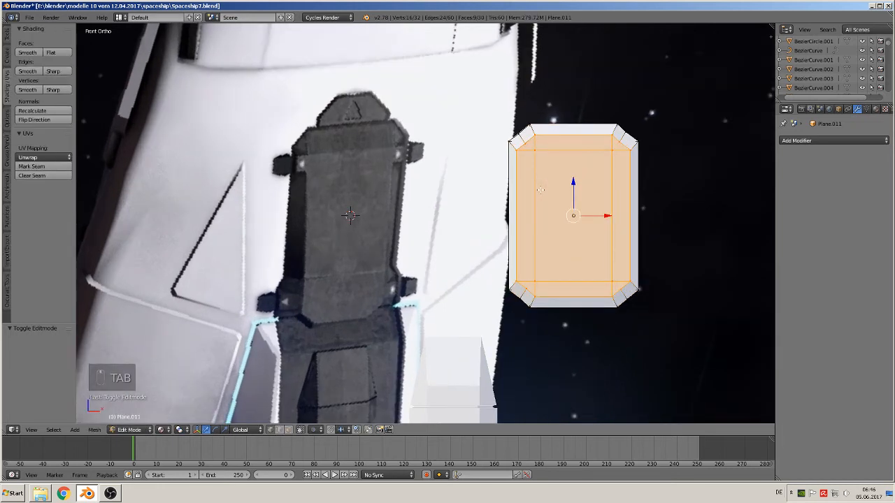
key(ctrl+r)
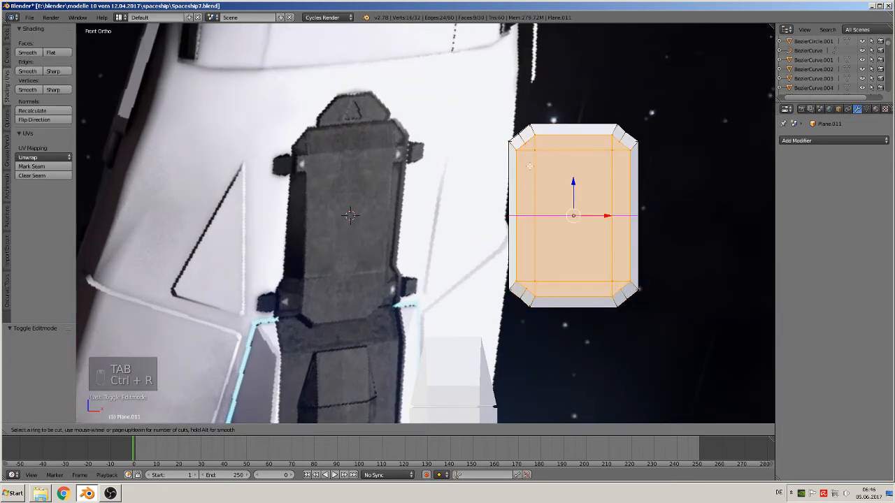
click(530, 166)
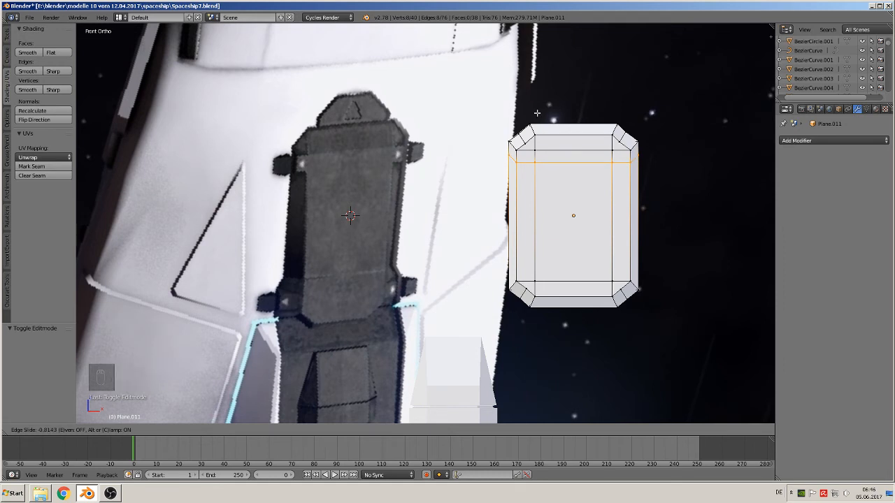
click(537, 113)
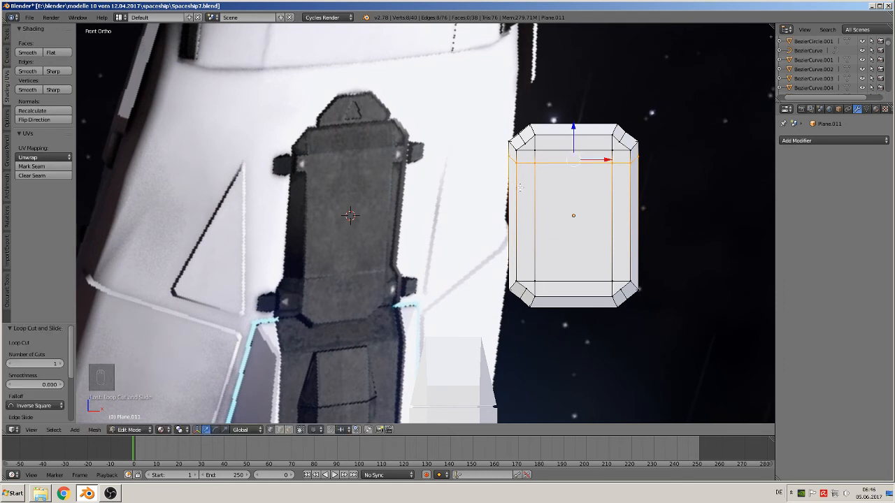
Extrude the small face at the panel's upper left side about -0.003 along X and flatten it with an X scale of 0.
middle_drag(520, 188, 523, 190)
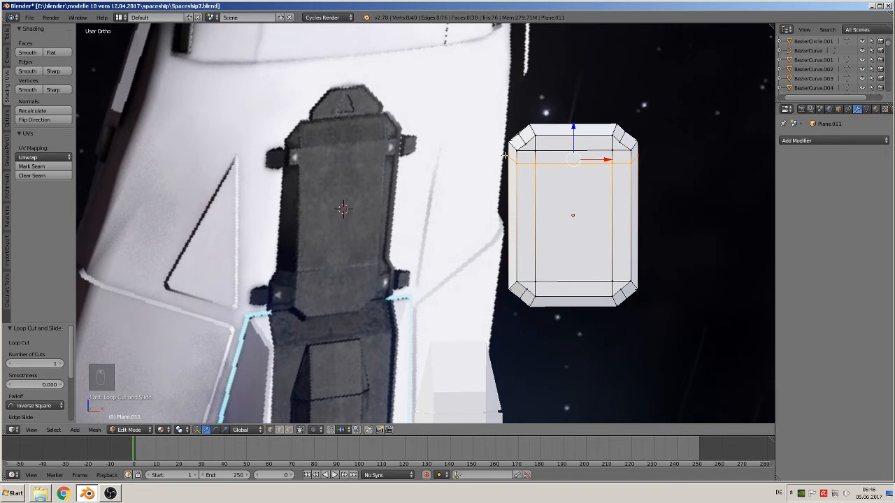
key(a)
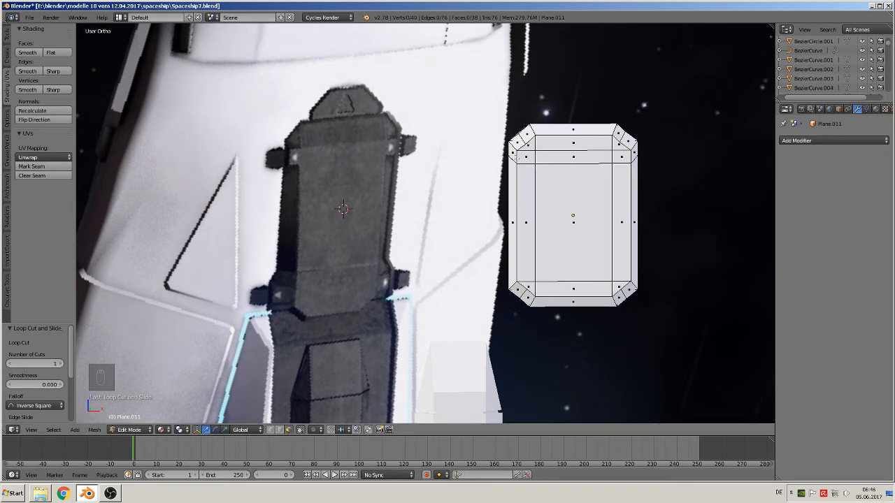
right_click(510, 152)
key(e)
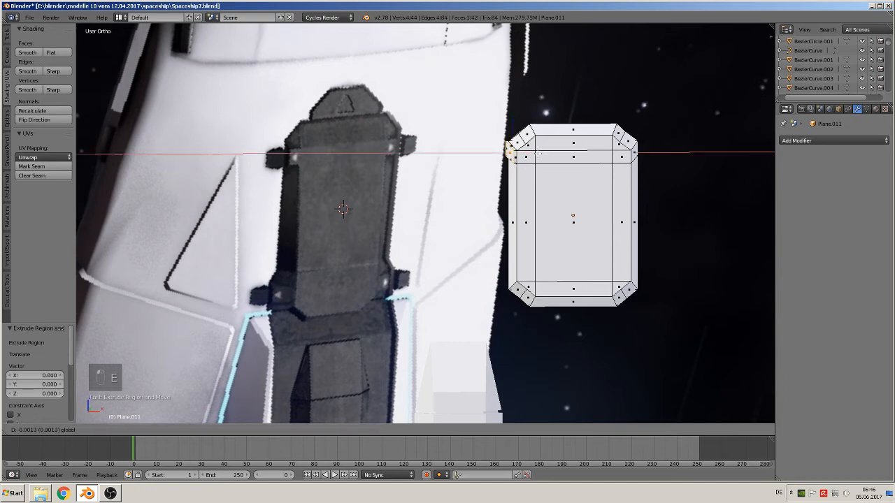
click(547, 195)
middle_drag(547, 195, 545, 258)
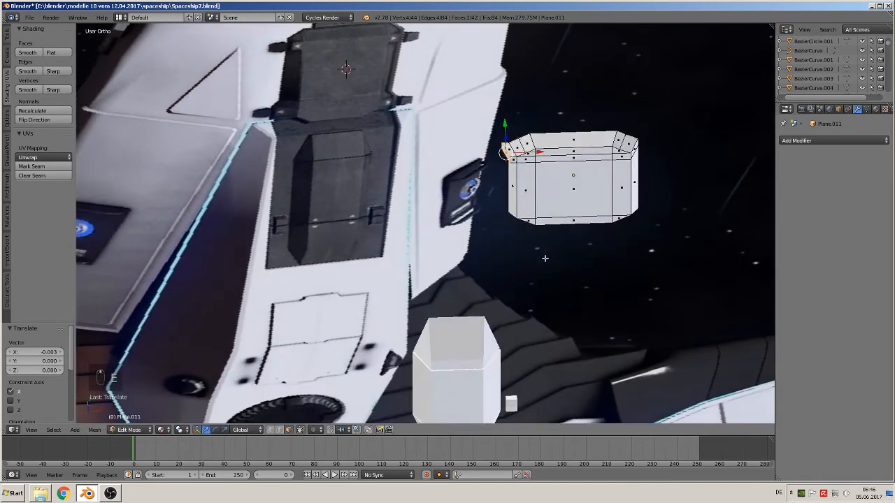
key(s)
key(x)
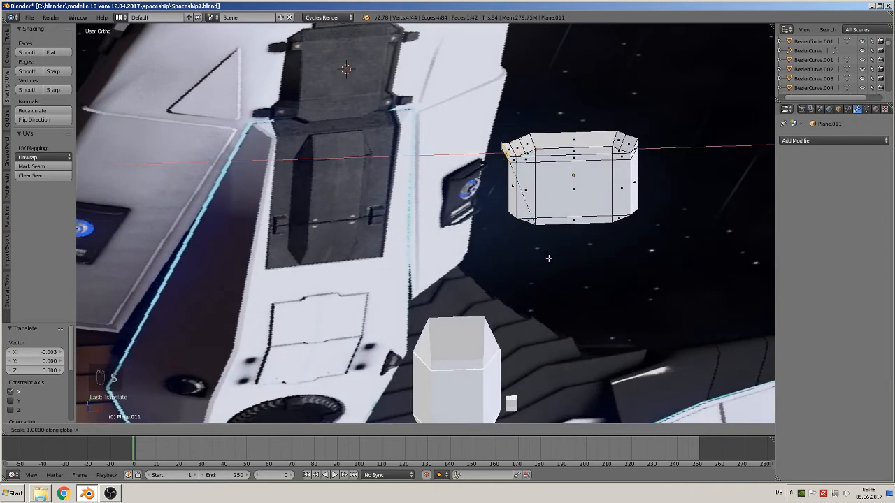
key(0)
key(Return)
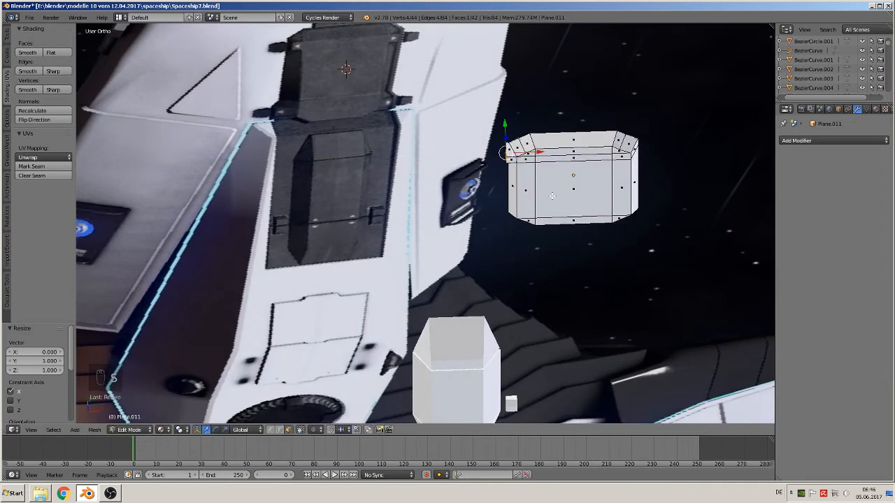
Extrude the matching upper right side face about 0.005 along X, flatten it to 0 in X, and move it back about -0.002.
middle_drag(622, 149, 614, 146)
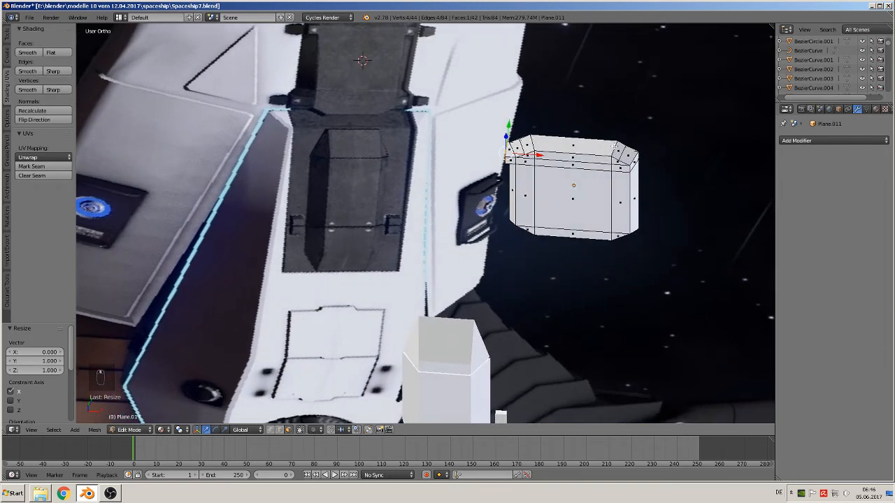
right_click(636, 163)
key(e)
drag(669, 167, 678, 168)
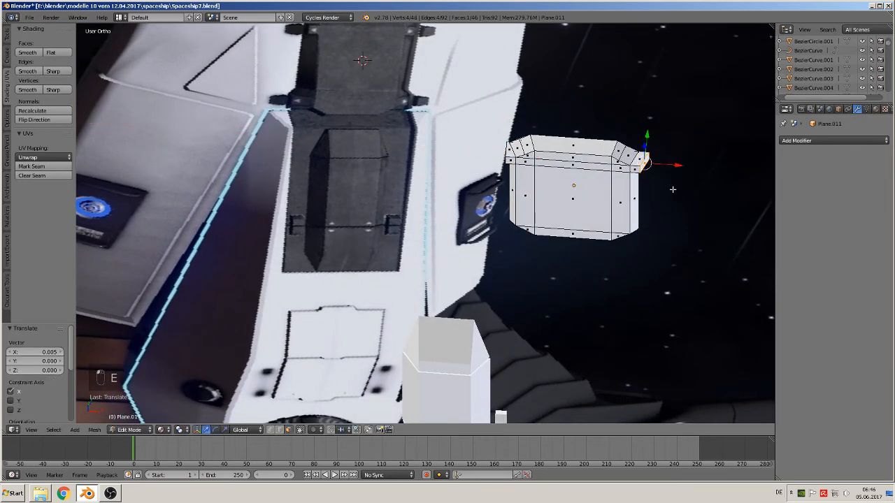
middle_drag(678, 168, 672, 217)
key(s)
key(x)
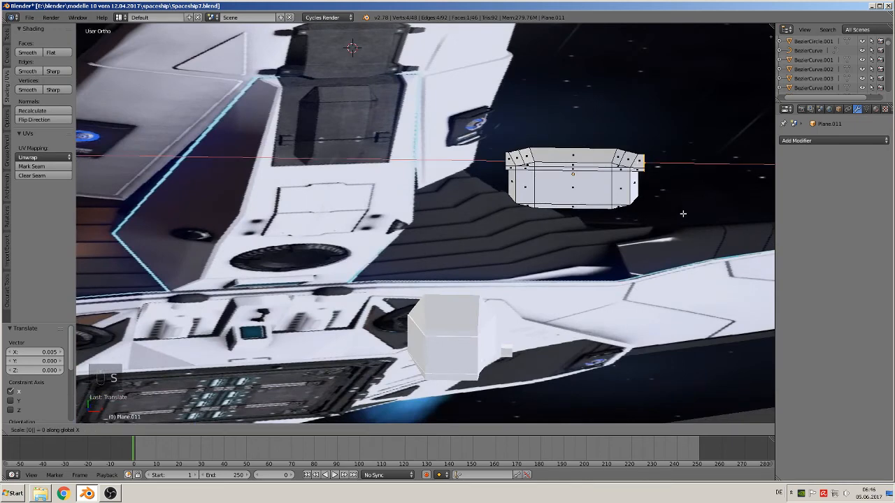
key(Return)
drag(669, 167, 671, 166)
middle_drag(672, 166, 606, 176)
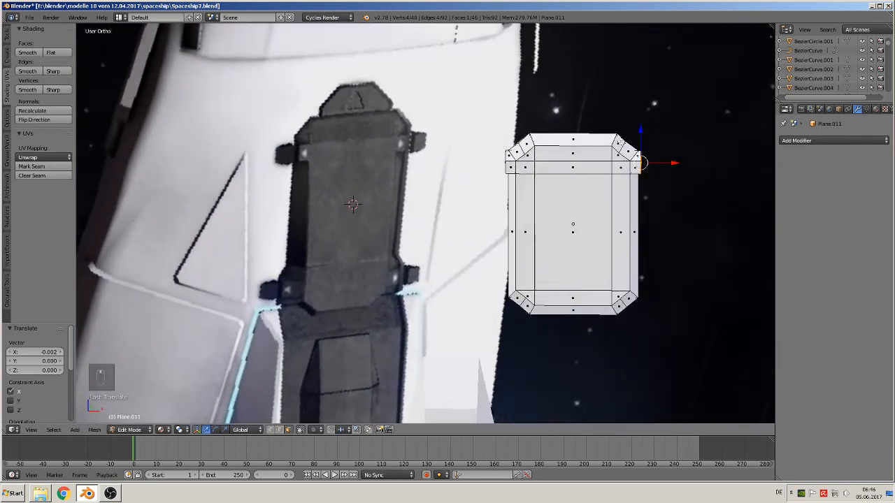
key(Tab)
Lower the top outer edge of the left side extrusion about -0.004 along Z to give it a sloped top.
middle_drag(593, 230, 639, 227)
scroll(591, 200, up, 1)
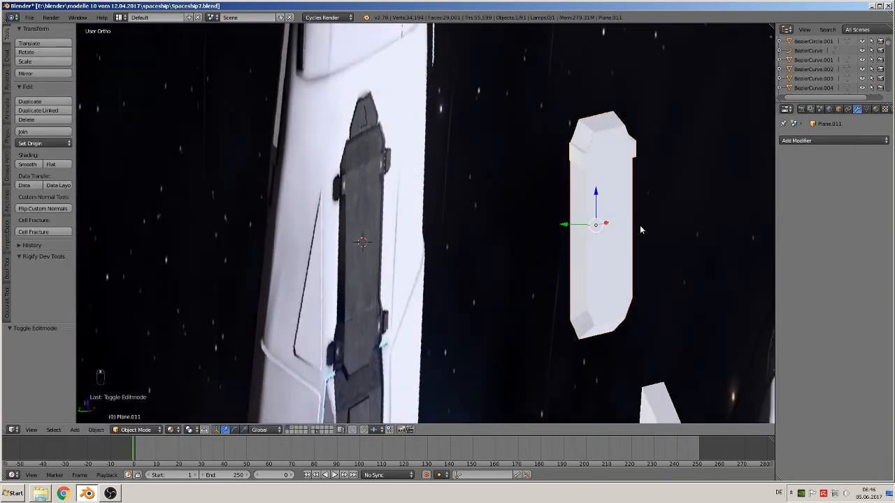
middle_drag(604, 194, 582, 197)
shift+middle_drag(582, 197, 448, 222)
scroll(448, 209, up, 3)
key(Tab)
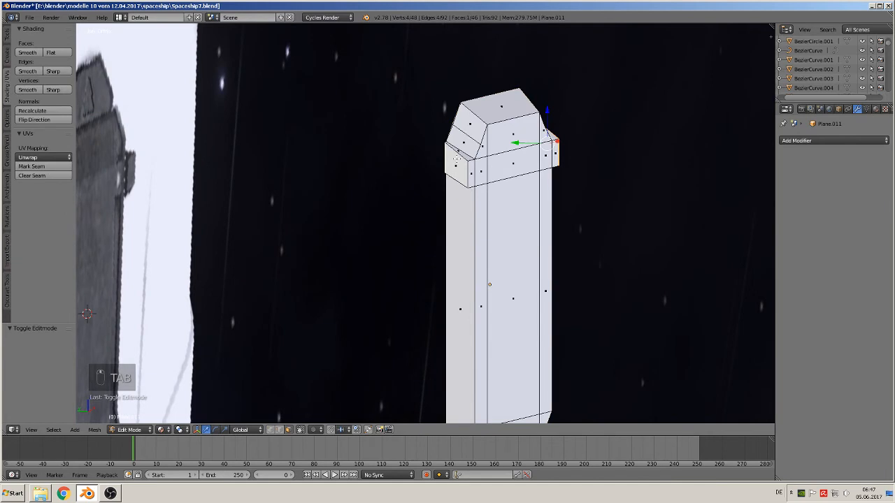
mouse_move(492, 171)
middle_down()
mouse_move(506, 151)
mouse_move(505, 163)
middle_up()
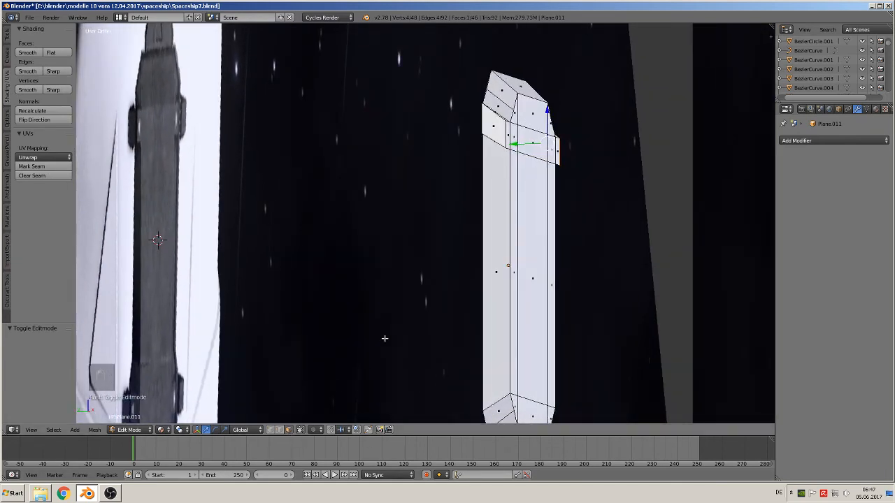
key(2)
alt+right_click(522, 127)
middle_drag(521, 127, 487, 153)
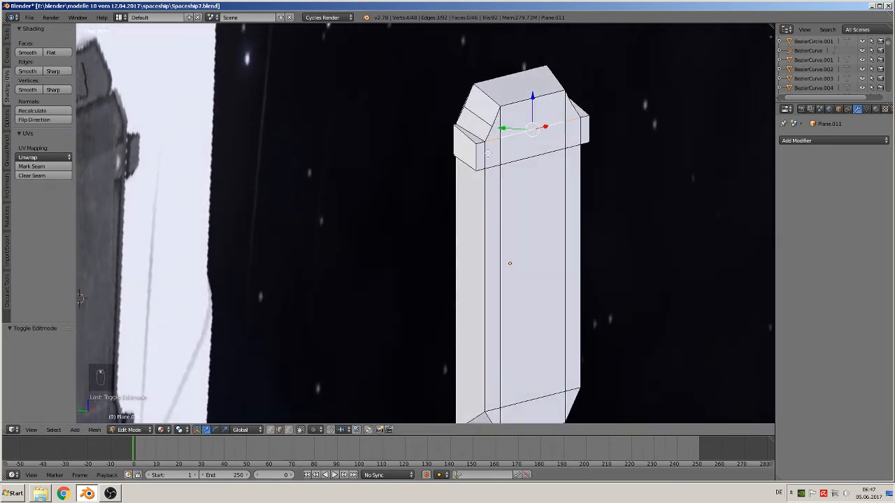
right_click(453, 139)
scroll(475, 157, up, 5)
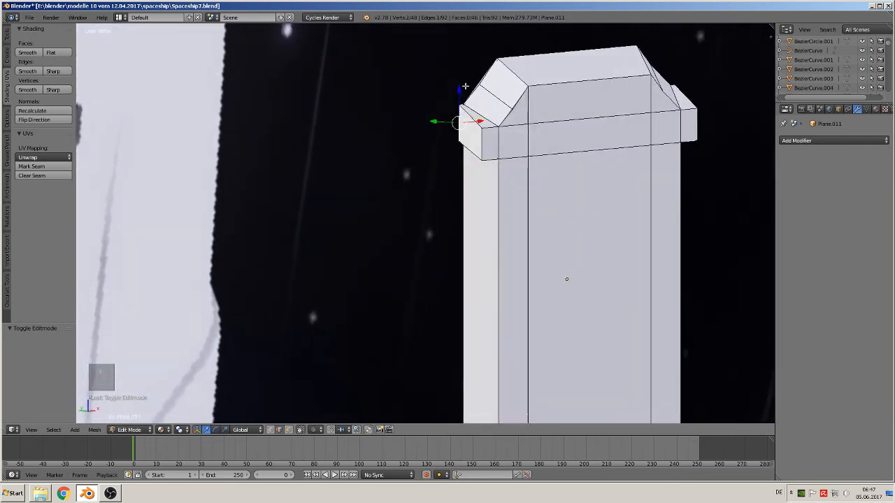
drag(465, 85, 460, 107)
middle_drag(486, 111, 438, 145)
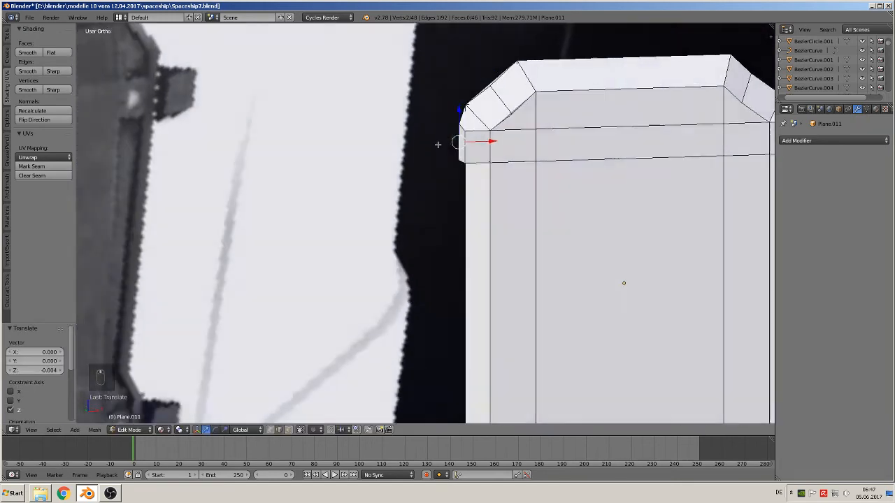
scroll(437, 145, down, 3)
scroll(110, 273, down, 2)
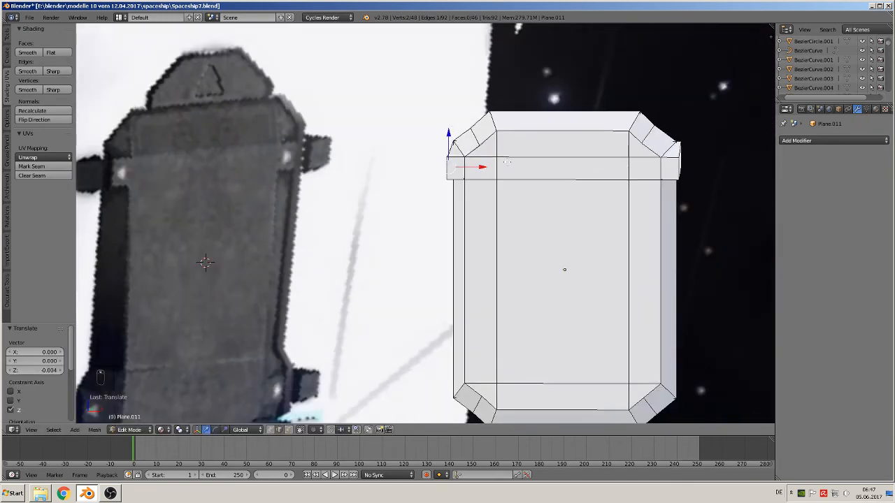
Lower the top outer edge of the right side extrusion about -0.004 along Z to give it a sloped top.
shift+middle_drag(514, 174, 441, 180)
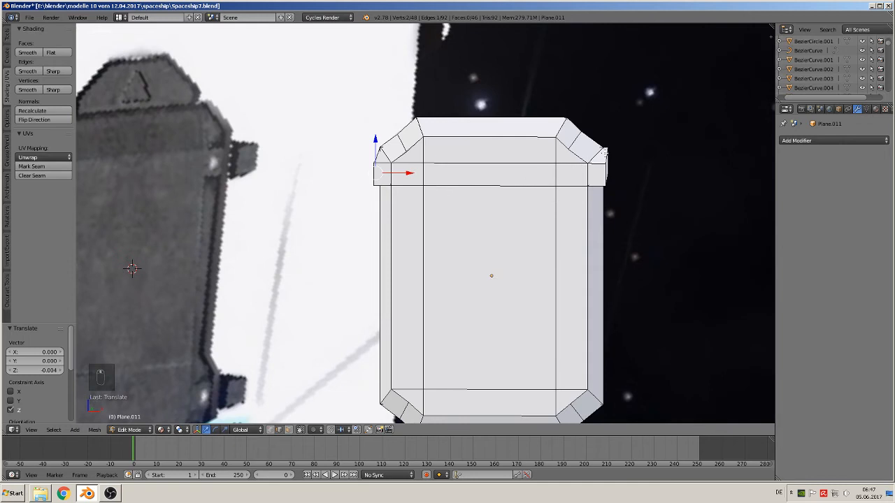
right_click(609, 154)
key(g)
key(z)
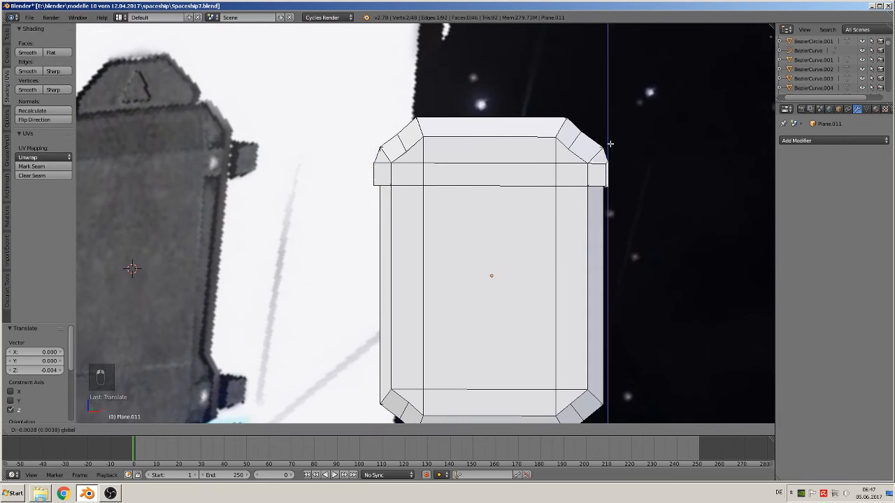
click(610, 143)
Lower the upper left chamfer's back corner vertex about -0.003 along Z and raise the side extrusion's lower back vertex level with its bottom edge.
middle_drag(439, 189, 491, 201)
scroll(491, 201, up, 2)
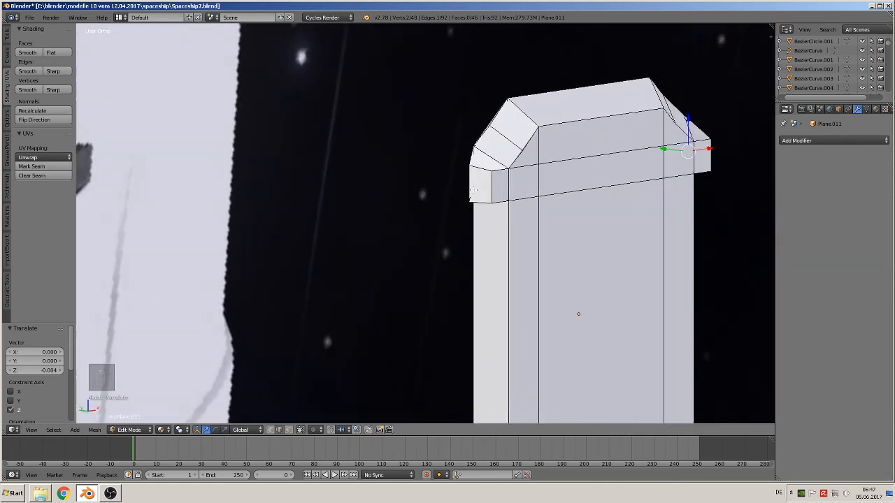
scroll(579, 142, up, 1)
shift+middle_drag(579, 141, 479, 204)
scroll(453, 213, up, 3)
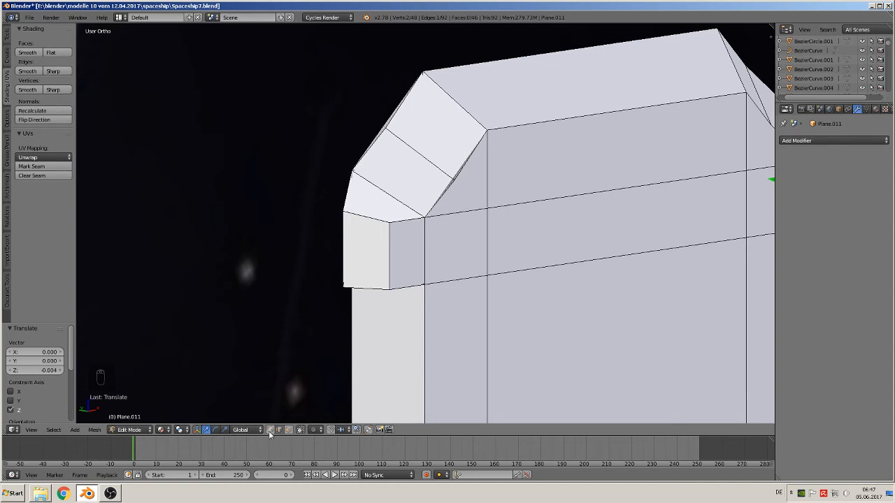
right_click(351, 170)
drag(351, 135, 351, 171)
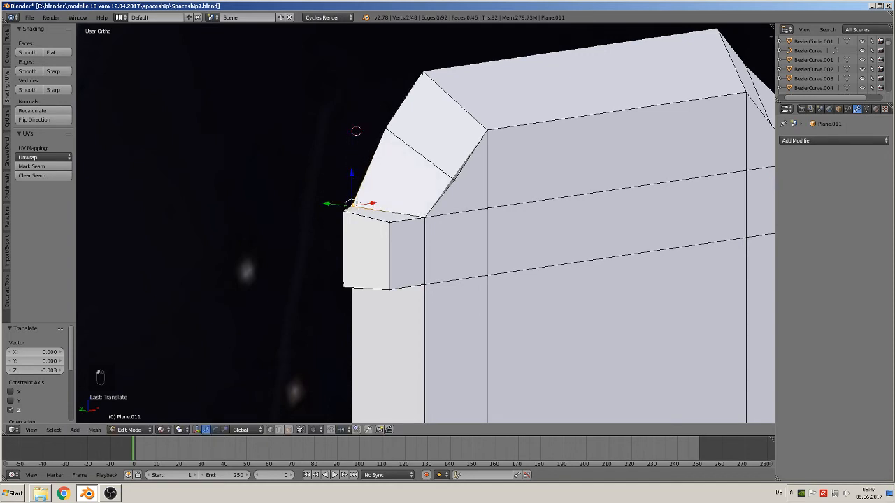
middle_drag(342, 198, 312, 190)
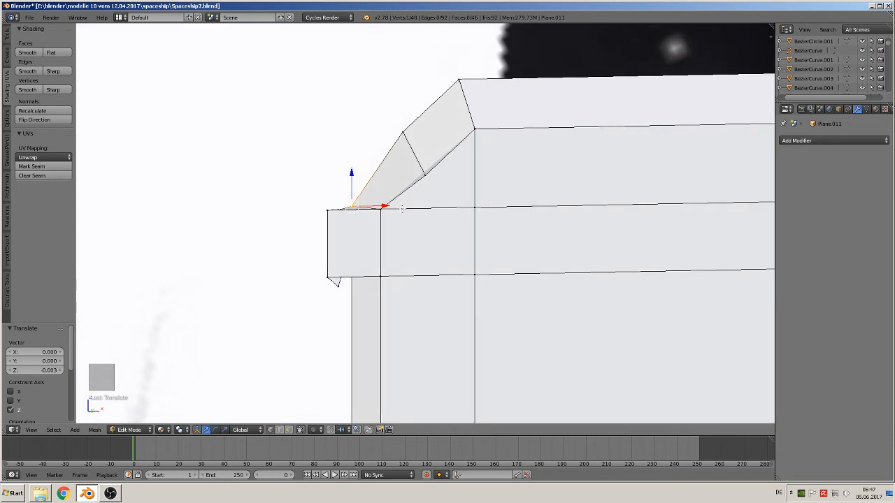
middle_drag(388, 204, 391, 211)
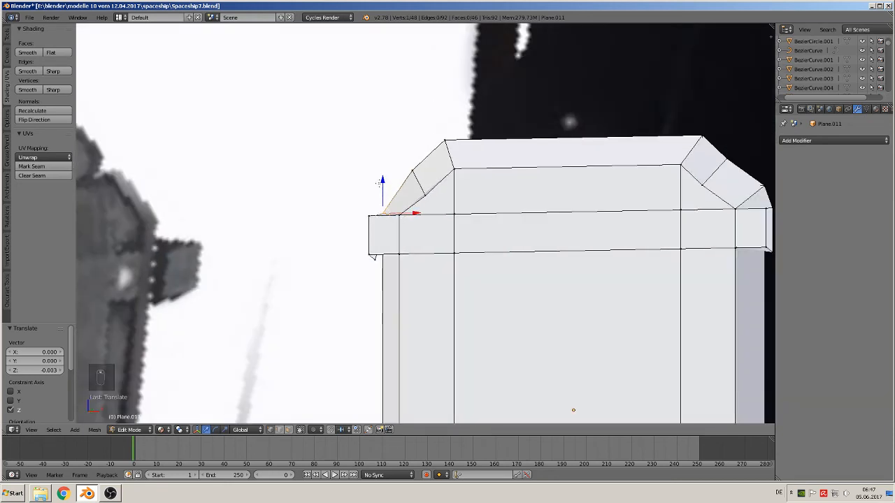
drag(382, 183, 382, 183)
right_click(372, 259)
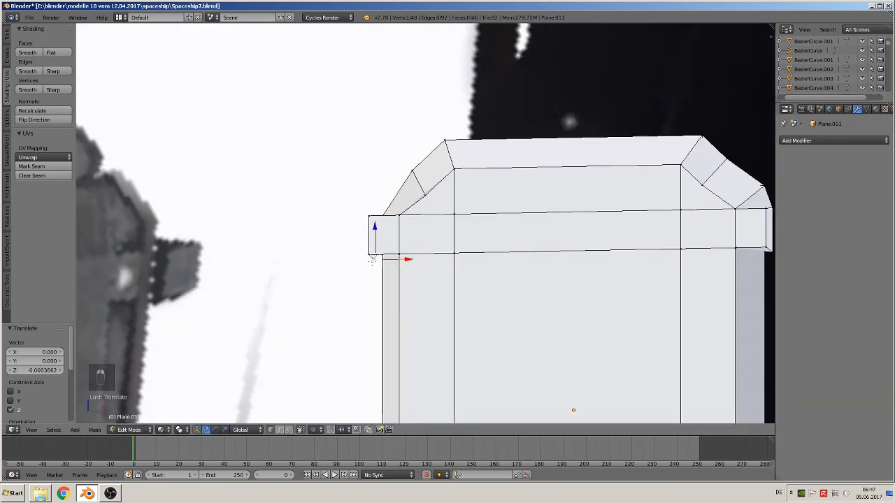
drag(377, 237, 376, 231)
Lower the upper right chamfer's back corner vertex about -0.003 along Z and move the side extrusion's back vertices inward about -0.001 along X.
shift+middle_drag(552, 260, 298, 217)
right_click(512, 142)
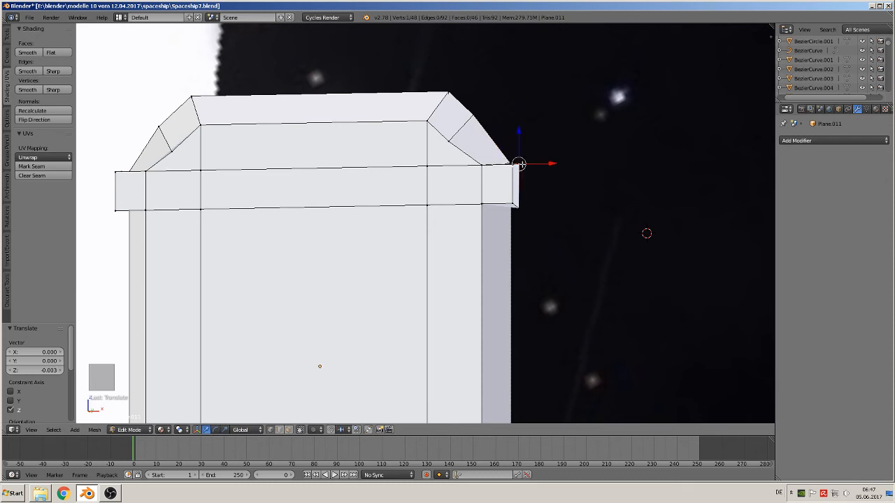
drag(545, 163, 535, 165)
right_click(523, 207)
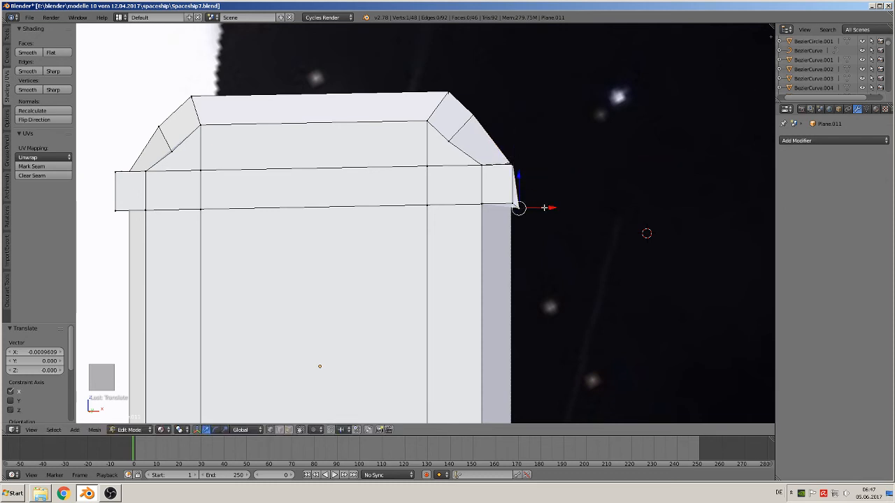
drag(540, 207, 511, 175)
Move the left side extrusion's two back vertices inward about 0.002 along X, in line with the panel's side.
right_click(119, 172)
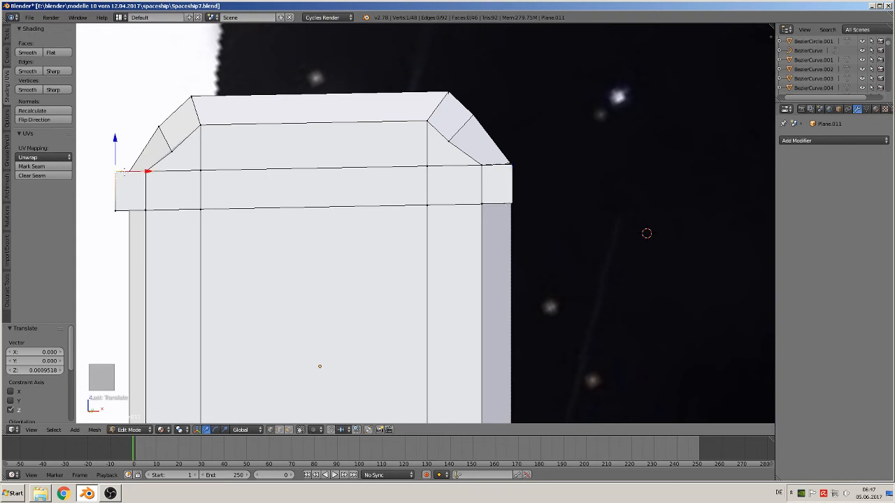
drag(139, 172, 150, 172)
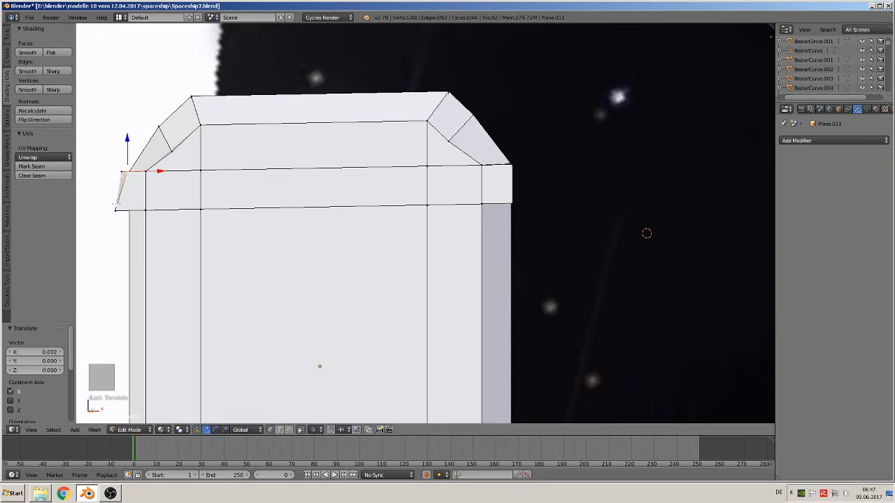
right_click(115, 207)
drag(146, 207, 152, 210)
right_click(128, 171)
mouse_move(148, 171)
mouse_down()
mouse_move(160, 171)
mouse_move(147, 173)
mouse_up()
click(161, 172)
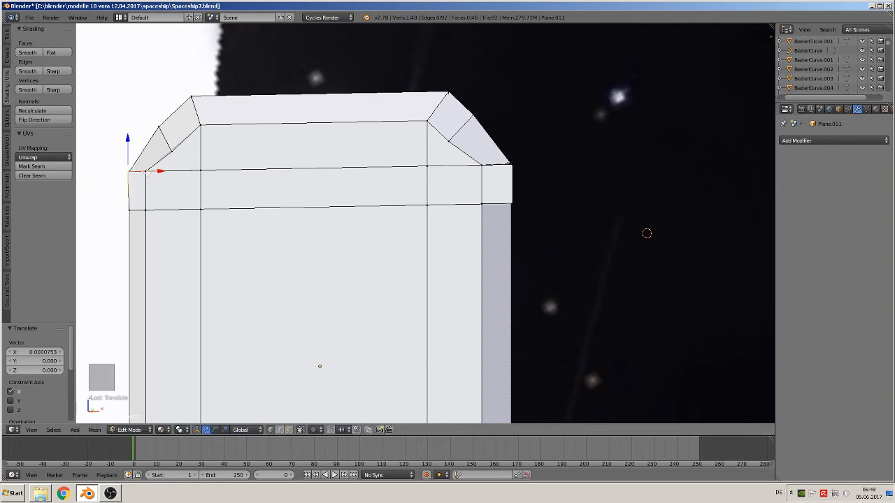
Dissolve the cross edges that divide the panel's two upper chamfer faces.
key(Tab)
key(Tab)
middle_drag(196, 172, 222, 185)
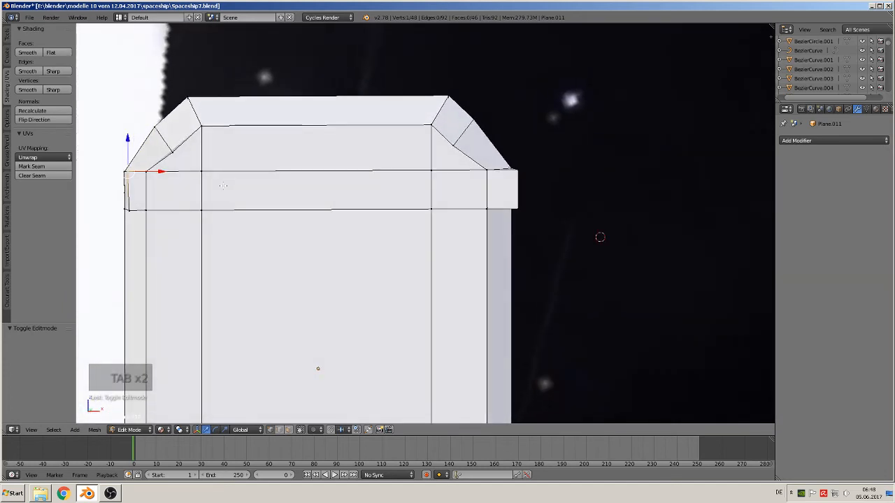
right_click(466, 133)
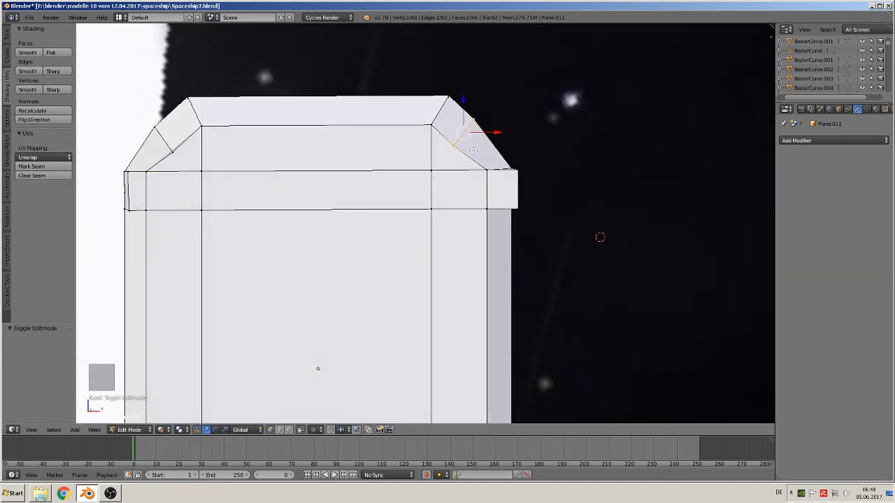
key(x)
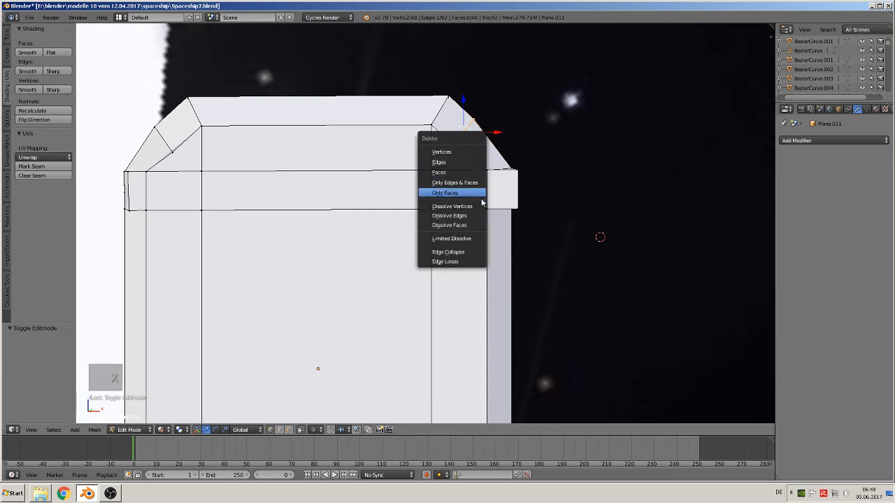
click(473, 213)
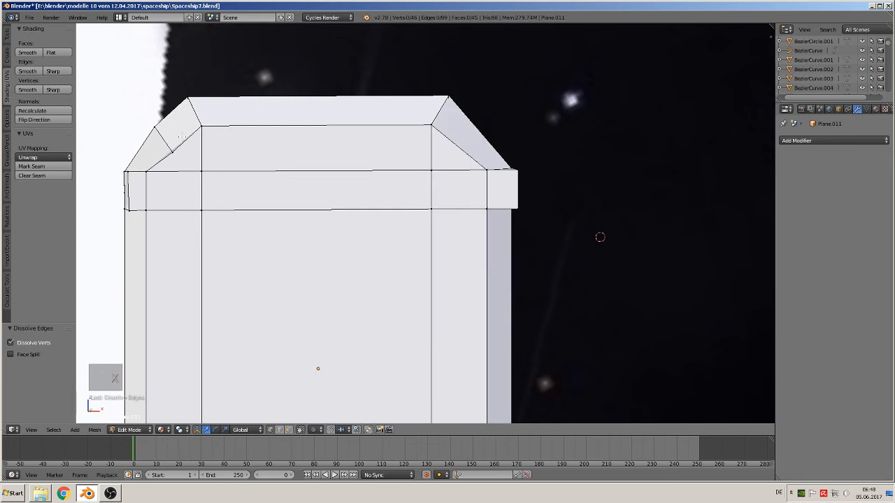
right_click(181, 135)
key(x)
click(174, 142)
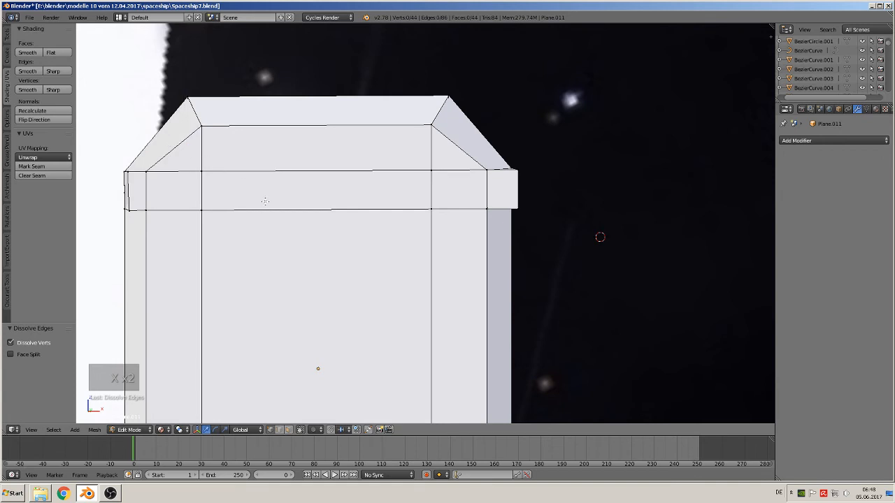
Dissolve the cross edges that divide the two lower chamfer faces and return to Object Mode.
scroll(265, 201, down, 3)
middle_drag(265, 202, 389, 58)
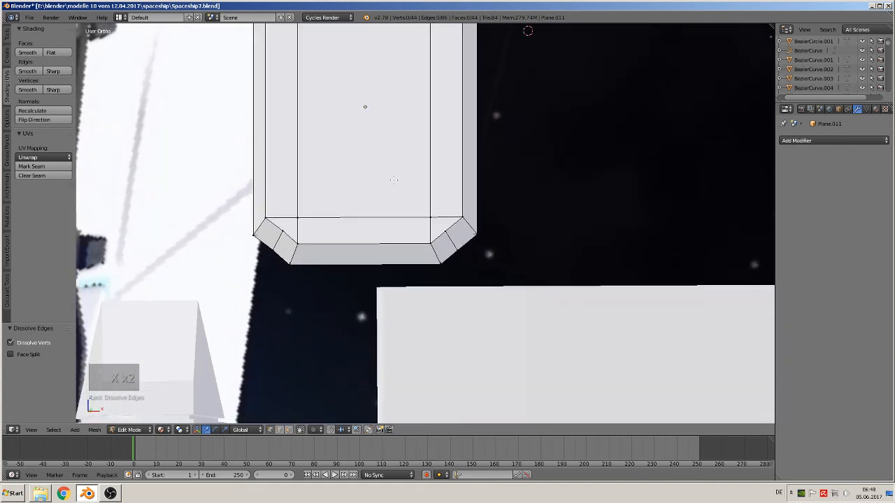
right_click(456, 244)
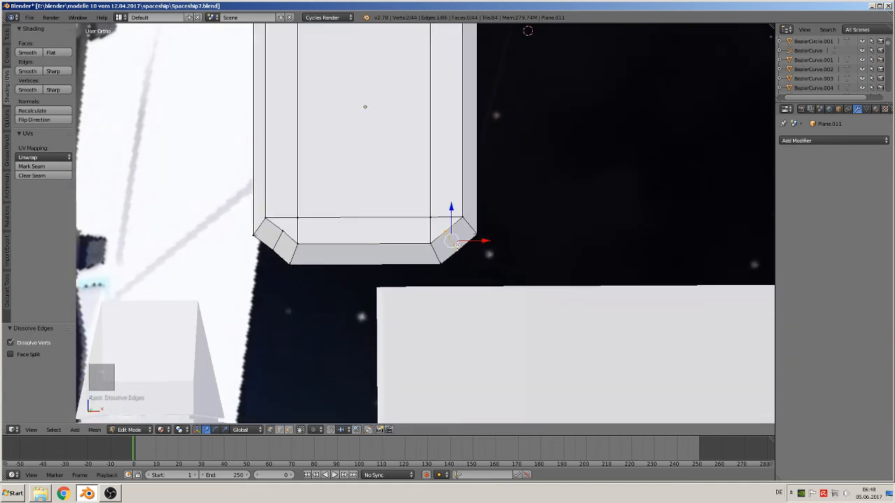
key(x)
click(454, 244)
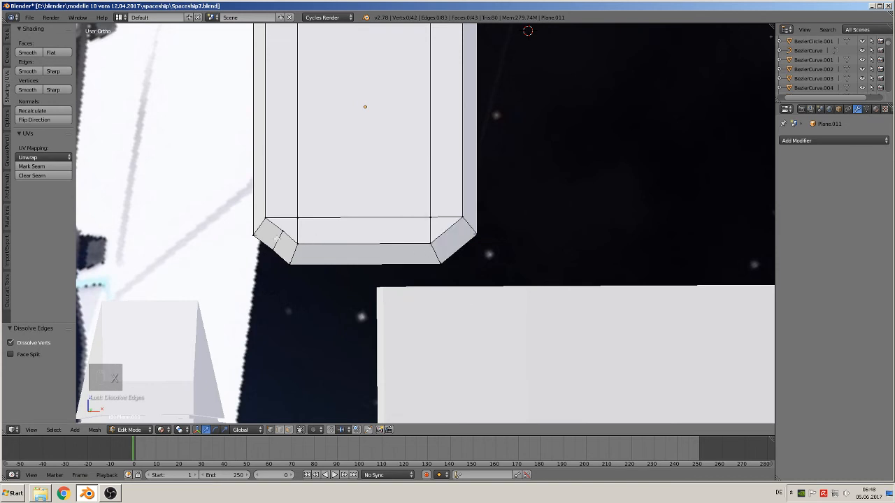
right_click(276, 237)
key(x)
click(280, 242)
key(Tab)
scroll(307, 223, down, 3)
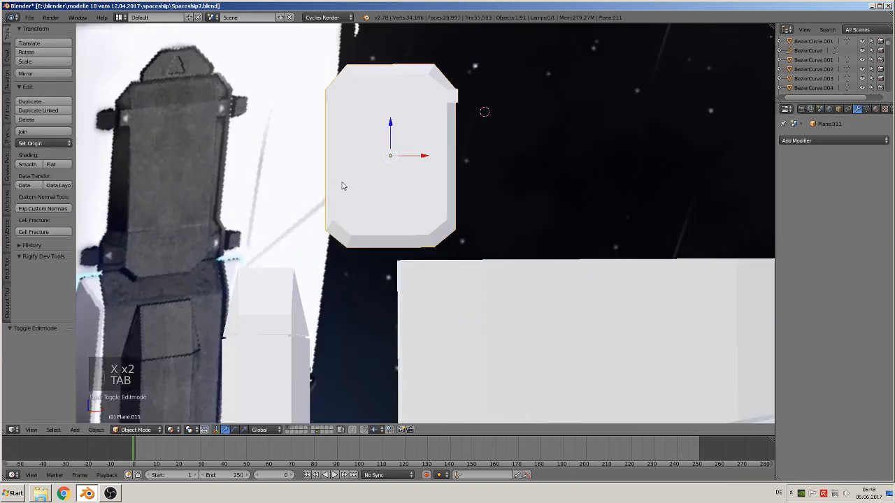
middle_drag(341, 186, 348, 296)
scroll(398, 226, up, 3)
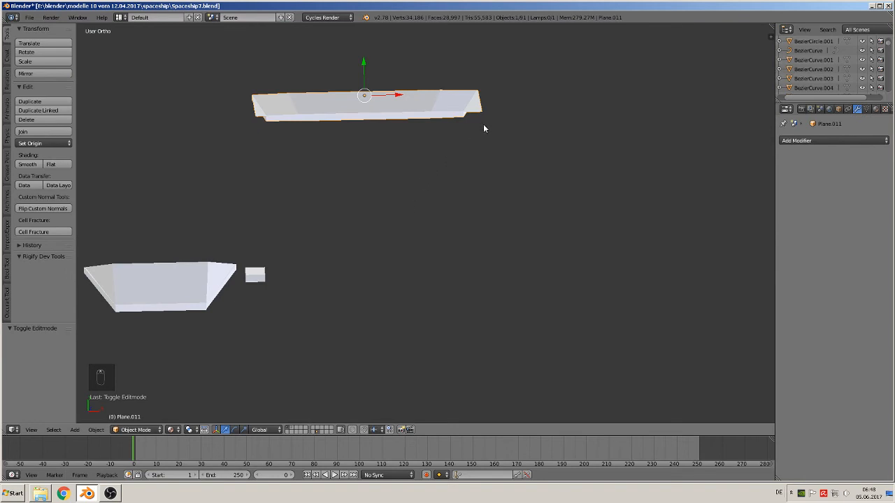
Move the right side extrusion's front outer edge about -0.002 along X, then back about 0.0009 in top view.
middle_drag(484, 129, 452, 91)
key(Tab)
shift+middle_drag(476, 123, 445, 210)
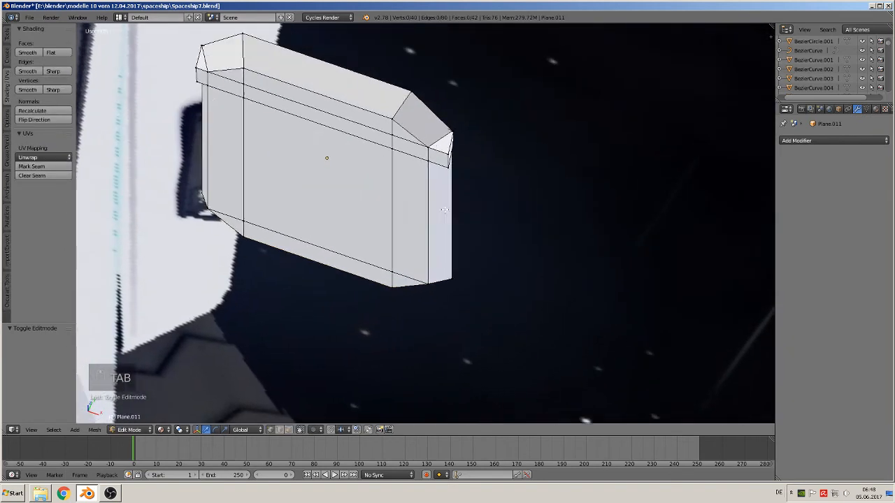
scroll(444, 210, up, 2)
right_click(446, 172)
right_click(448, 195)
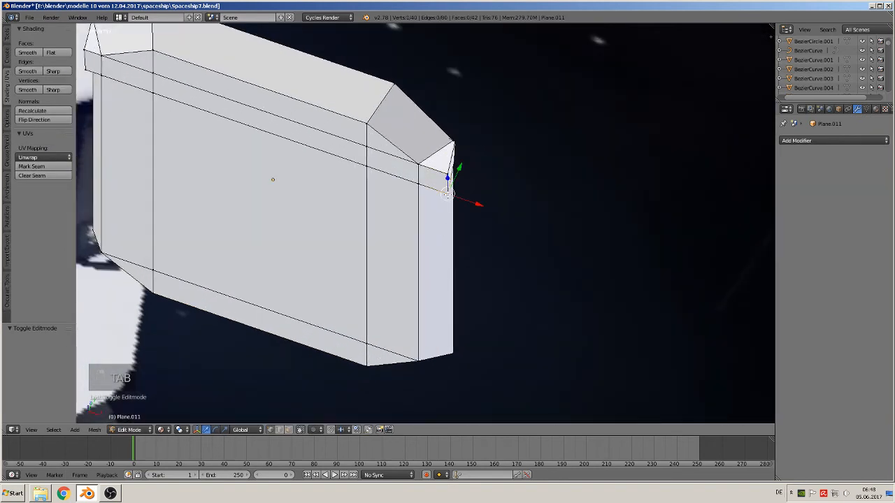
shift+right_click(444, 175)
drag(473, 194, 458, 193)
mouse_move(470, 198)
middle_down()
mouse_move(503, 230)
mouse_move(495, 243)
middle_up()
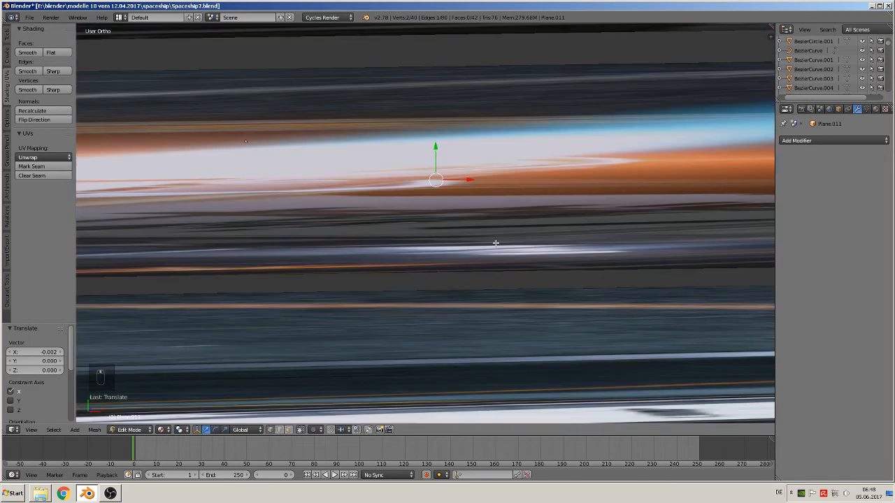
key(KP_7)
drag(468, 178, 475, 181)
scroll(427, 181, down, 1)
shift+middle_drag(249, 174, 473, 173)
scroll(448, 173, up, 1)
right_click(330, 183)
shift+right_click(321, 142)
middle_drag(321, 142, 304, 179)
shift+right_click(312, 175)
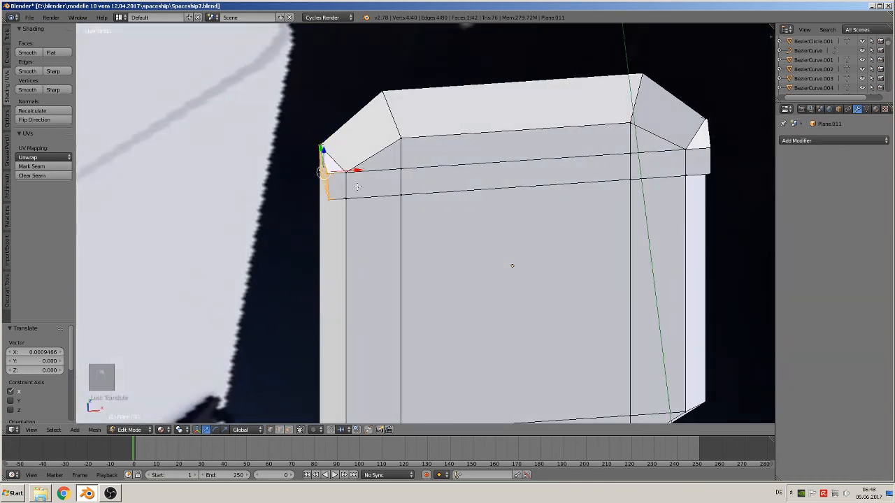
key(KP_7)
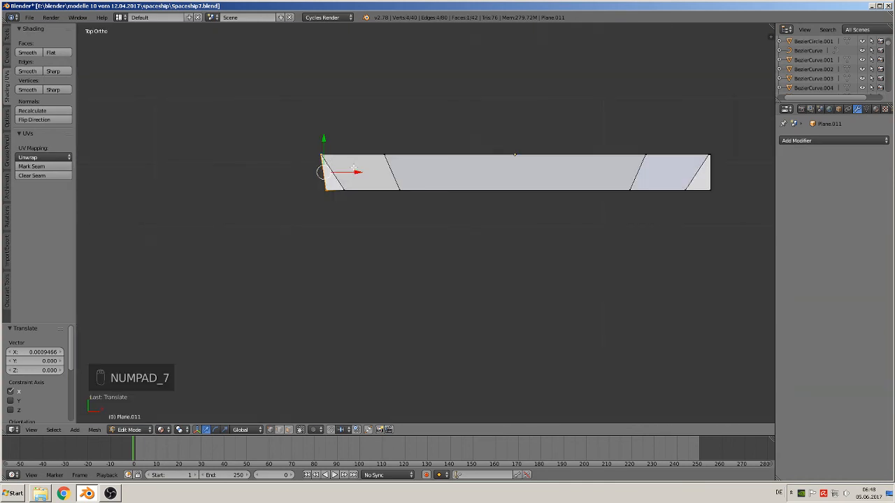
key(a)
key(a)
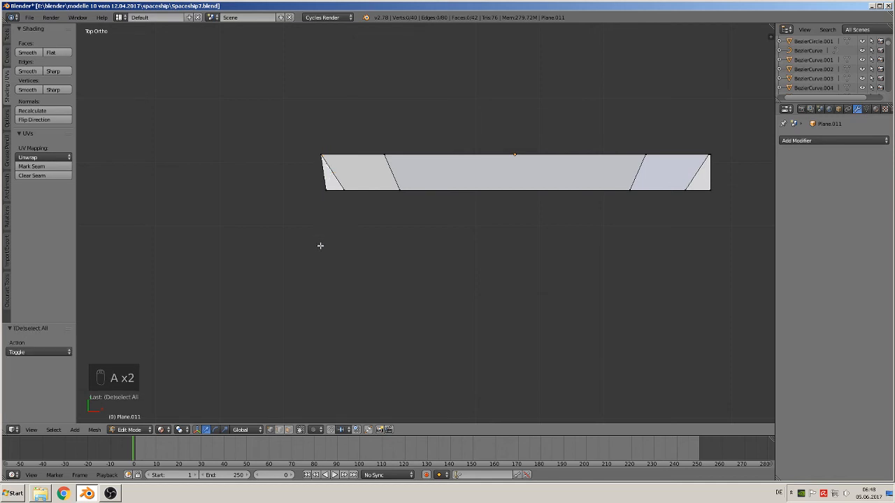
In top view, circle-select the left side extrusion's front corner vertices, move them slightly outward along X, and leave Edit Mode with nothing selected.
key(c)
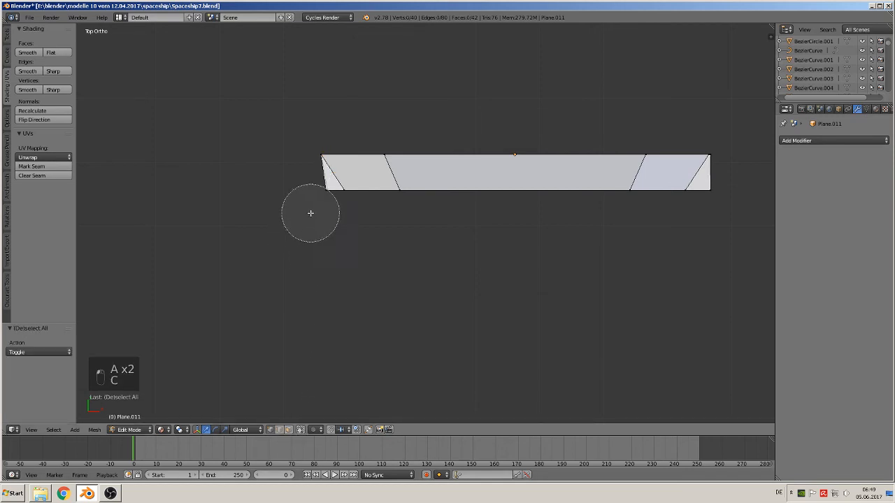
click(310, 209)
right_click(311, 209)
drag(352, 192, 347, 191)
key(Tab)
middle_drag(371, 246, 372, 175)
scroll(373, 210, down, 2)
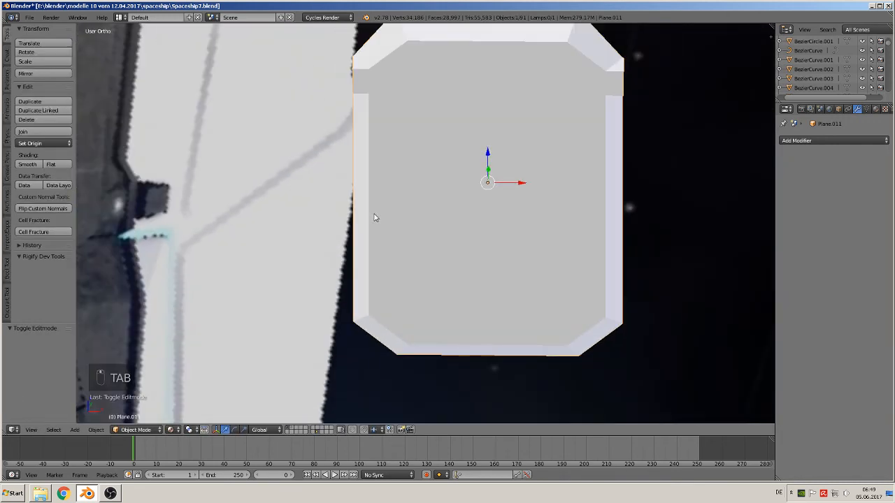
scroll(374, 218, down, 2)
key(a)
middle_drag(376, 220, 385, 182)
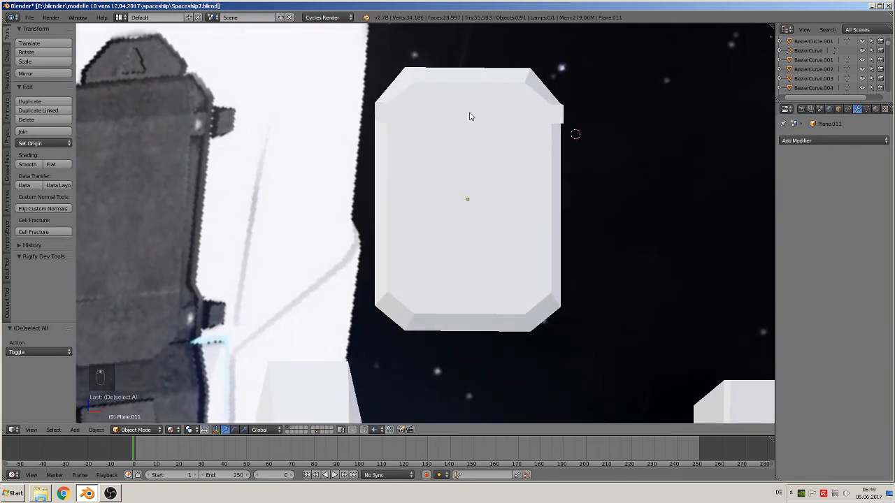
Raise the two upper inner chamfer vertices of the panel's front face, the right one about 0.002 along Z, leveling the left with it.
key(Tab)
scroll(467, 113, up, 2)
shift+middle_drag(454, 113, 395, 252)
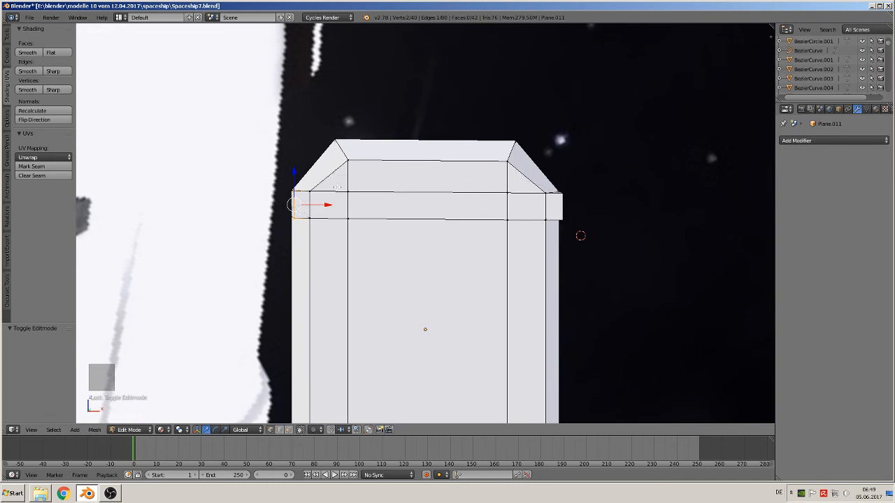
right_click(349, 161)
key(g)
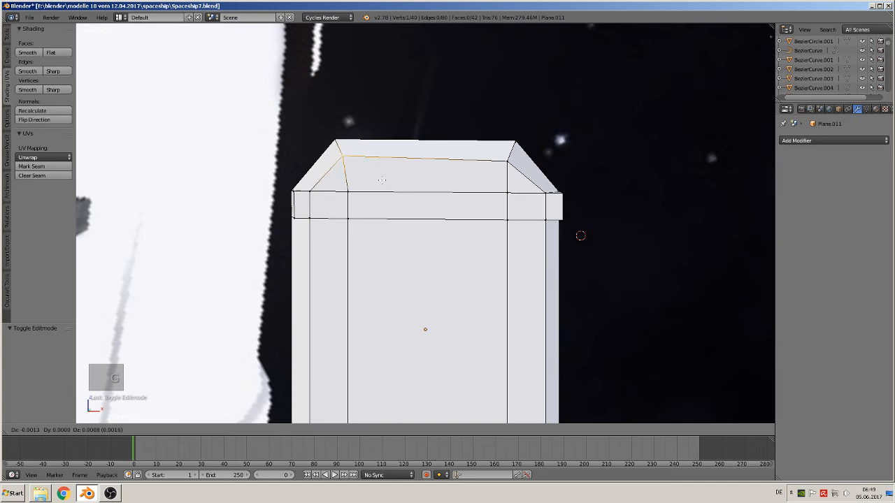
click(383, 180)
right_click(509, 162)
key(g)
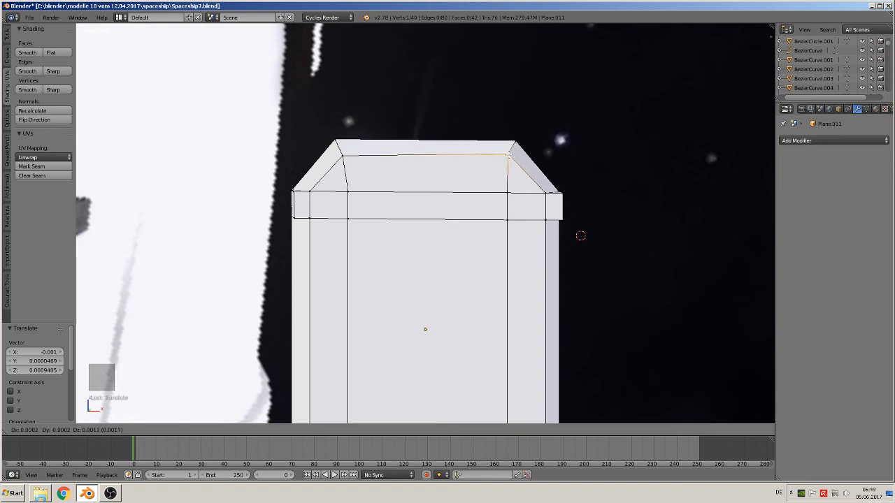
click(509, 157)
right_click(347, 158)
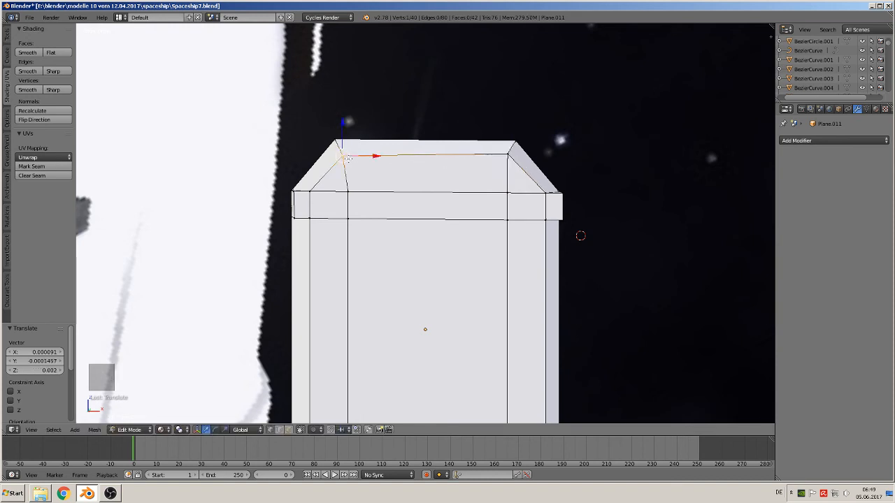
key(g)
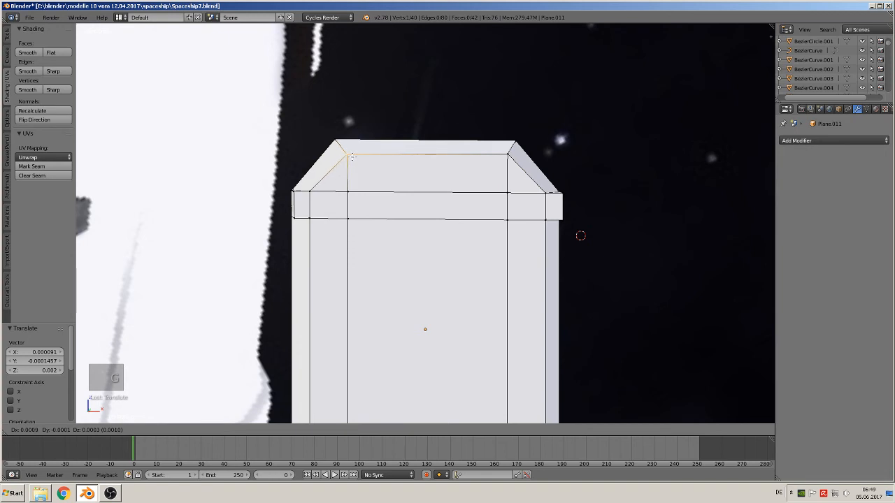
click(352, 157)
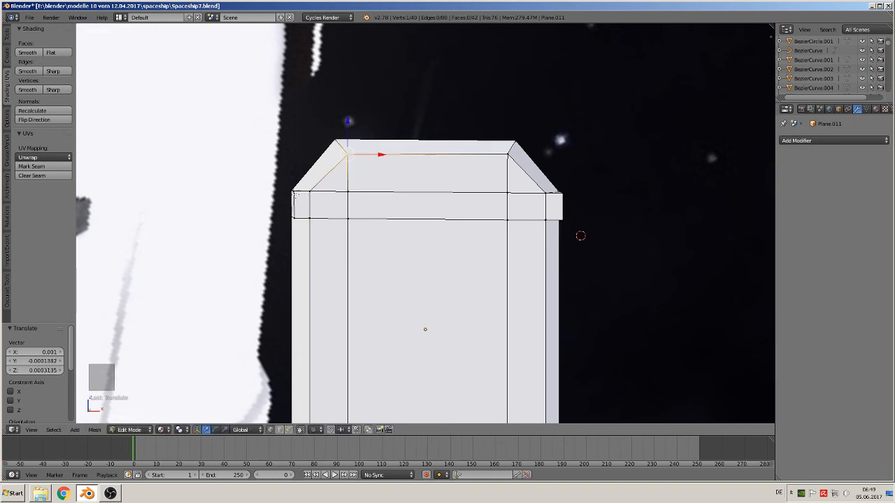
Move the left side extrusion's outer edge about -0.0005 along X and return to Object Mode.
right_click(294, 193)
shift+right_click(294, 217)
drag(326, 203, 325, 203)
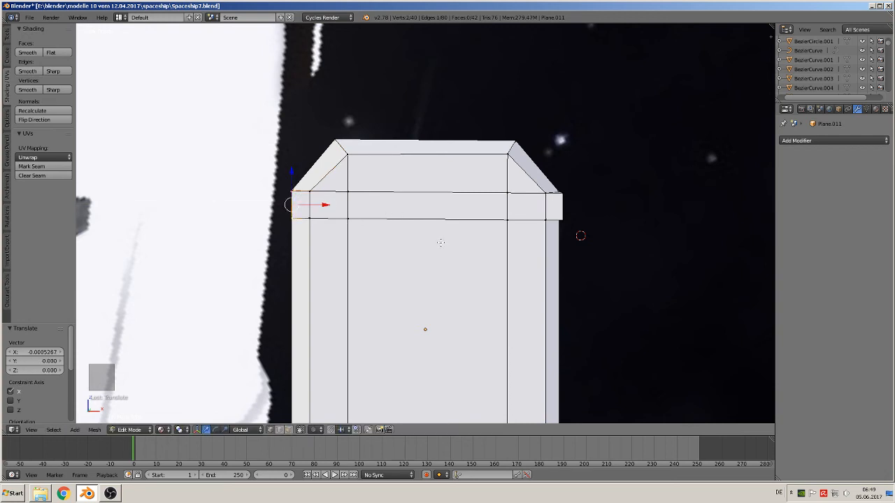
key(Tab)
Add a horizontal loop cut across the panel's main section and move it about -0.020 along Z, near the lower chamfers.
scroll(441, 244, down, 6)
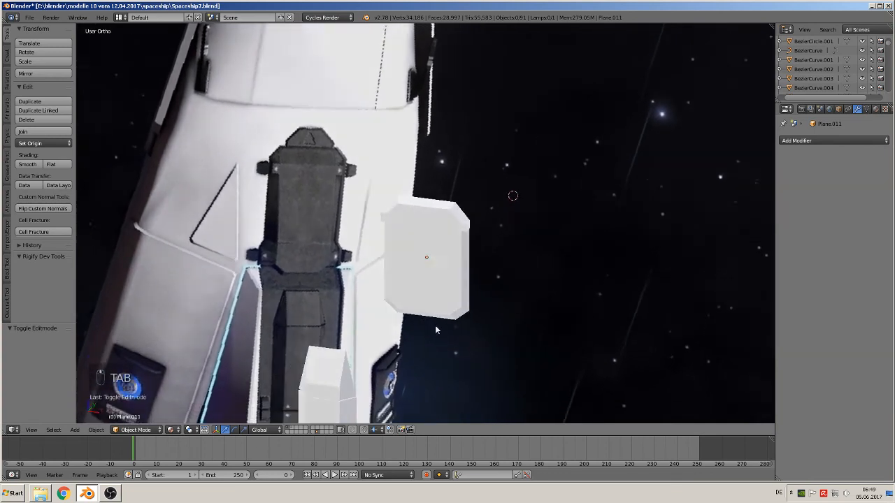
middle_drag(435, 325, 331, 240)
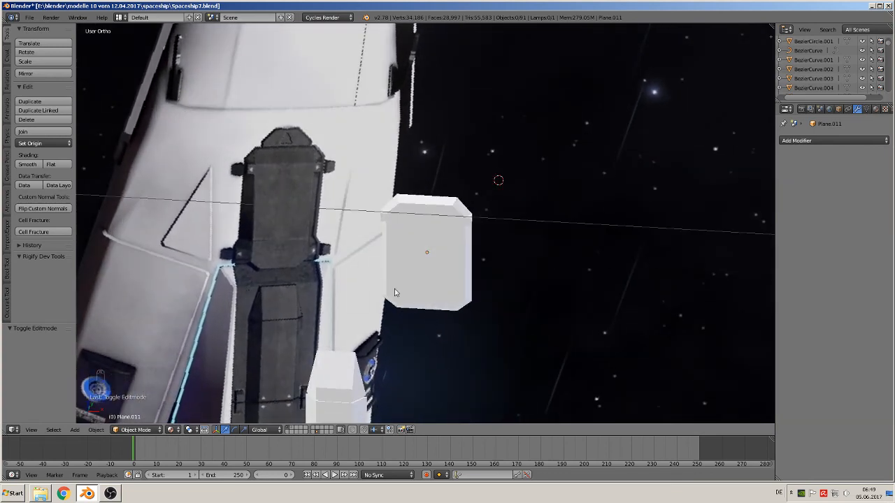
middle_drag(442, 303, 437, 233)
scroll(437, 233, up, 2)
key(Tab)
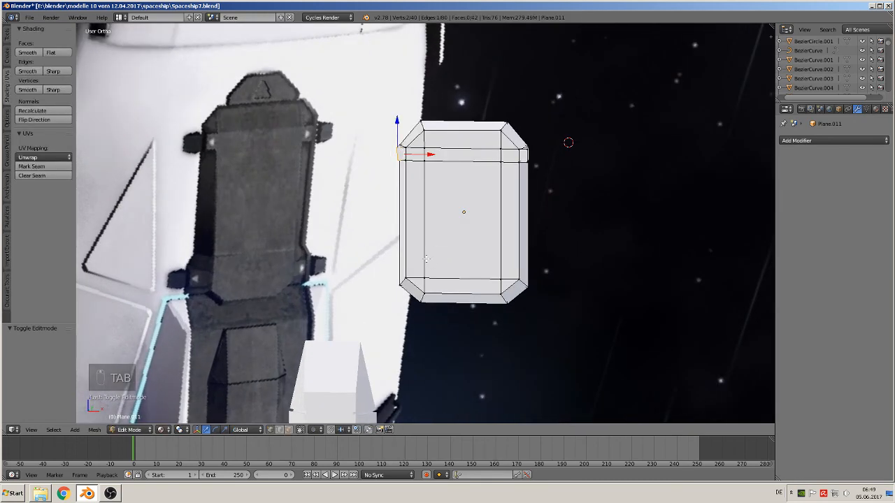
key(ctrl+r)
click(426, 260)
right_click(426, 264)
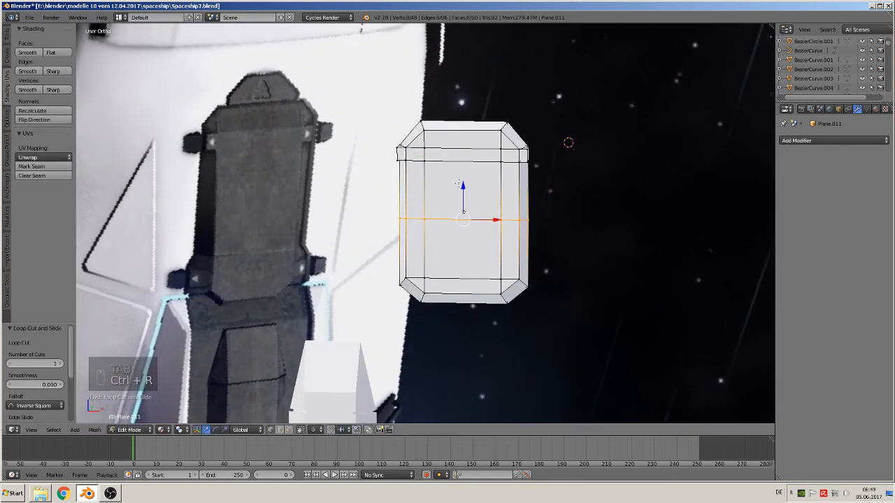
drag(464, 187, 466, 231)
mouse_move(491, 273)
middle_down()
mouse_move(510, 281)
mouse_move(502, 270)
middle_up()
scroll(501, 270, down, 1)
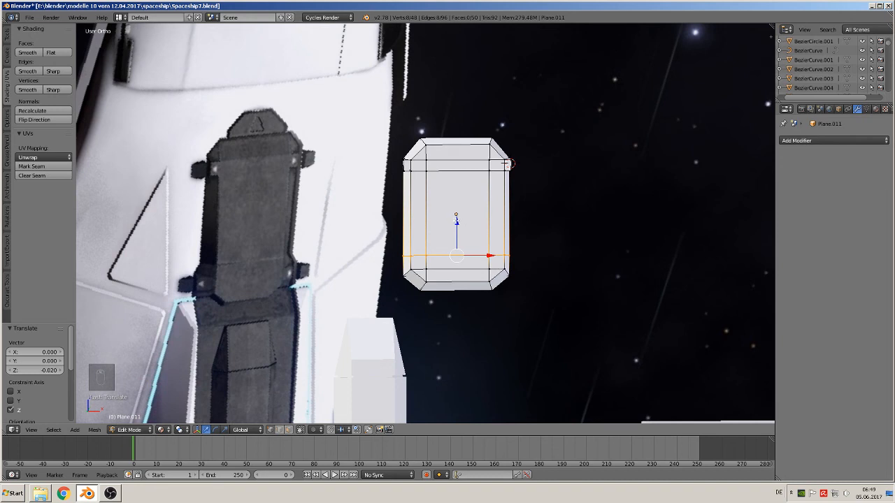
Add a second horizontal loop cut just above the lower one and scale it to about 0.909.
key(ctrl+r)
click(428, 231)
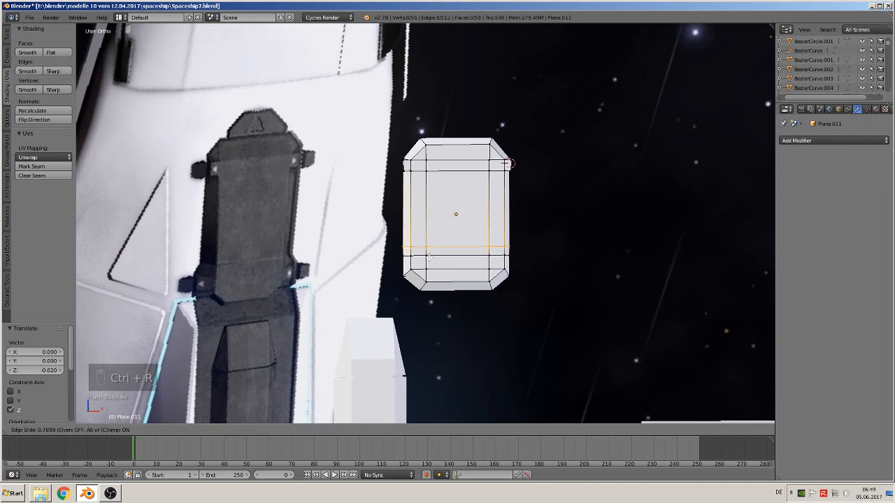
click(428, 257)
key(s)
click(541, 264)
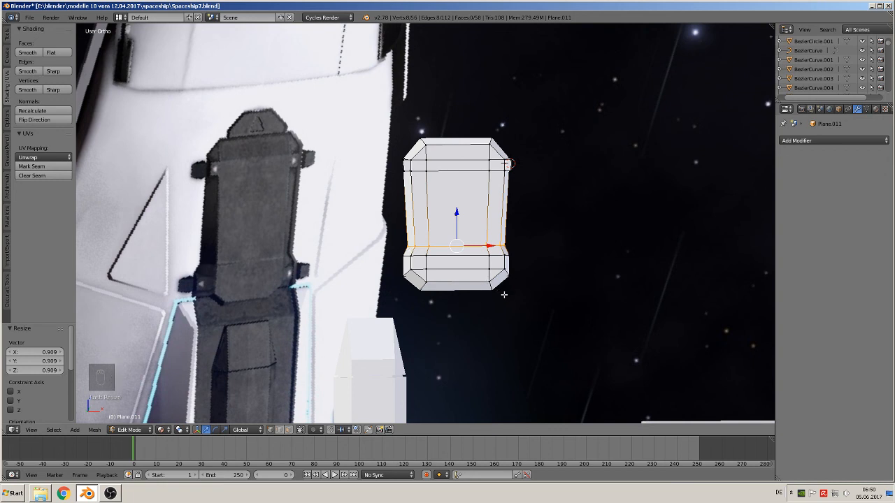
Circle-select the panel's whole lower section up to the new upper loop, scale it up to about 1.1, and return to Object Mode.
key(a)
key(c)
drag(516, 265, 407, 261)
right_click(408, 262)
key(s)
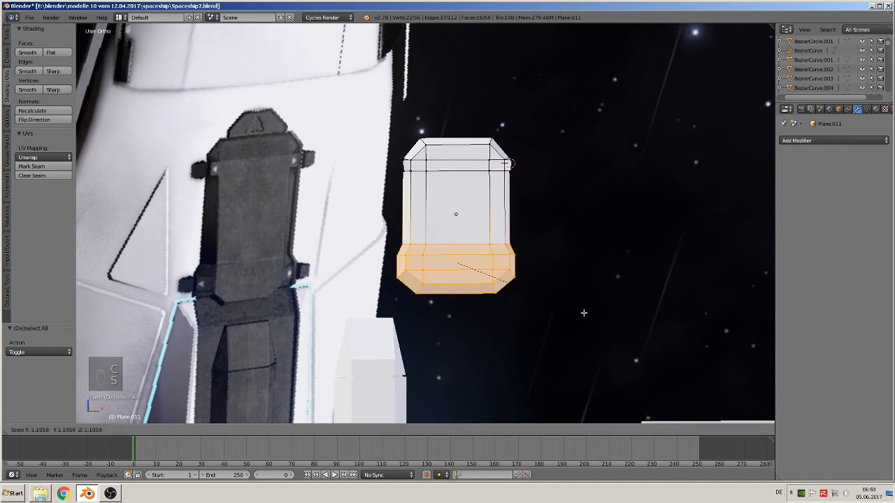
click(584, 312)
key(Tab)
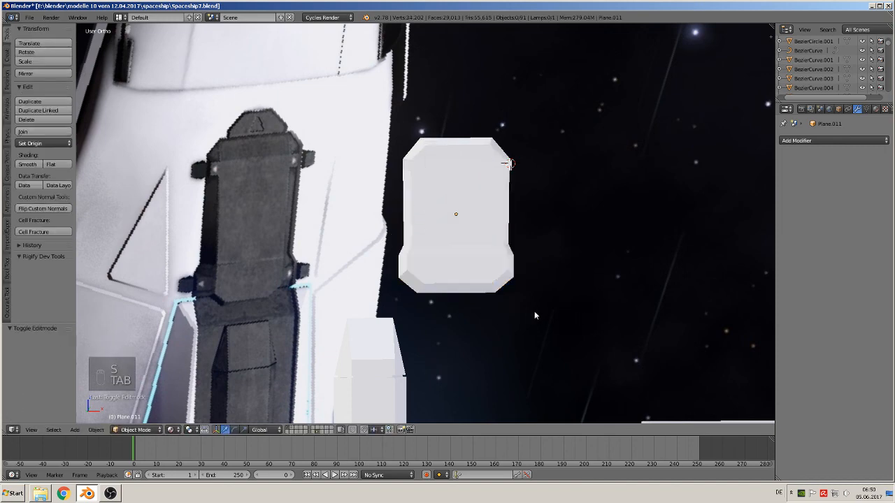
middle_drag(534, 311, 506, 323)
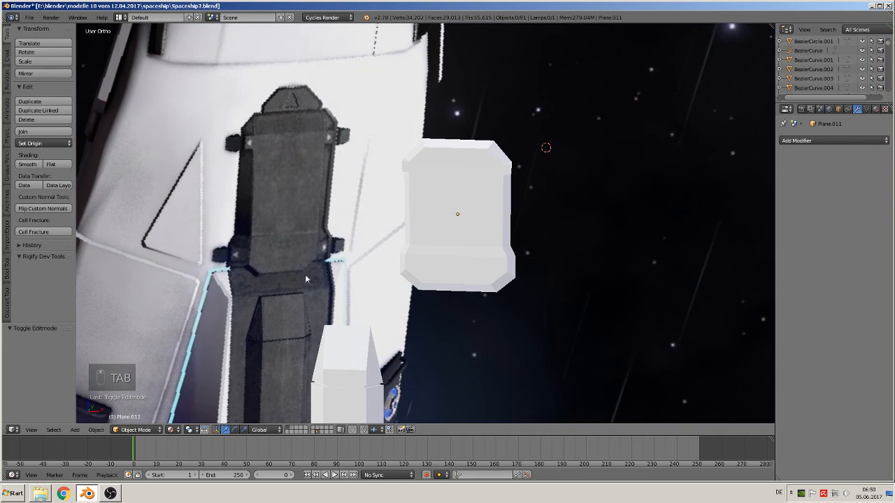
mouse_move(520, 272)
middle_down()
mouse_move(435, 273)
mouse_move(536, 265)
middle_up()
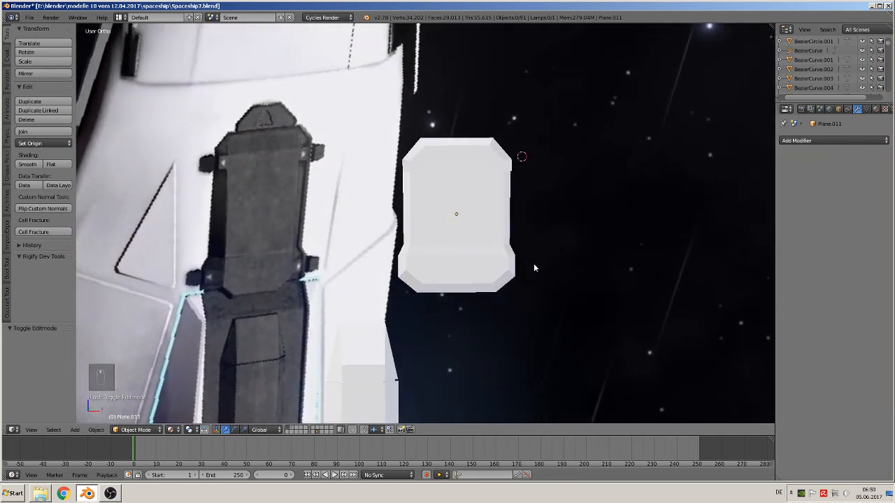
In front view, add a cube mesh beside the panel's upper right corner and shrink it to a tiny block with scale factors -0.121 and 0.027.
key(KP_1)
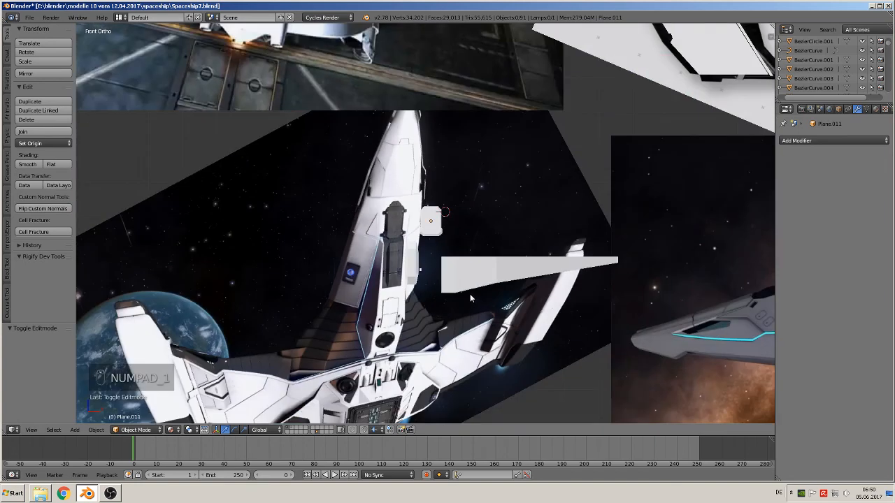
scroll(483, 296, up, 2)
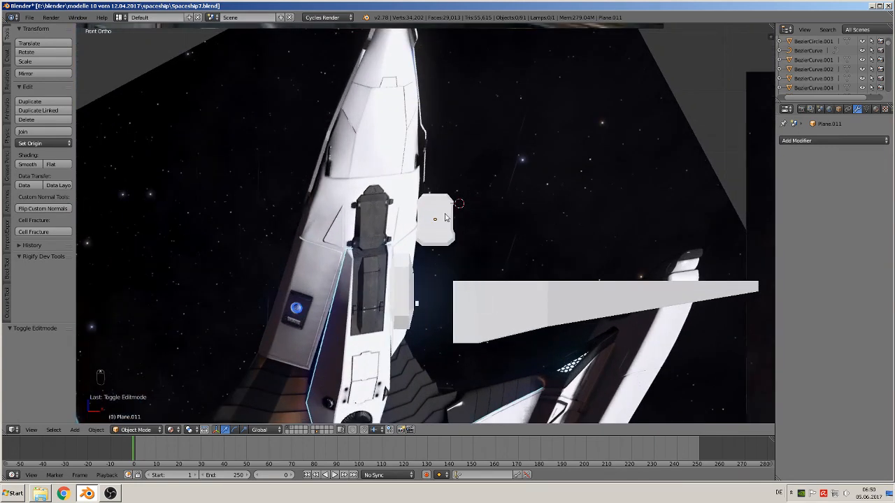
right_click(439, 216)
scroll(433, 230, up, 5)
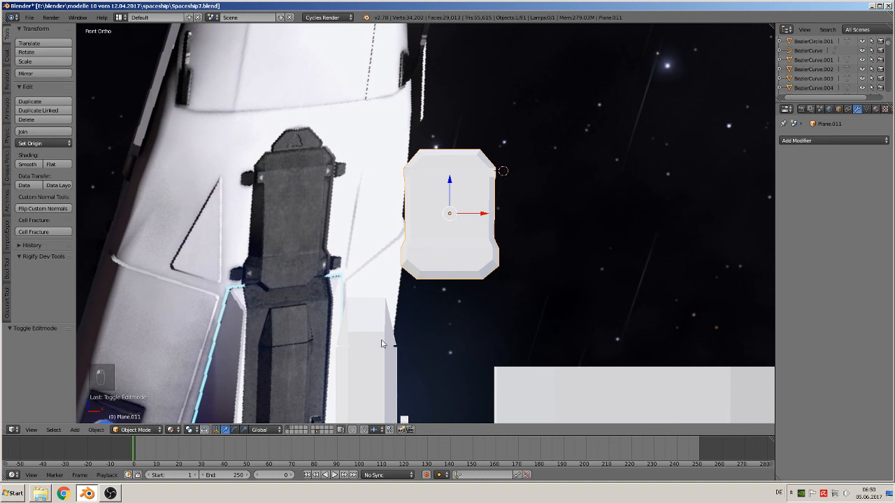
click(75, 429)
mouse_move(93, 420)
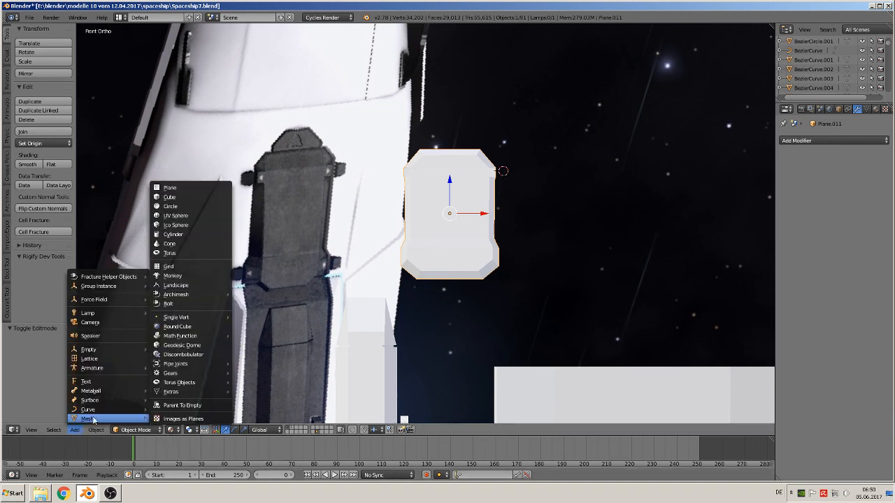
click(175, 198)
key(s)
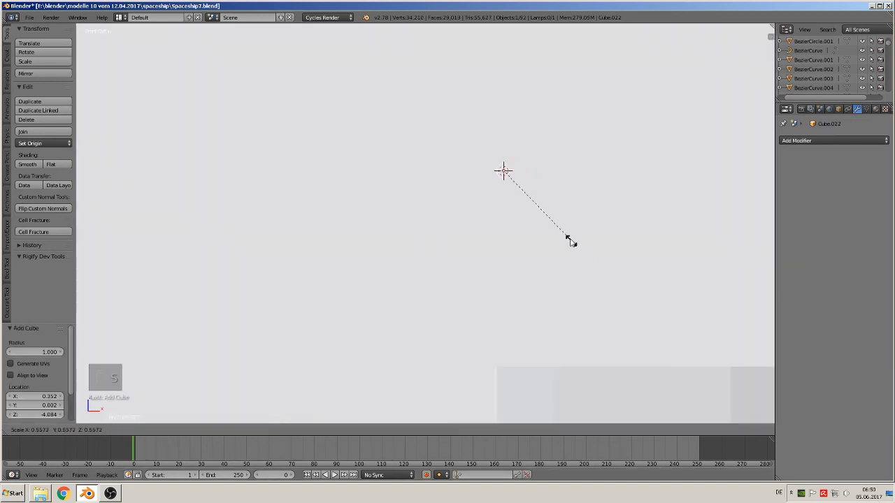
click(490, 188)
key(s)
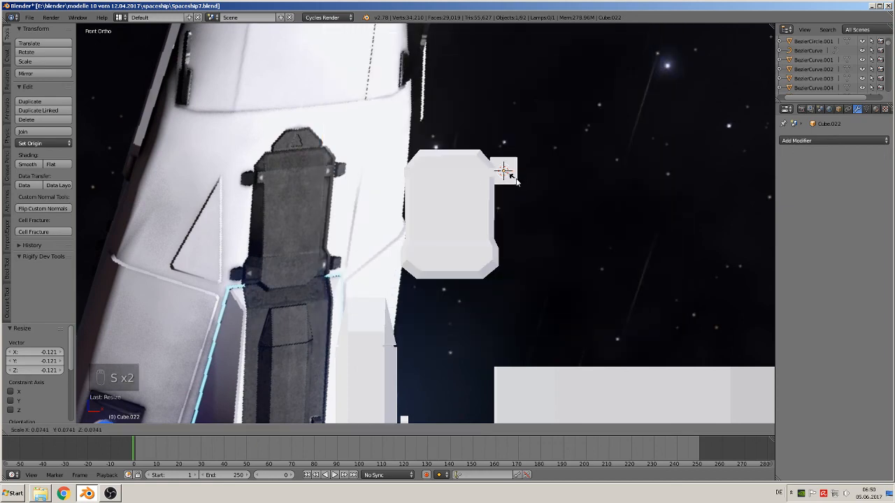
click(507, 179)
Nudge the small cube level with the right side extrusion, scale it to about 0.864, and widen it slightly along X.
scroll(527, 203, up, 5)
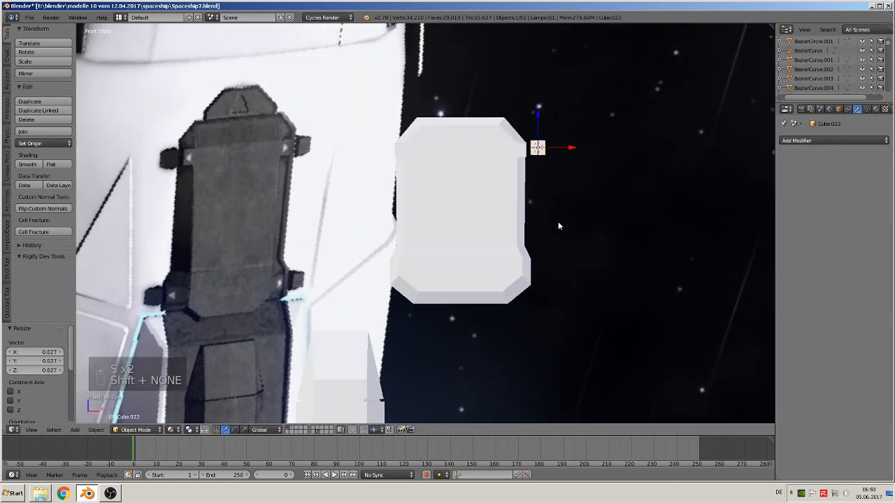
key(g)
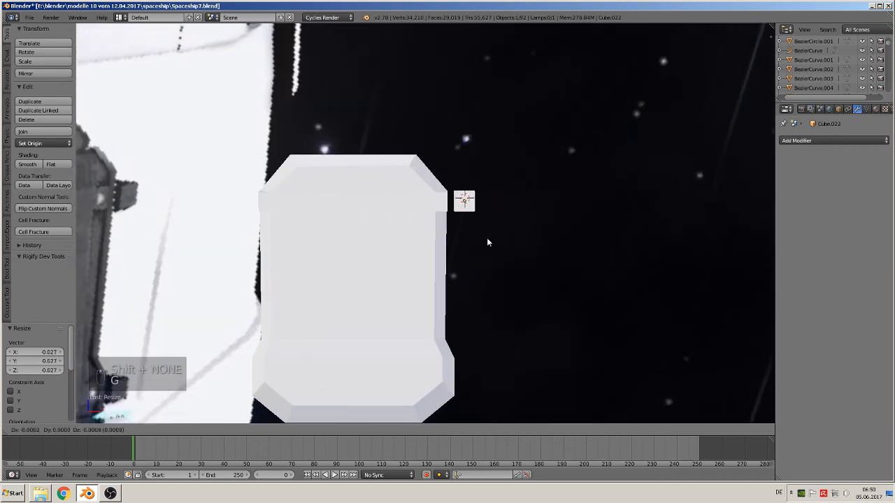
click(485, 239)
key(s)
click(518, 244)
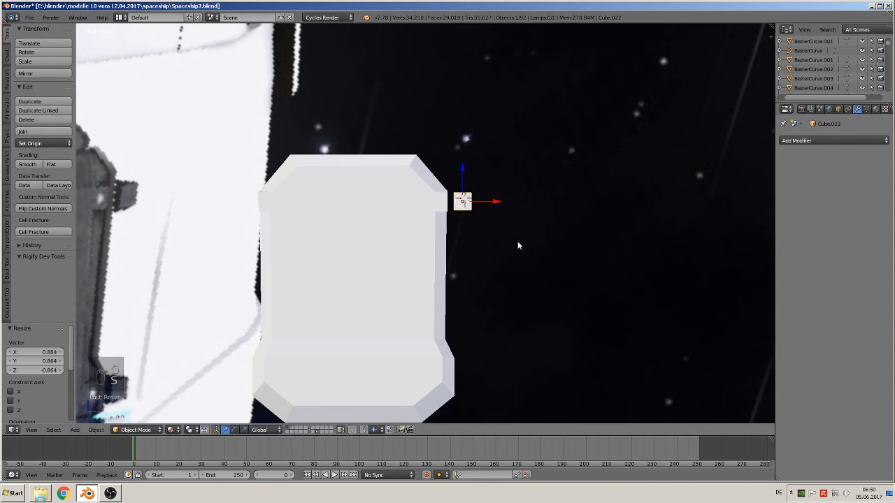
key(s)
key(x)
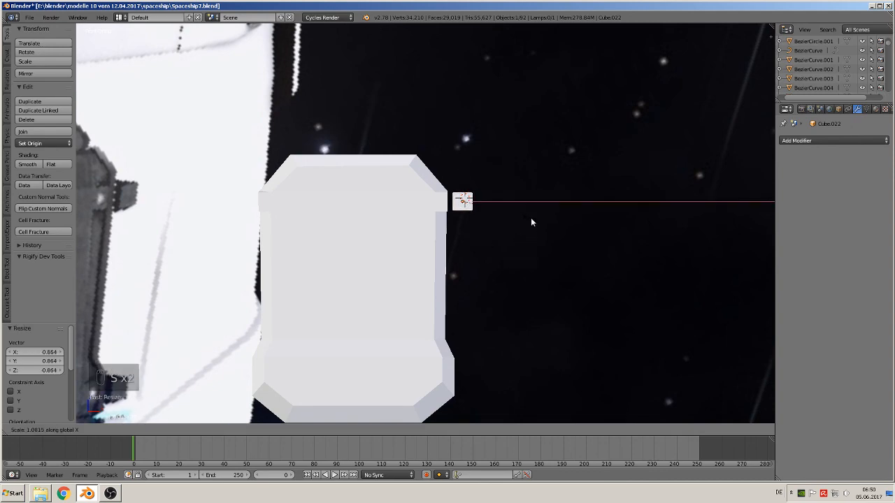
click(538, 218)
Move the small cube in the negative Y direction until it sits against the panel's right side extrusion.
middle_drag(515, 253, 493, 214)
drag(495, 197, 308, 245)
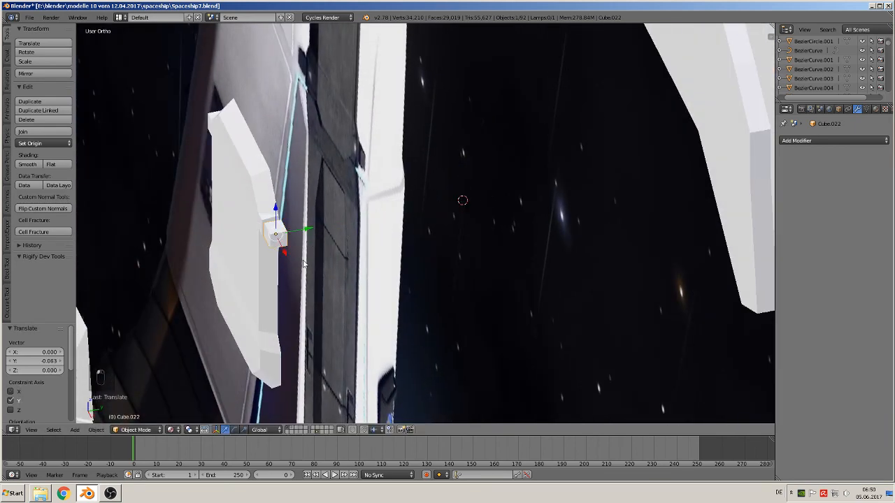
middle_drag(307, 259, 454, 259)
Taper the small cube by moving its front outer vertical edge about 0.003 along Y, and return to Object Mode.
key(Tab)
scroll(406, 249, up, 2)
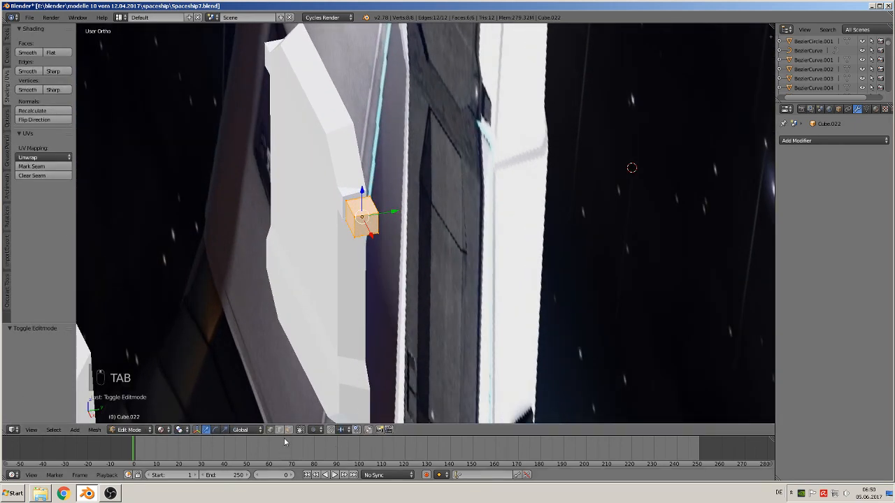
right_click(359, 222)
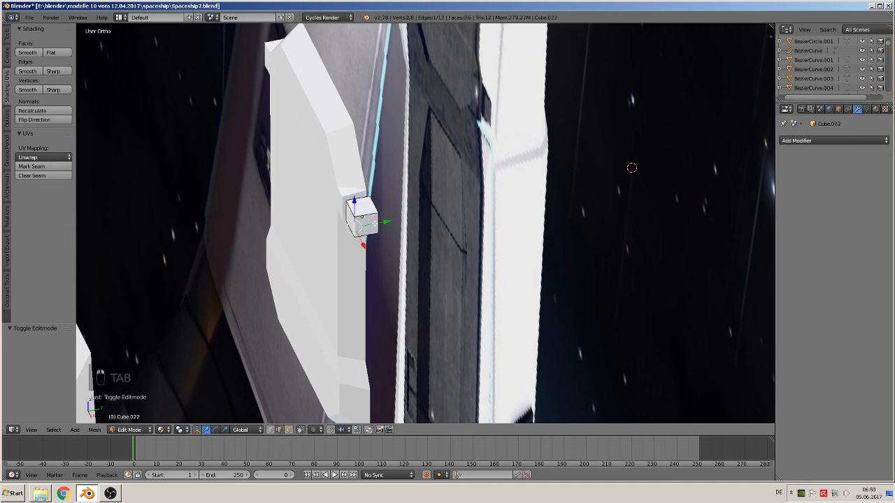
key(g)
key(y)
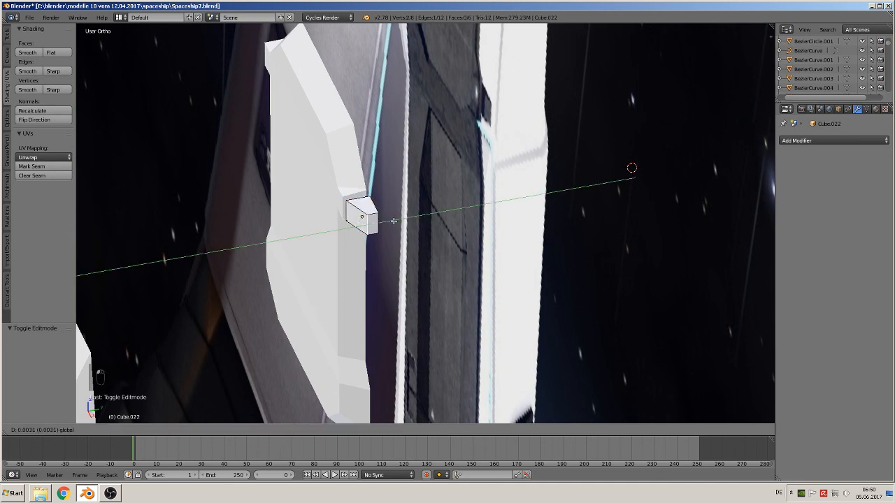
click(395, 221)
key(Tab)
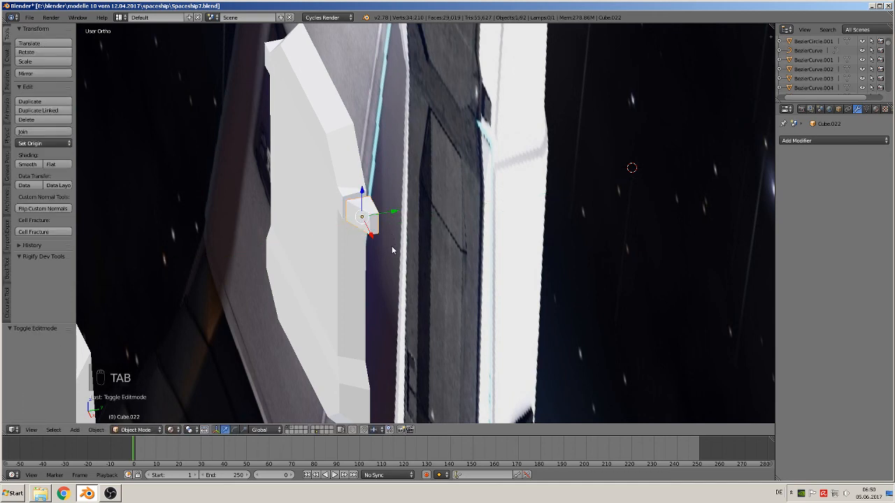
Return to front view, deselect everything, and save the Spaceship7.blend file.
key(KP_5)
scroll(456, 223, down, 5)
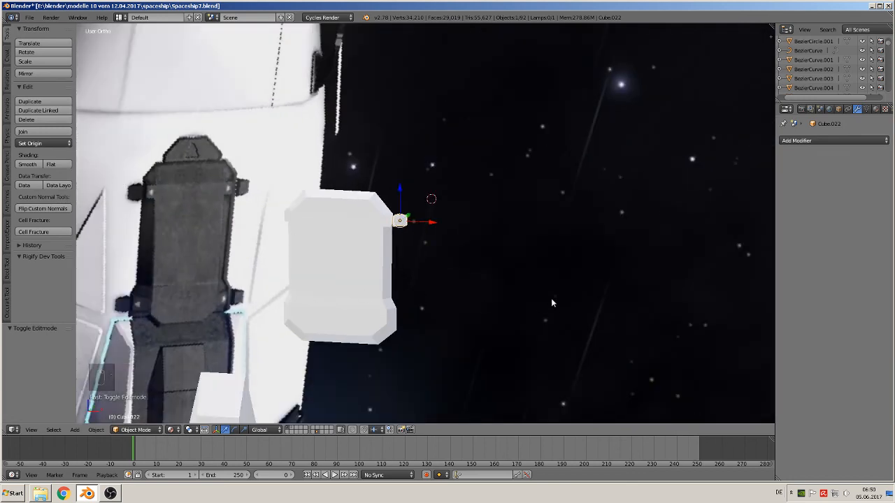
key(KP_1)
scroll(427, 293, down, 6)
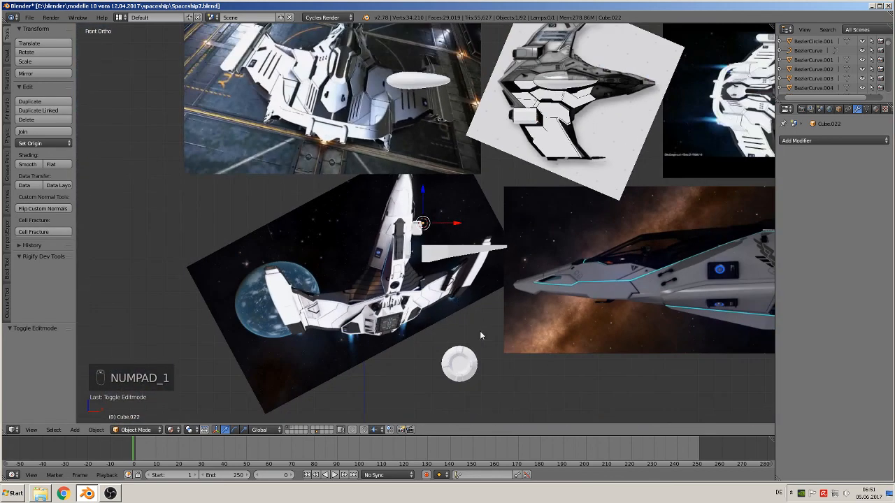
key(a)
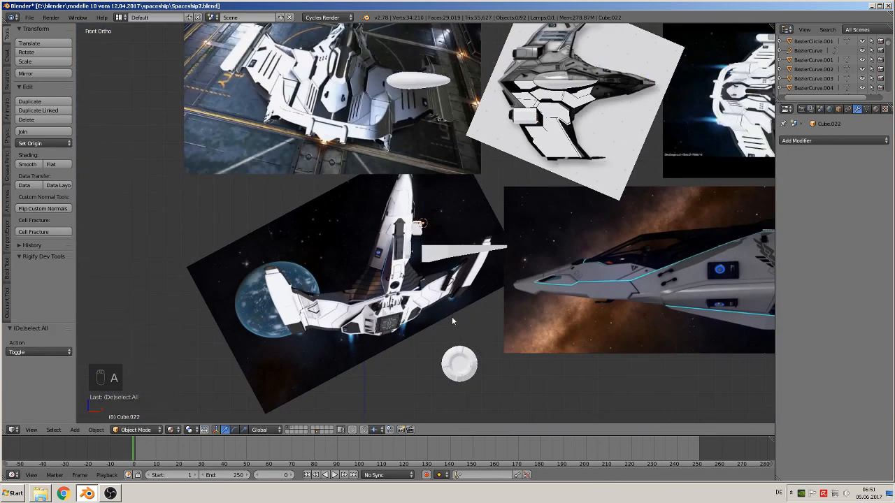
click(32, 20)
click(36, 89)
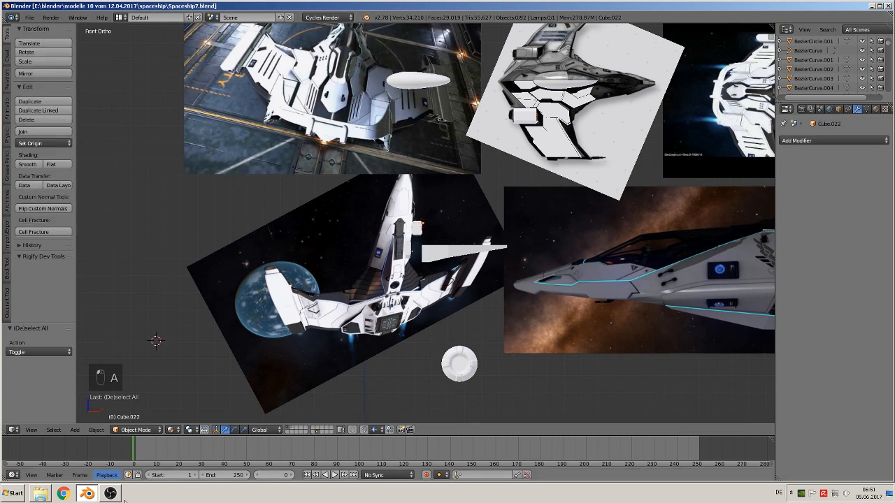
click(111, 494)
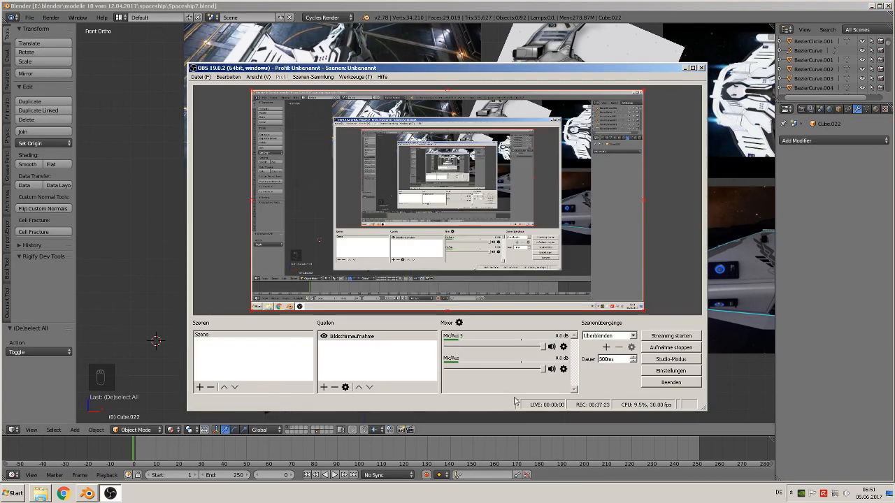